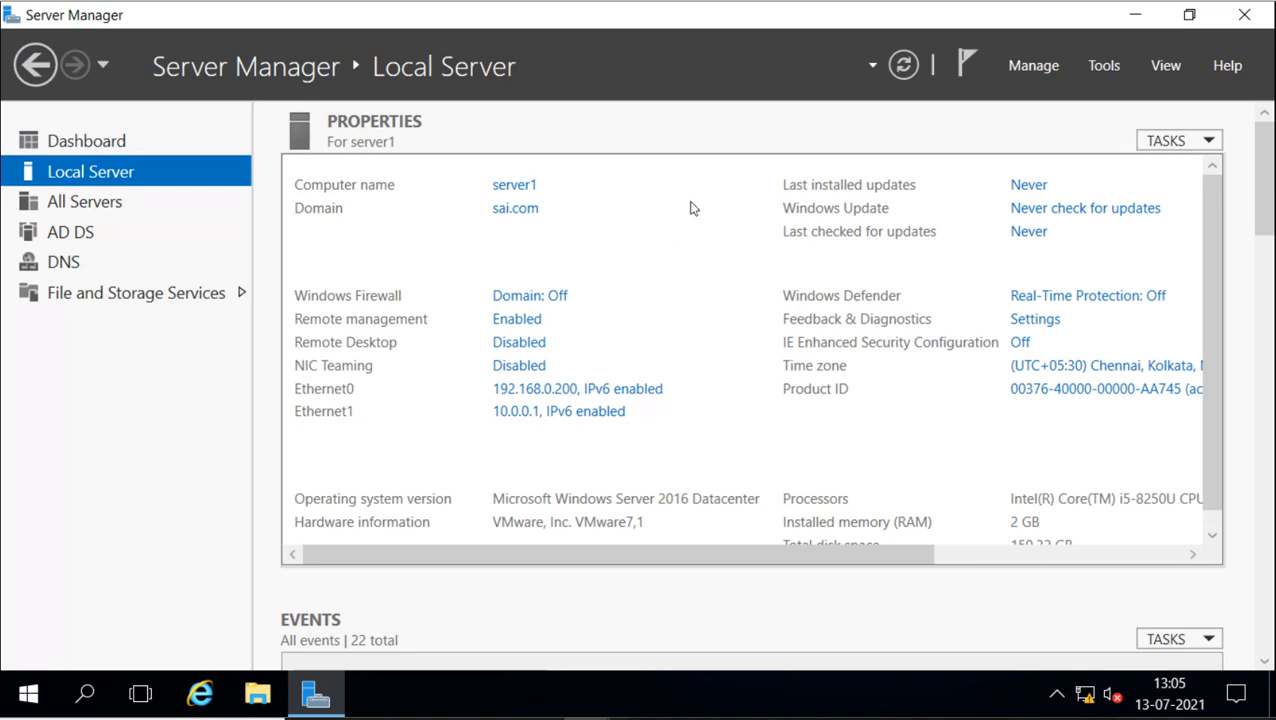
Step: Start the Add Roles and Features Wizard and proceed to the server roles with server1.sai.com as the destination server
left_click(1033, 68)
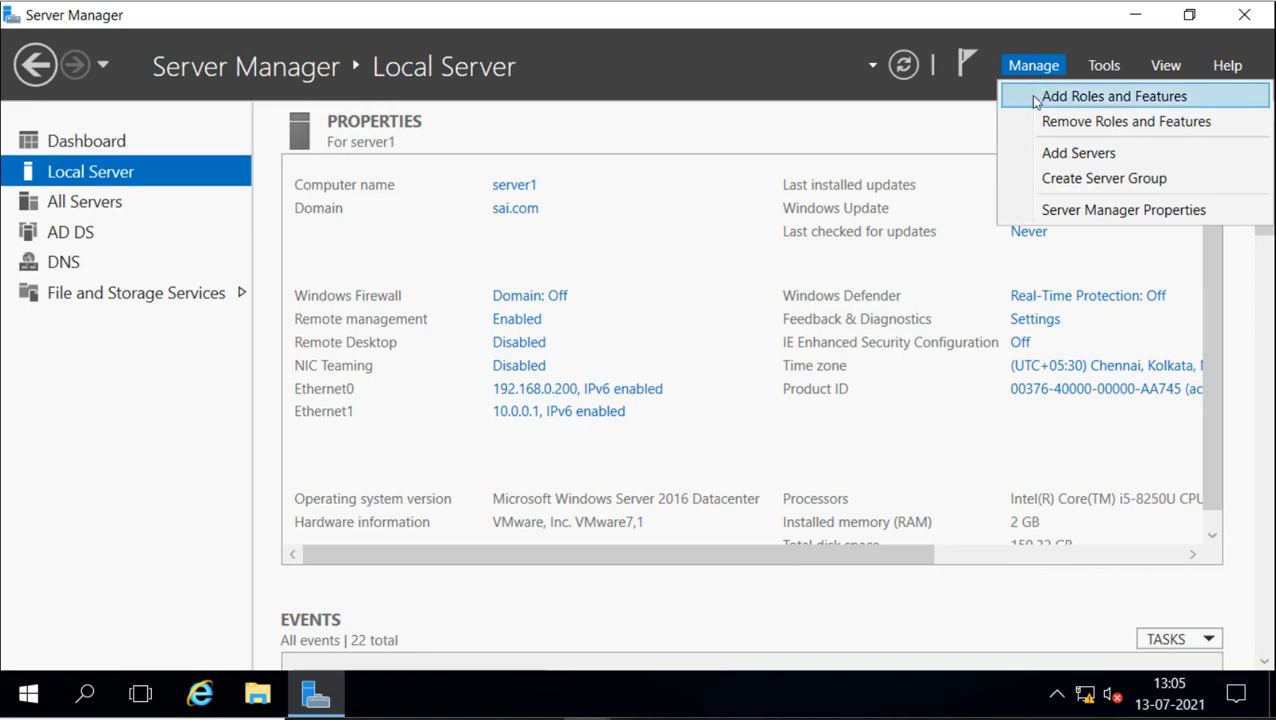
left_click(1036, 97)
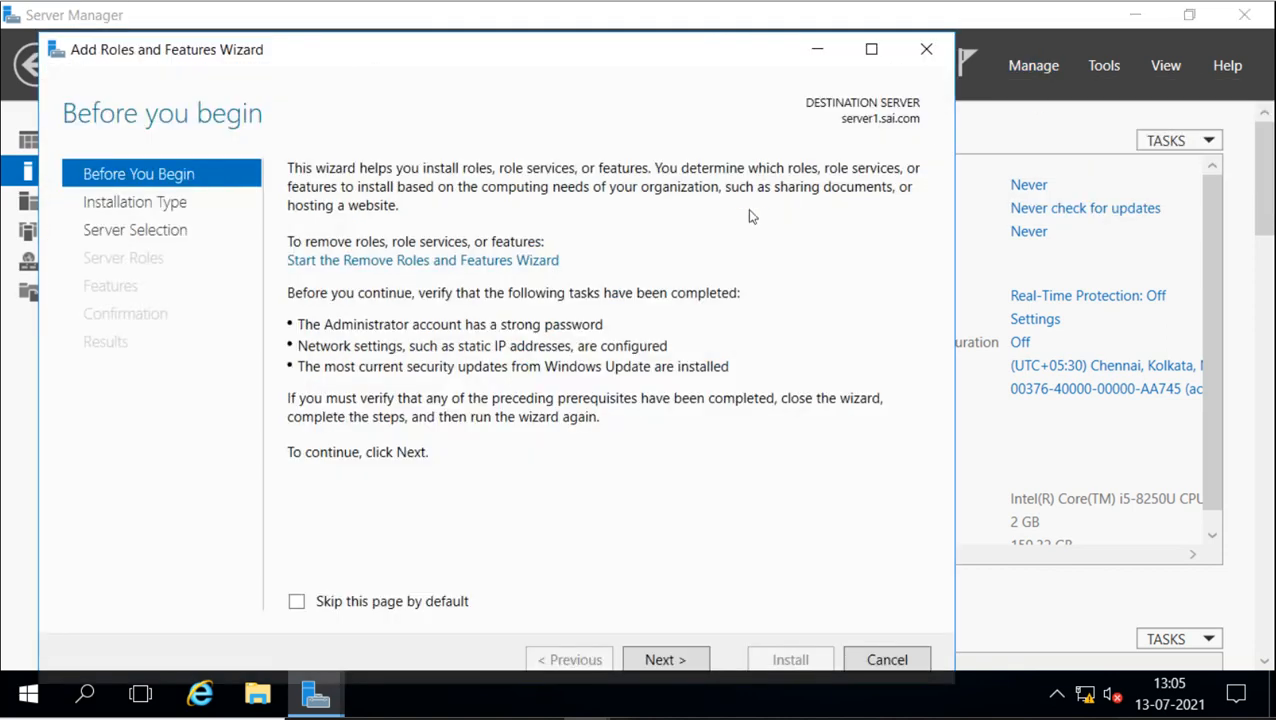
left_click(868, 48)
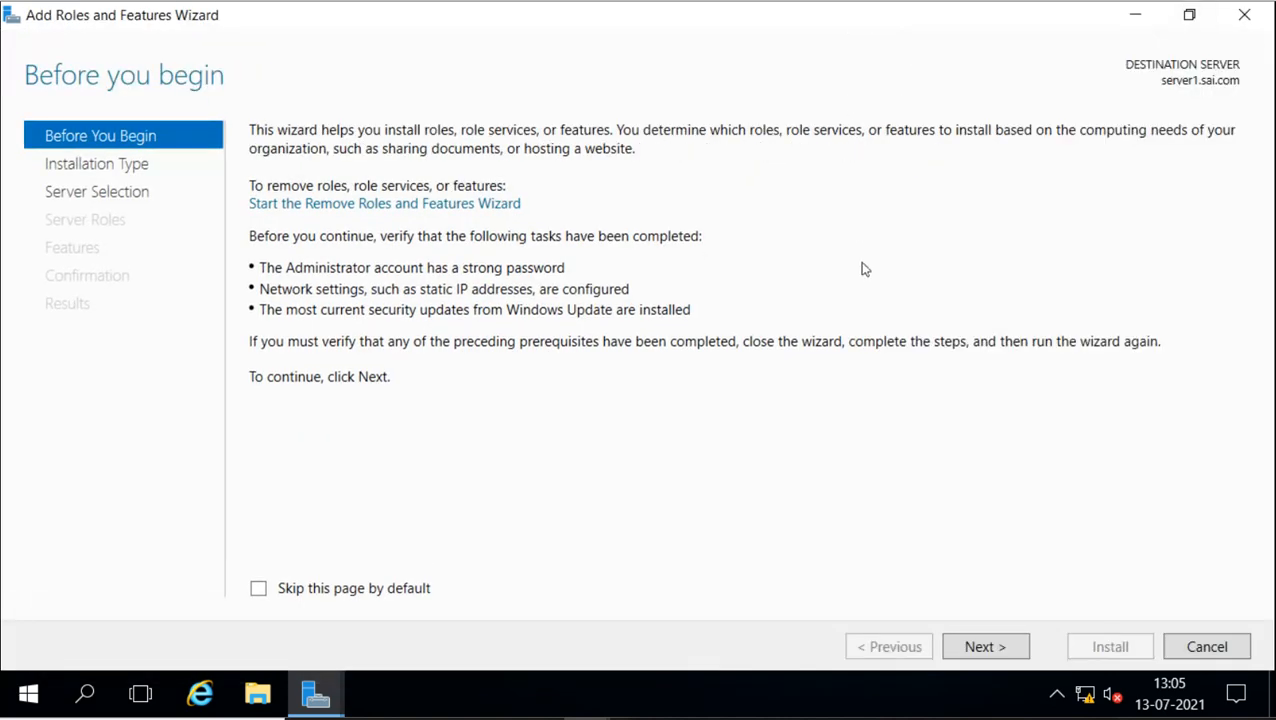
left_click(985, 646)
left_click(988, 646)
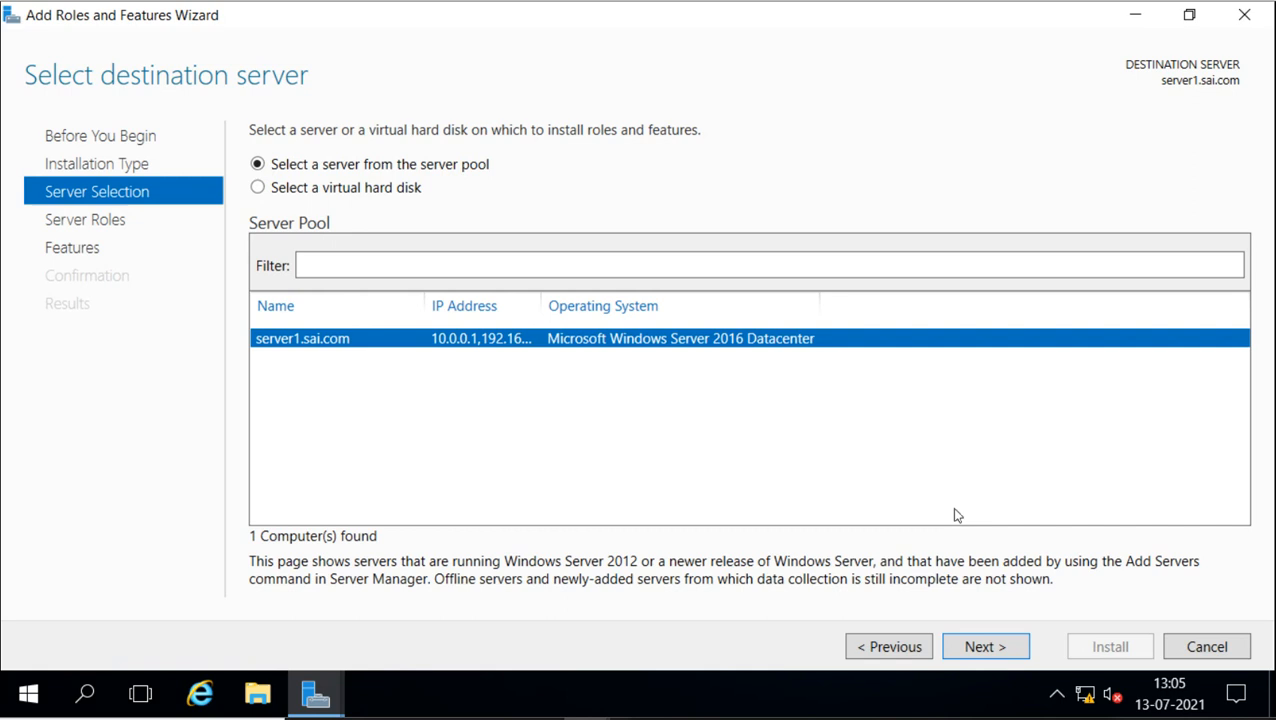
left_click(988, 647)
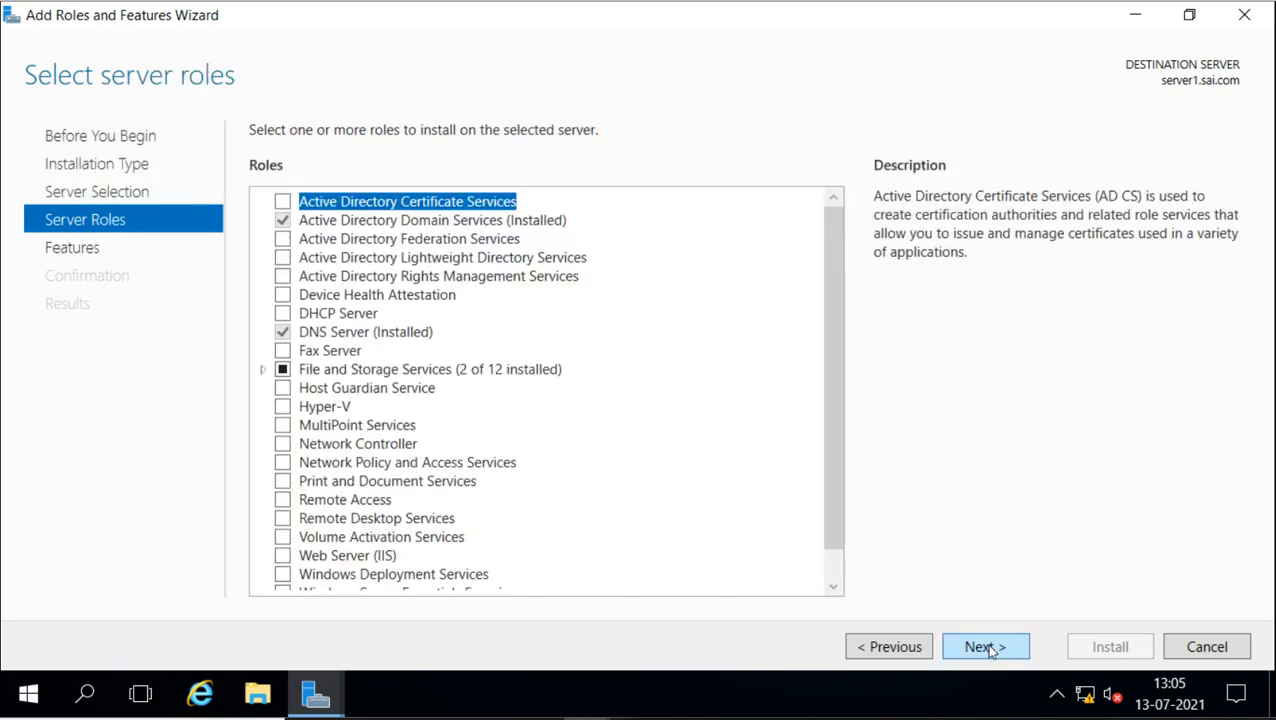
Step: Select the iSCSI Target Server role under File and iSCSI Services and continue to the confirmation page without adding features
left_click(264, 370)
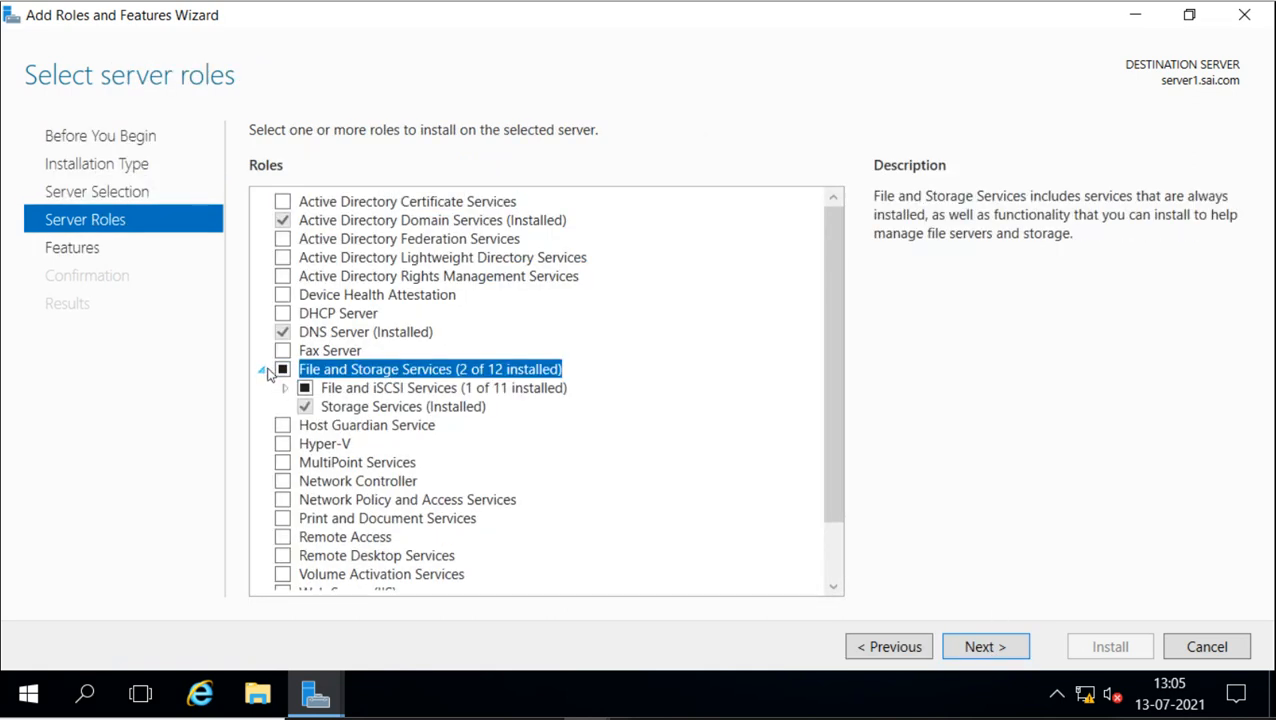
left_click(285, 389)
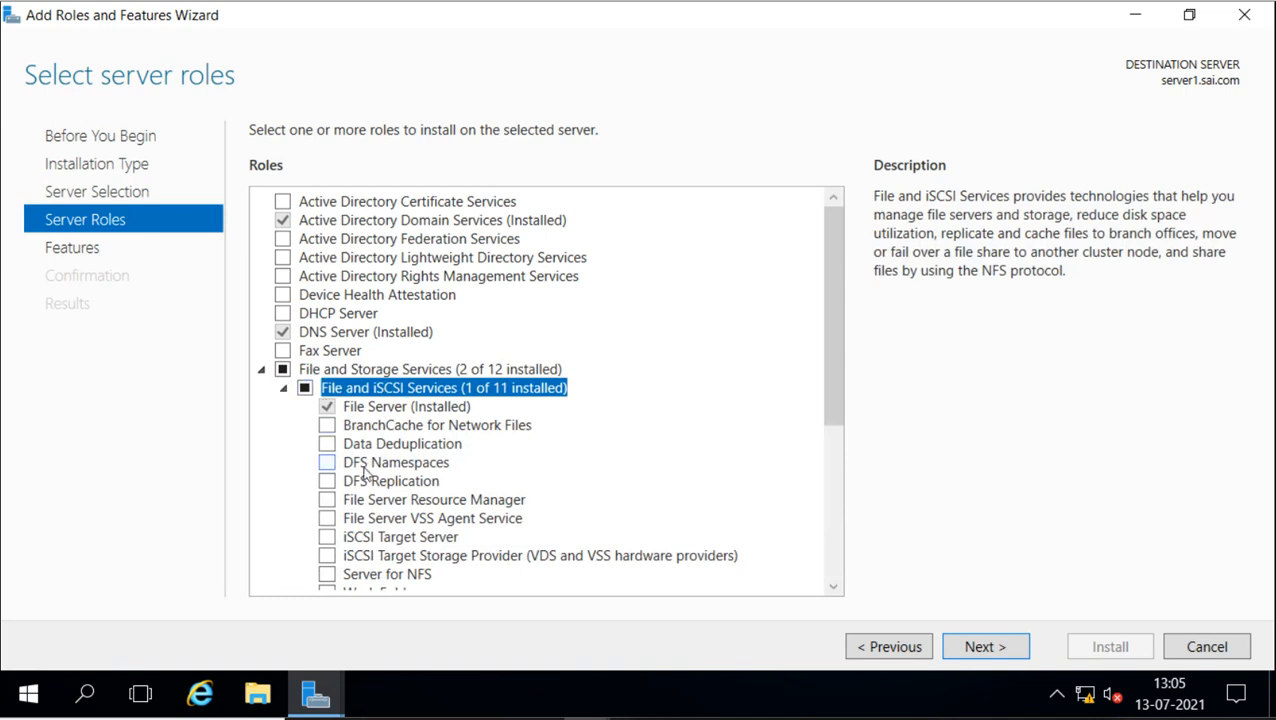
left_click(328, 540)
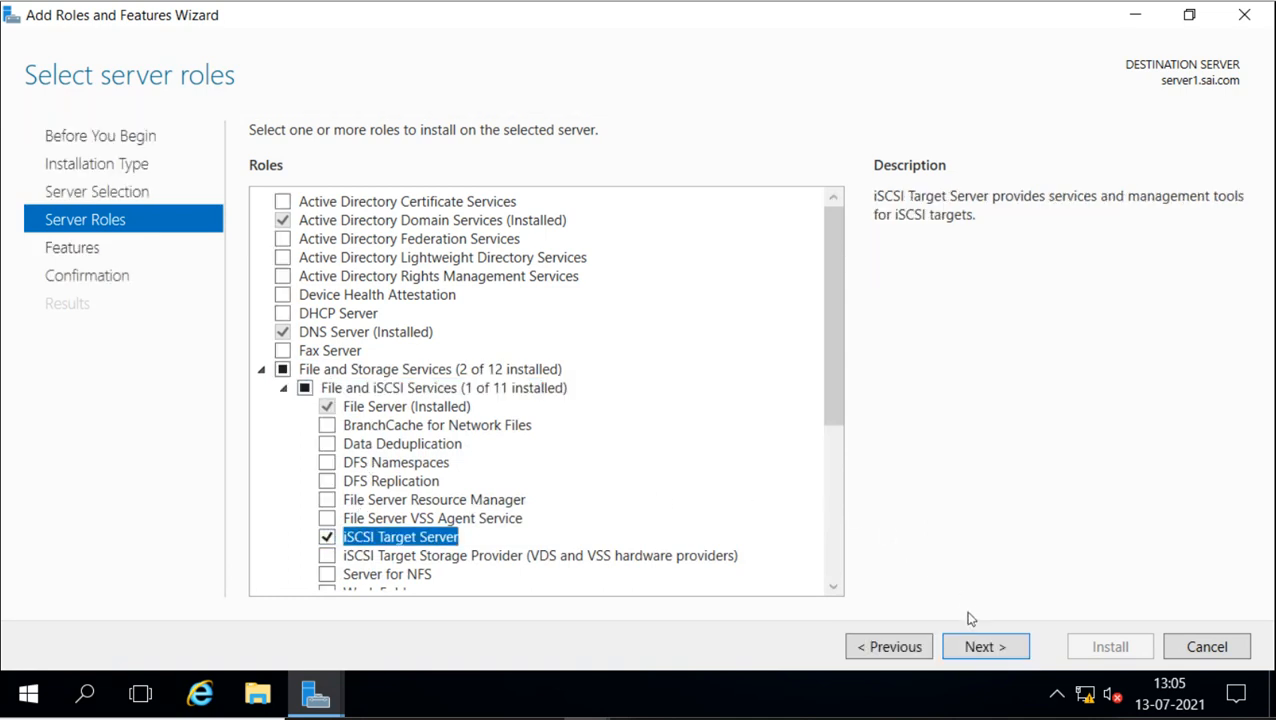
left_click(985, 647)
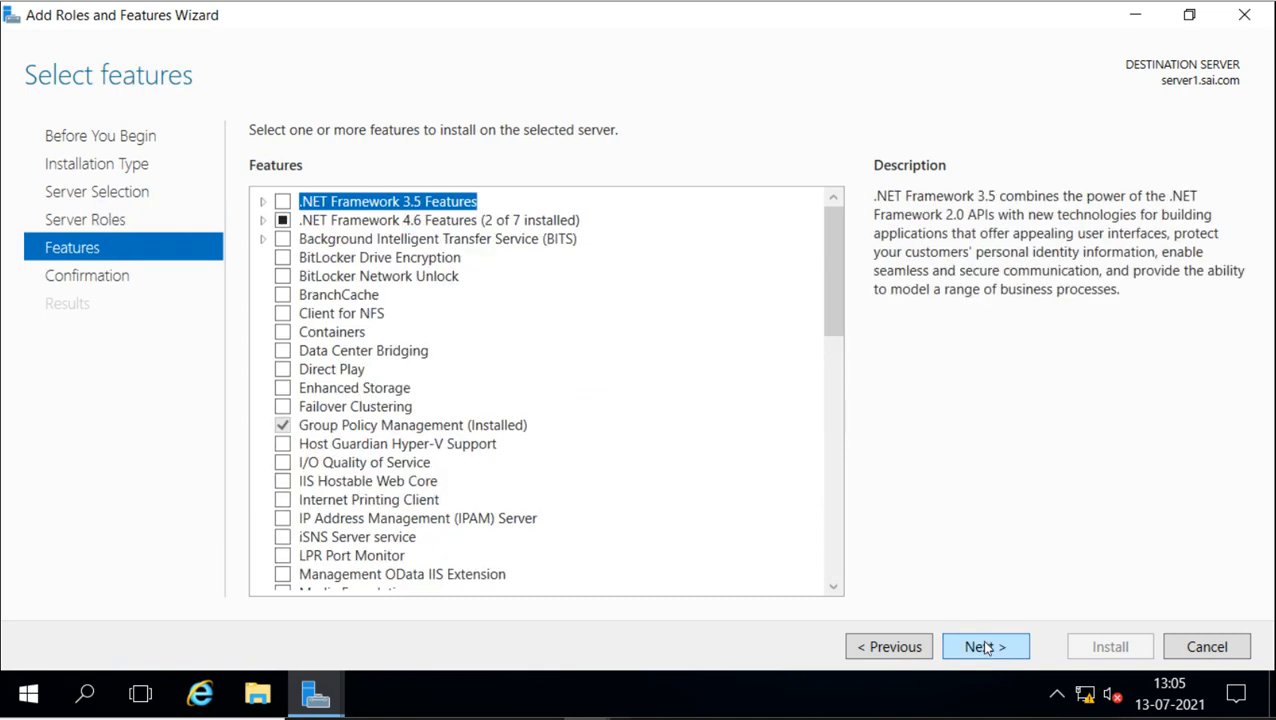
left_click(985, 647)
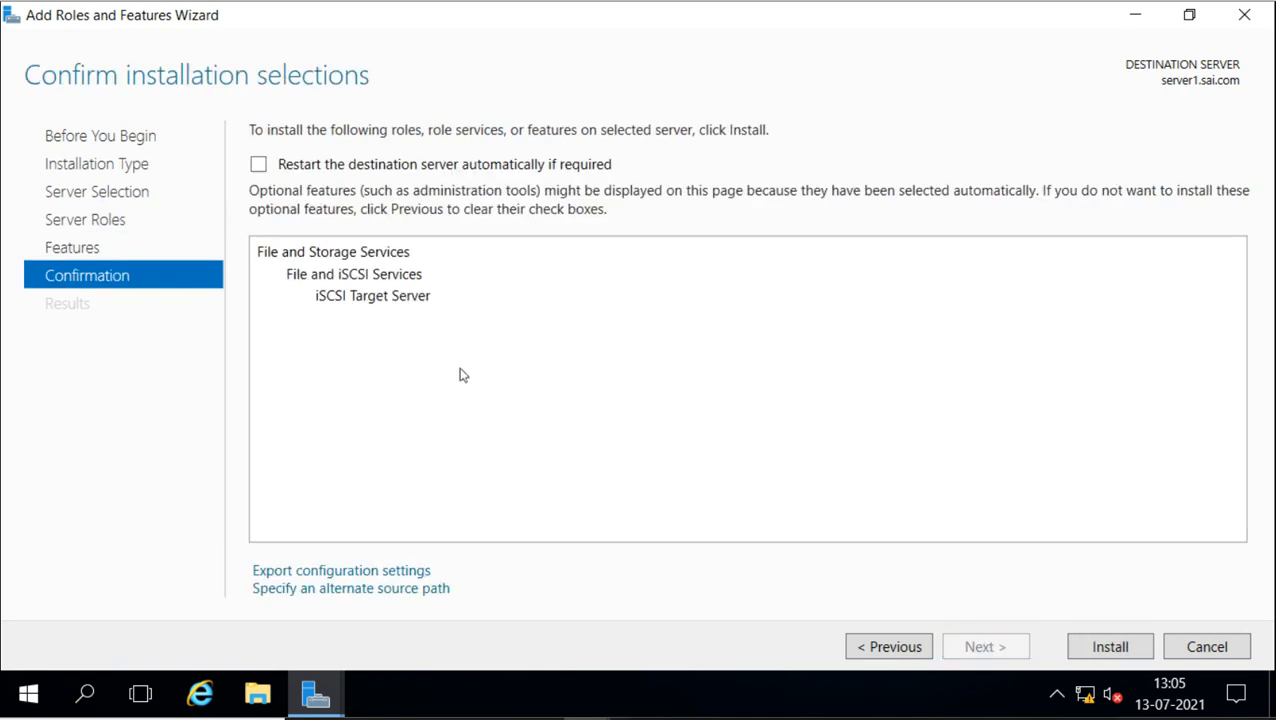
Step: Allow automatic restart of the destination server, install the iSCSI Target Server role, and close the wizard
left_click(257, 166)
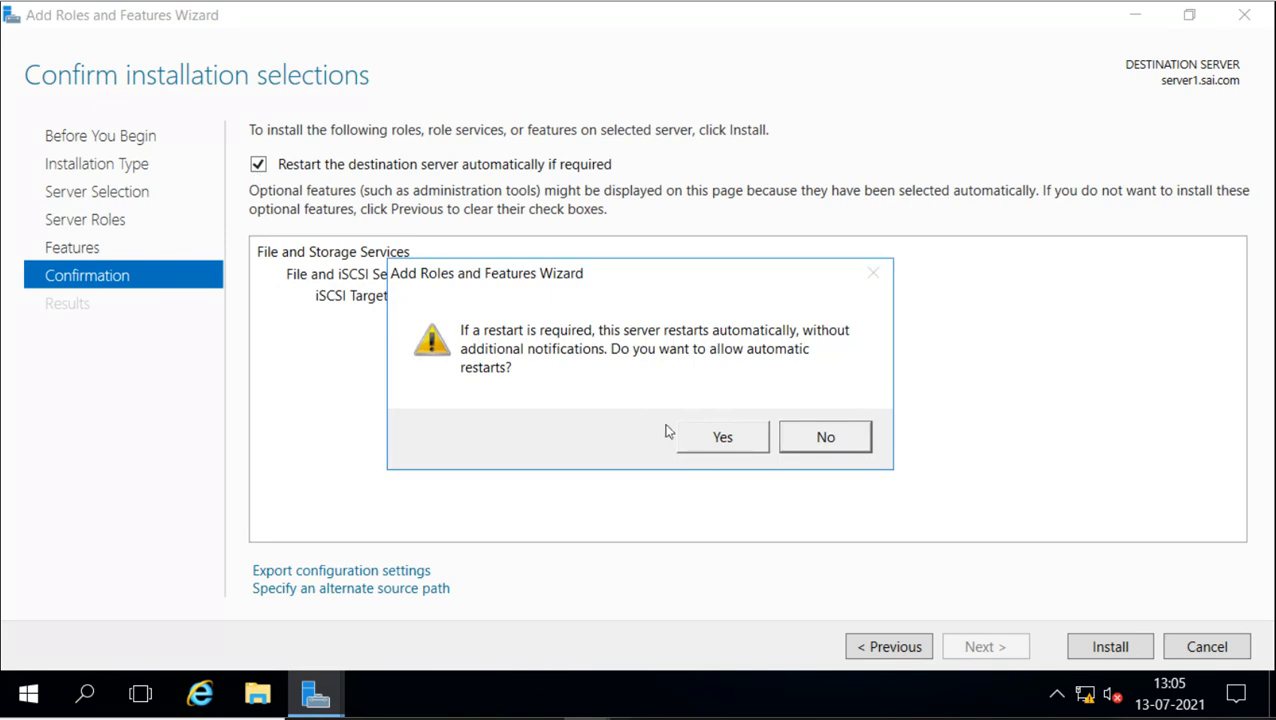
left_click(708, 438)
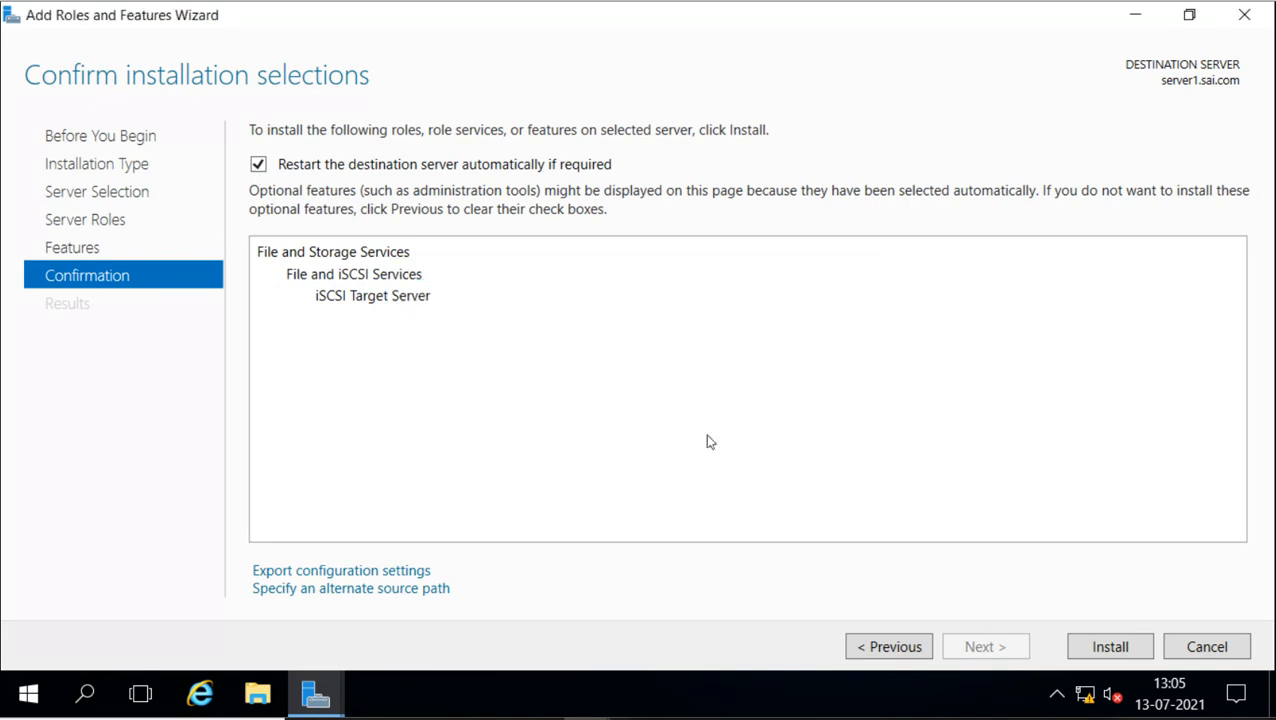
left_click(1097, 649)
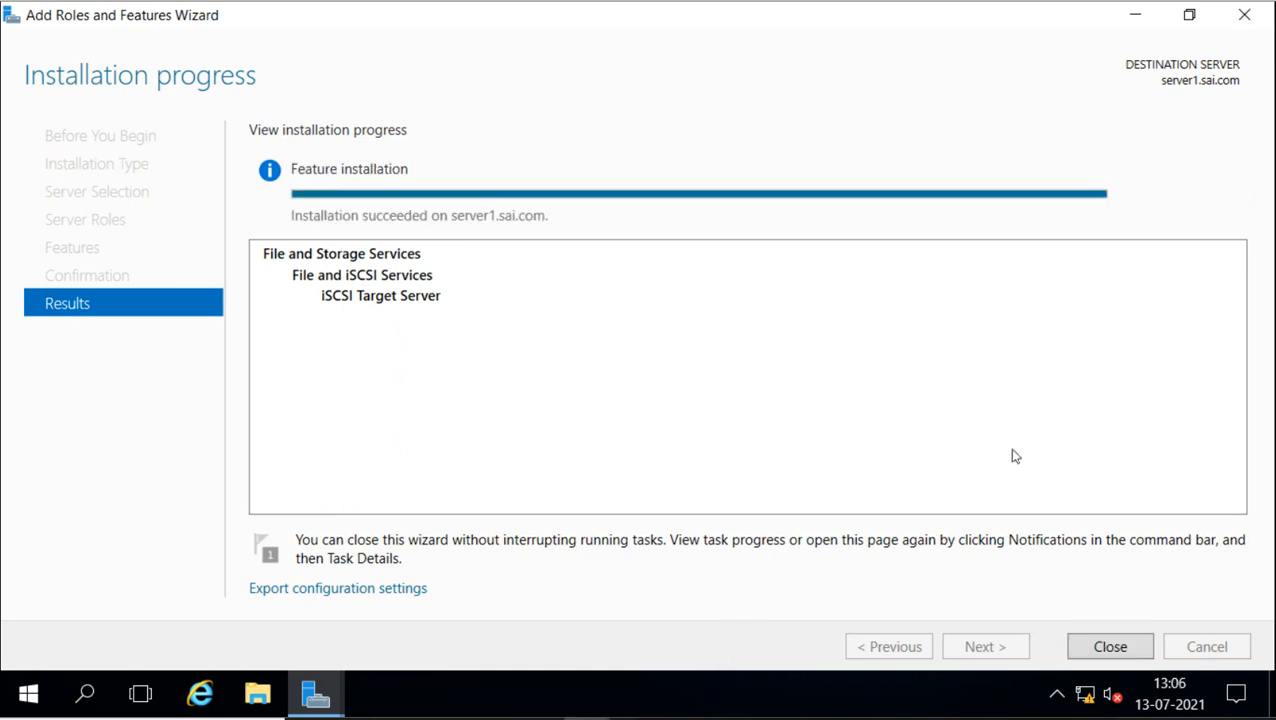
left_click(1106, 647)
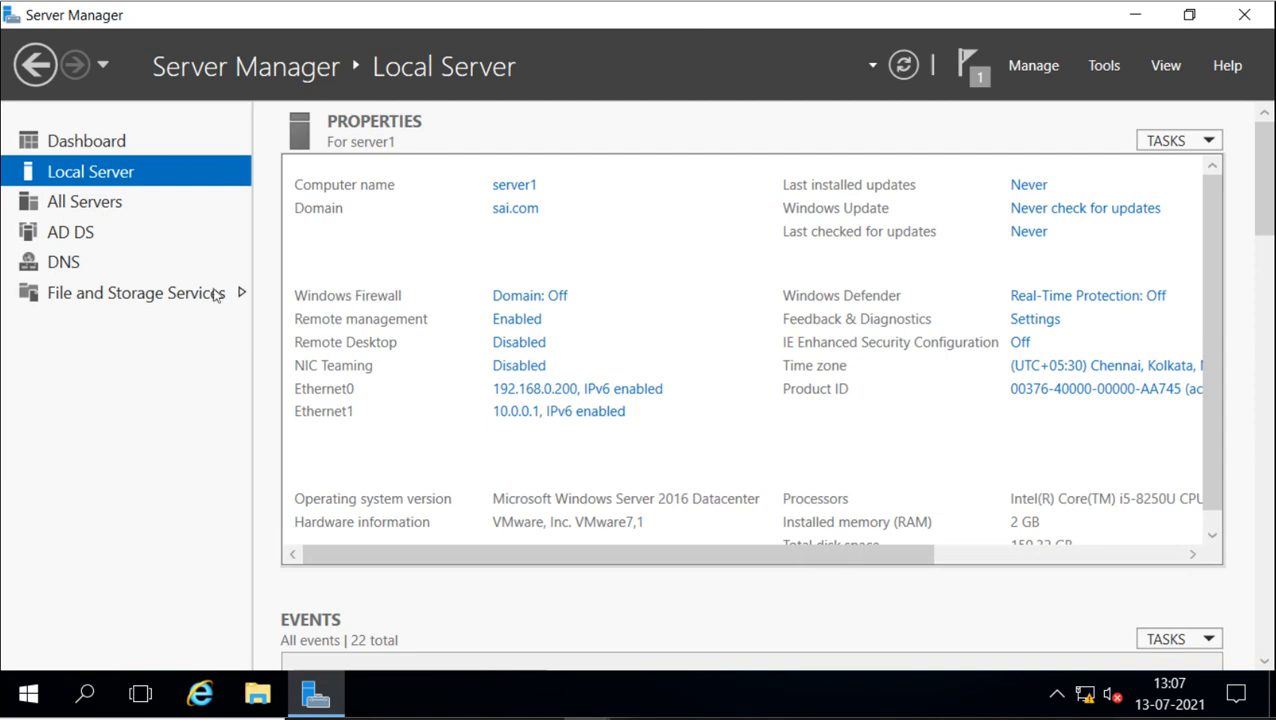
Step: Start a new iSCSI virtual disk in File and Storage Services, stored on volume C: of server1
left_click(173, 294)
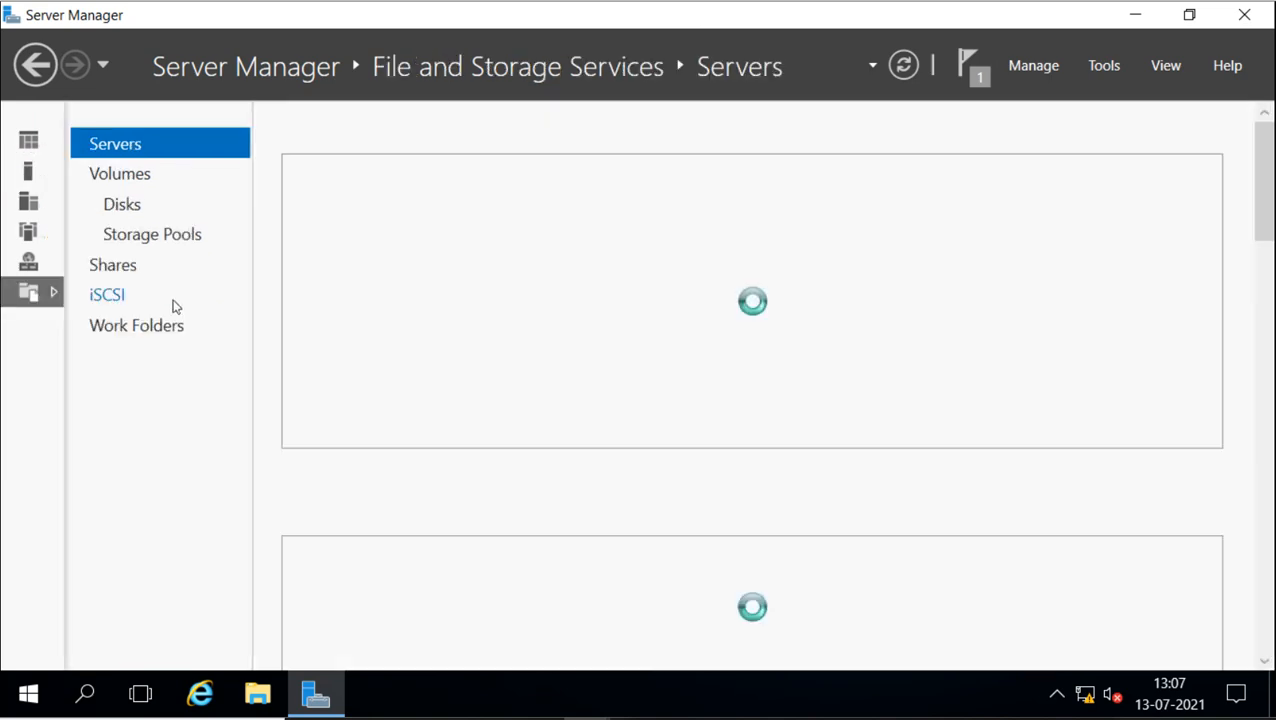
left_click(115, 305)
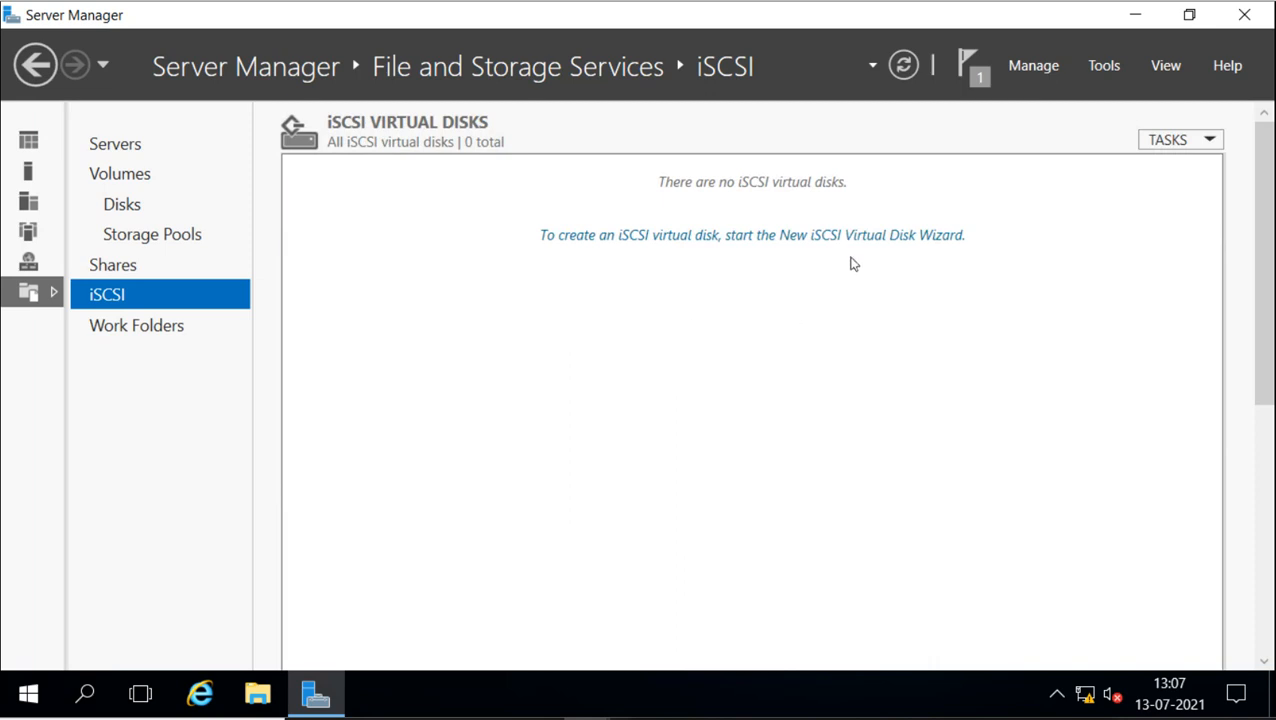
left_click(1216, 148)
left_click(1169, 166)
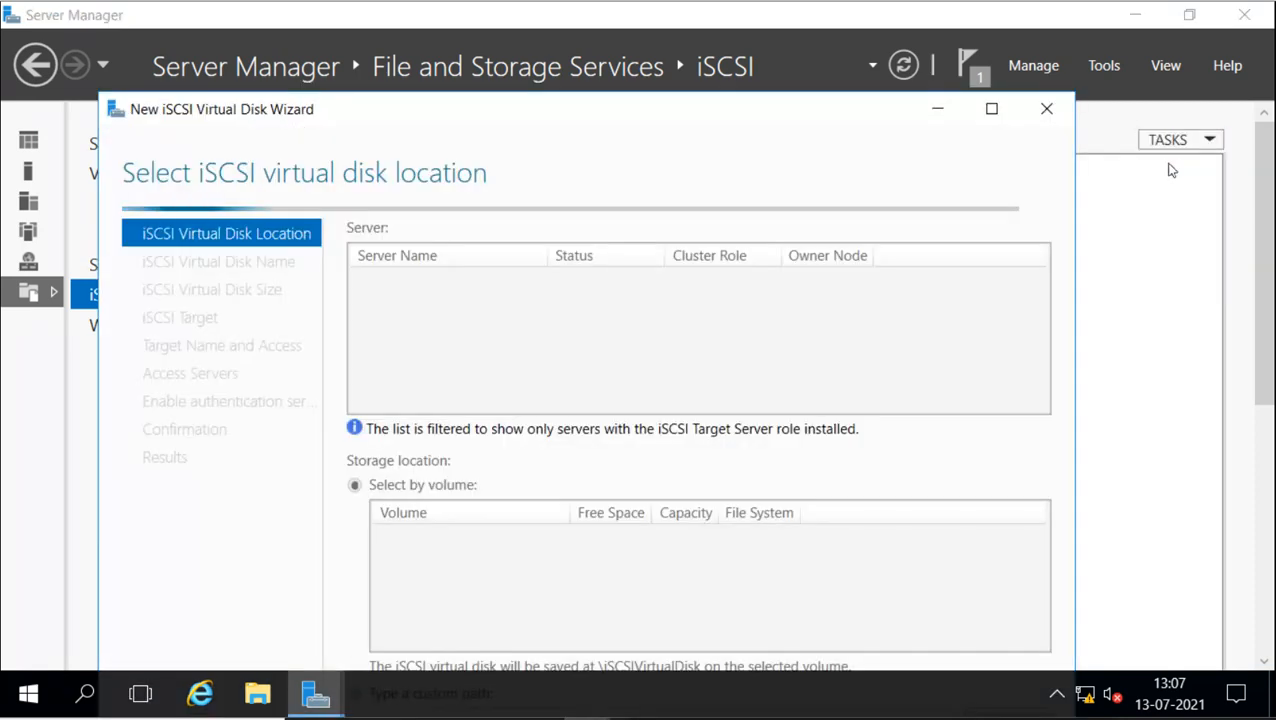
left_click(991, 108)
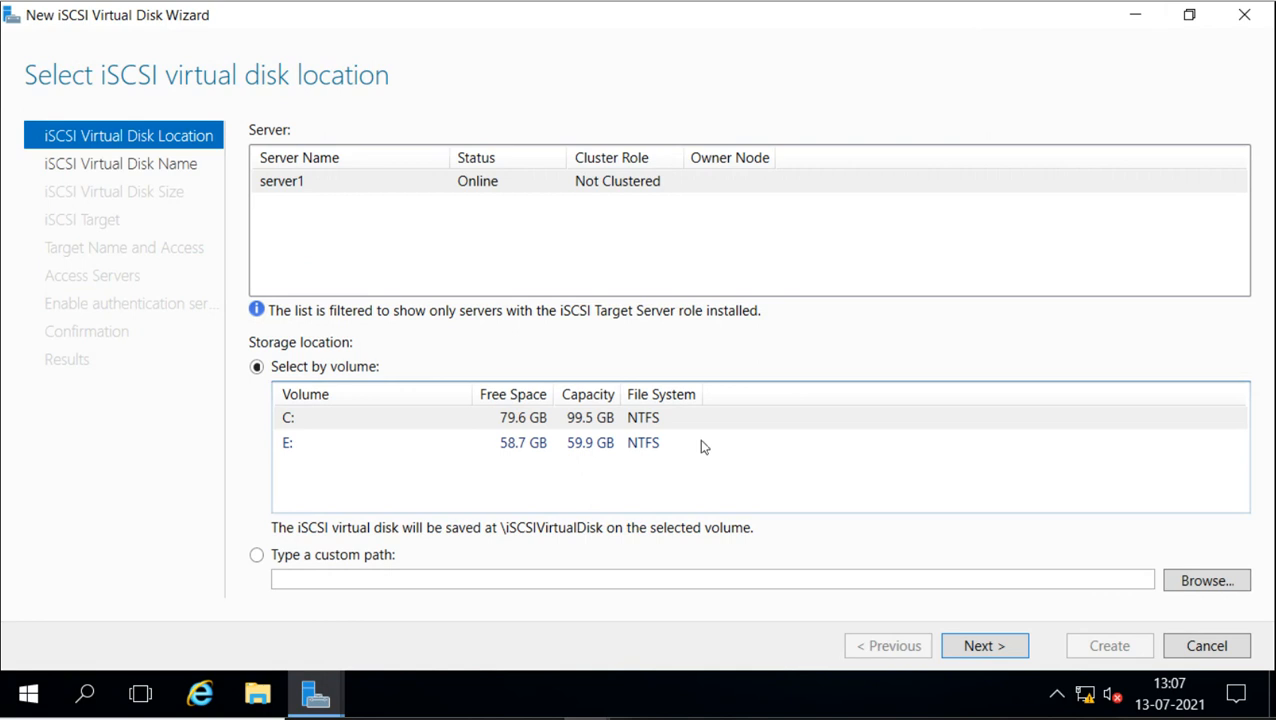
left_click(978, 646)
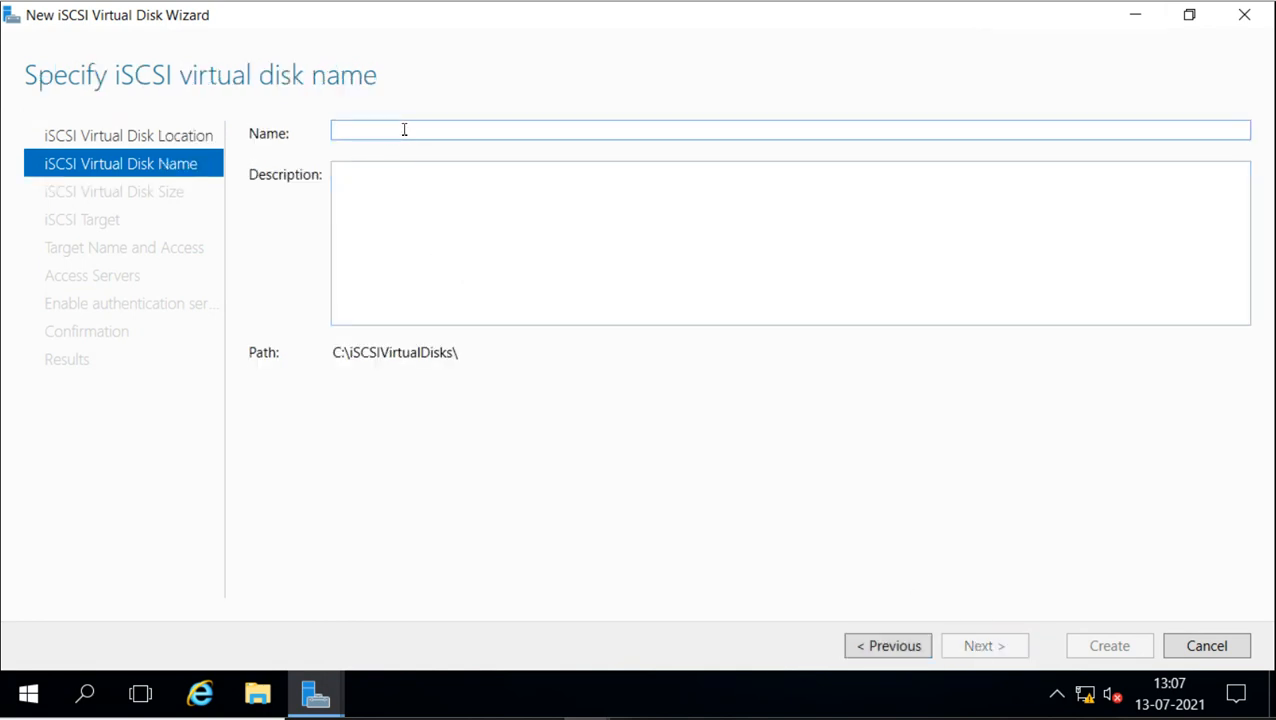
Step: Name the iSCSI virtual disk Qourum and set its size to 1 GB, keeping it dynamically expanding
type("Qouru")
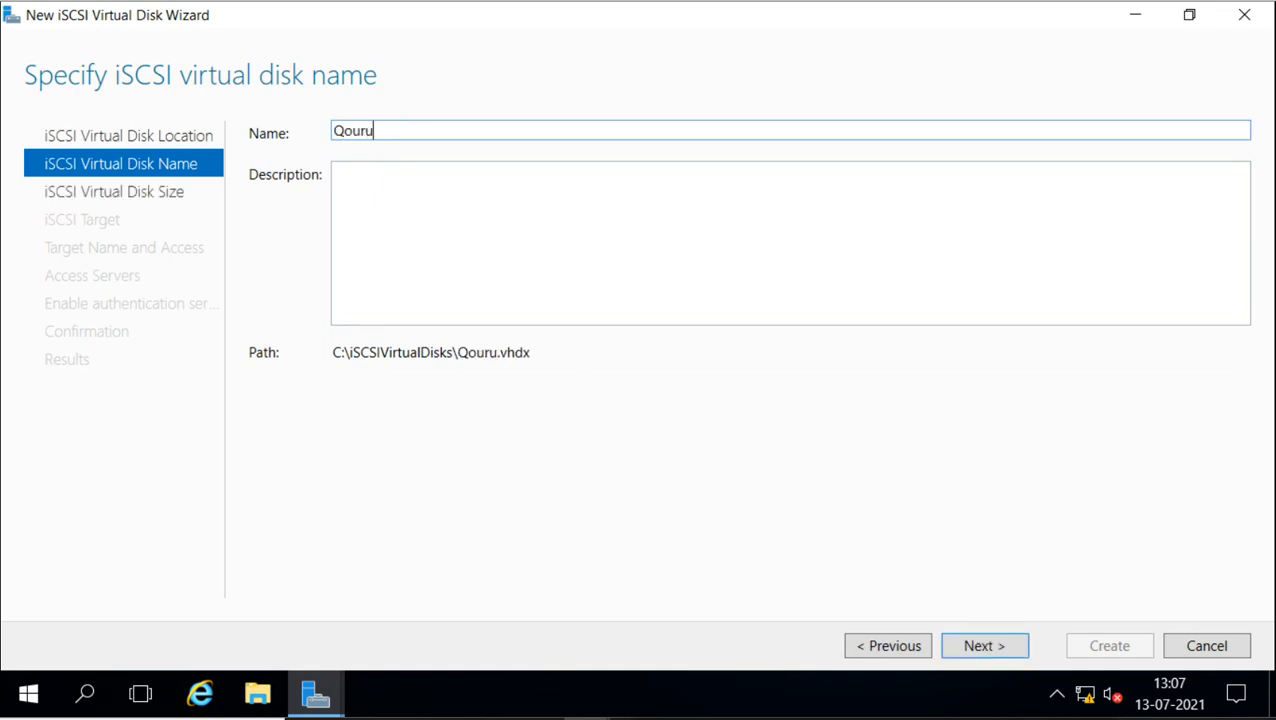
type("m")
left_click(980, 645)
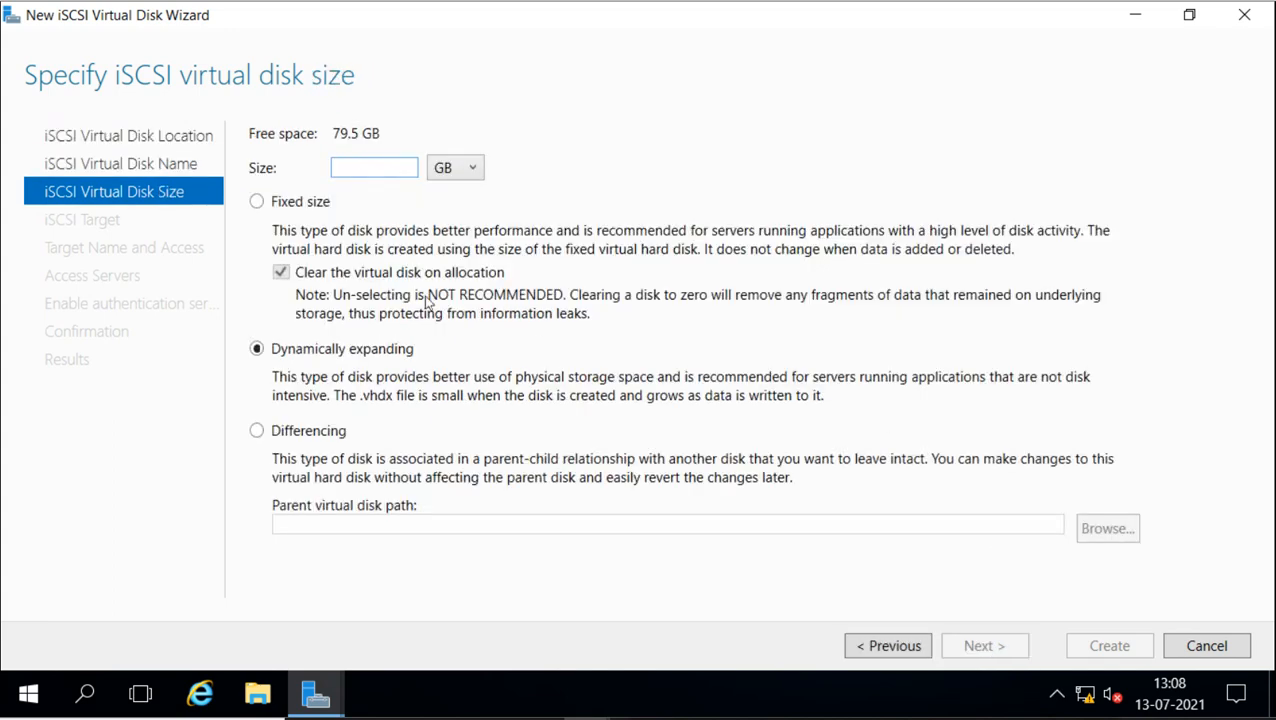
type("1")
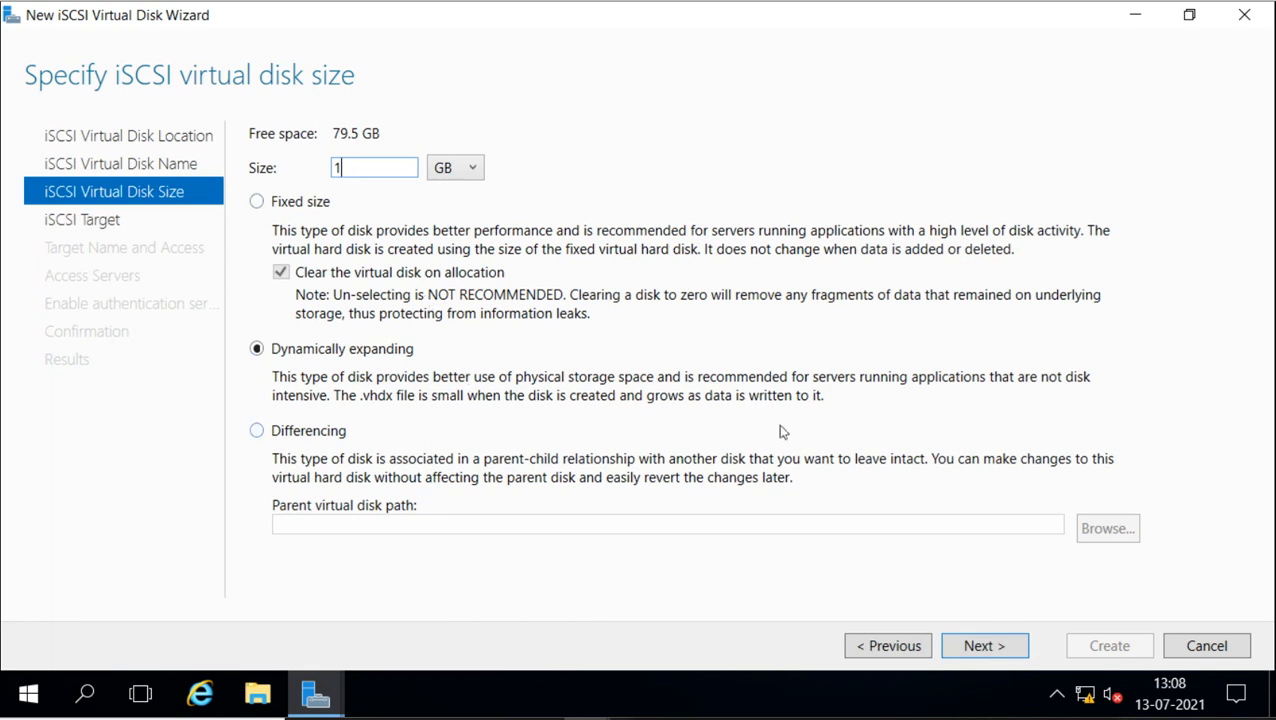
left_click(976, 648)
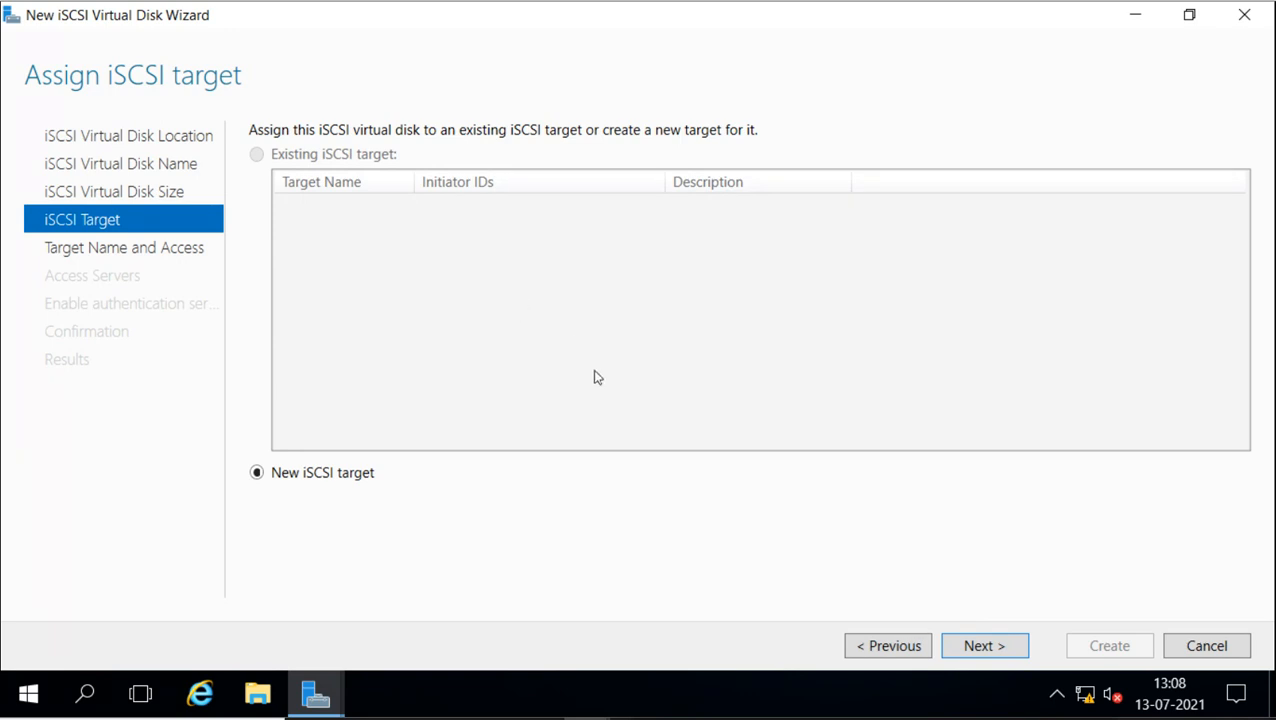
Step: Assign the disk to a new iSCSI target named Qourum and begin adding an initiator ID to its access servers
left_click(984, 646)
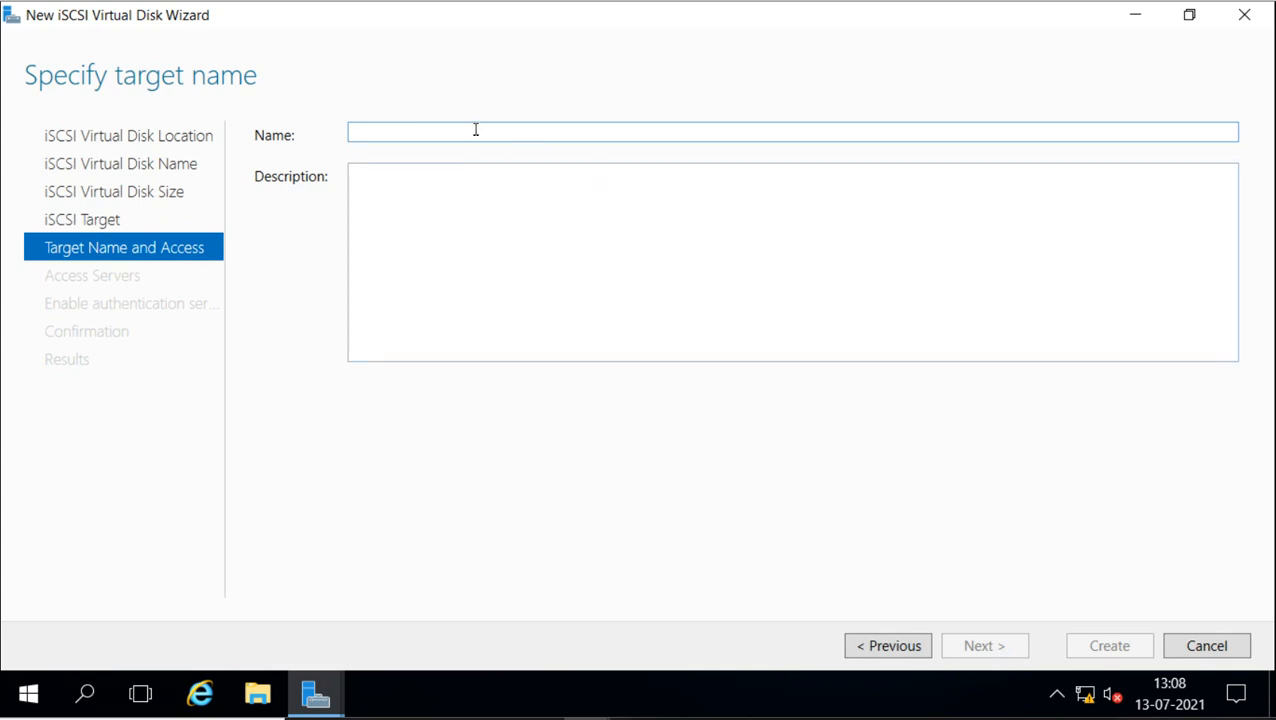
type("Qo")
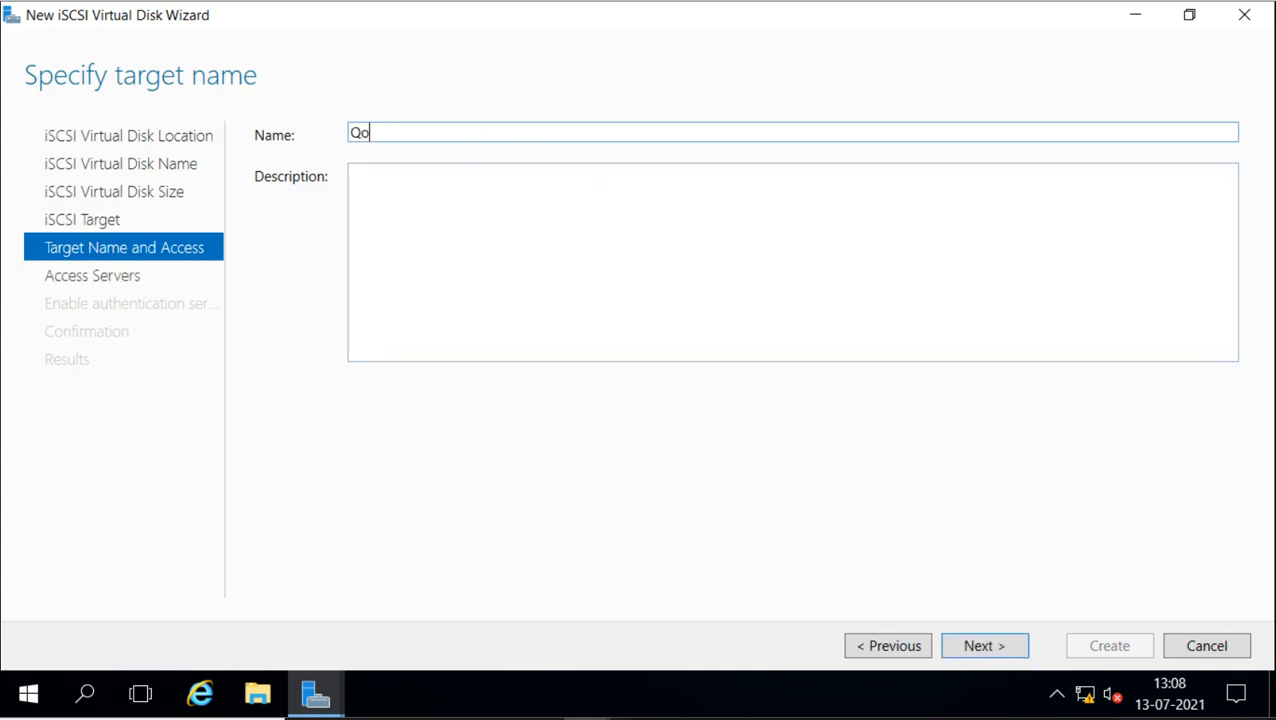
type("urum")
left_click(982, 650)
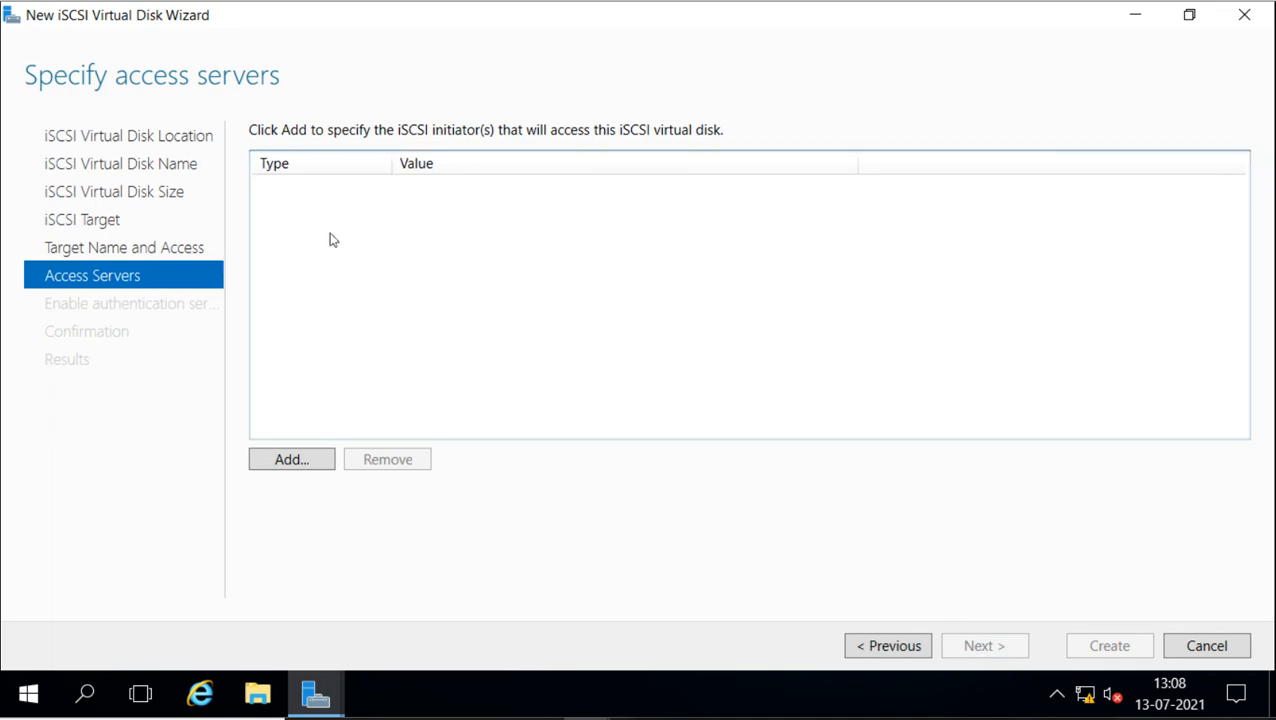
left_click(291, 461)
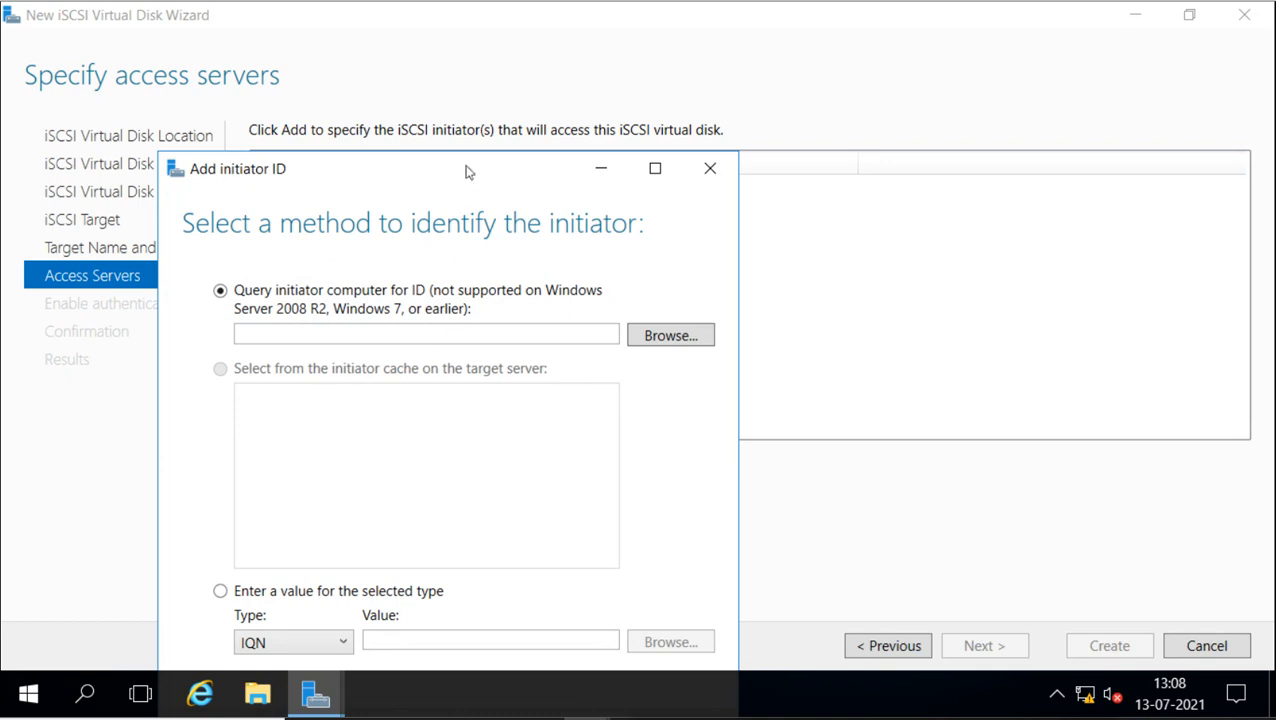
left_click_drag(466, 172, 561, 27)
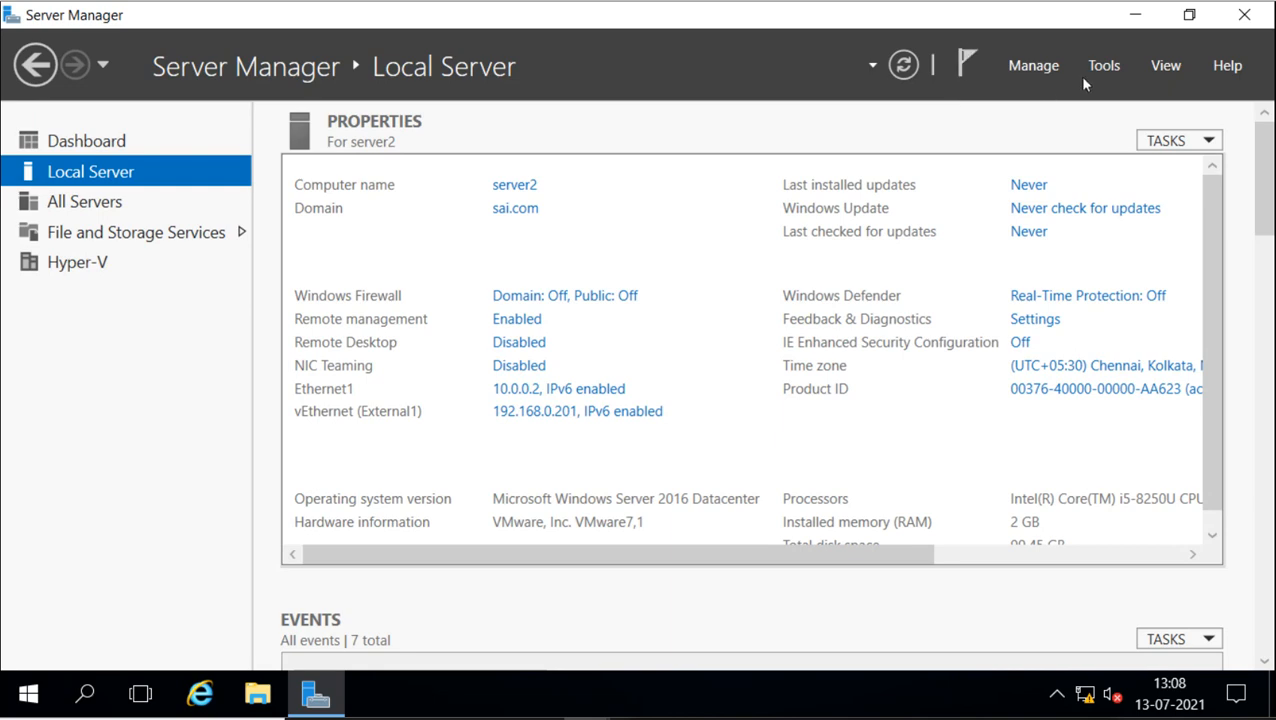
Step: Switch to server2 and open iSCSI Initiator, starting the Microsoft iSCSI service and enabling its automatic startup
left_click(1097, 68)
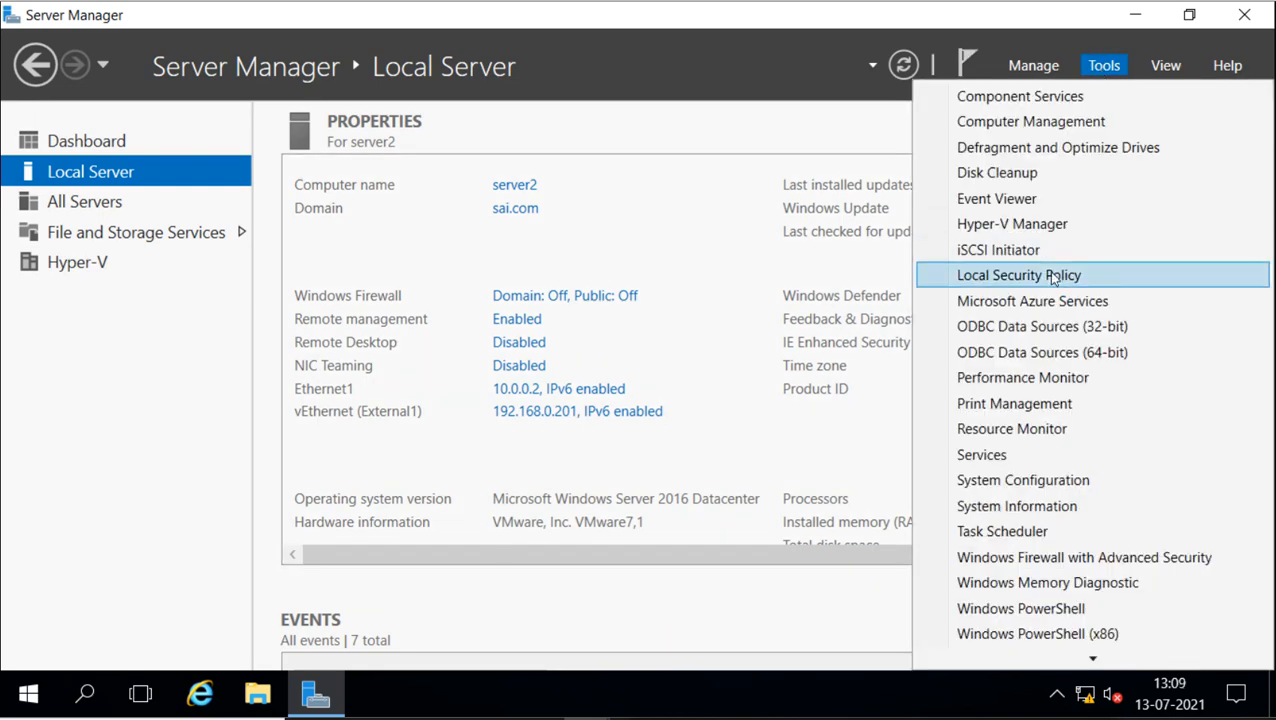
left_click(1012, 252)
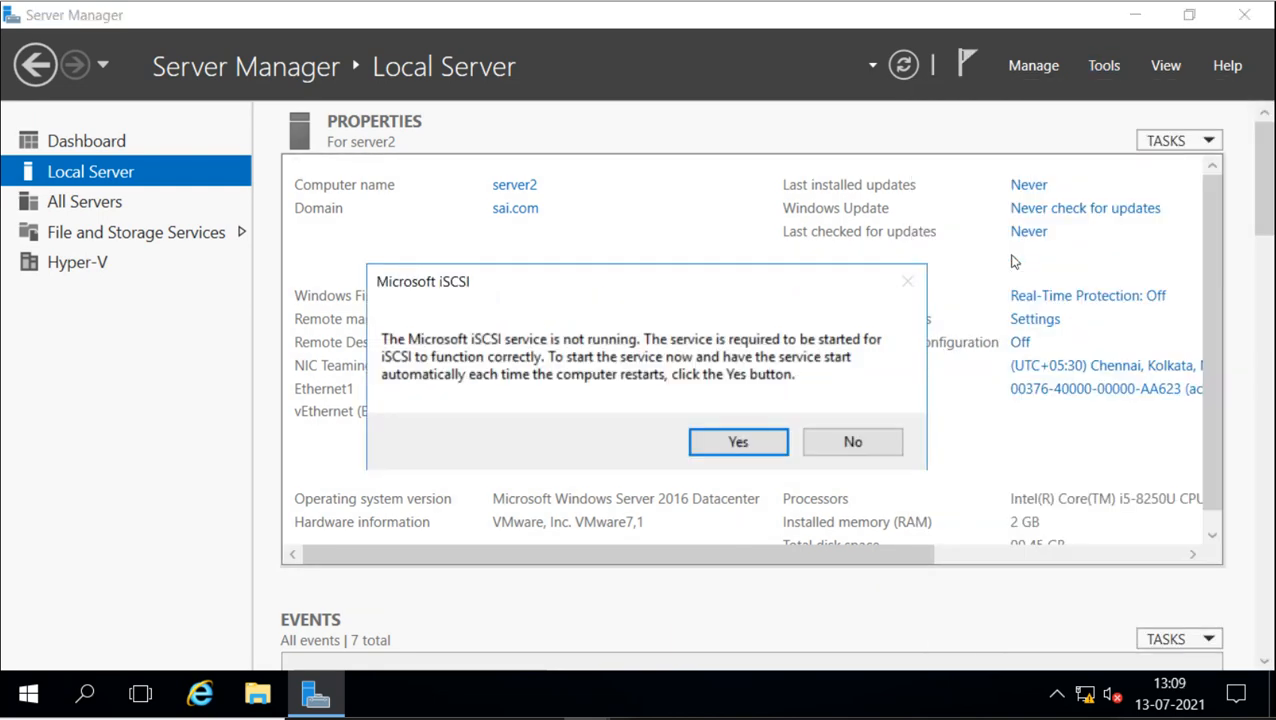
left_click(736, 448)
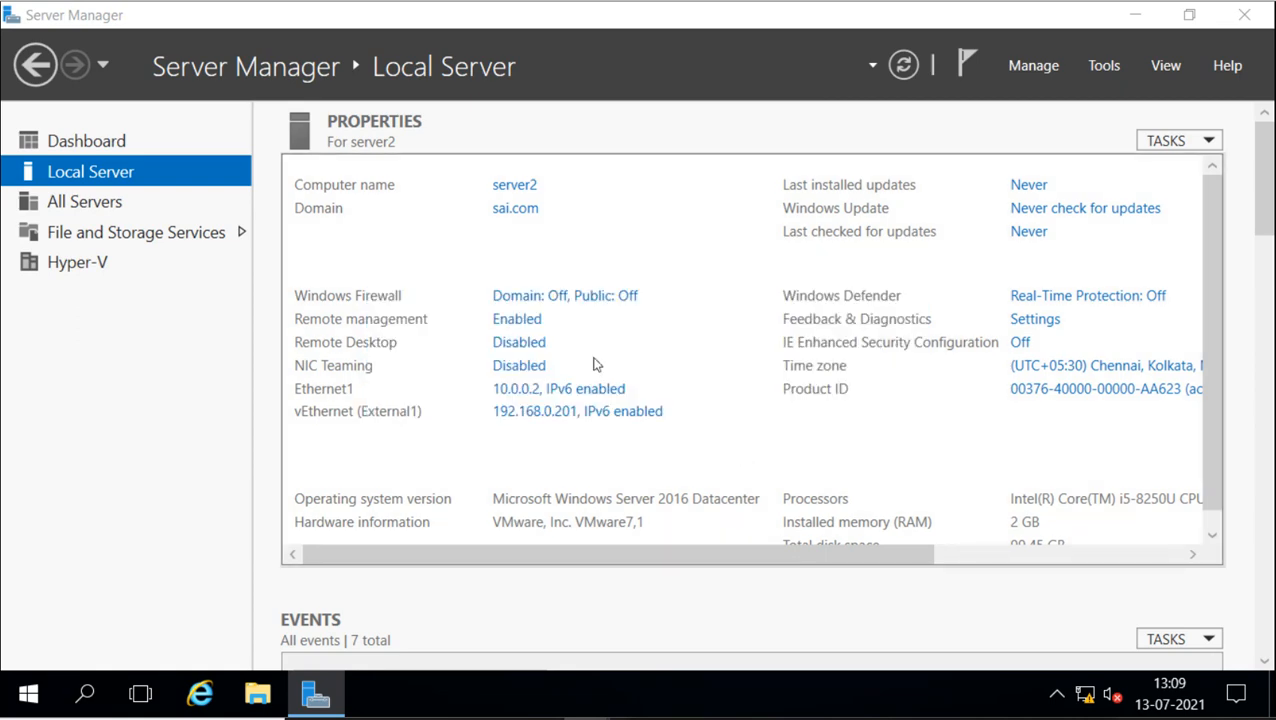
Step: Copy server2's initiator name from the iSCSI Initiator configuration settings and return to the initiator ID dialog on server1
left_click(541, 60)
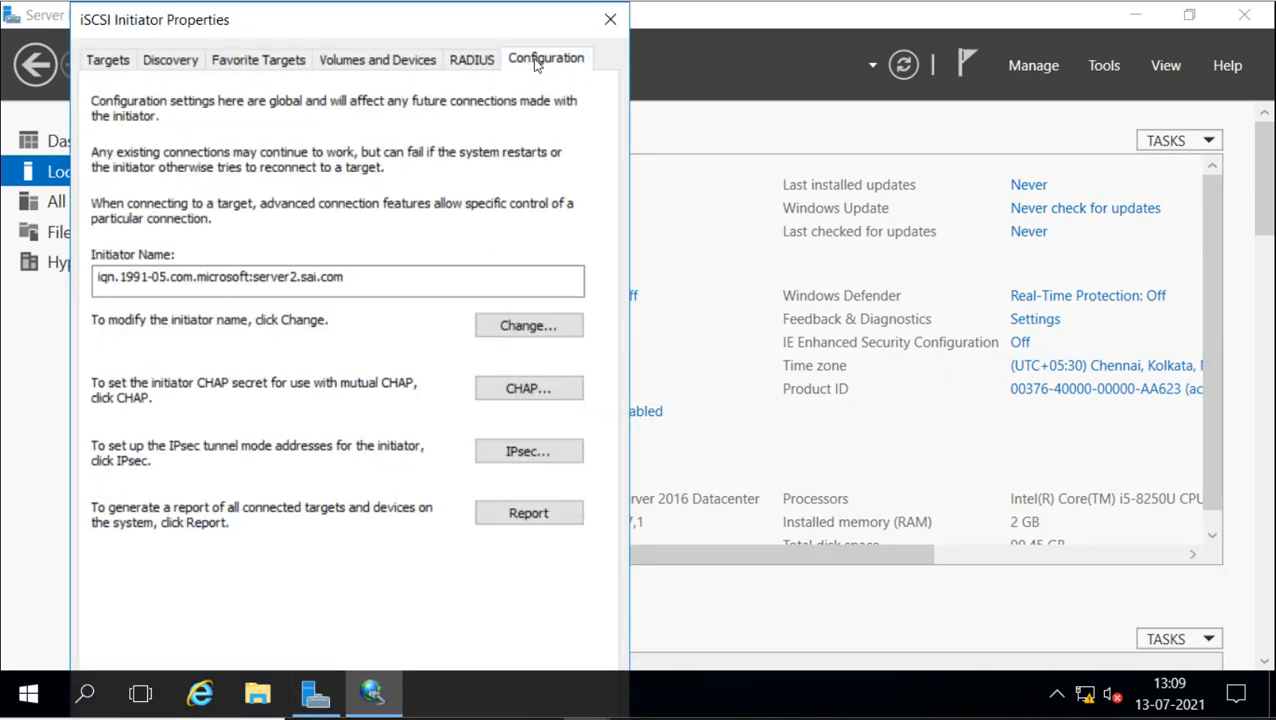
left_click_drag(376, 278, 89, 274)
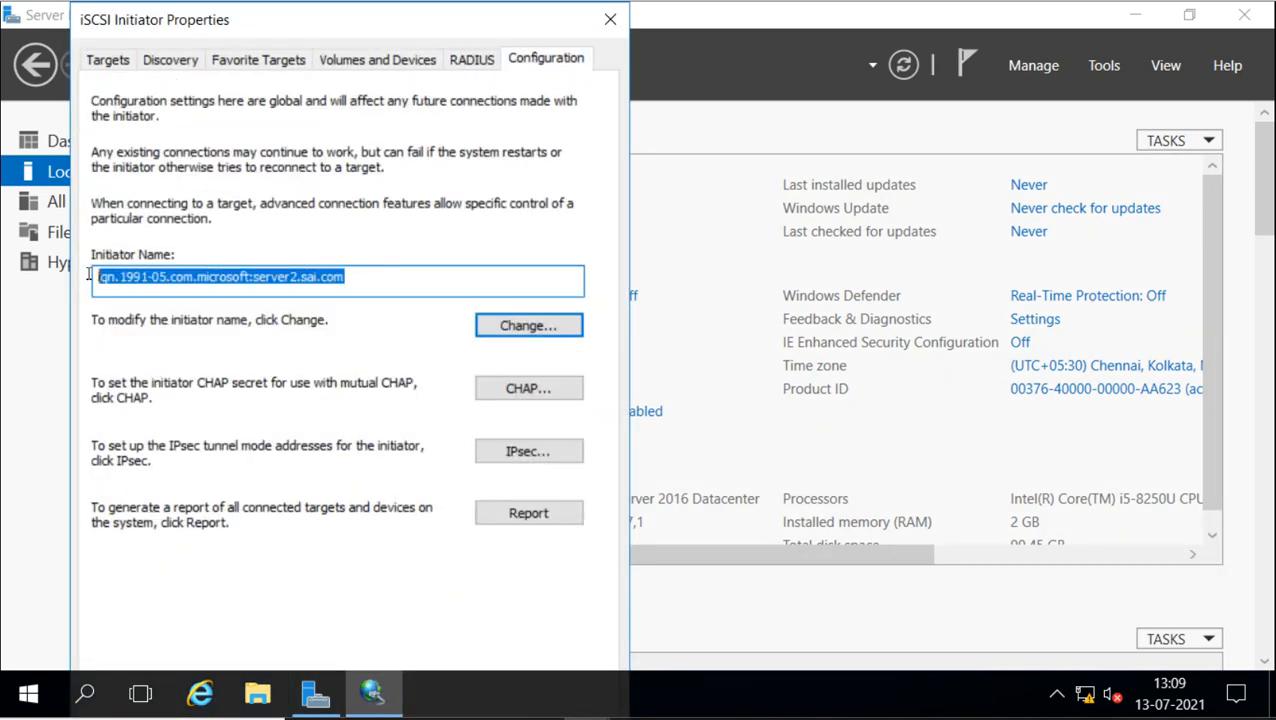
right_click(270, 281)
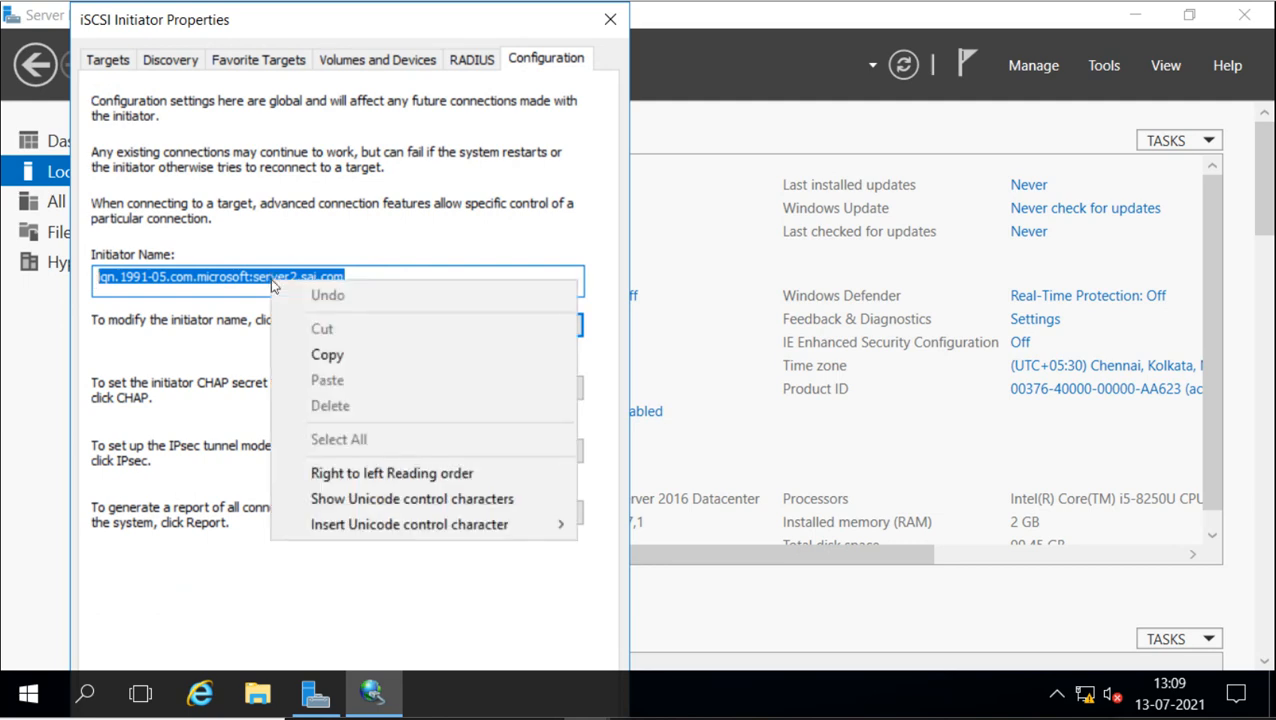
left_click(310, 353)
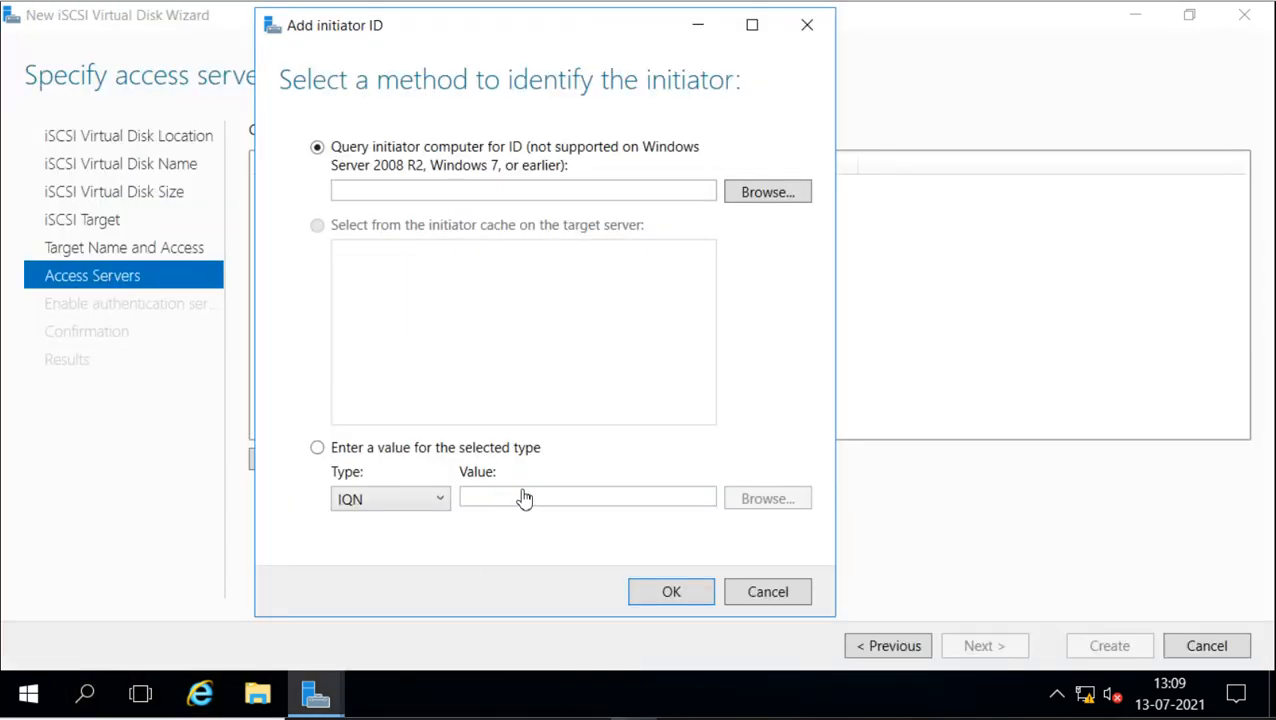
Step: Add server2's copied initiator name, iqn.1991-05.com.microsoft:server2.sai.com, as an IQN access server for the Qourum target
left_click(521, 489)
key("ctrl+v")
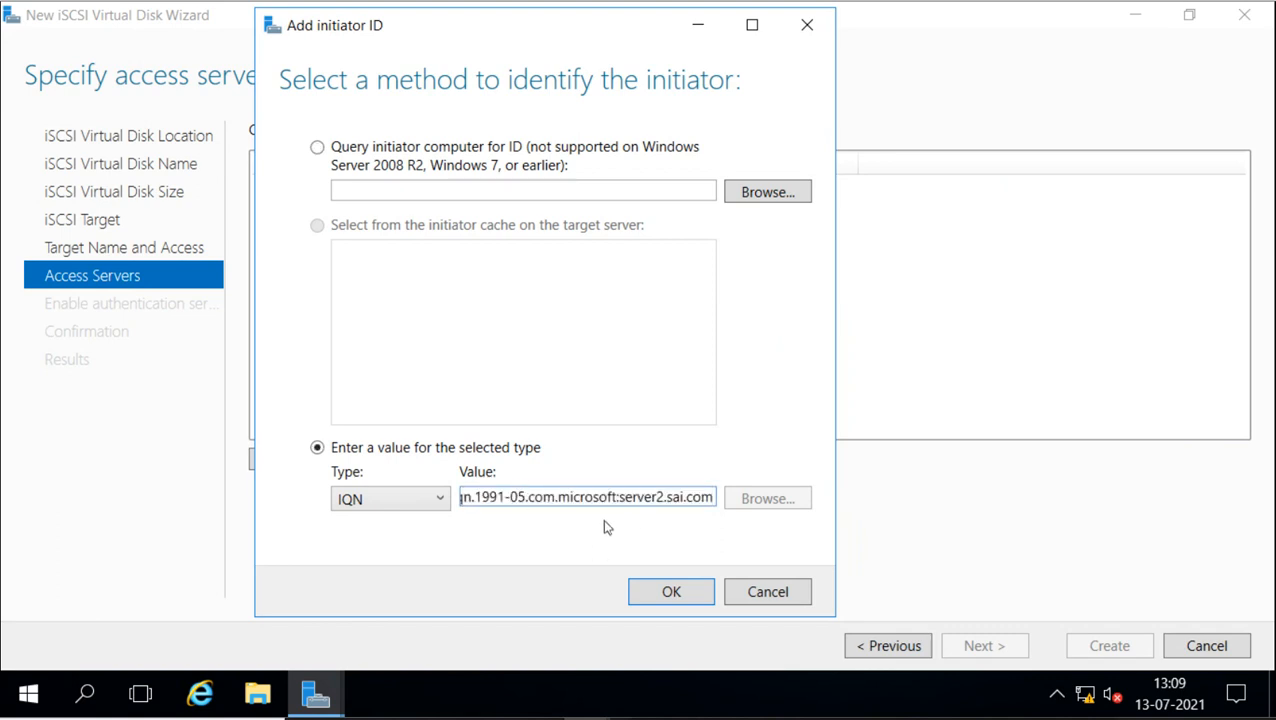
left_click(670, 593)
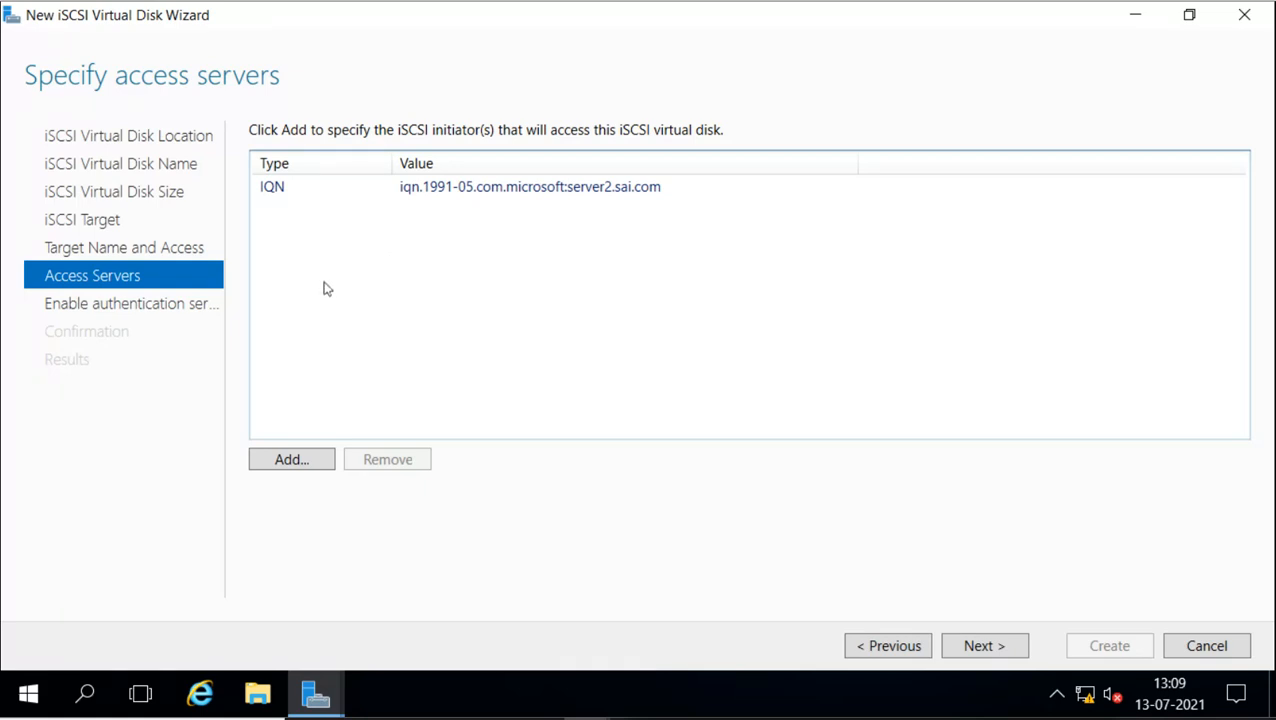
Step: Add a second IQN initiator by reusing the copied name with the server changed to server3: iqn.1991-05.com.microsoft:server3.sai.com
left_click(289, 460)
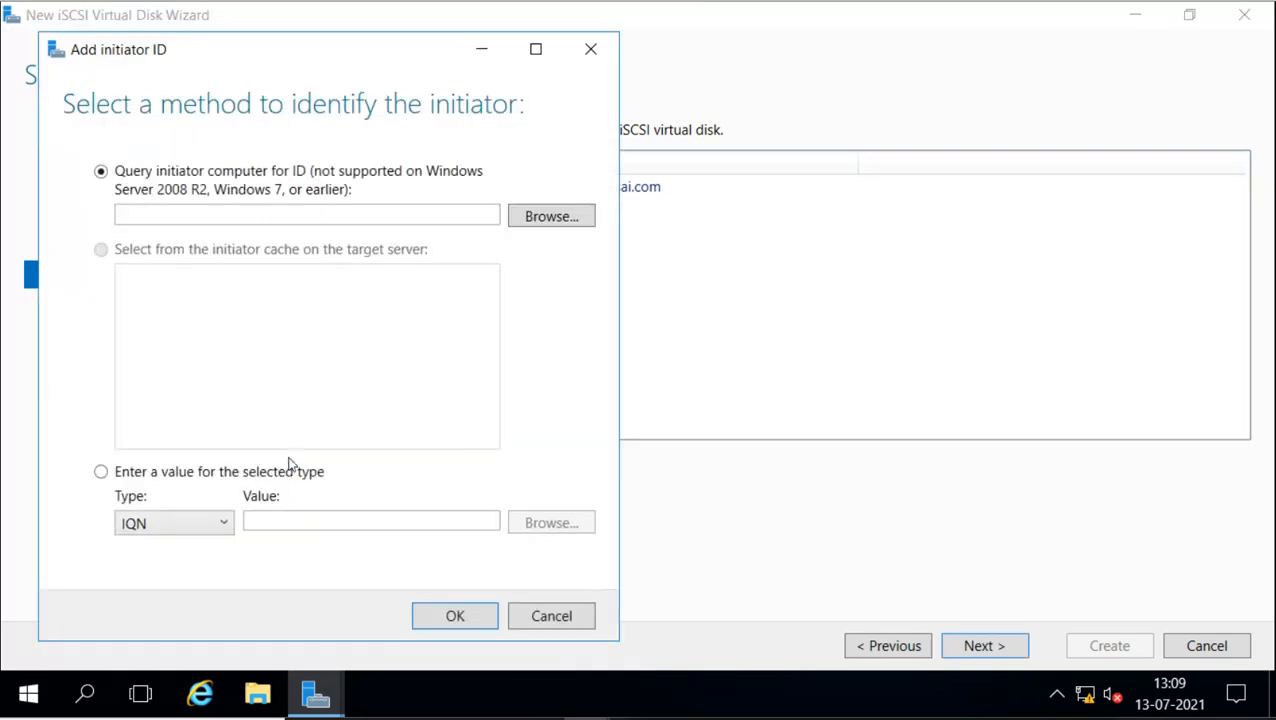
left_click(267, 517)
key("ctrl+v")
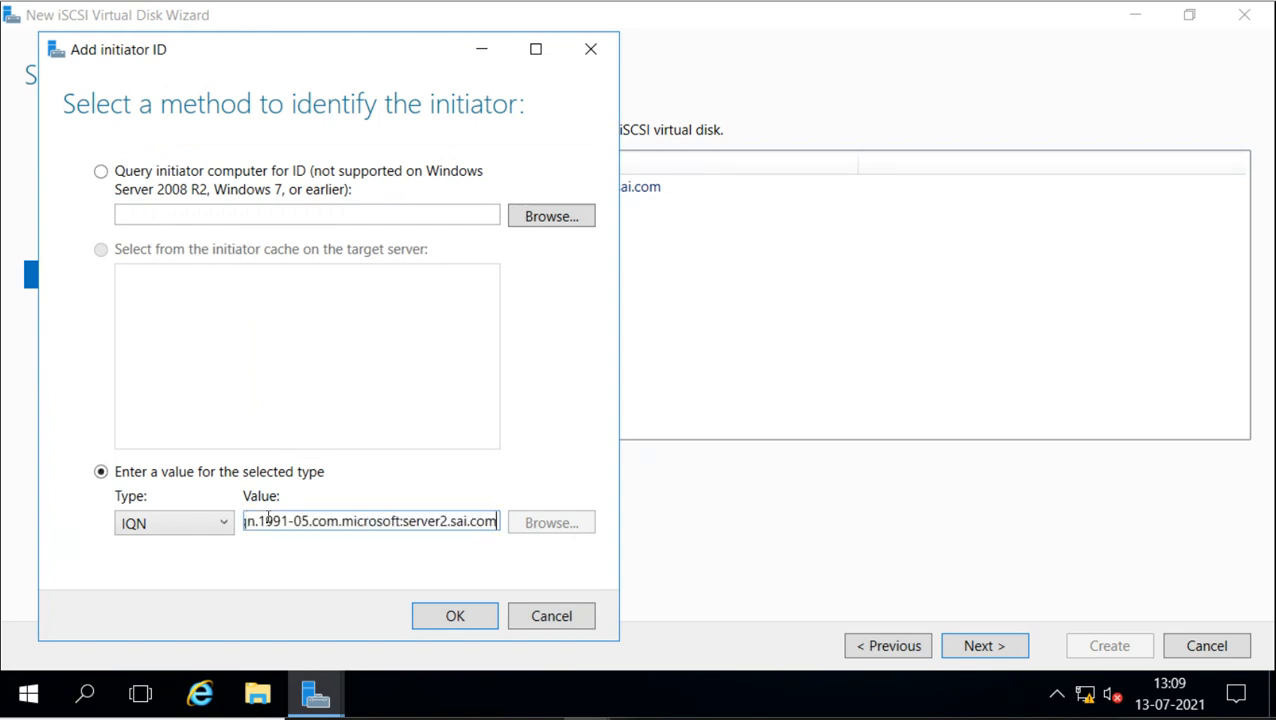
key("Left")
key("Left")
key("Left")
key("Left")
key("Left")
key("Left")
key("Left")
key("Left")
key("BackSpace")
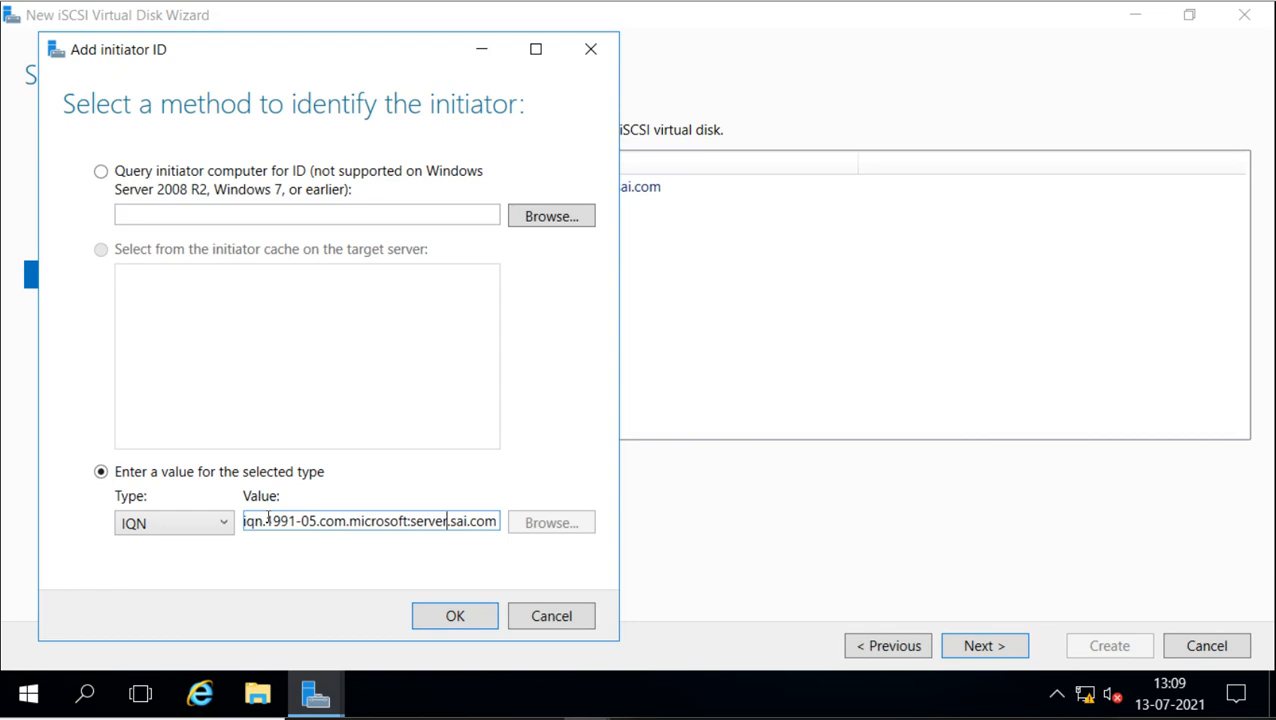
type("3")
left_click(459, 617)
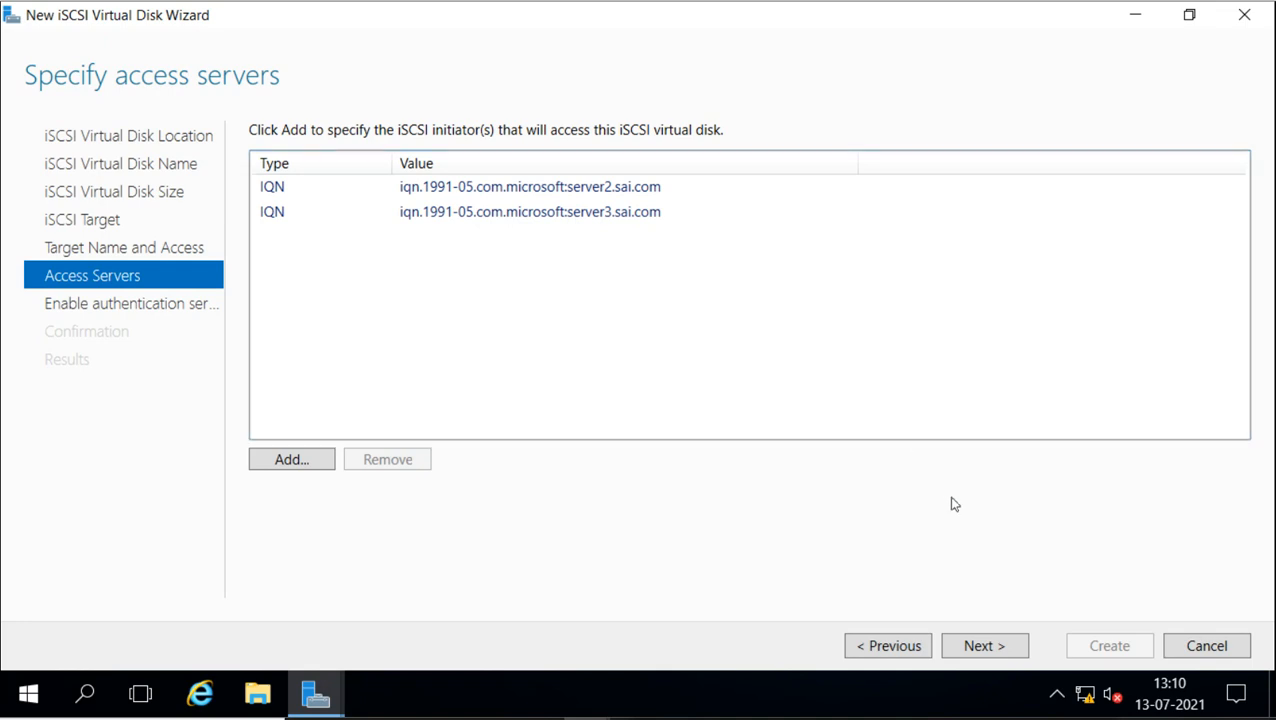
Step: Leave CHAP and reverse CHAP disabled, create the Qourum virtual disk and target, and close the wizard
left_click(986, 646)
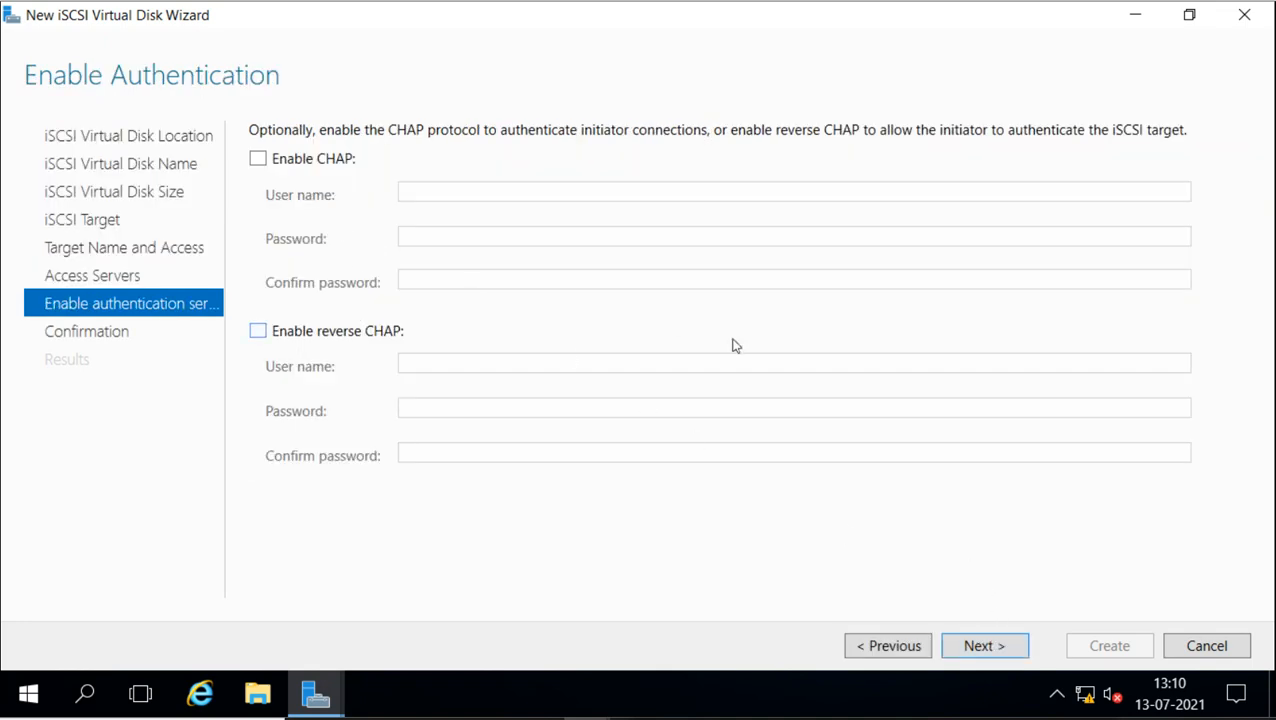
left_click(993, 646)
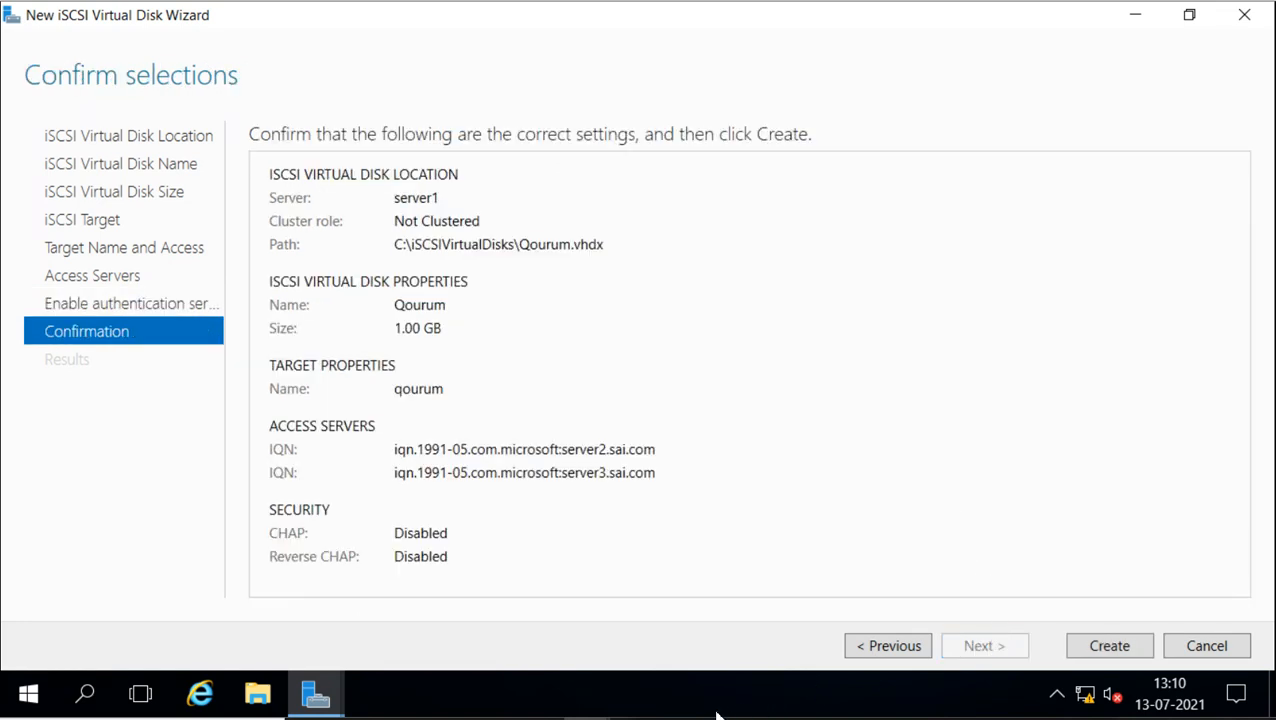
left_click(1100, 646)
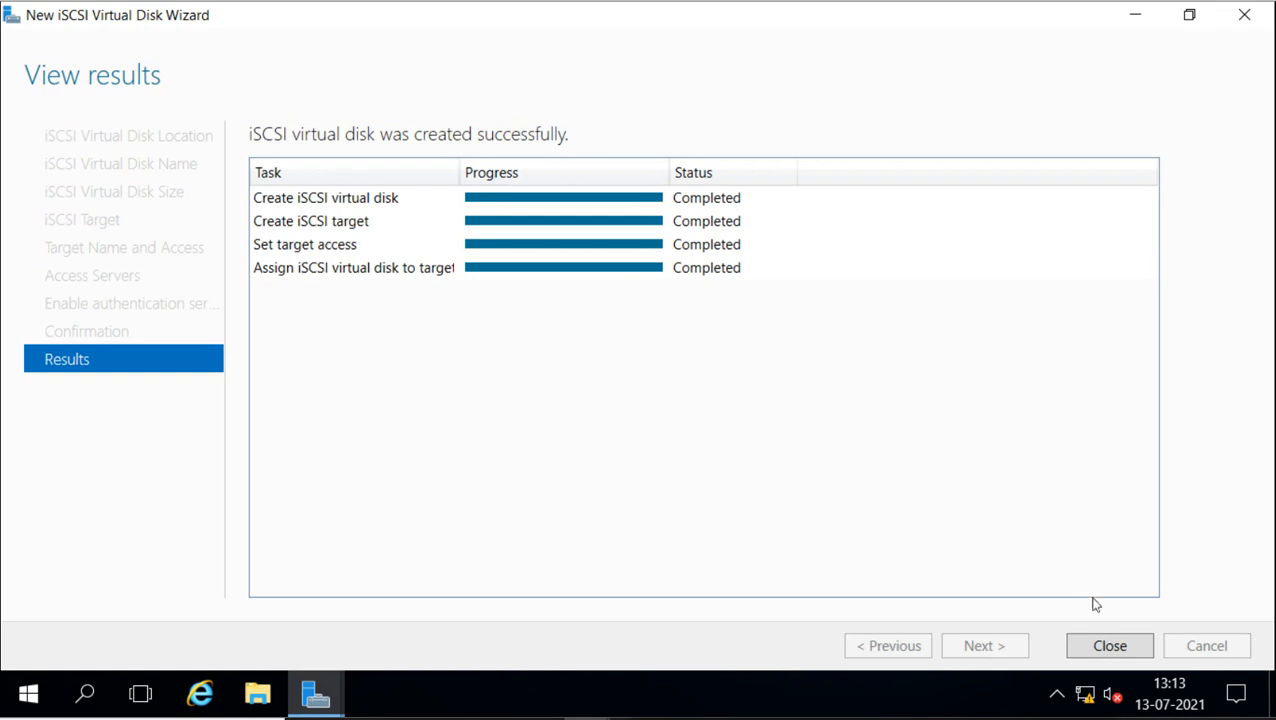
left_click(1106, 646)
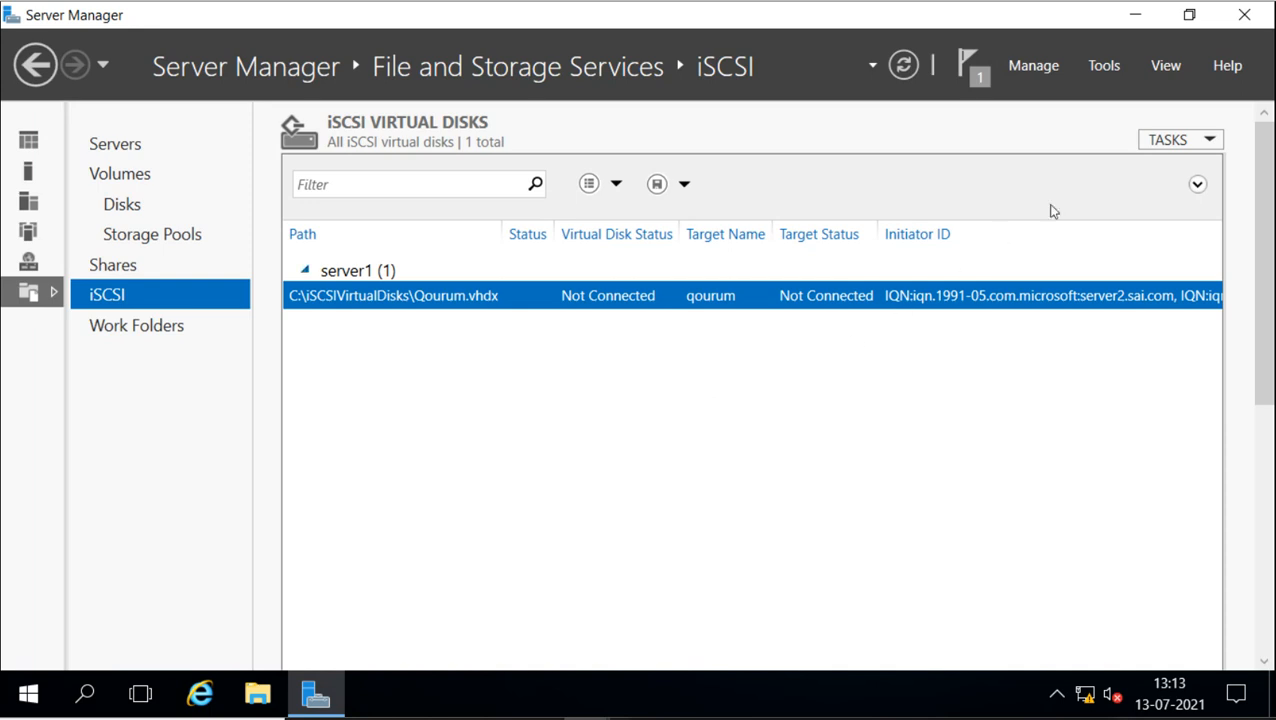
Step: Start a new iSCSI virtual disk named Data1 on server1's C: volume, sized 10 GB and dynamically expanding
left_click(1152, 146)
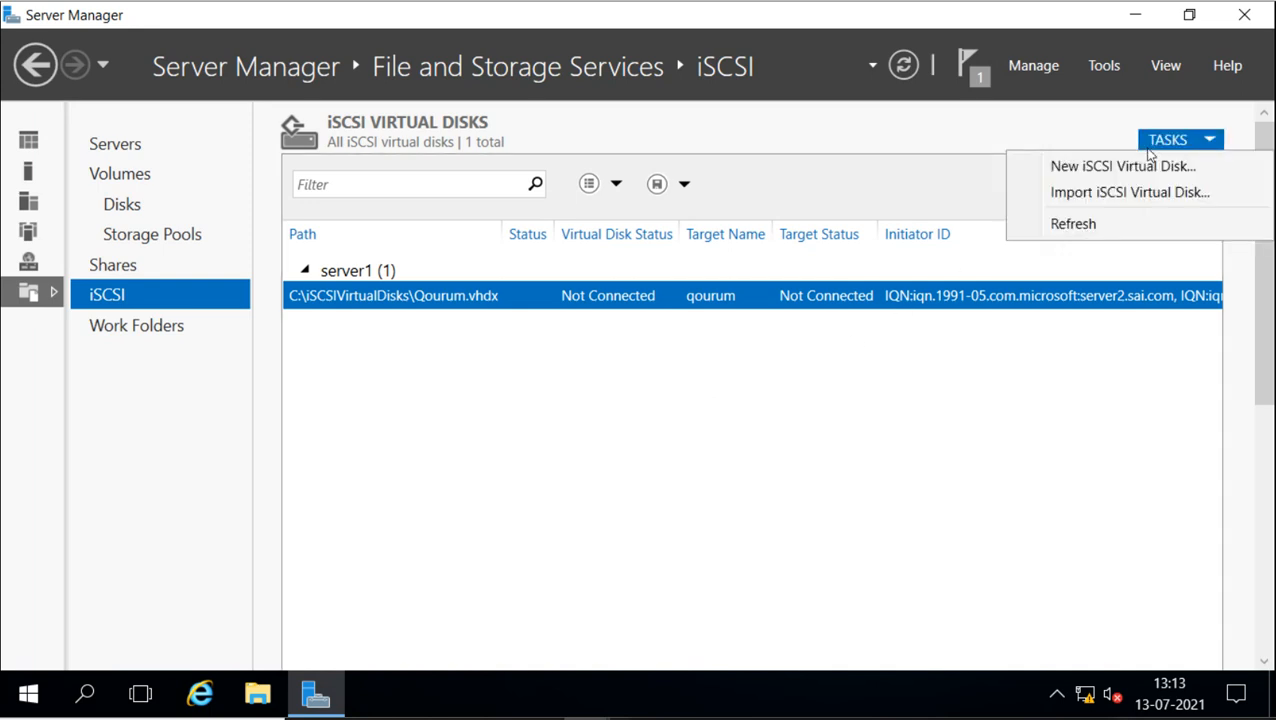
left_click(1137, 168)
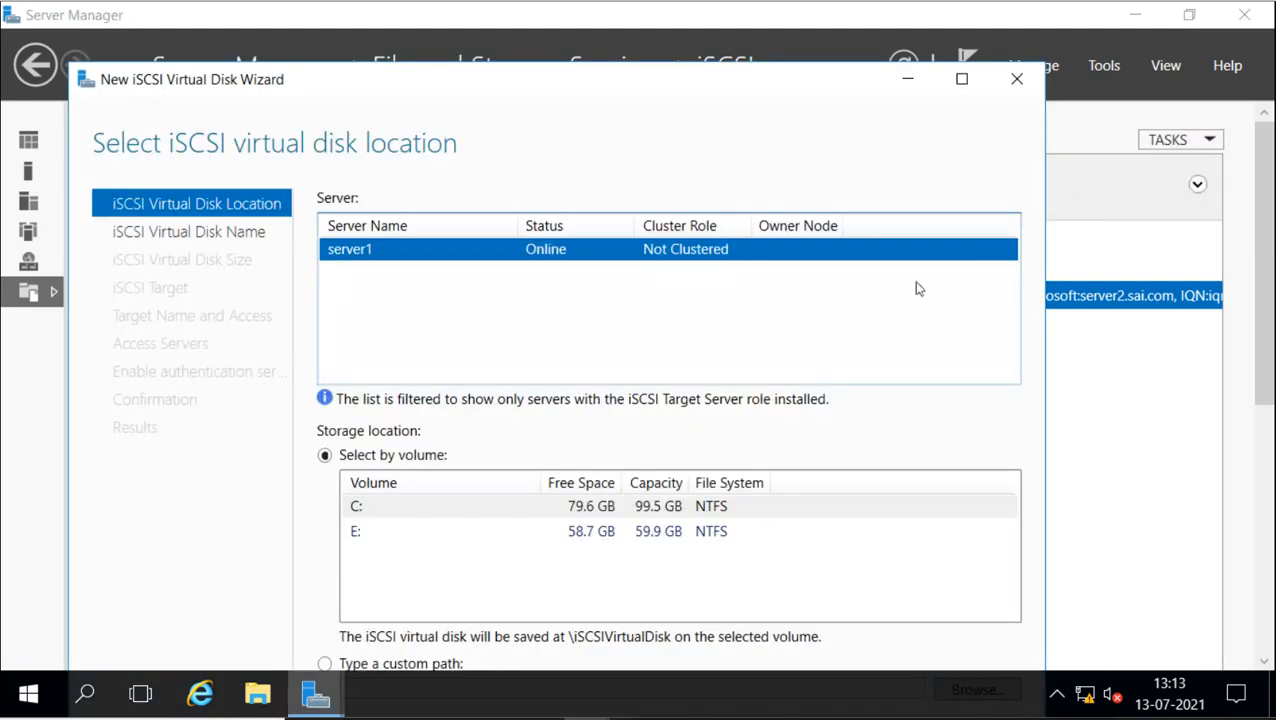
left_click(963, 81)
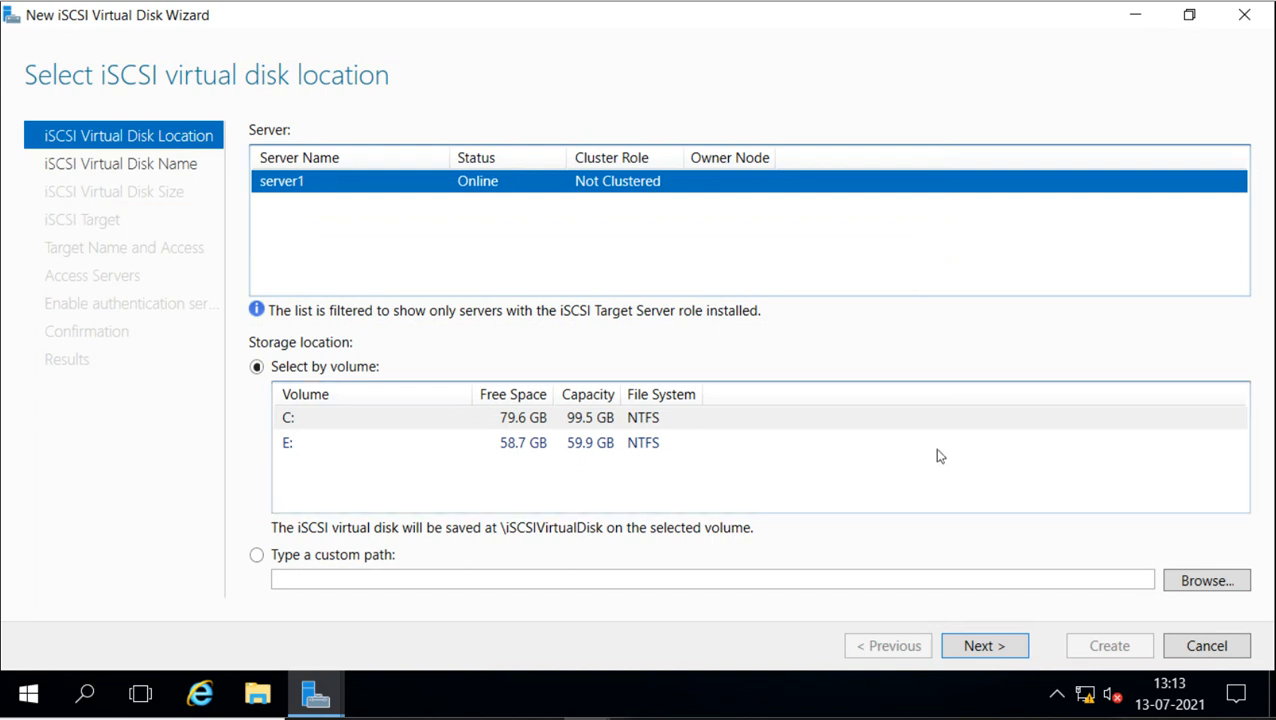
left_click(982, 646)
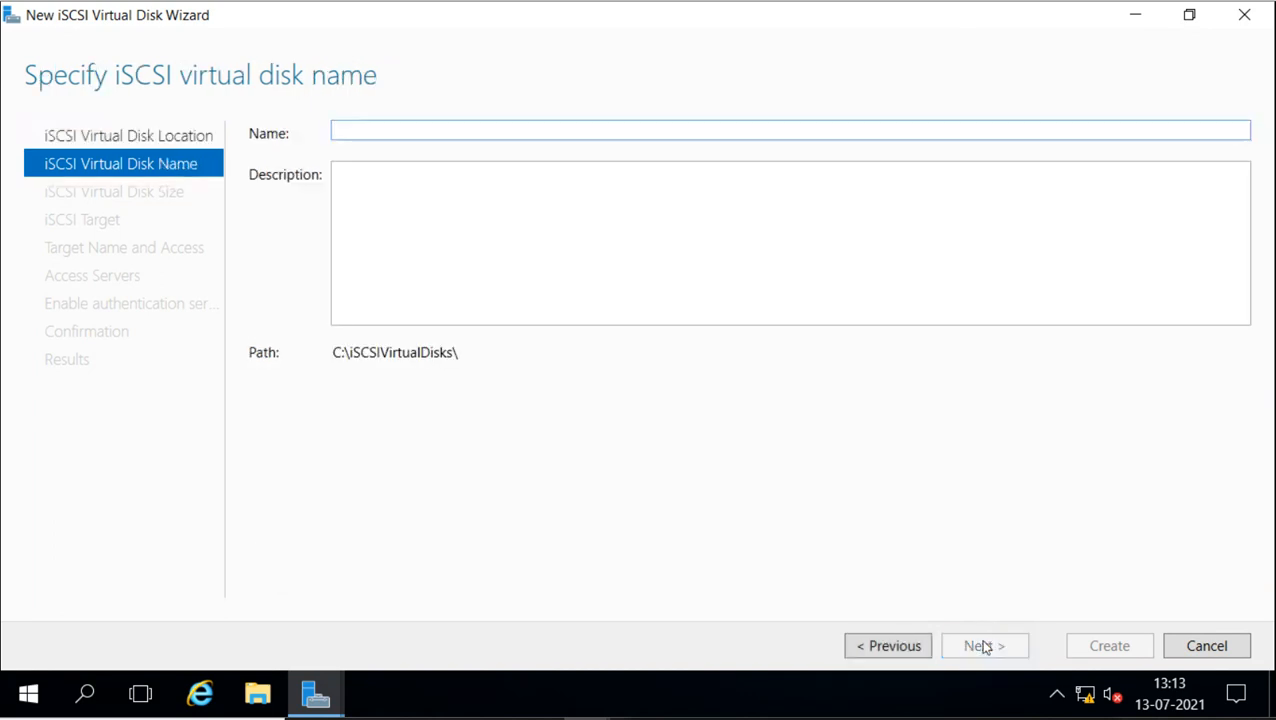
type("Data")
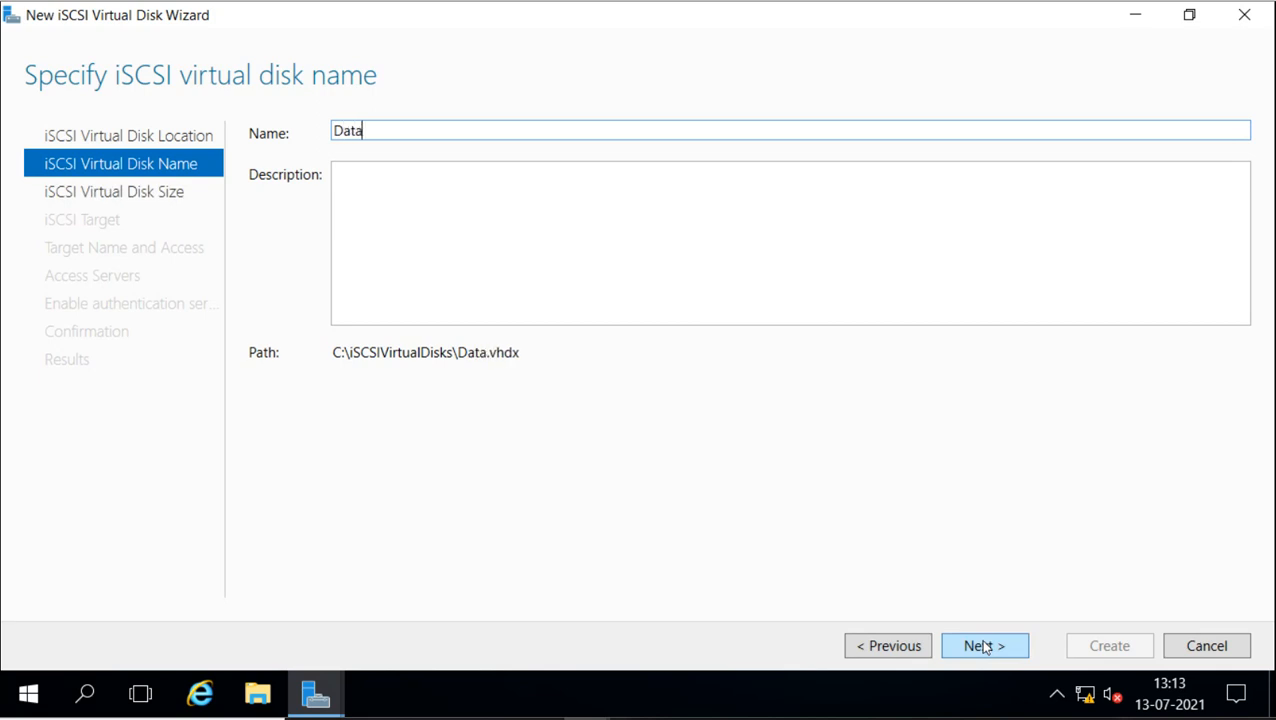
type("1")
left_click(995, 646)
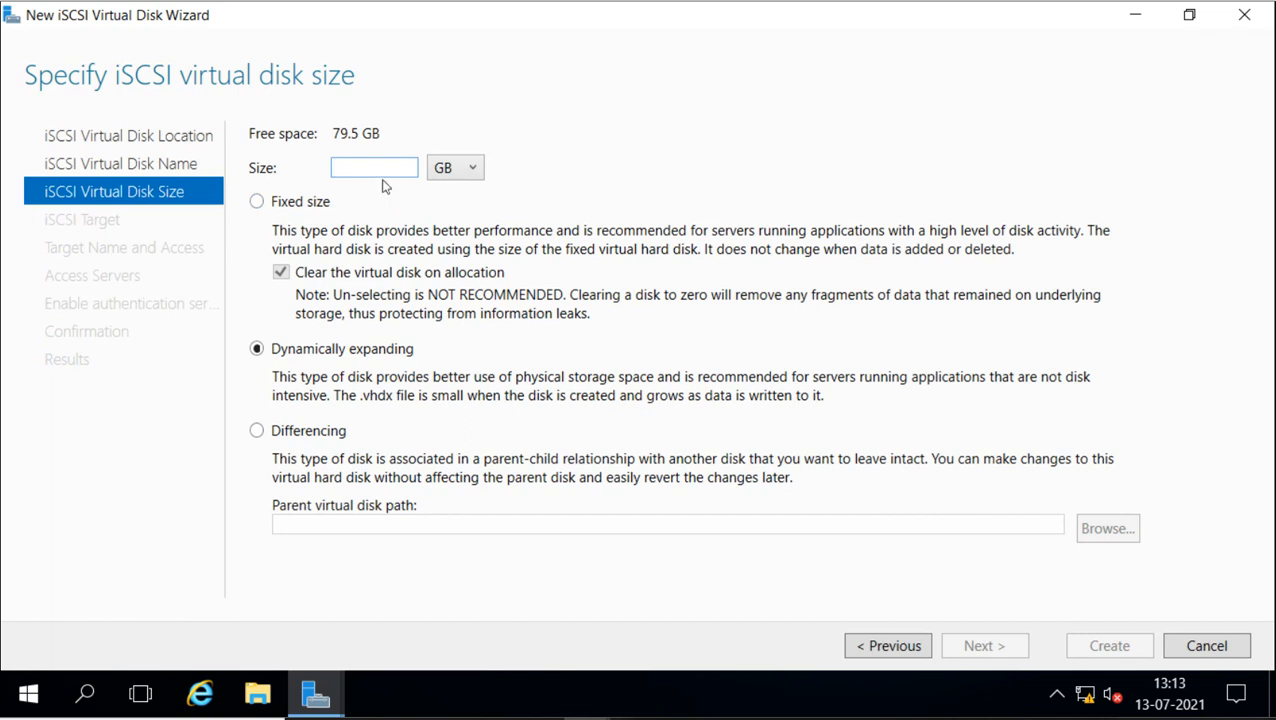
type("10")
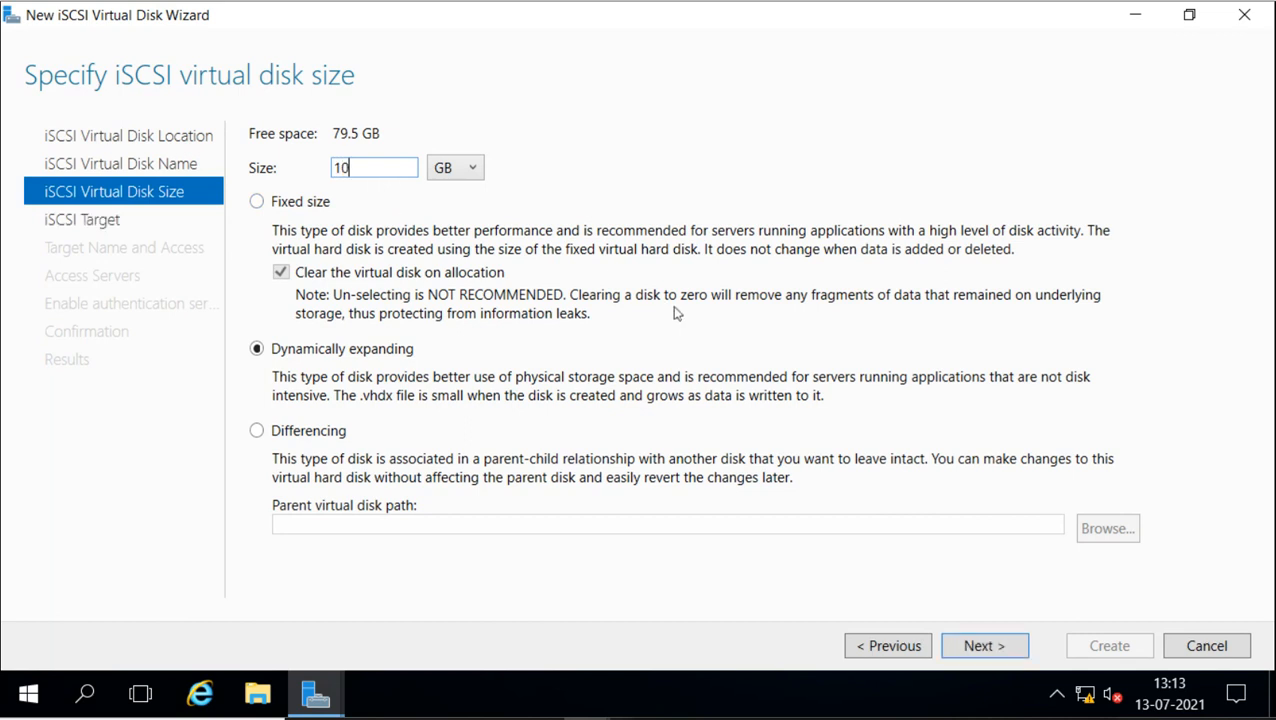
left_click(969, 651)
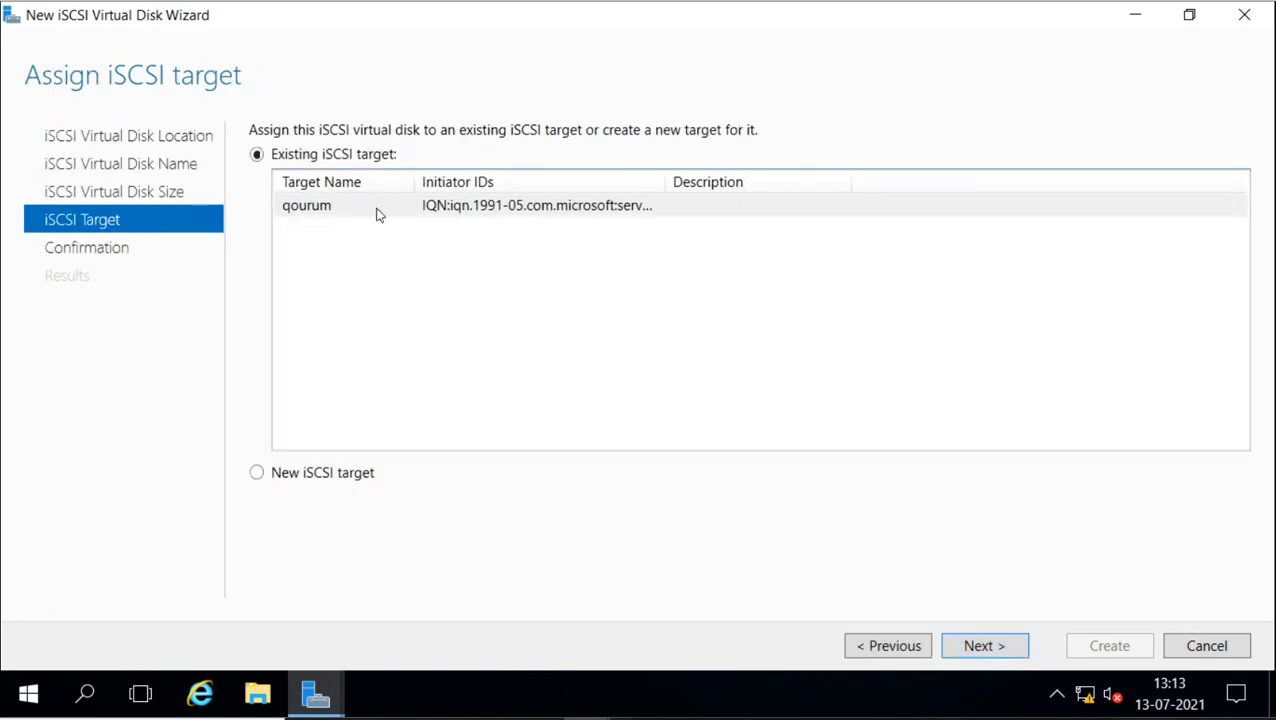
Step: Assign the Data1 disk to a new iSCSI target named Data1
left_click(257, 473)
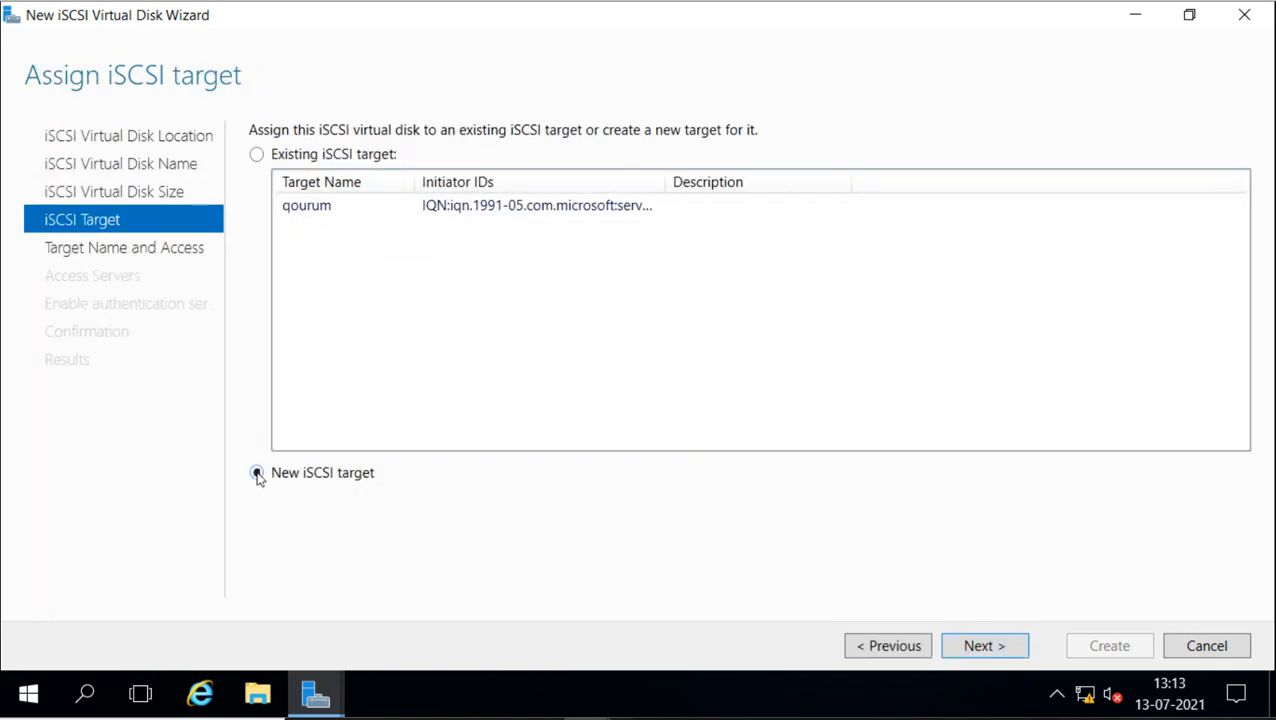
left_click(958, 648)
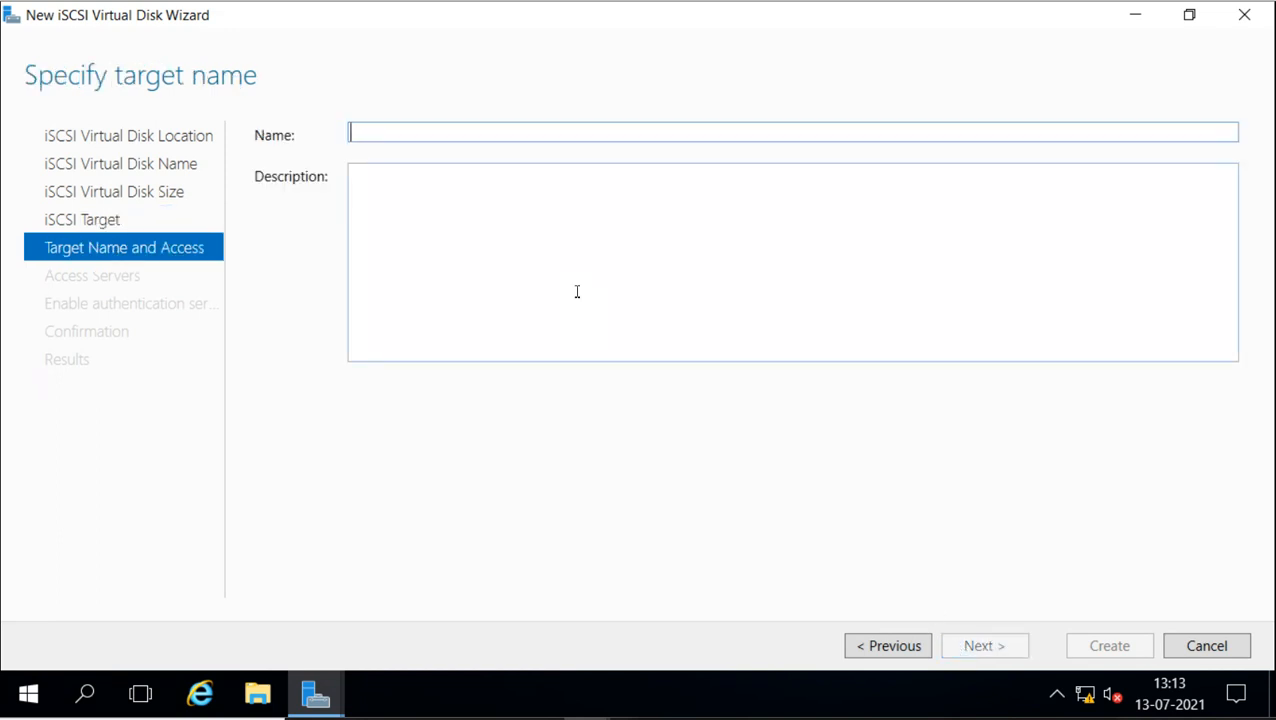
type("Data1")
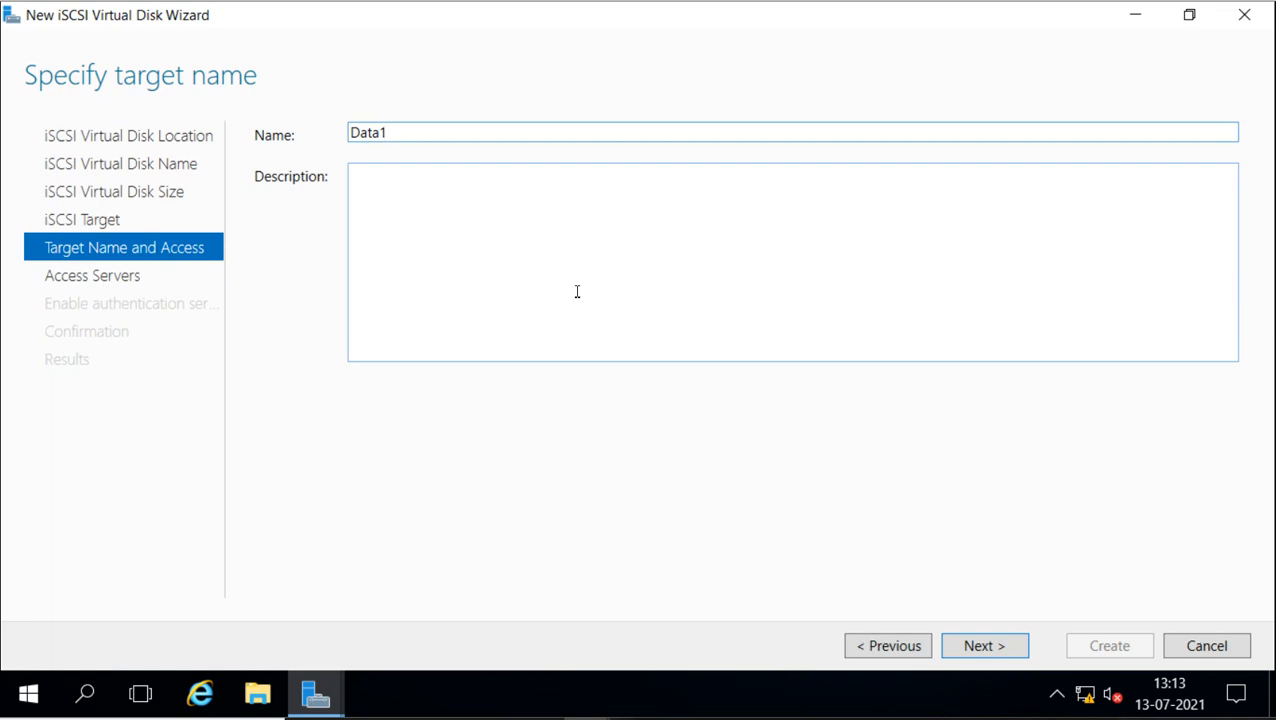
left_click(982, 647)
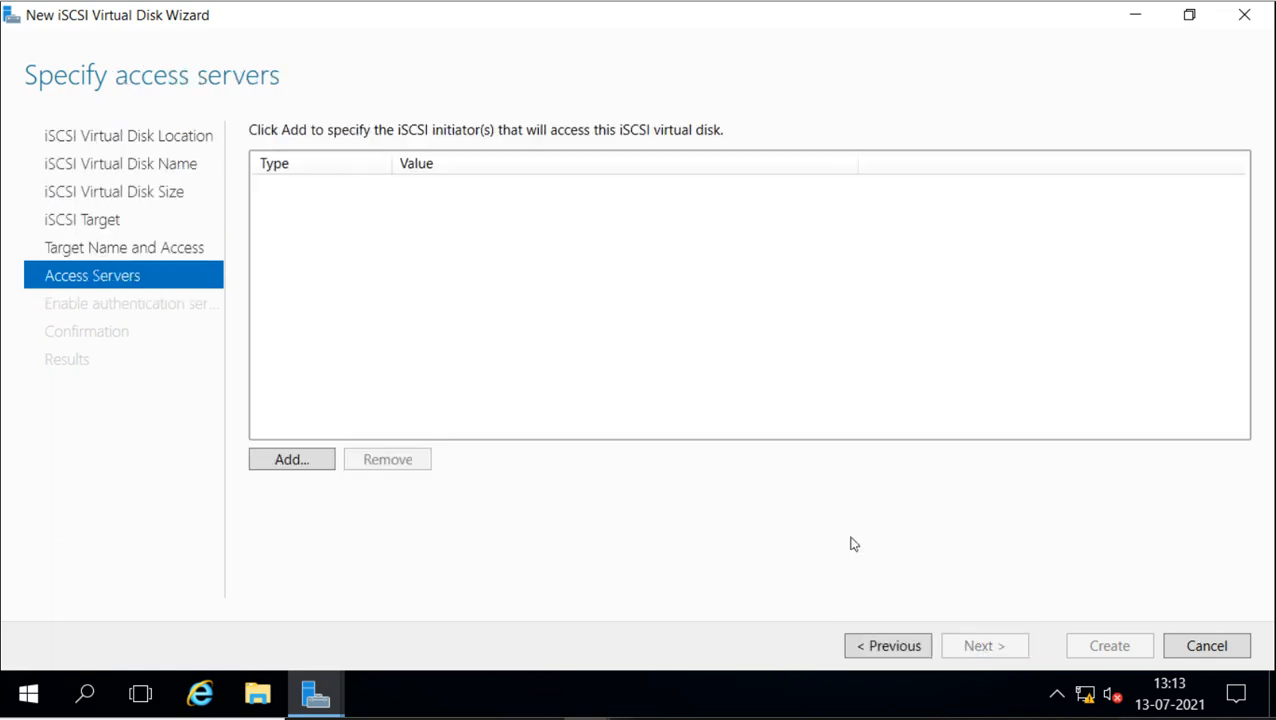
Step: Add the server2 and server3 initiators from the target server's initiator cache as access servers for the Data1 target
left_click(300, 458)
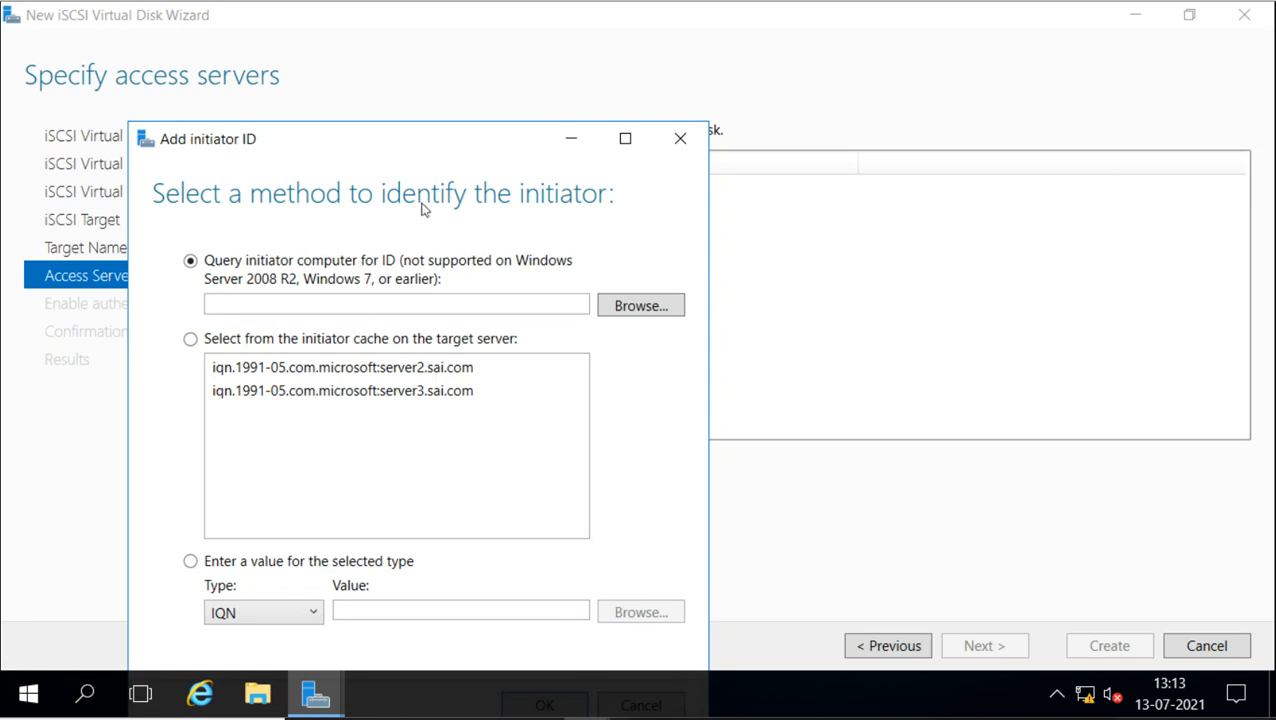
double_click(420, 148)
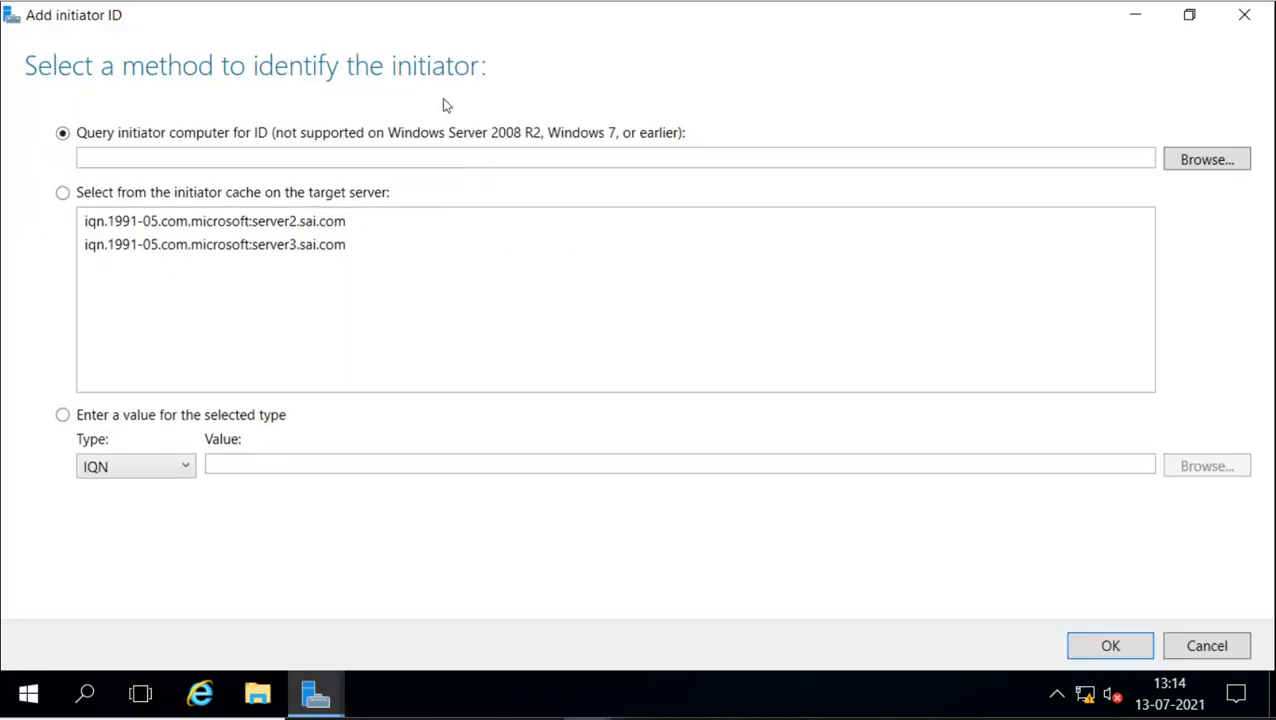
left_click(62, 192)
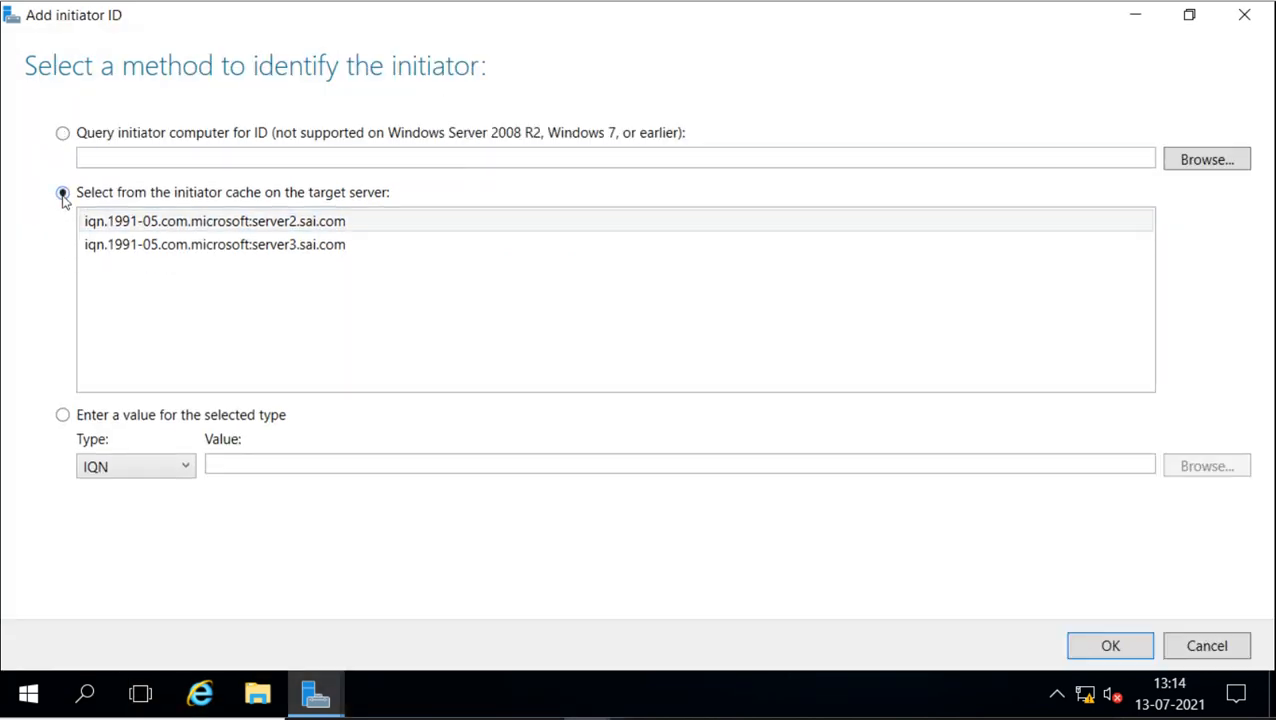
left_click(133, 243)
left_click(160, 222)
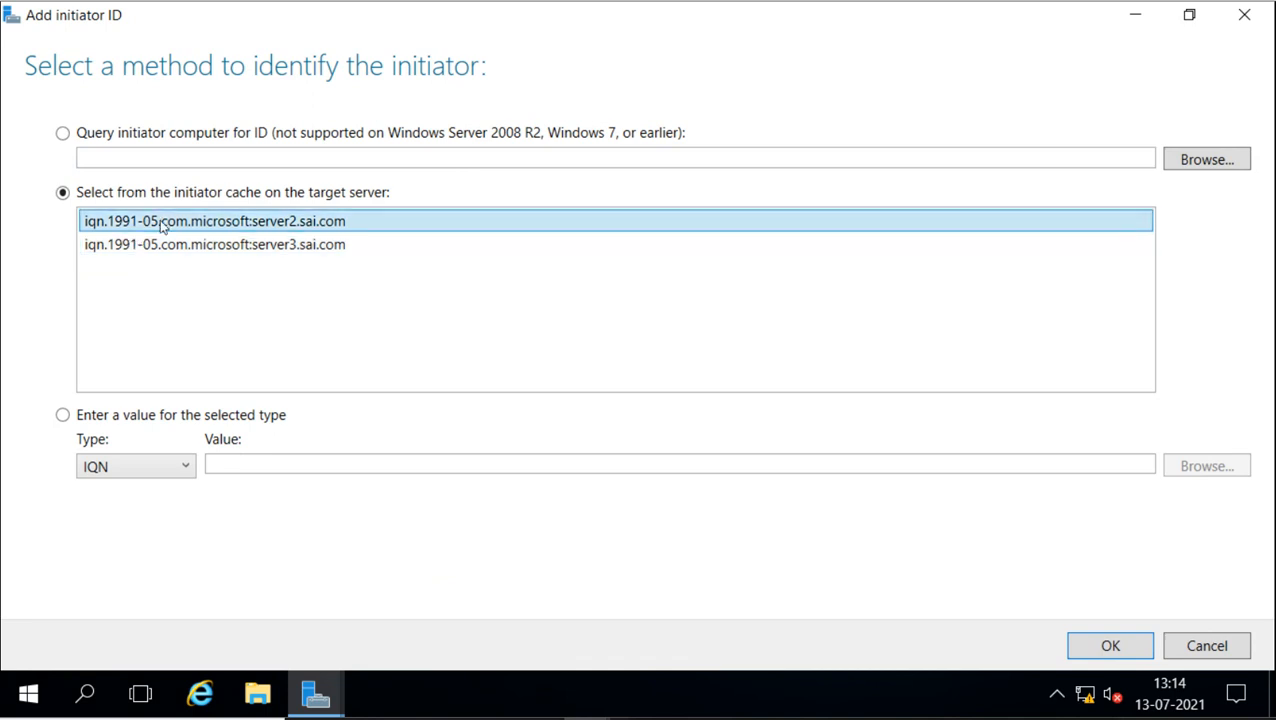
left_click(1089, 650)
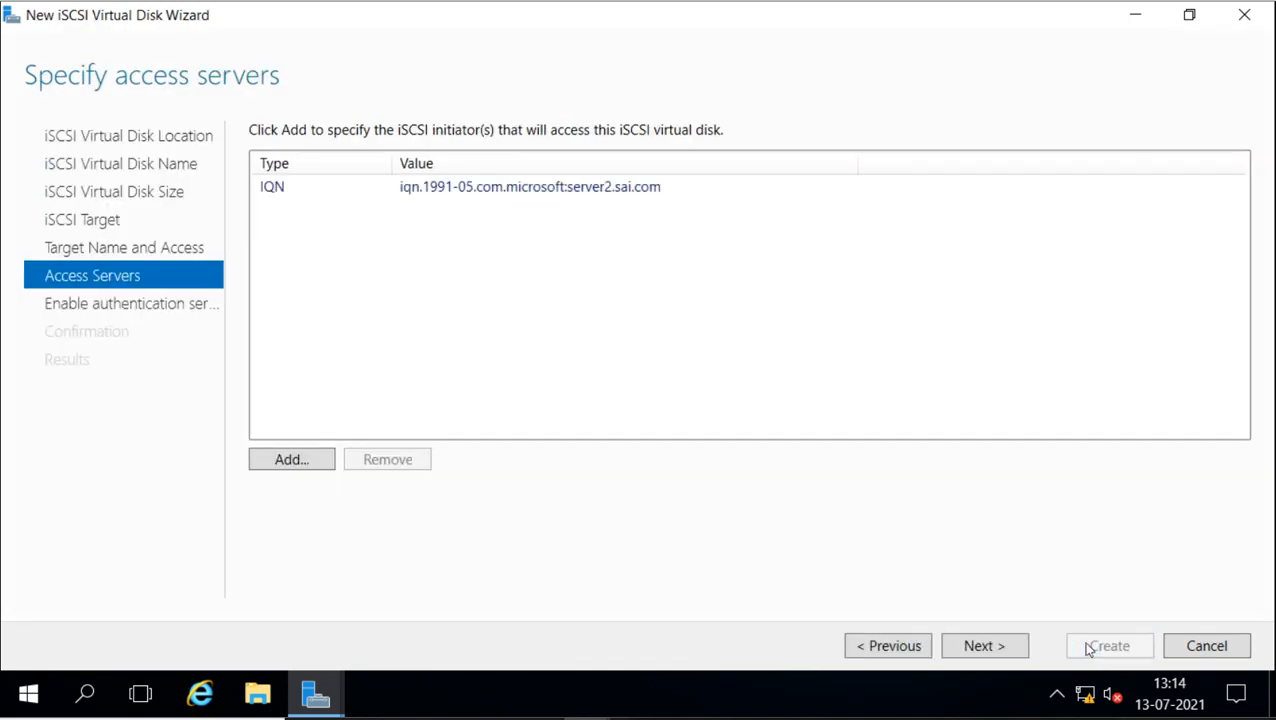
left_click(326, 462)
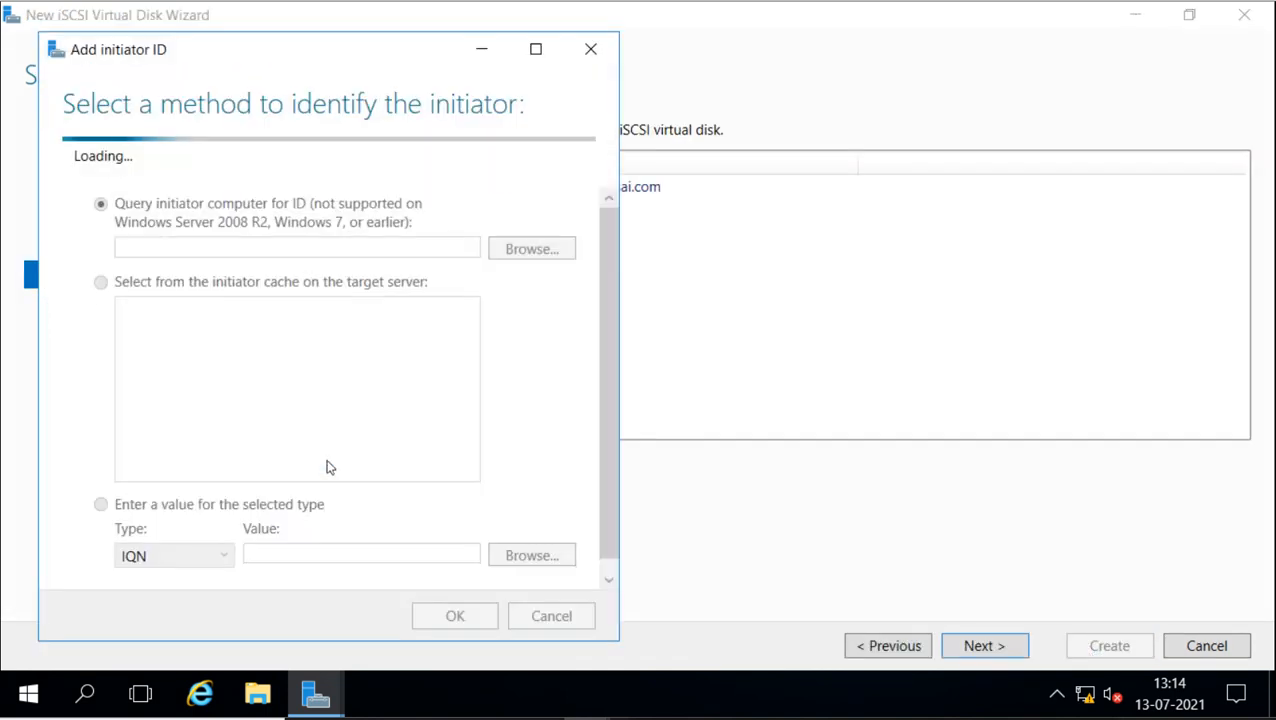
left_click(287, 305)
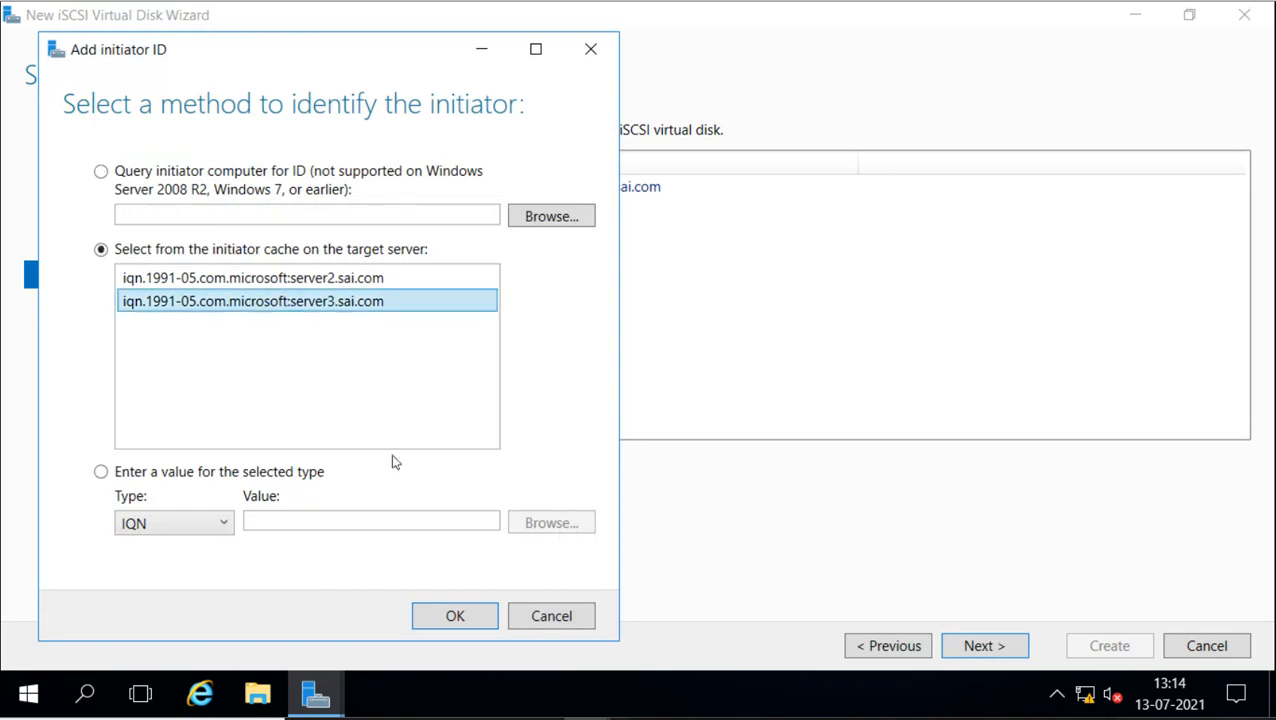
left_click(449, 612)
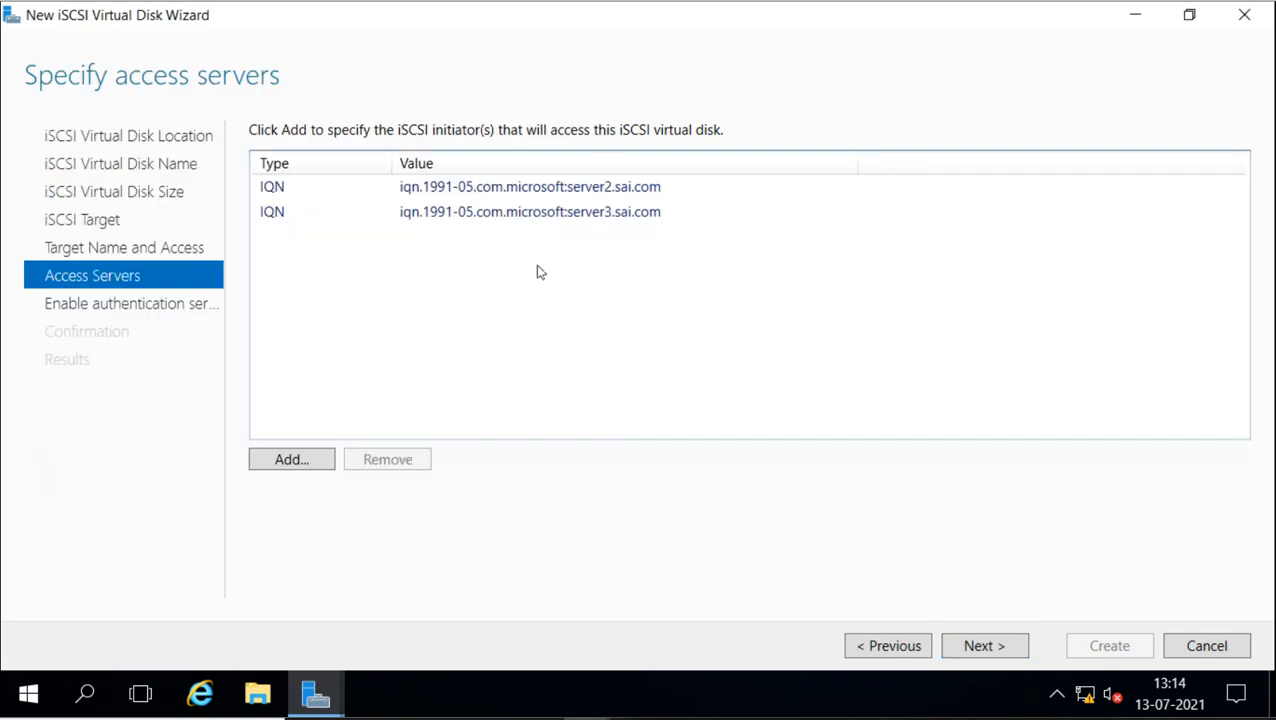
Step: Create the 10 GB Data1 virtual disk and its target without CHAP authentication, and close the wizard
left_click(979, 646)
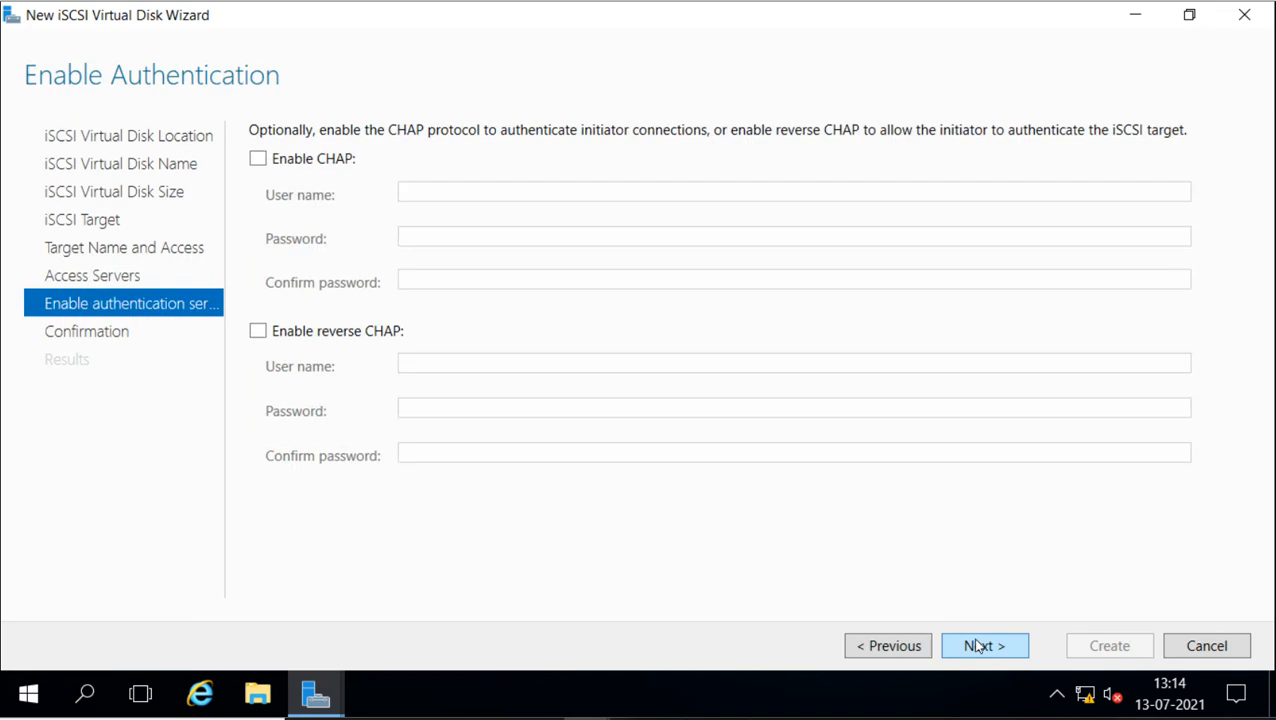
left_click(979, 646)
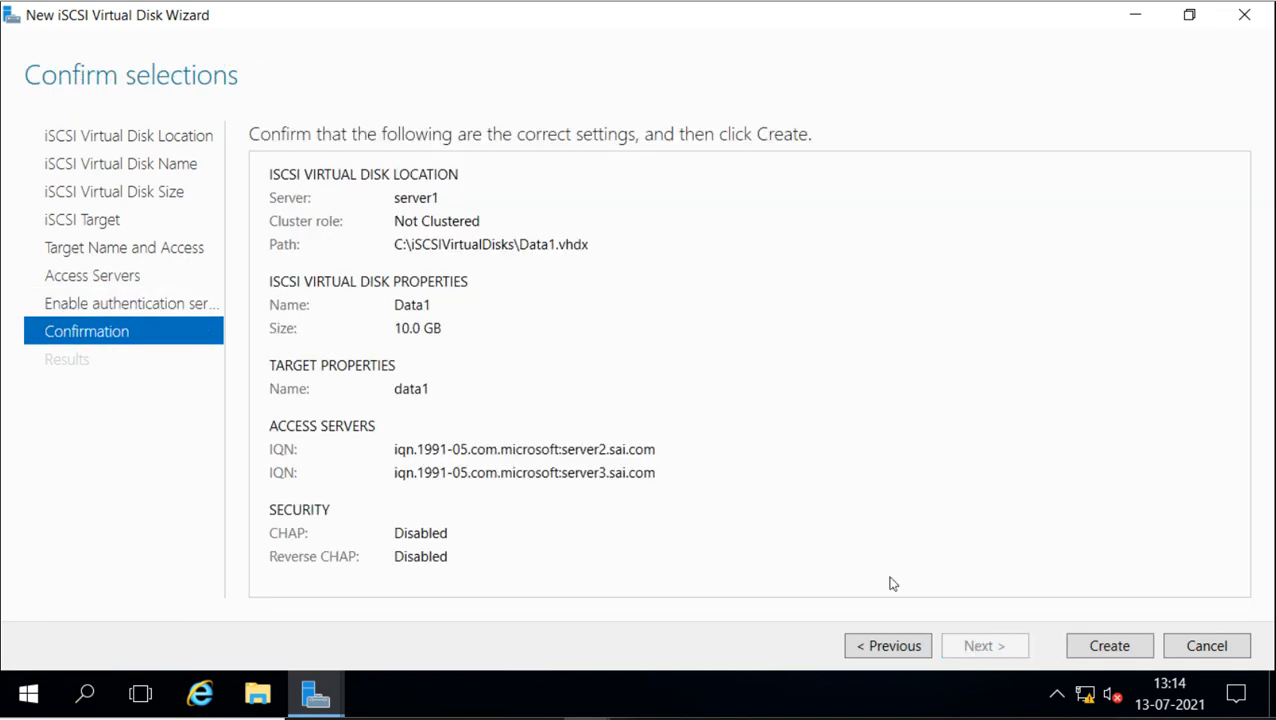
left_click(1109, 648)
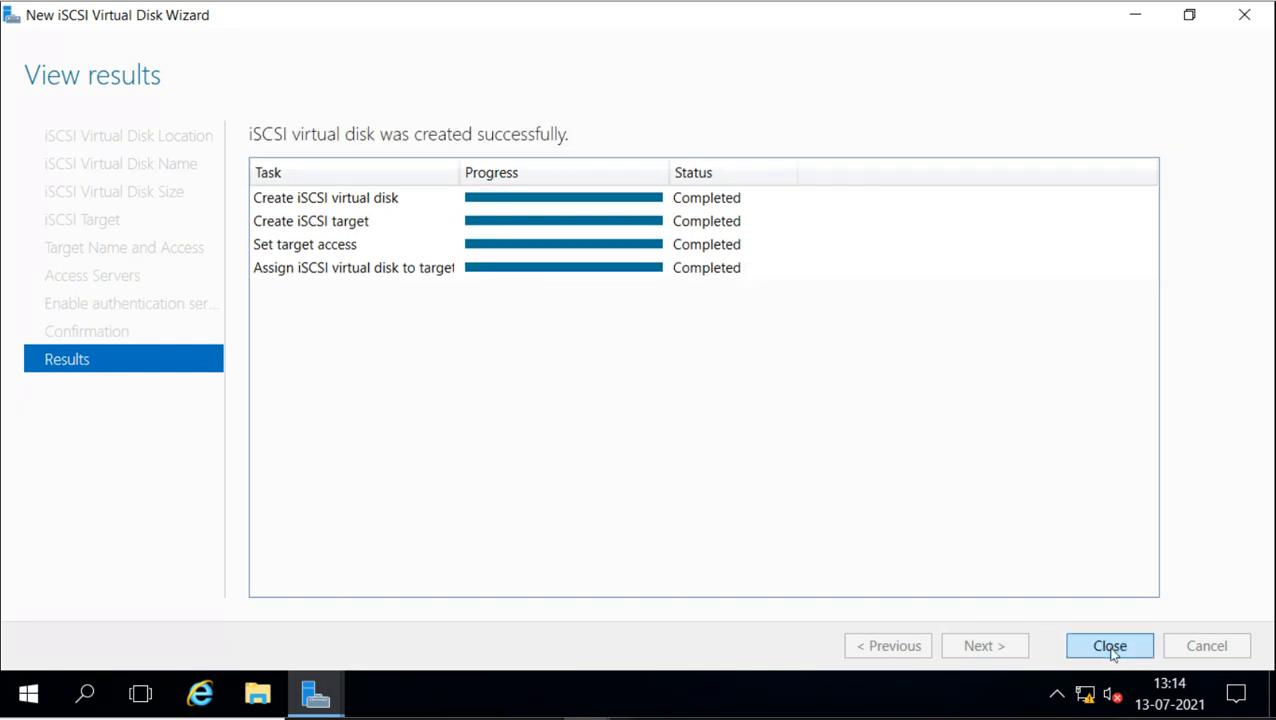
left_click(1110, 647)
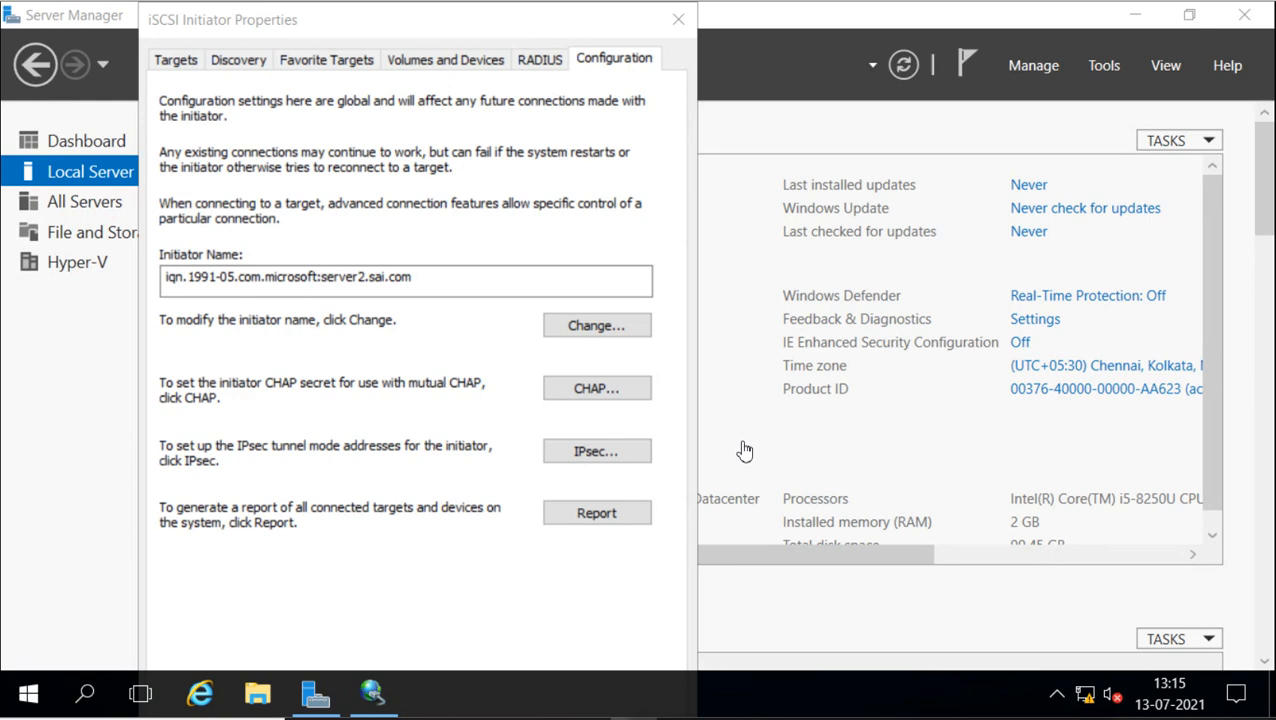
Step: Discover the iSCSI targets at 10.0.0.1 from server2's iSCSI Initiator using Quick Connect
left_click(742, 443)
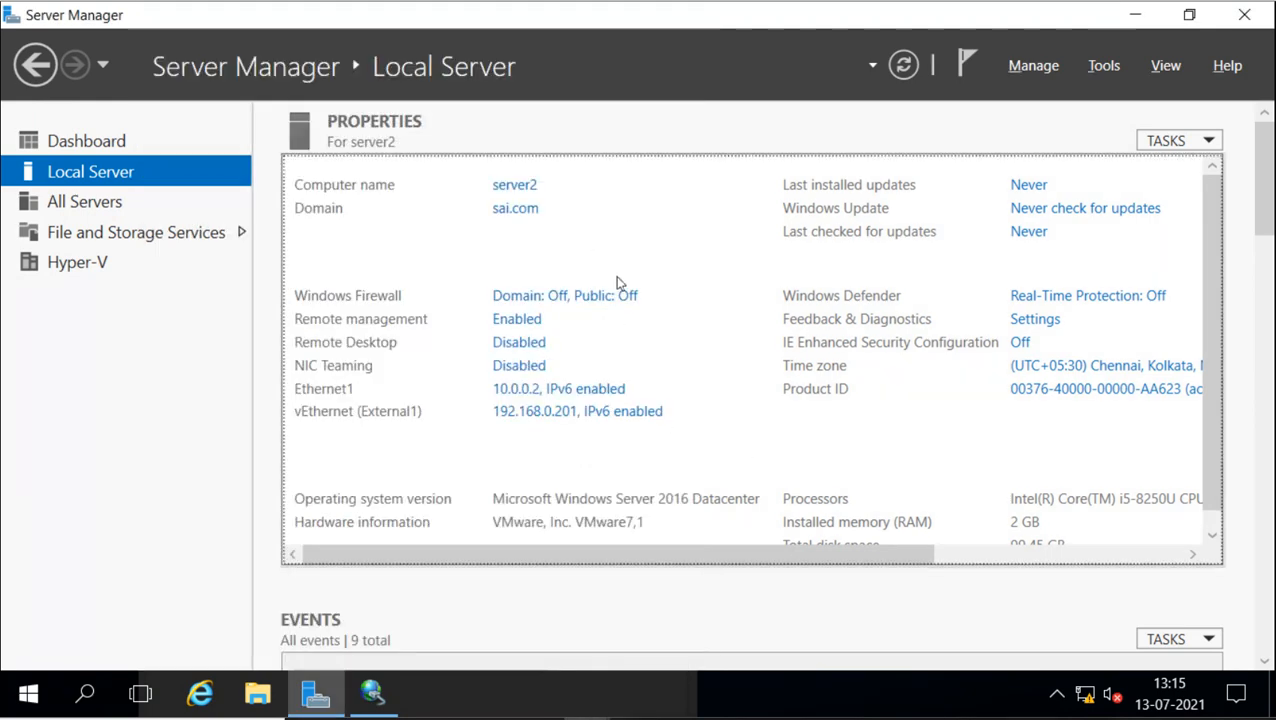
key("alt+Tab")
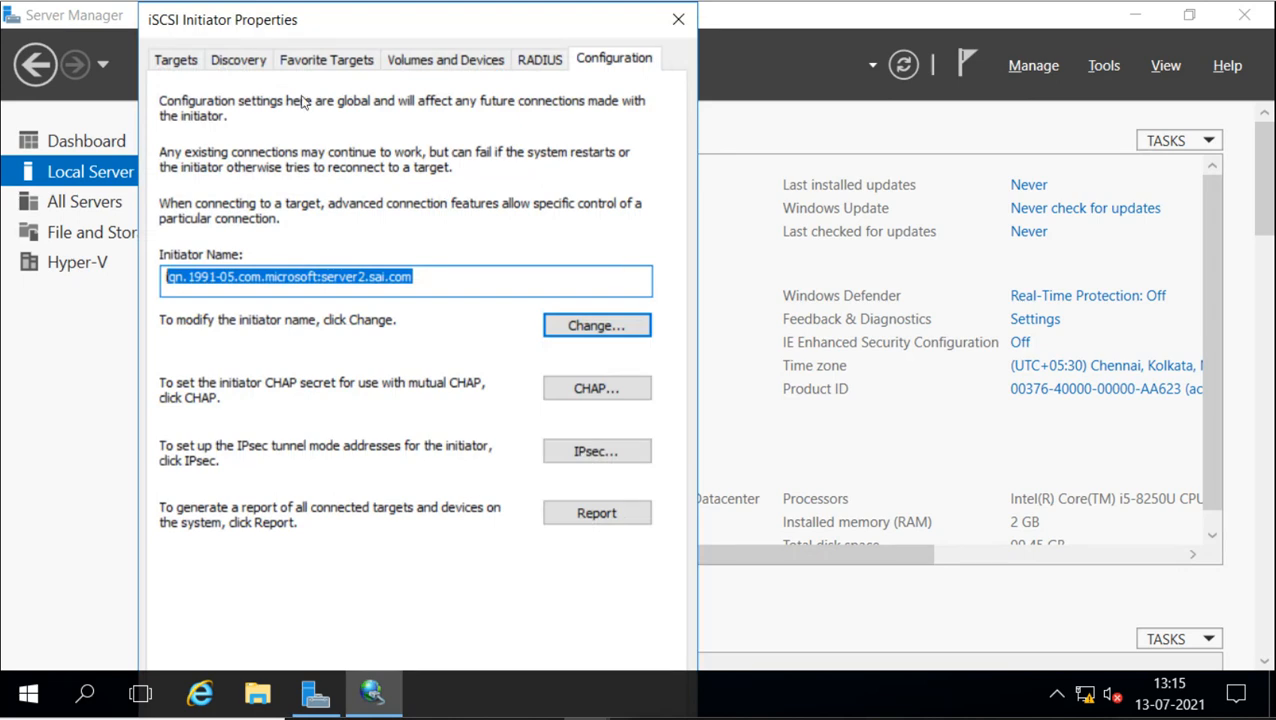
left_click(184, 60)
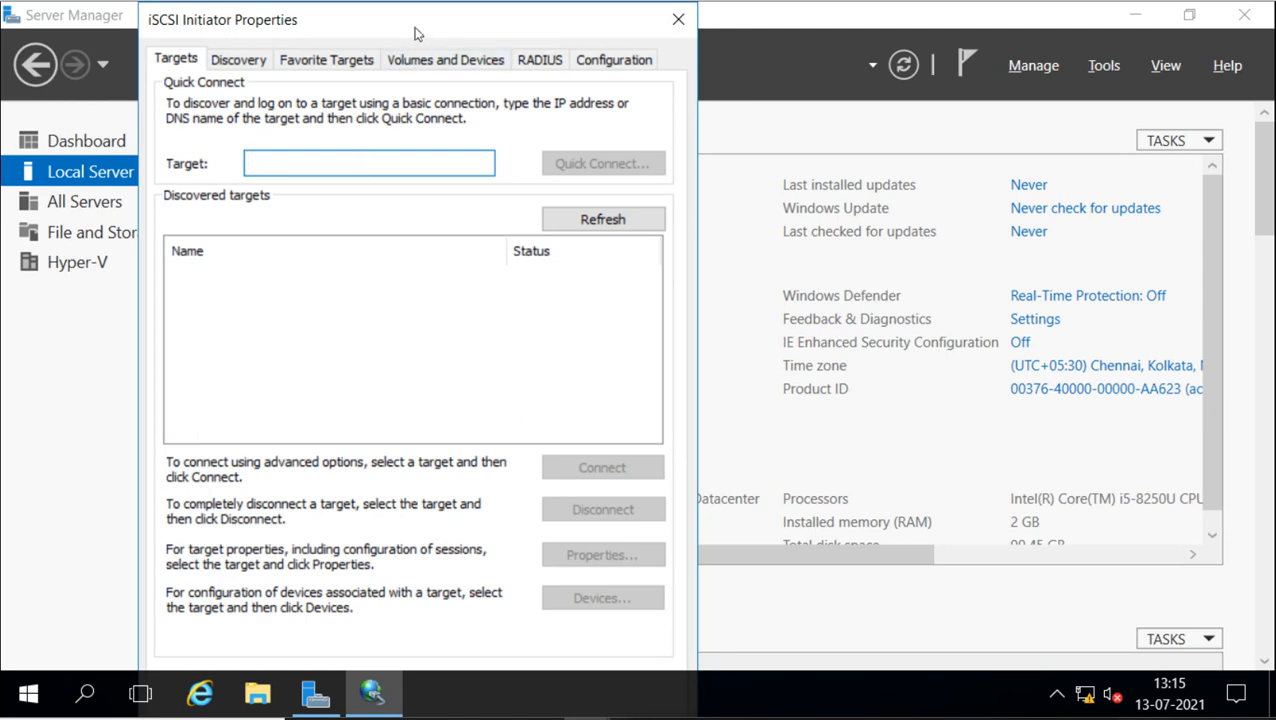
left_click_drag(415, 33, 924, 31)
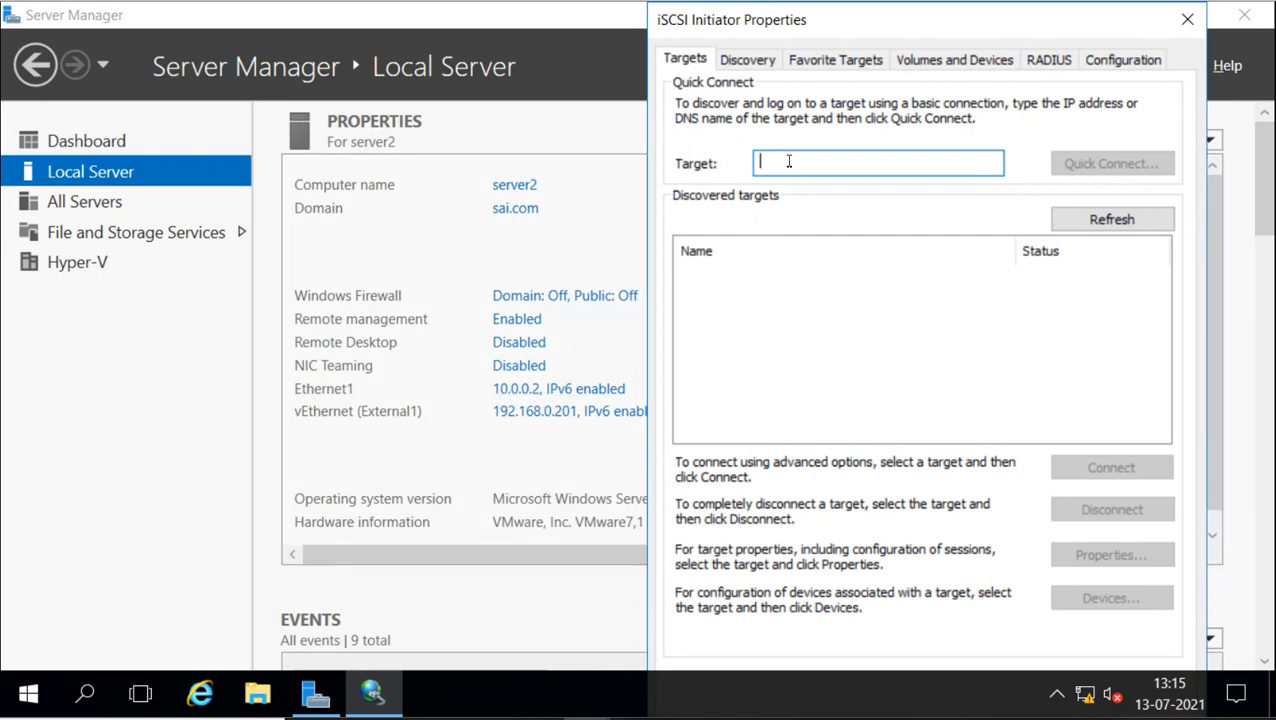
type("1")
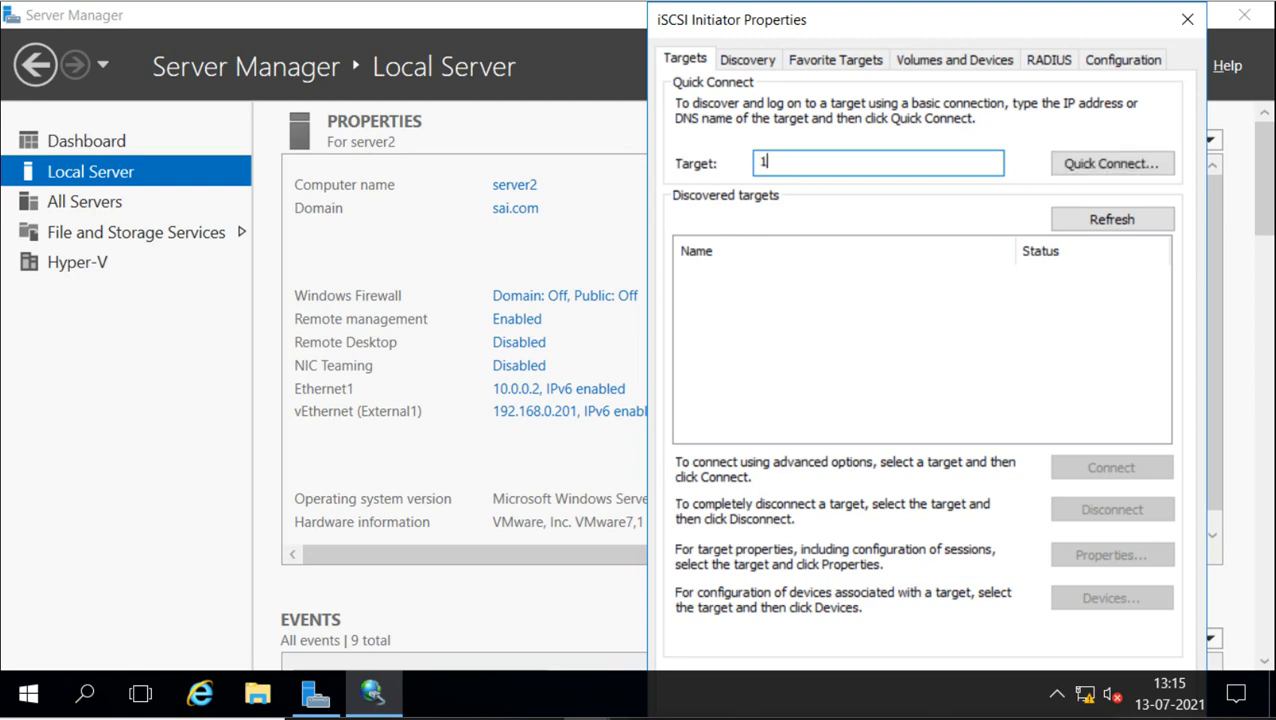
type("0.0.0.1")
left_click(1143, 162)
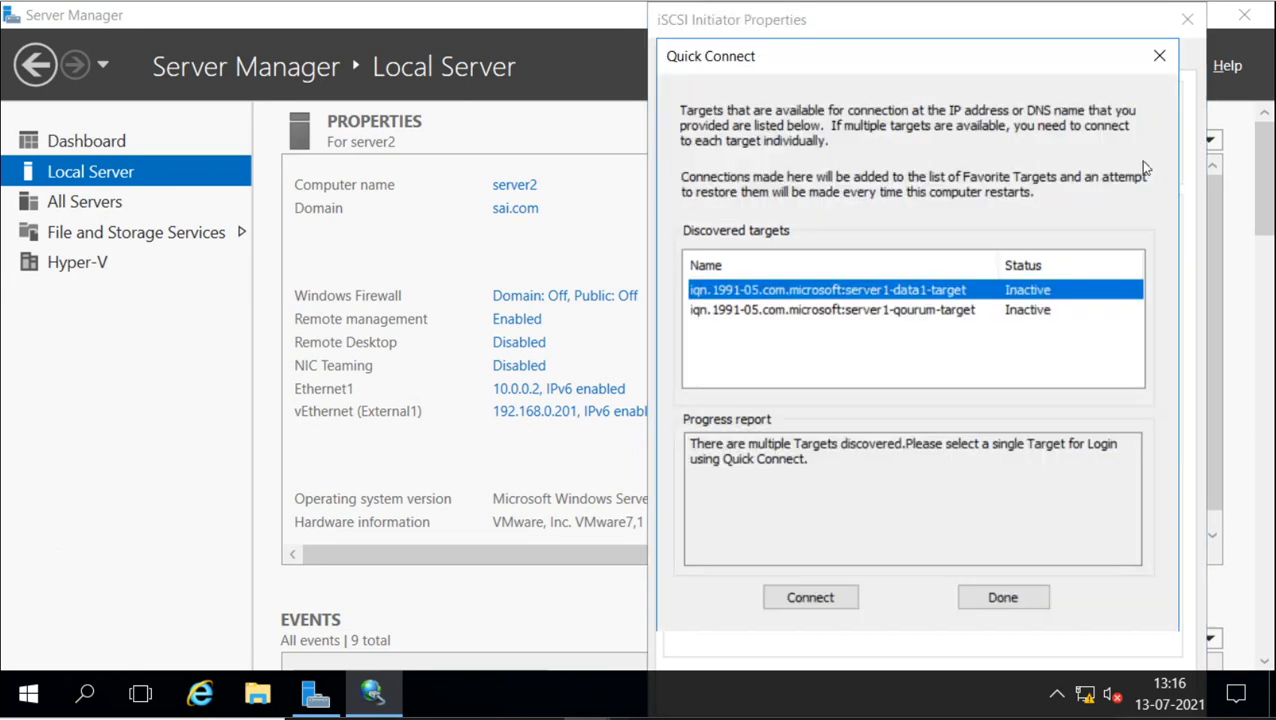
Step: Connect server2 to the discovered server1-data1-target and server1-qourum-target, and finish Quick Connect
left_click(791, 311)
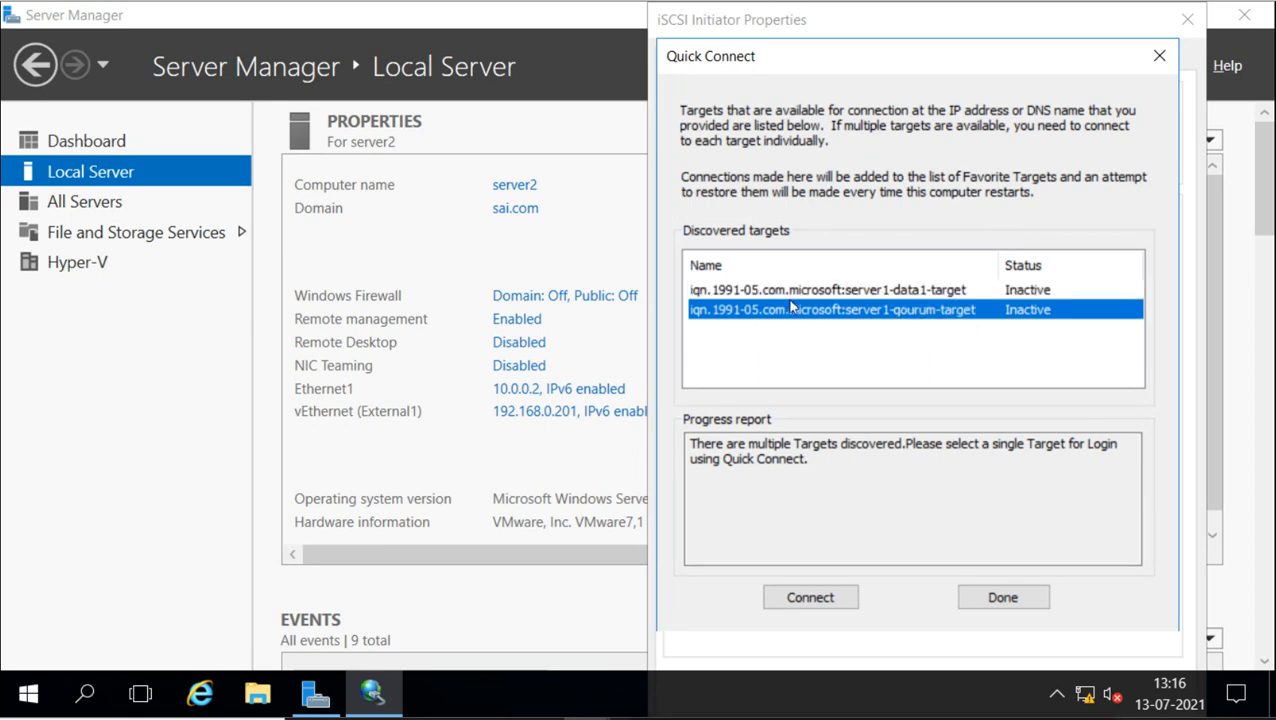
left_click(795, 290)
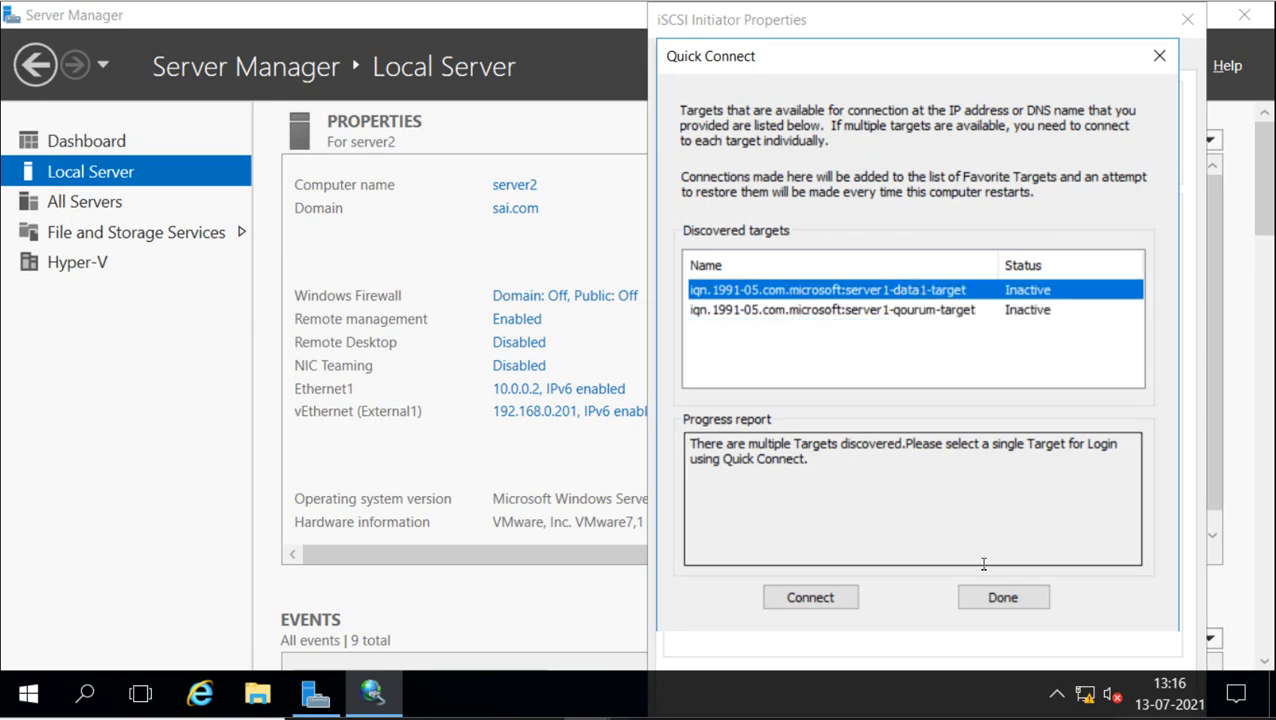
left_click(781, 597)
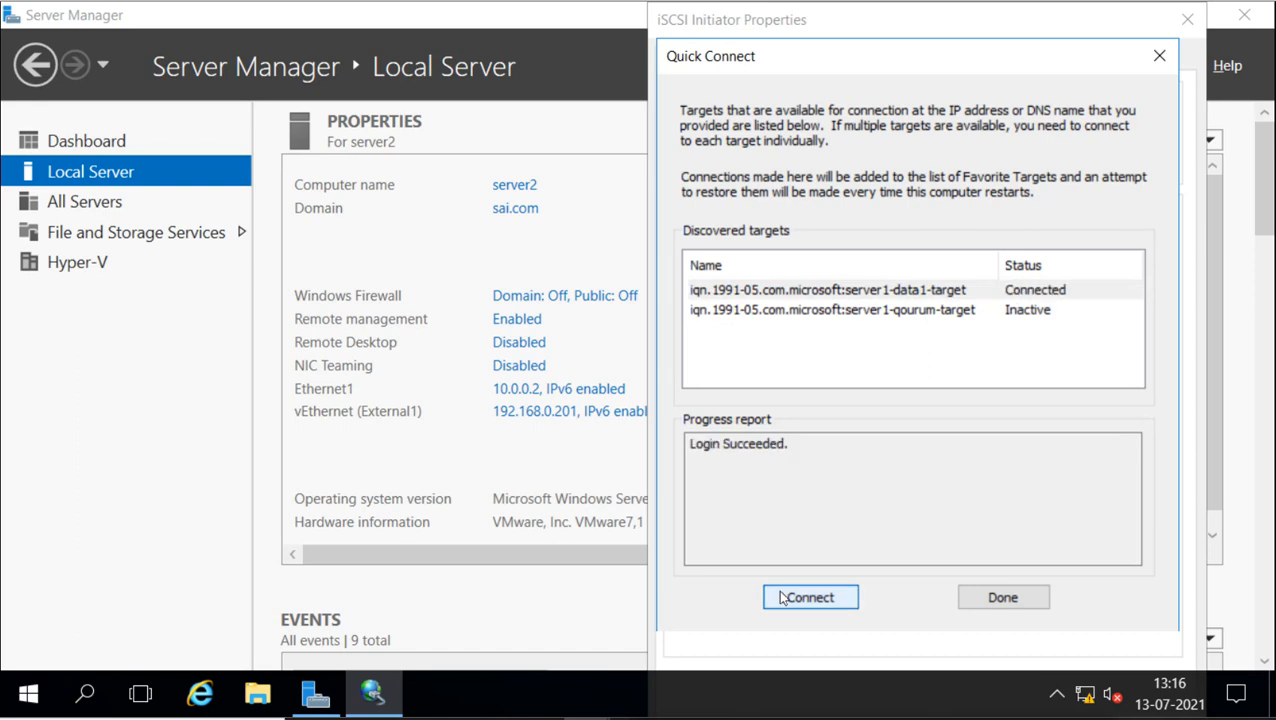
left_click(841, 311)
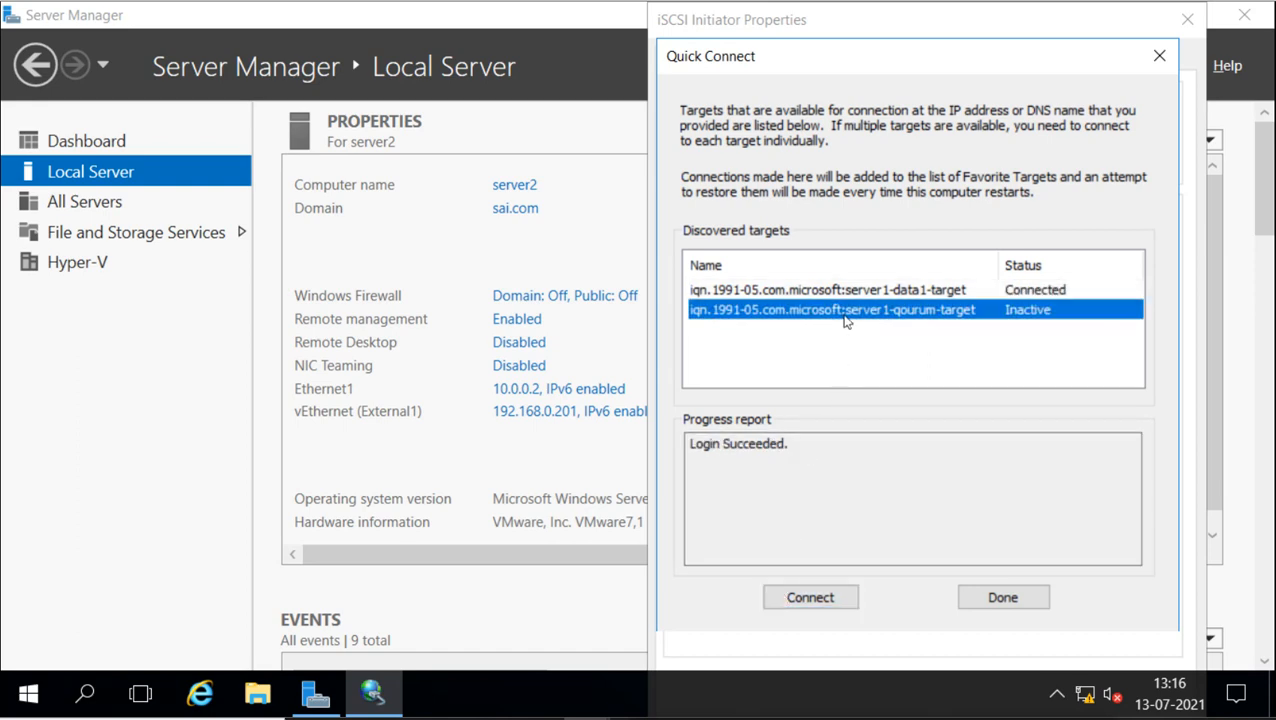
left_click(810, 600)
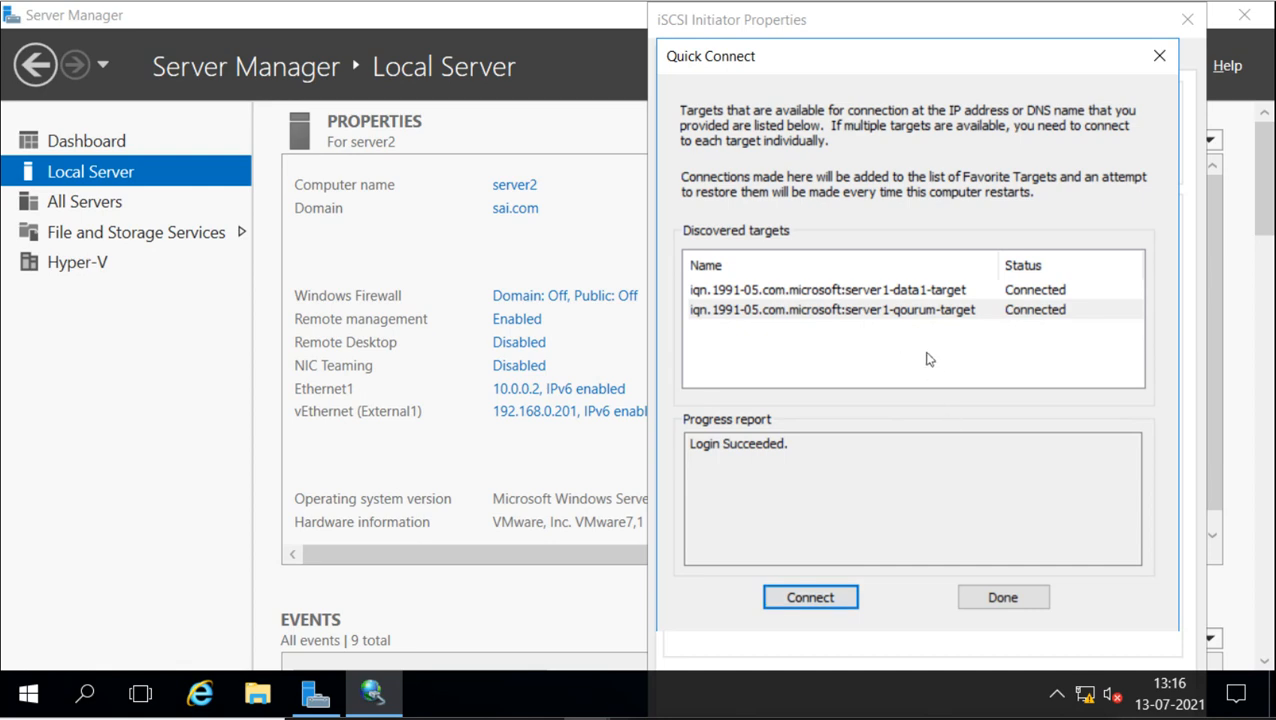
left_click(1001, 598)
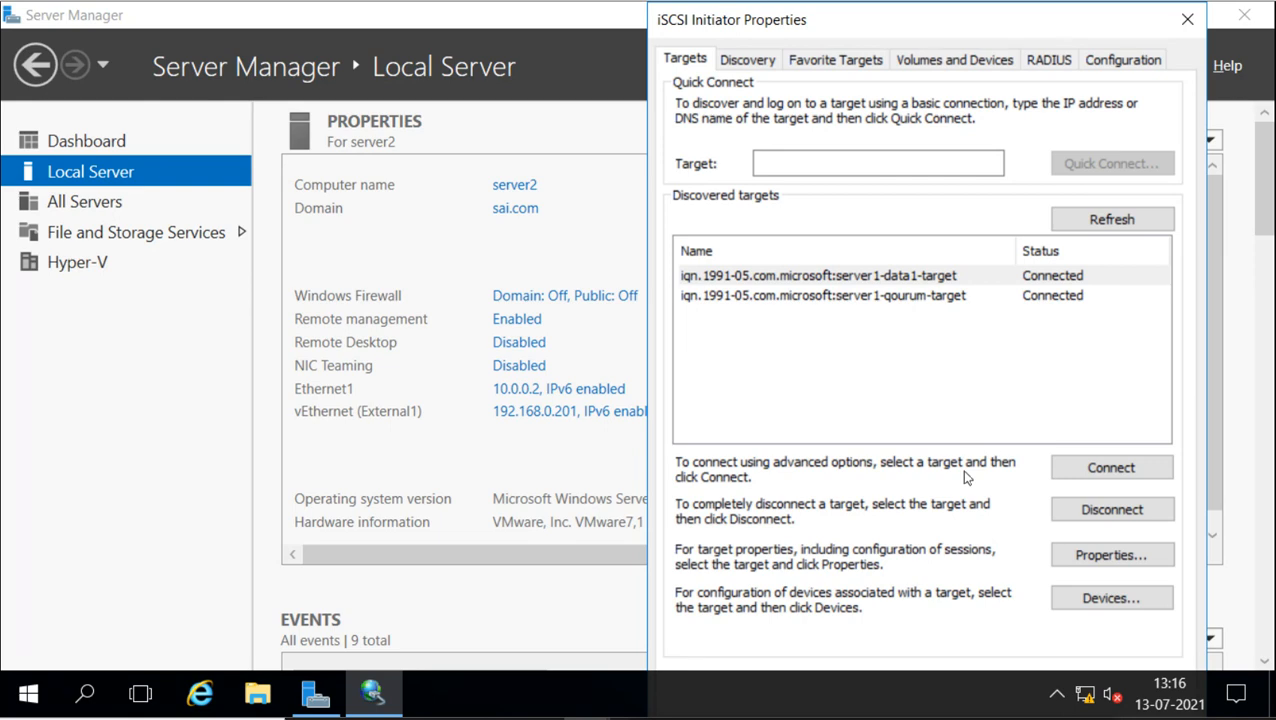
Step: Accept and close the iSCSI Initiator properties, and open Disk Management on server2 in a maximized window
left_click(884, 305)
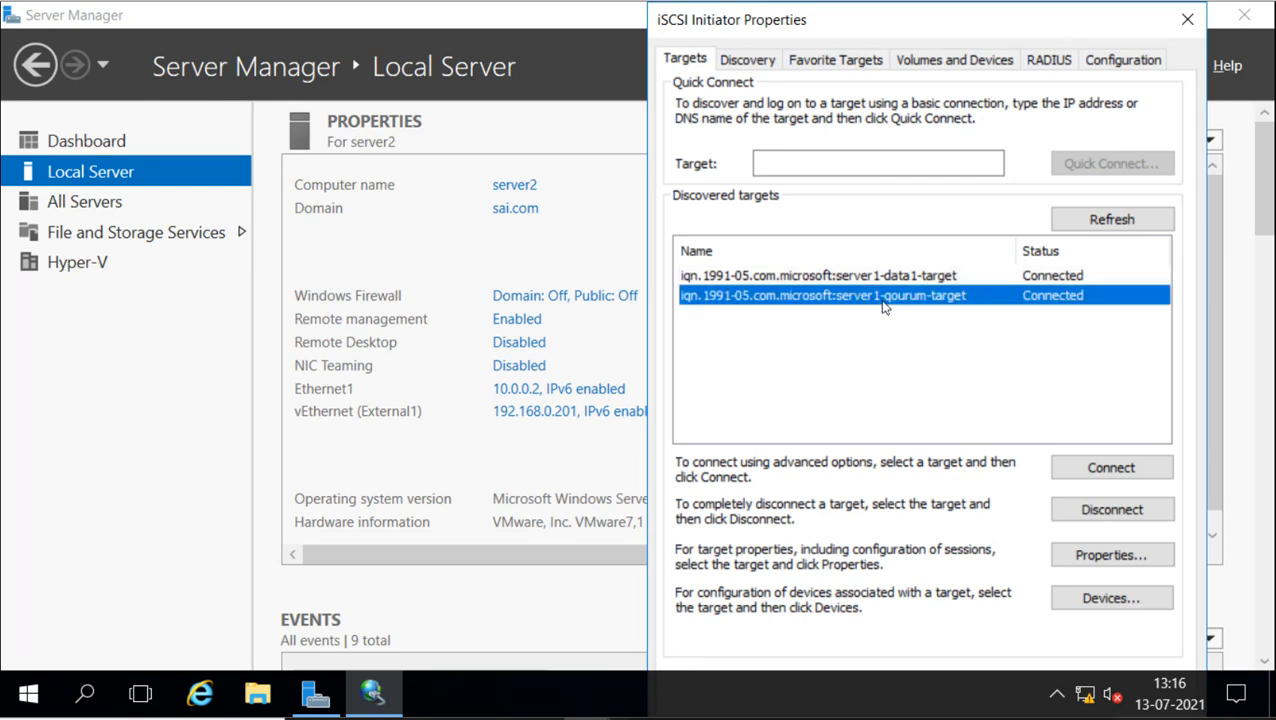
key("Tab")
key("Tab")
key("Tab")
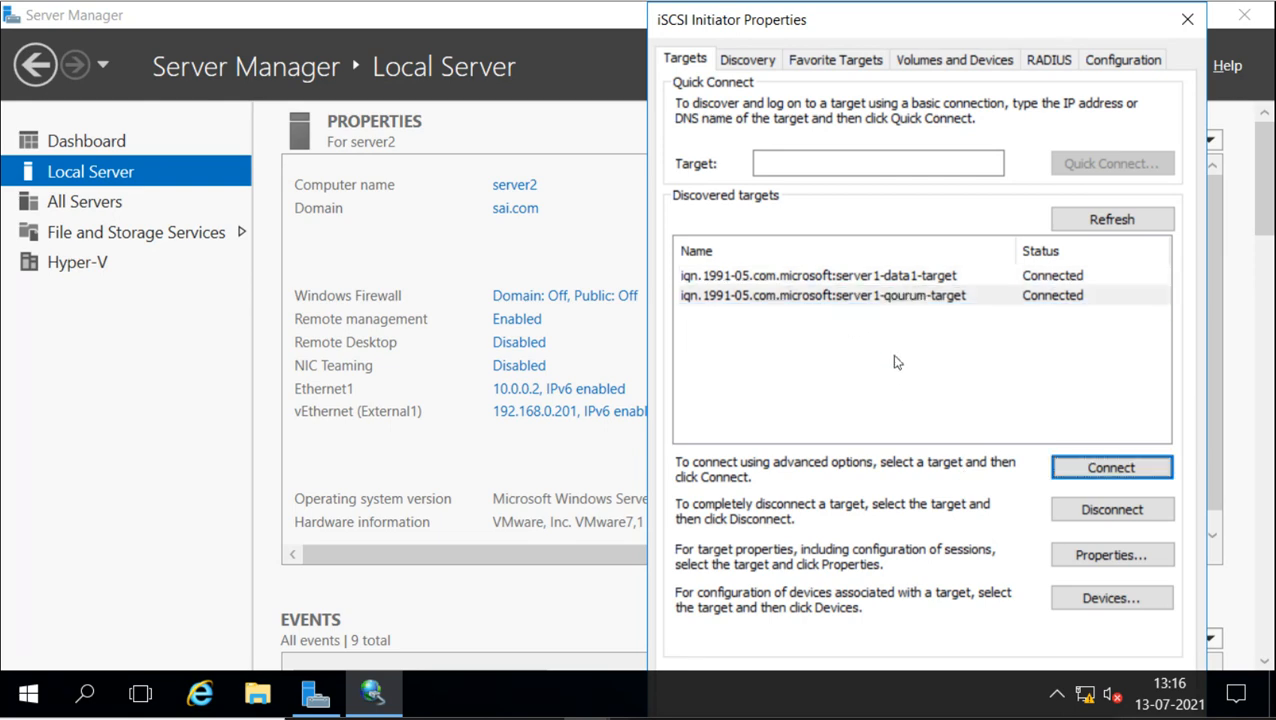
key("Tab")
key("Tab")
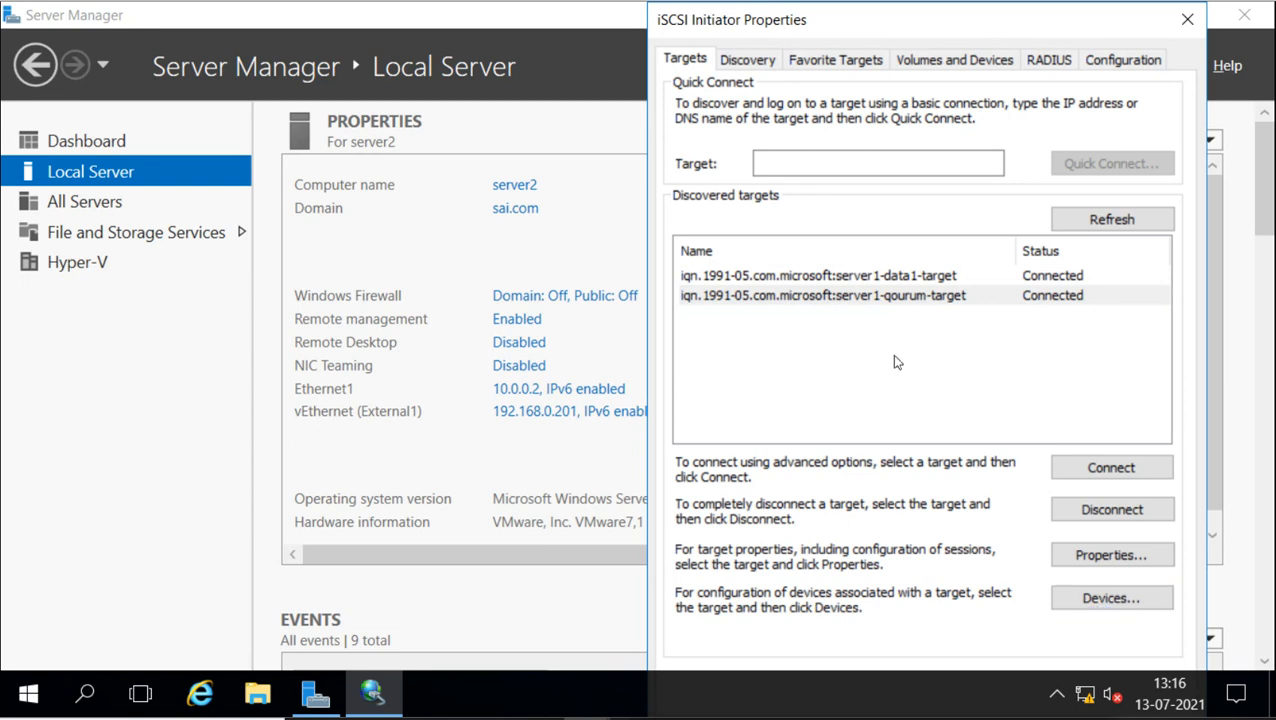
key("Return")
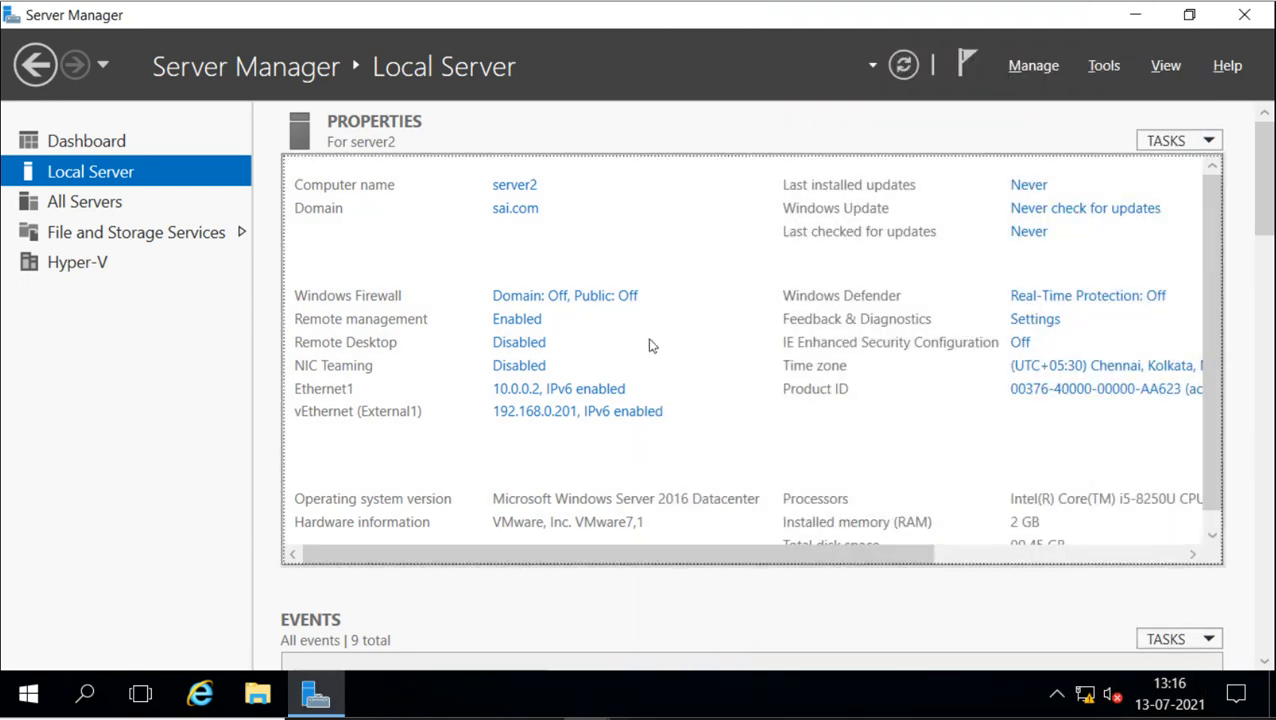
right_click(33, 694)
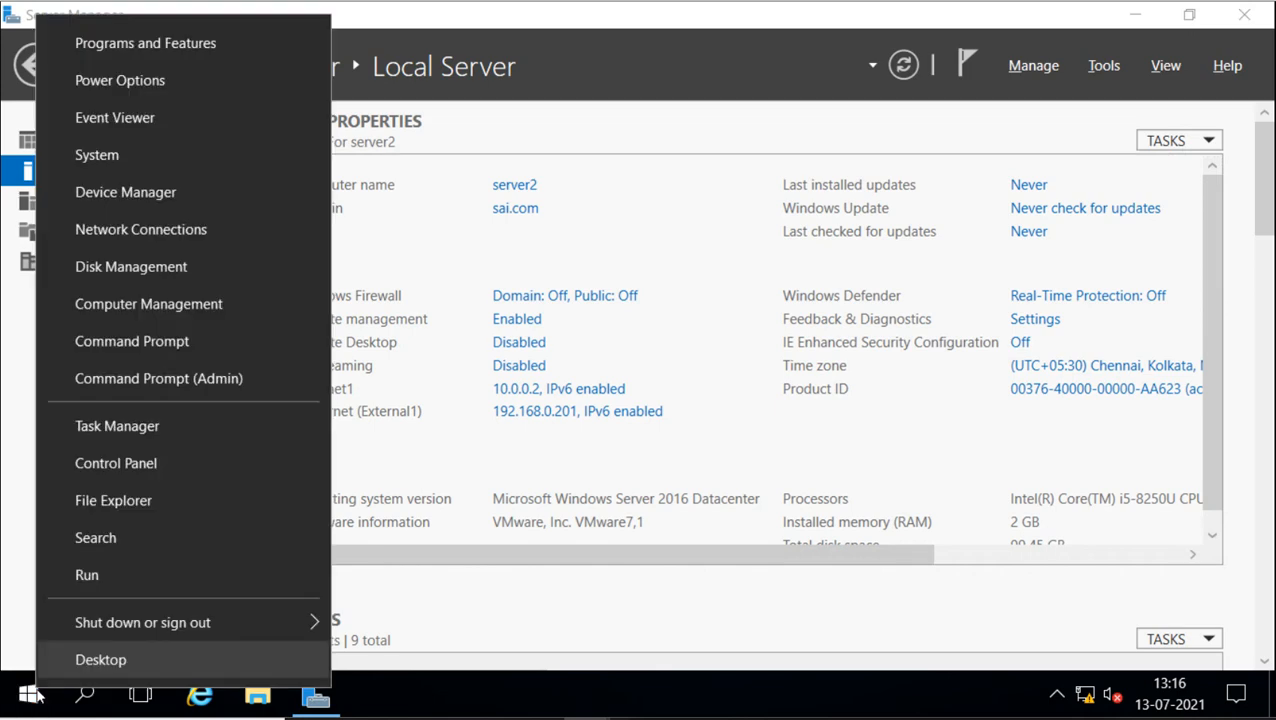
left_click(130, 267)
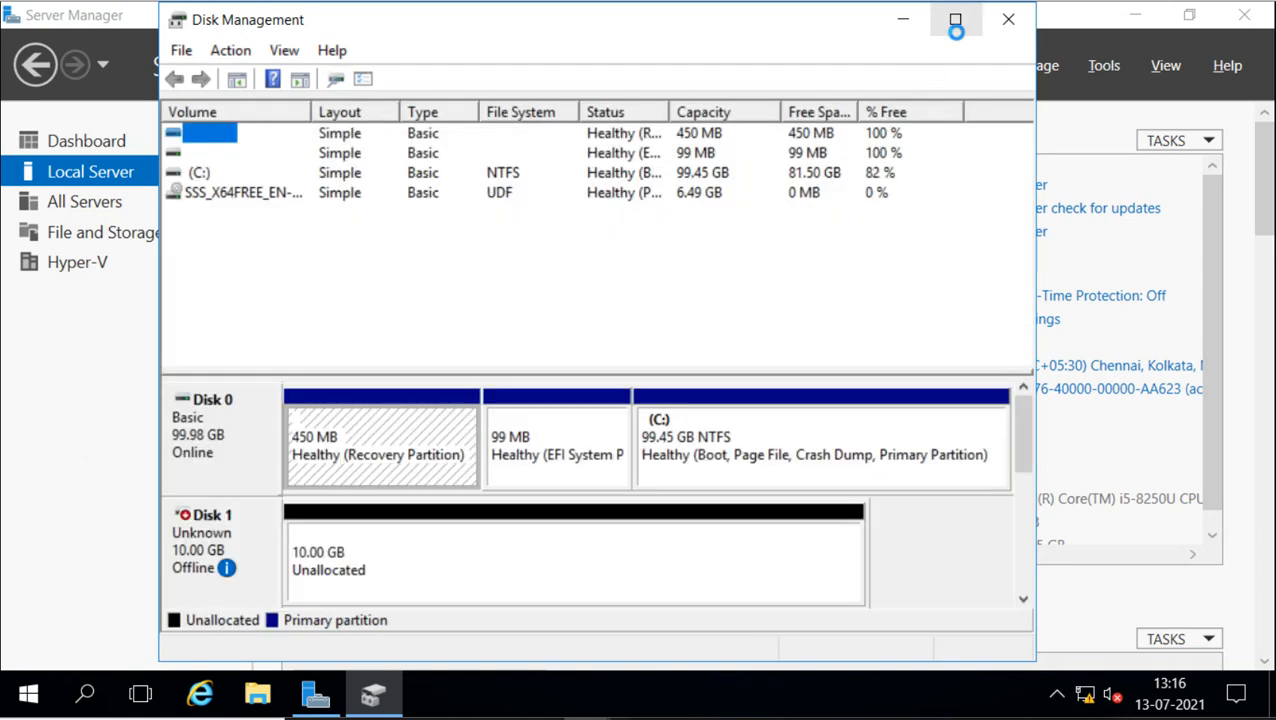
left_click(955, 18)
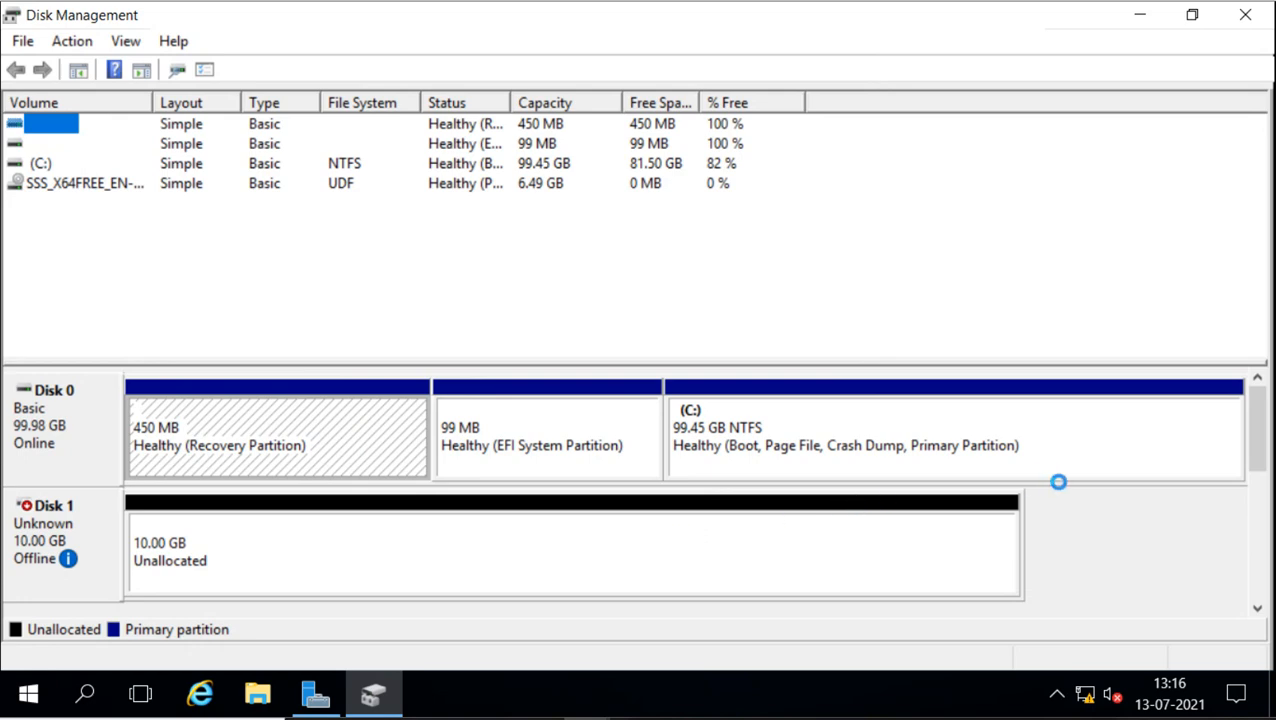
Step: Bring the 1 GB Disk 2 and the 10 GB Disk 1 online
left_click_drag(1250, 433, 1257, 479)
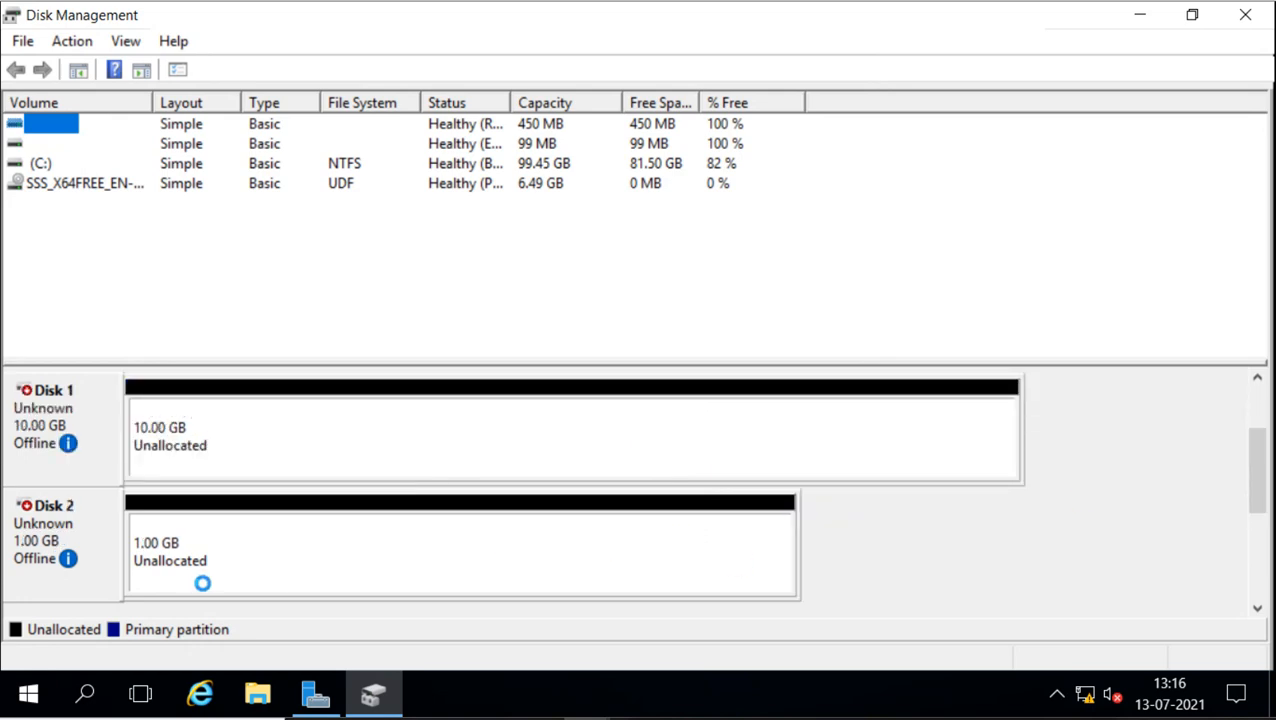
right_click(70, 533)
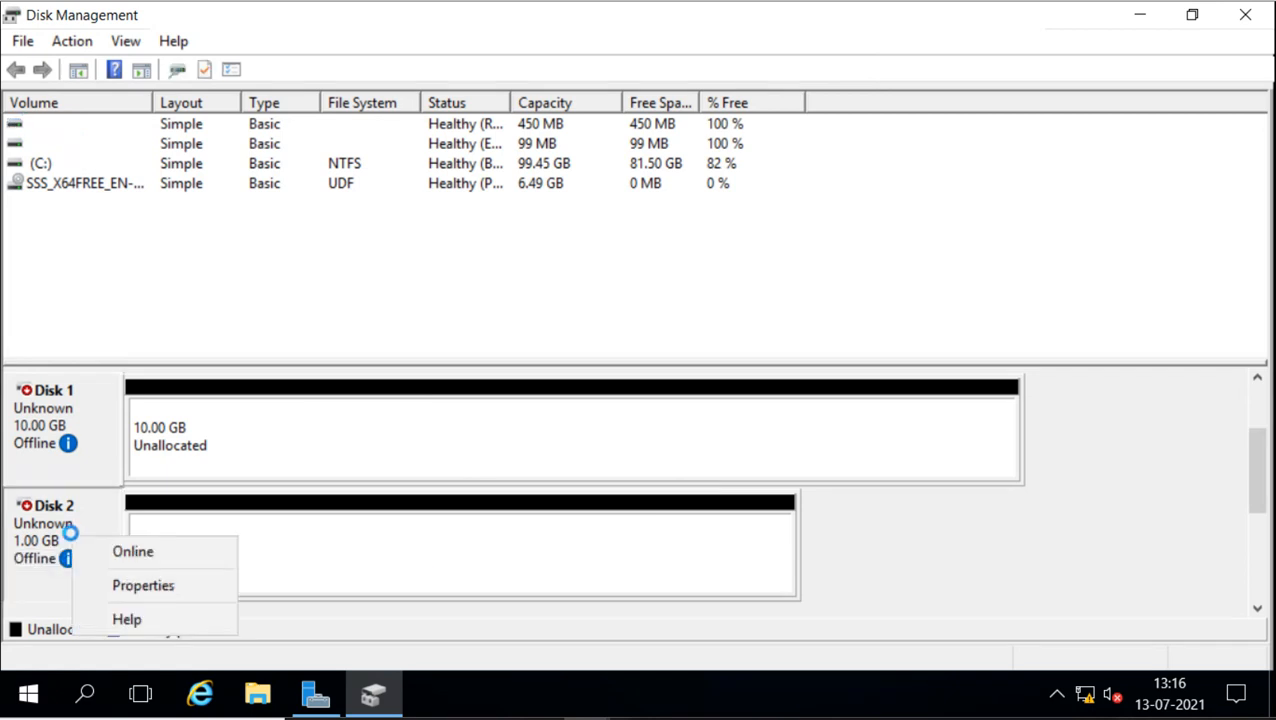
left_click(110, 553)
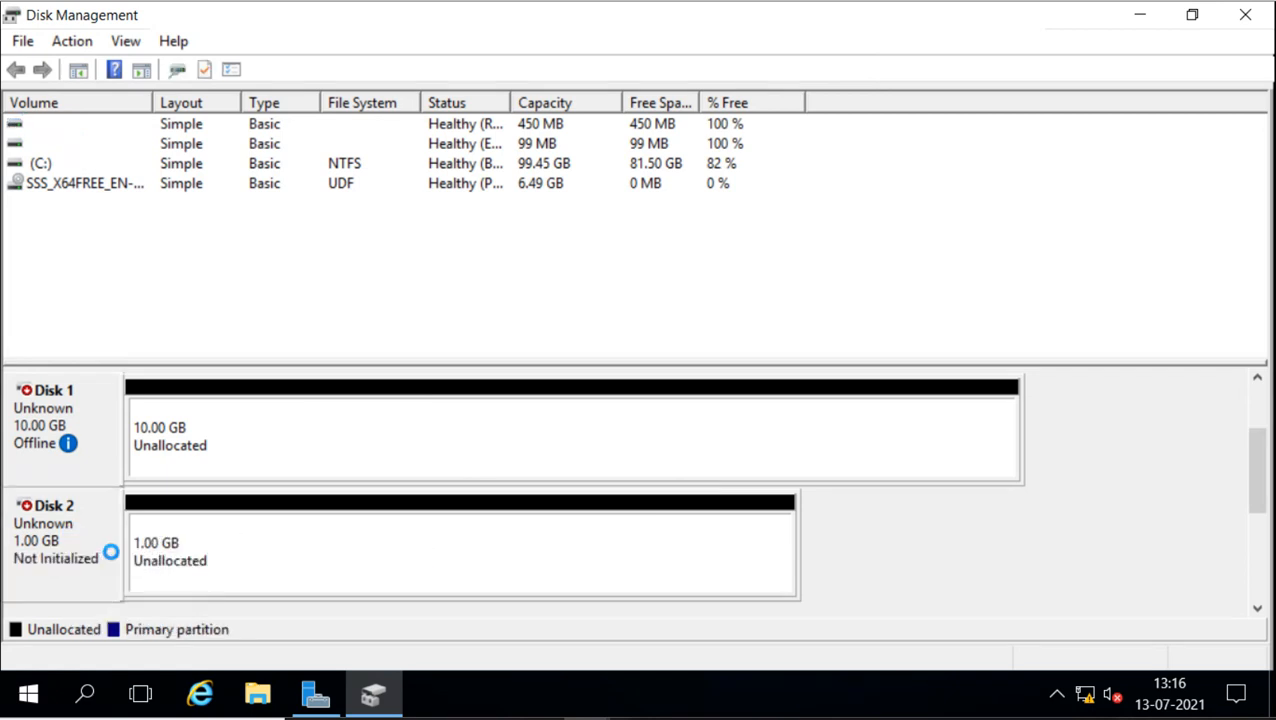
right_click(88, 455)
left_click(96, 460)
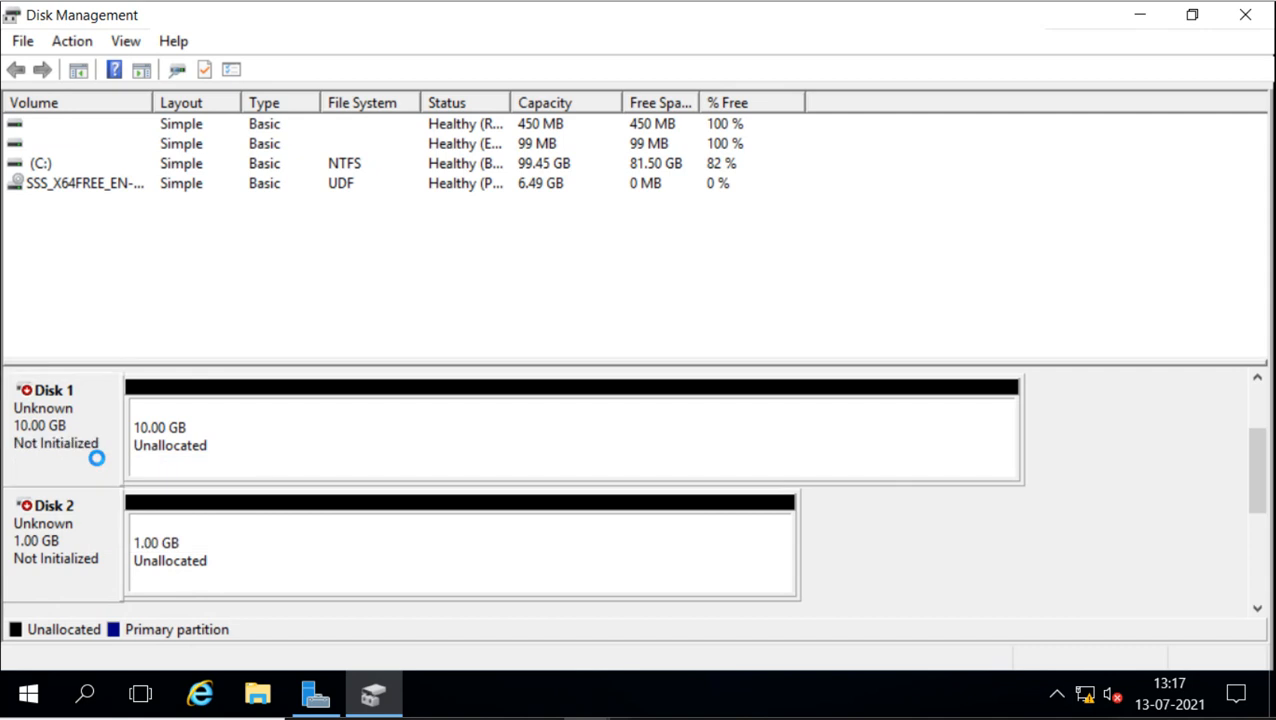
Step: Initialize Disk 1 and Disk 2 with the GPT partition style
right_click(94, 470)
left_click(112, 484)
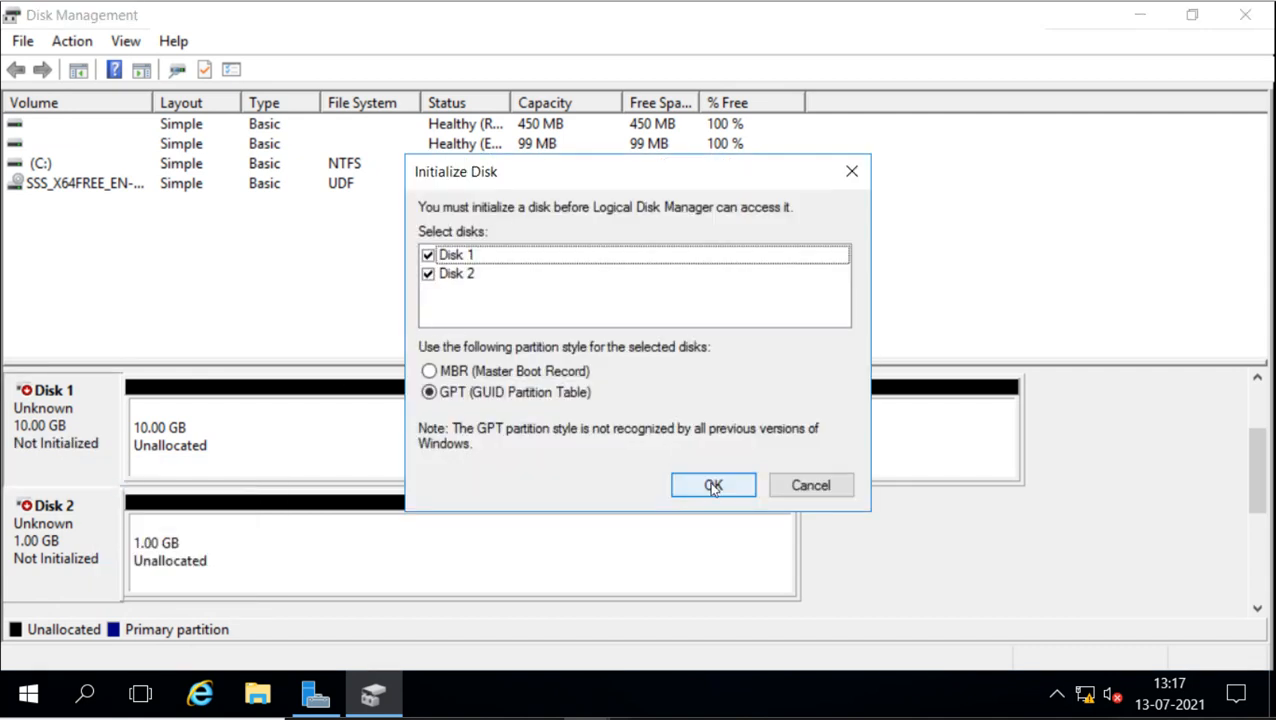
left_click(709, 484)
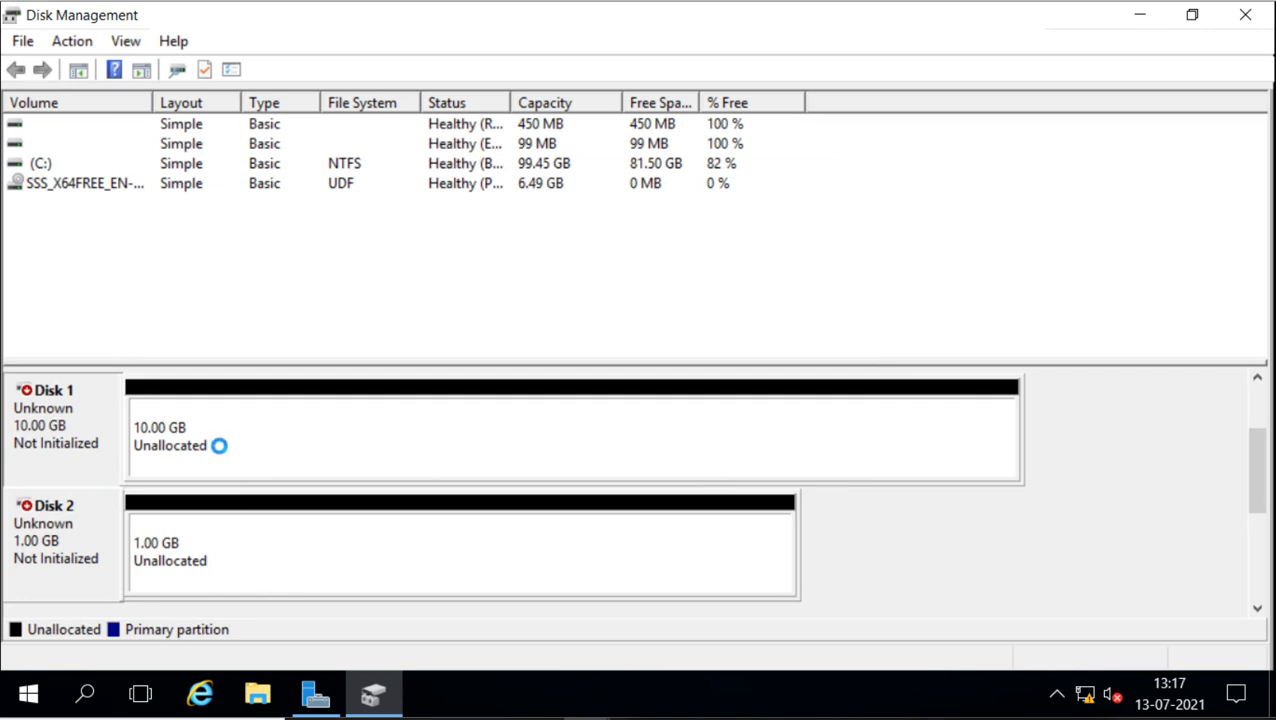
Step: Create a full-size simple volume on Disk 1 with drive letter E, quick-formatted as NTFS and labelled New Volume
right_click(302, 436)
left_click(330, 447)
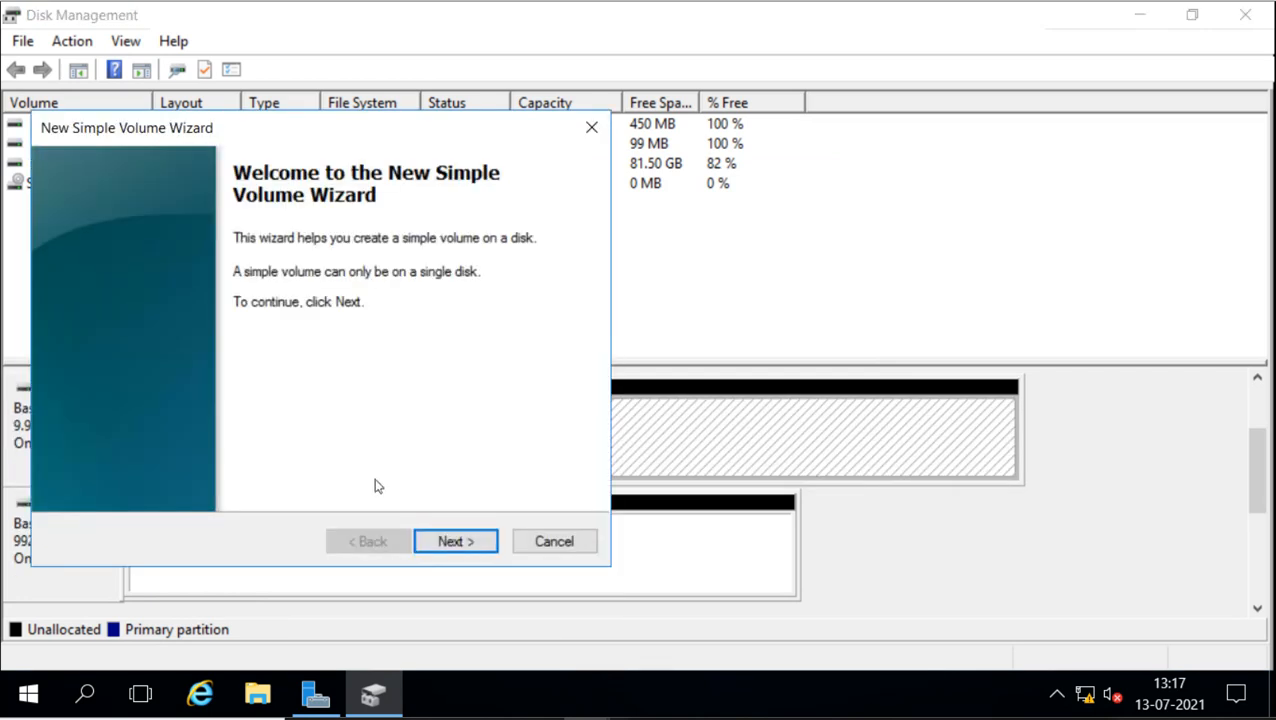
left_click(459, 547)
left_click(461, 549)
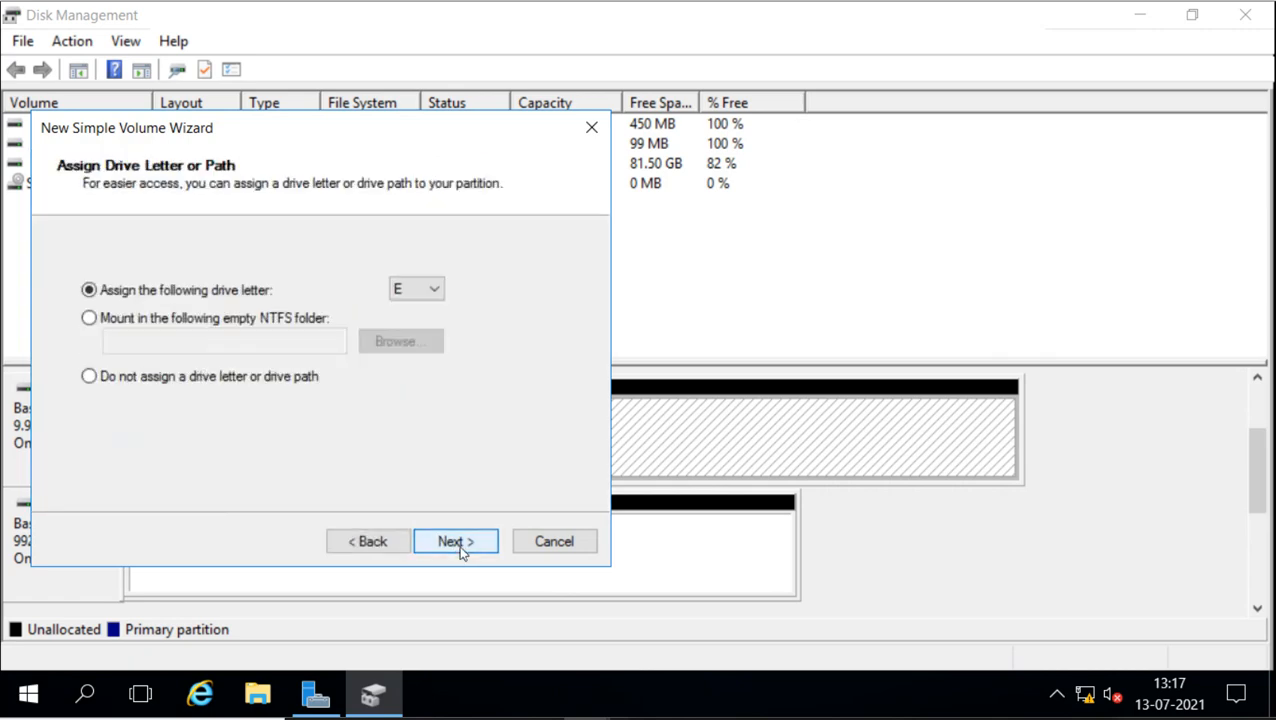
left_click(461, 549)
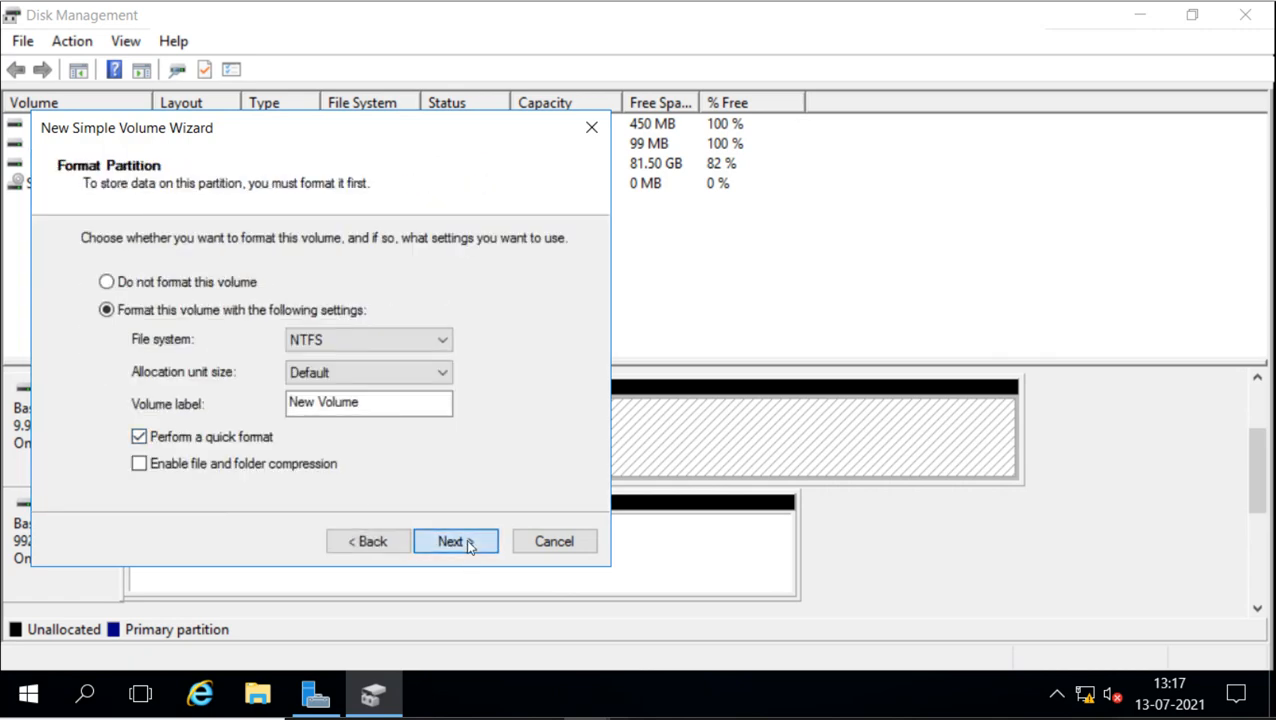
left_click(455, 541)
left_click(455, 541)
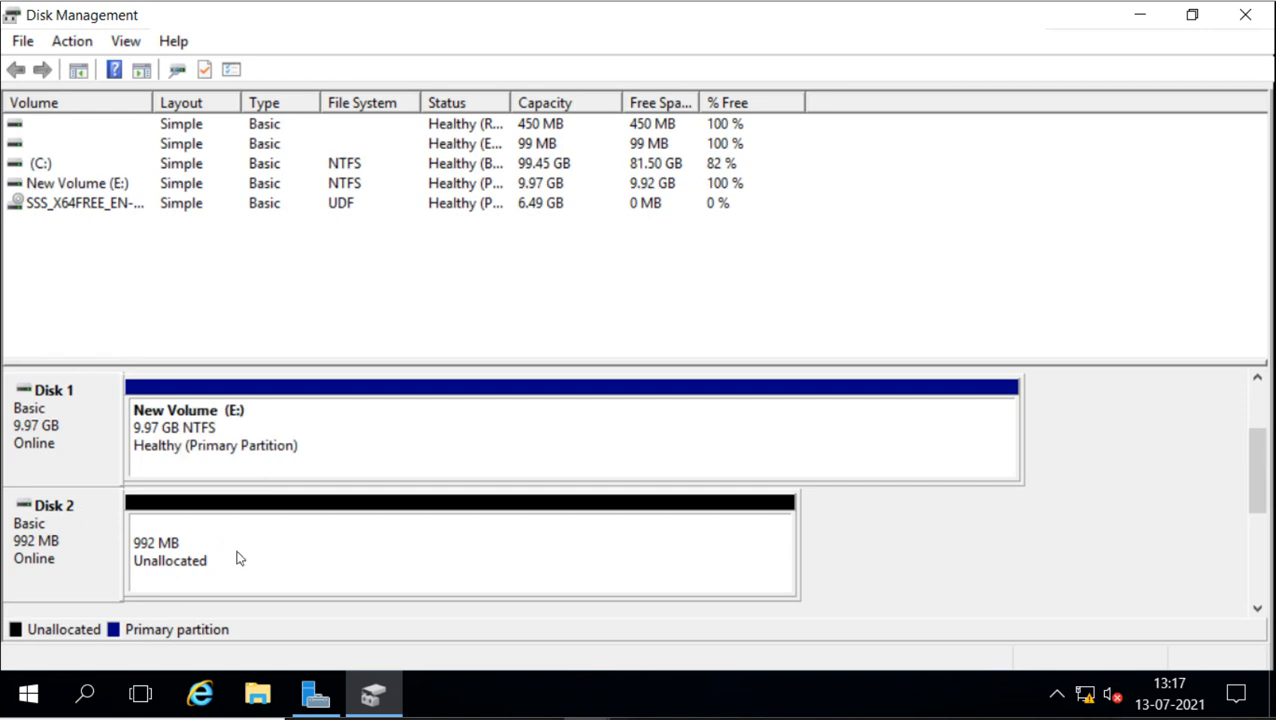
Step: Create a full-size simple volume on Disk 2 with drive letter F, quick-formatted as NTFS and labelled New Volume, and close Disk Management
right_click(286, 524)
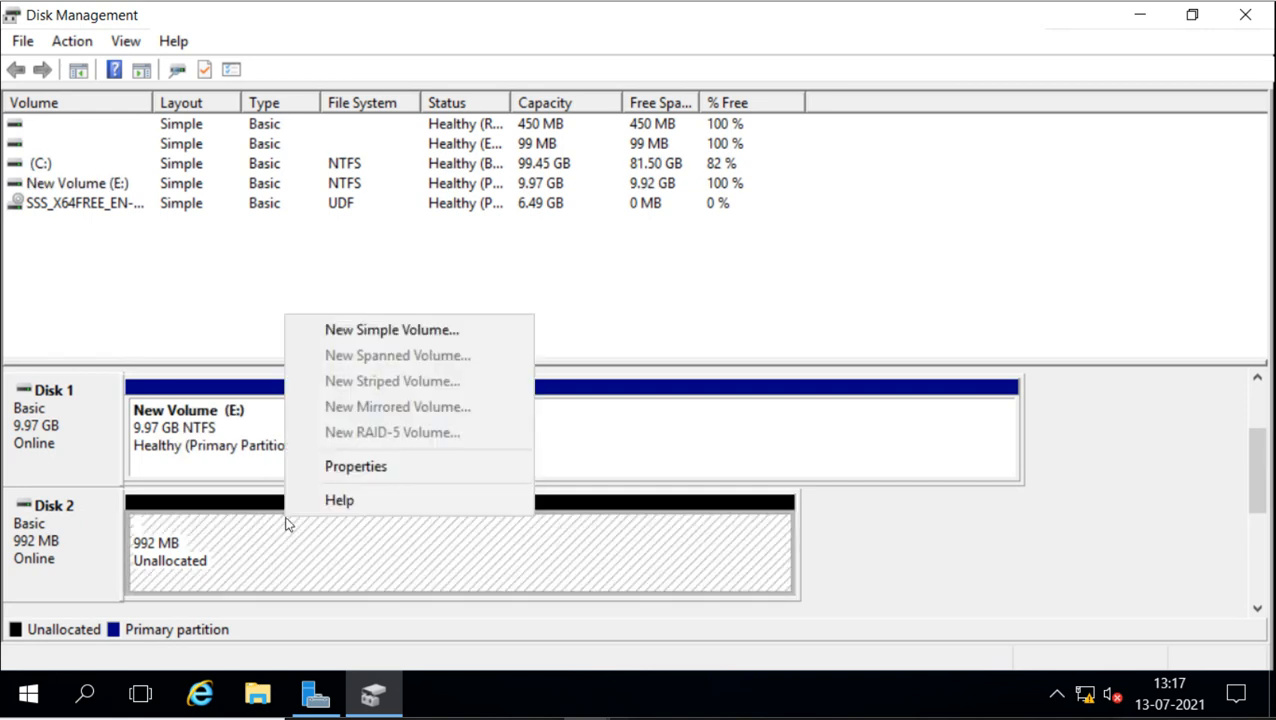
left_click(407, 331)
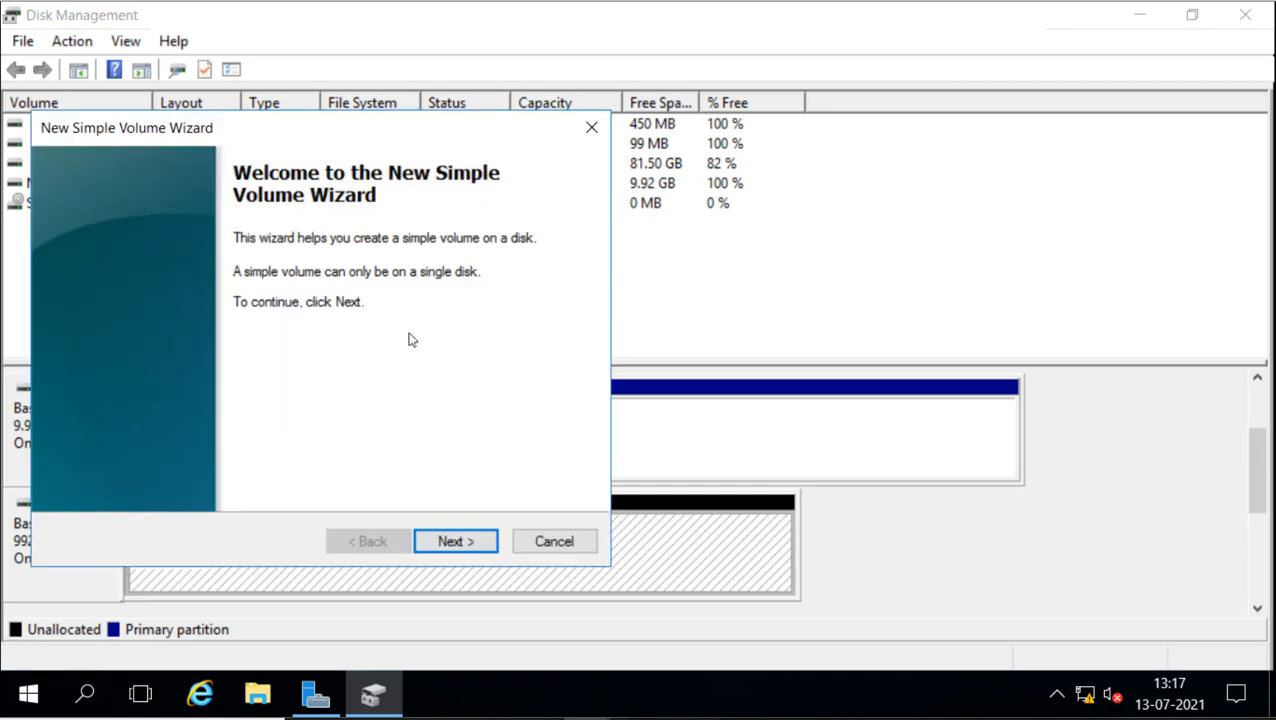
left_click(455, 541)
left_click(455, 541)
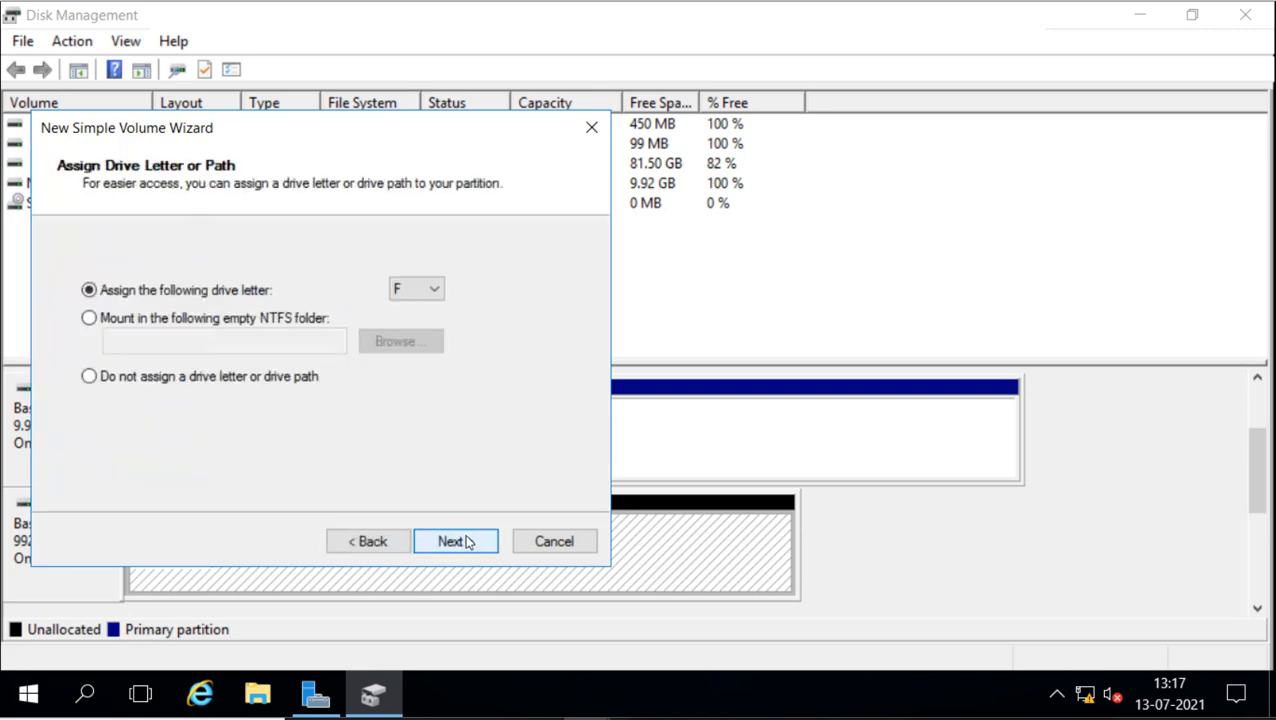
left_click(467, 541)
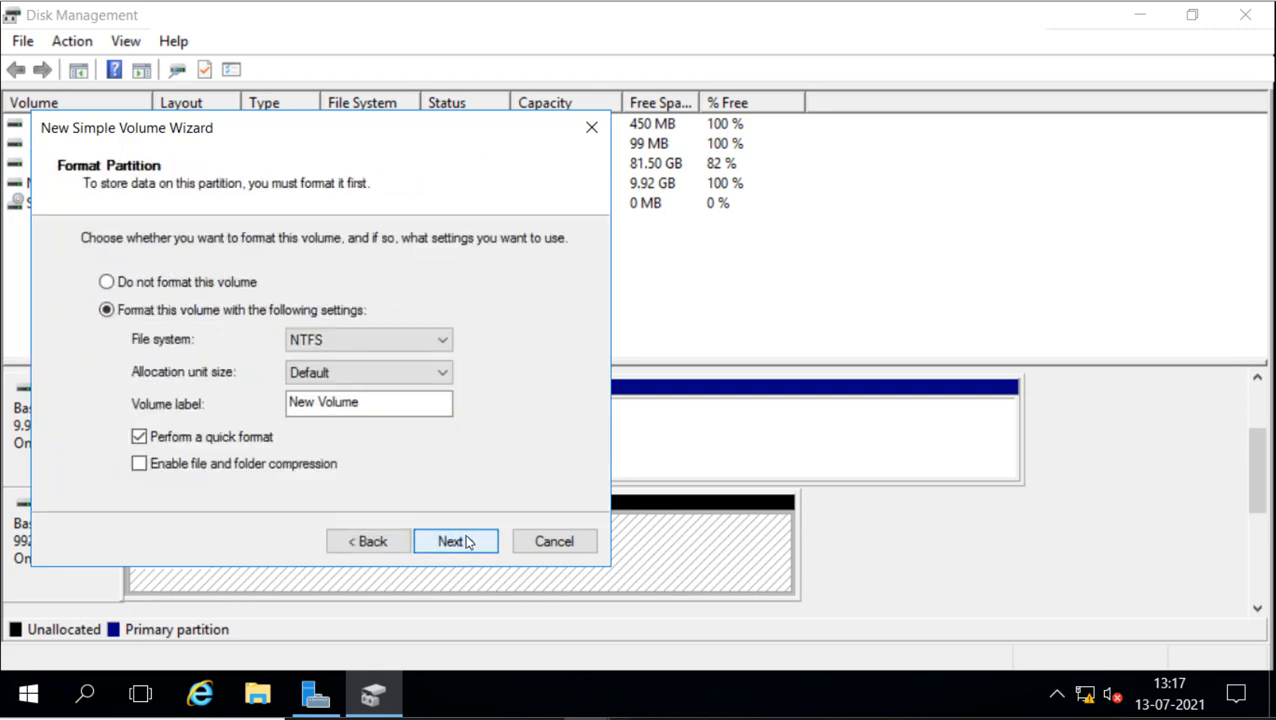
left_click(467, 541)
left_click(464, 542)
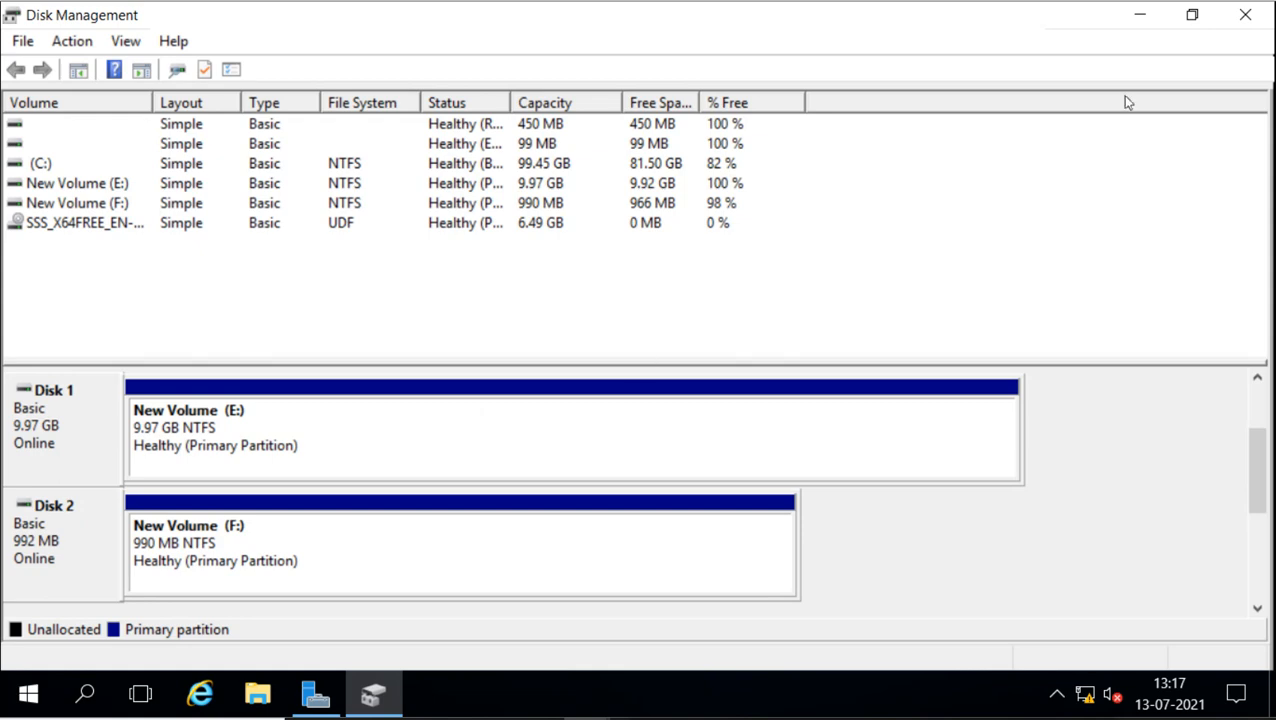
left_click(1243, 29)
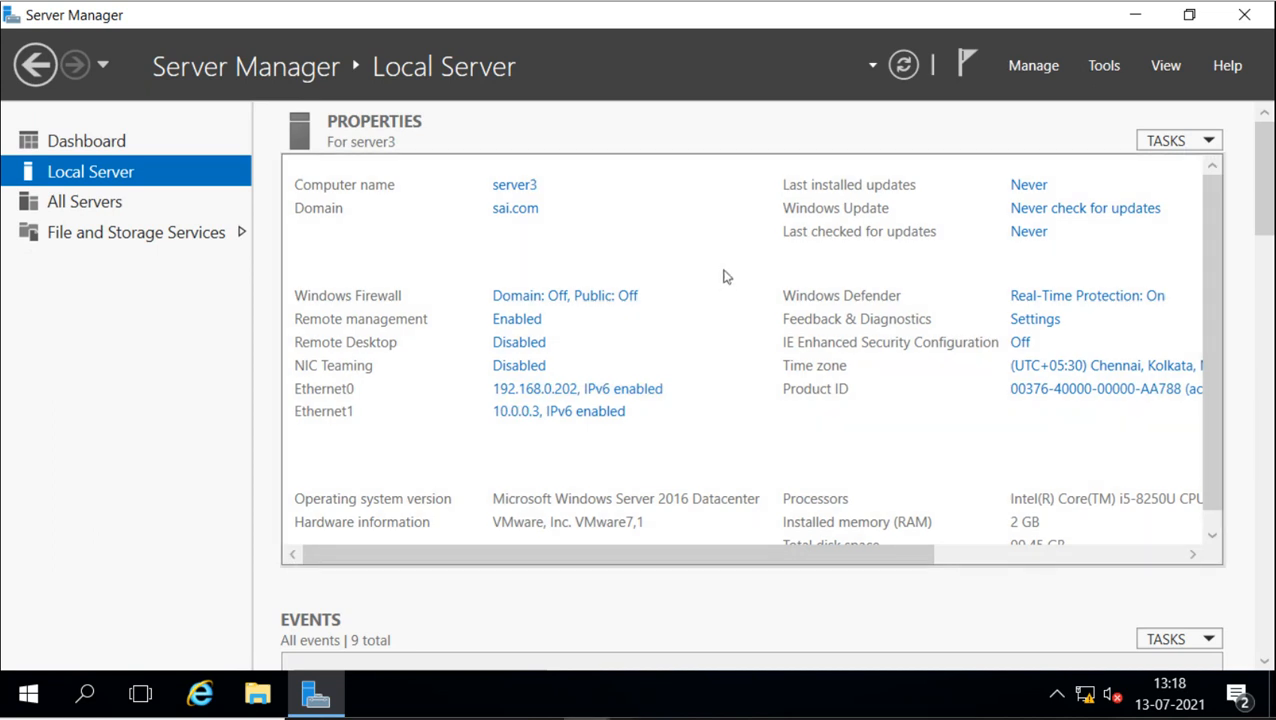
Step: Start the Microsoft iSCSI service on server3 and discover the iSCSI targets at 10.0.0.1 with Quick Connect
left_click(1100, 66)
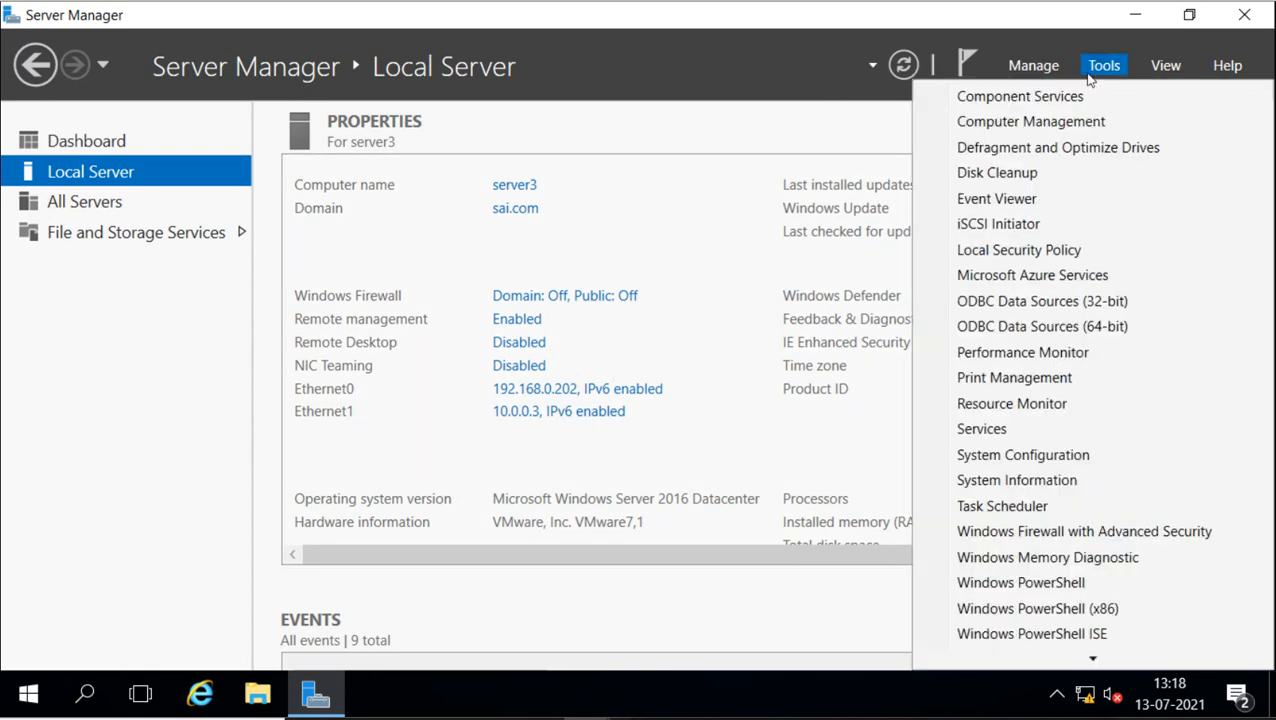
left_click(1004, 224)
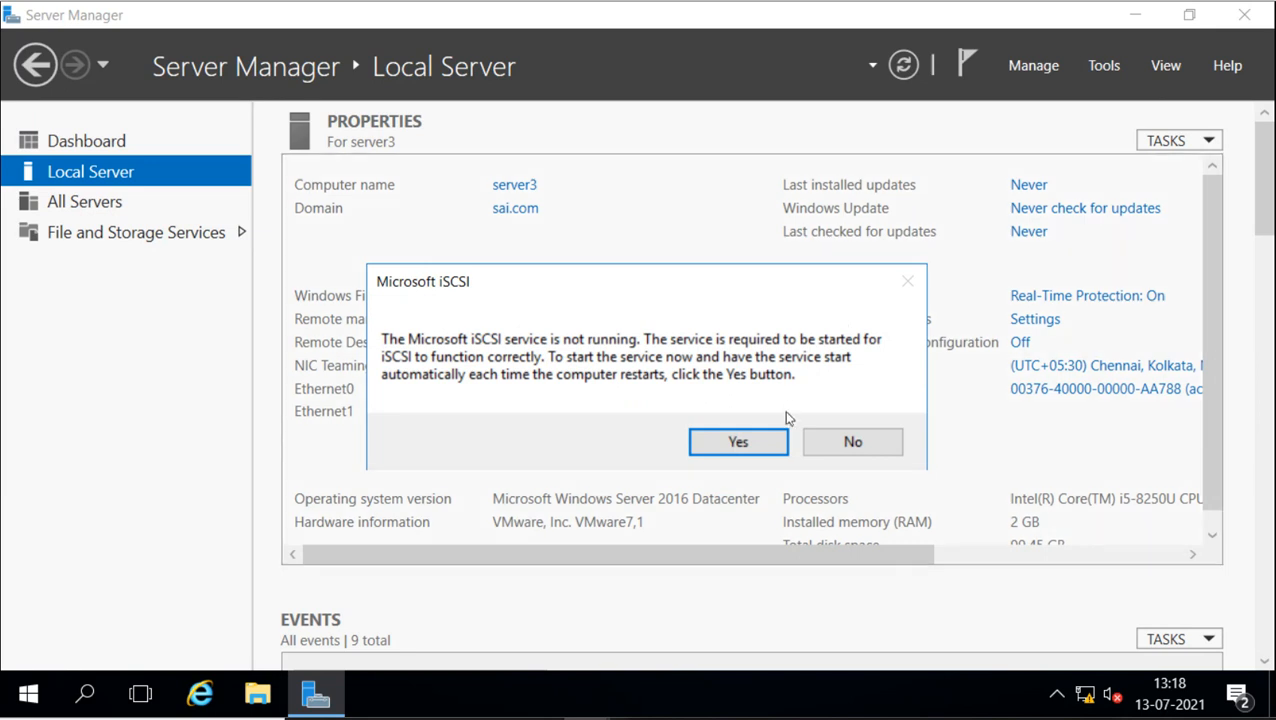
left_click(772, 442)
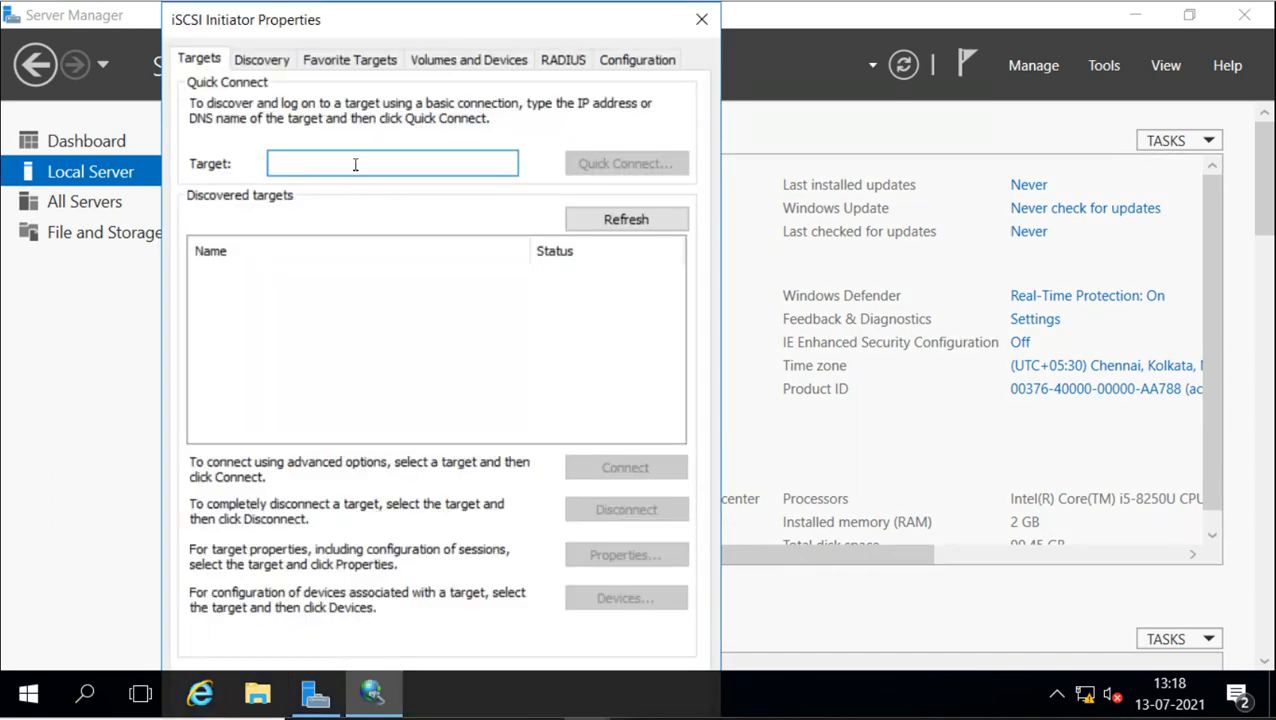
type("10.0.")
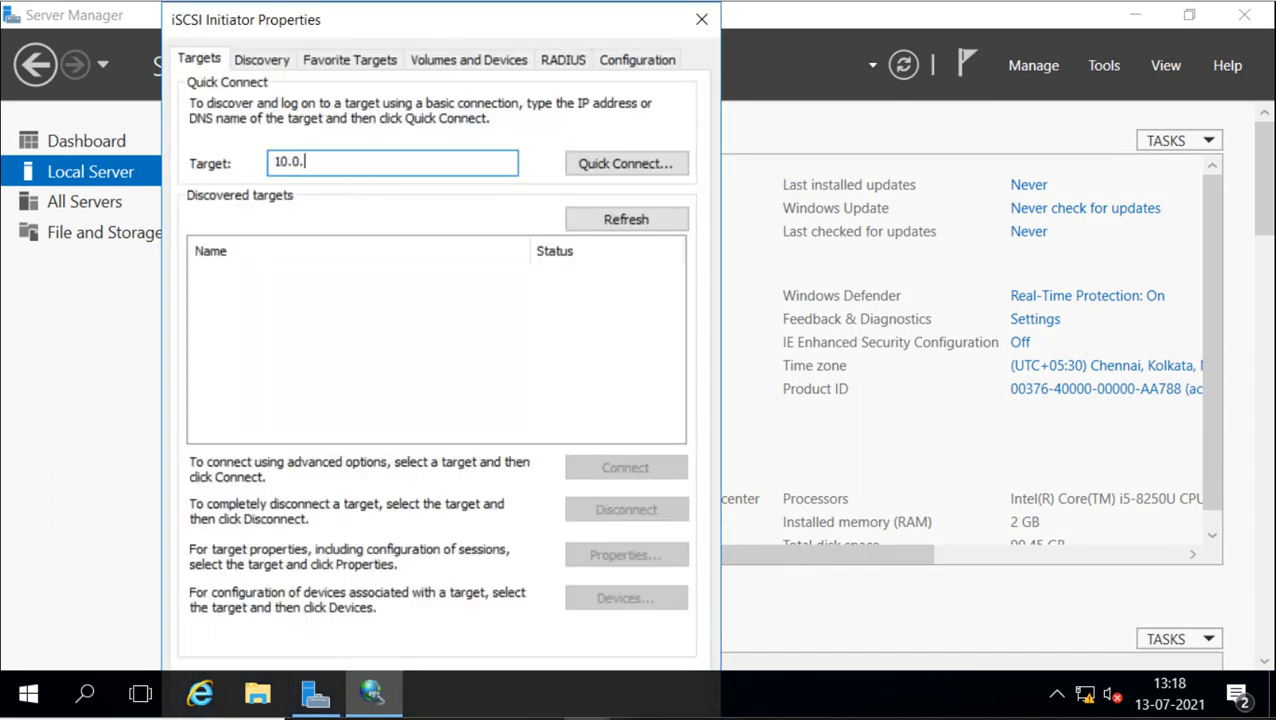
type("0.1")
left_click(624, 163)
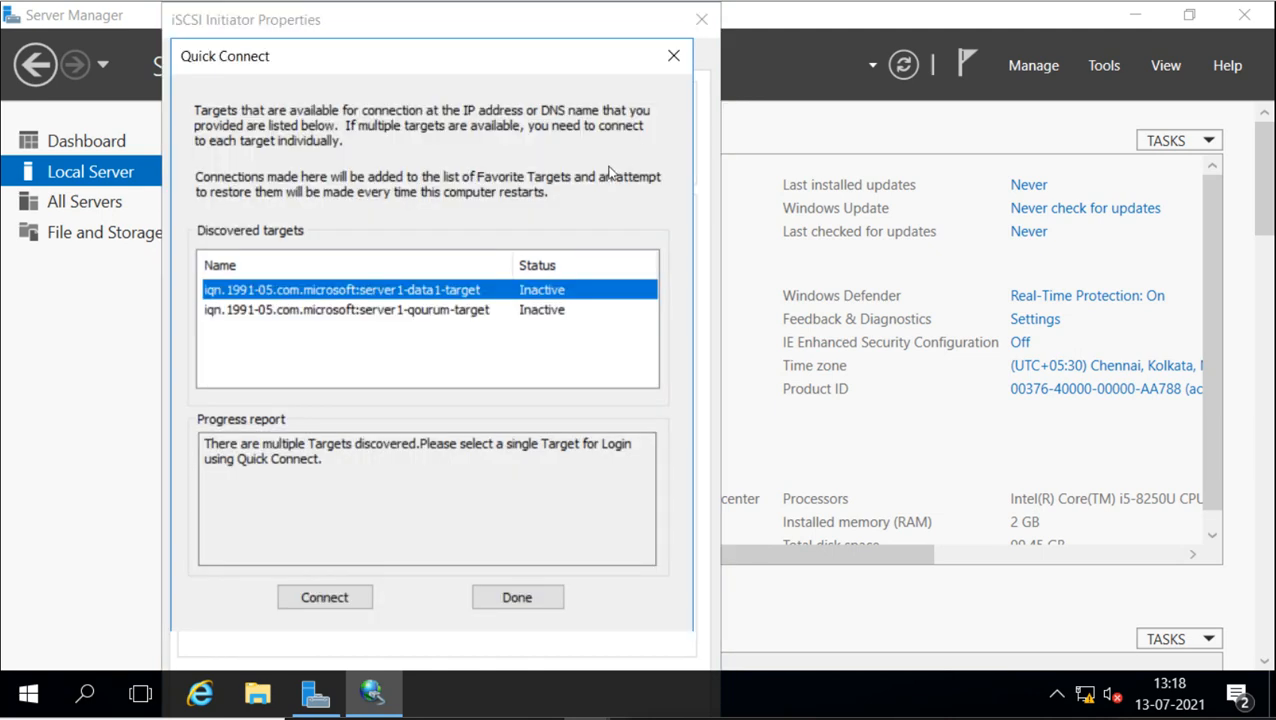
Step: Connect server3 to the server1-data1-target and server1-qourum-target, and close the iSCSI Initiator properties
left_click(322, 598)
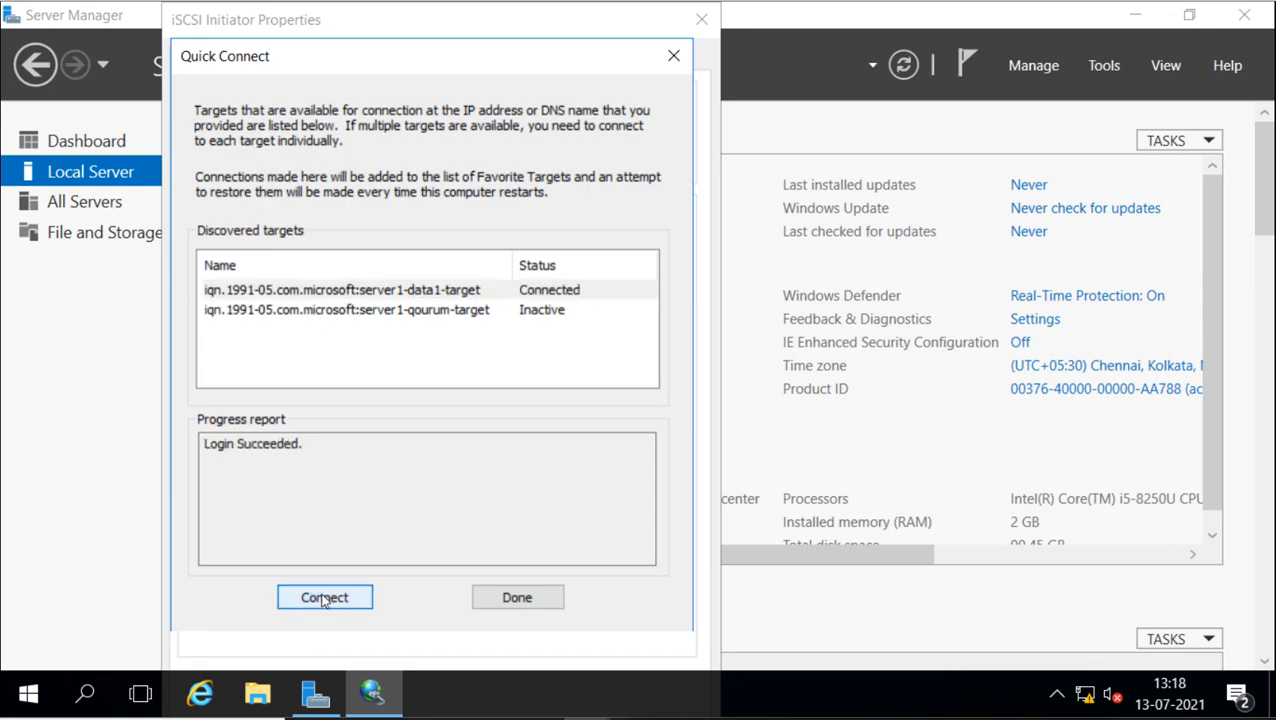
left_click(405, 318)
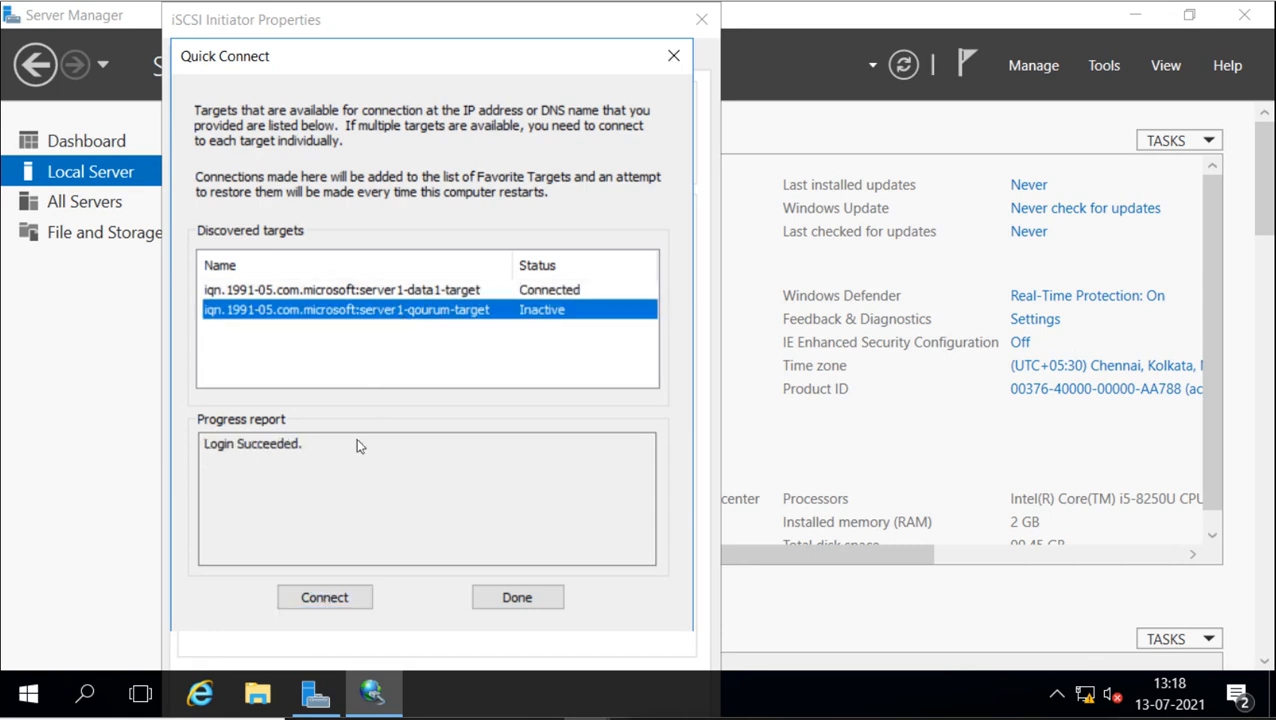
left_click(333, 597)
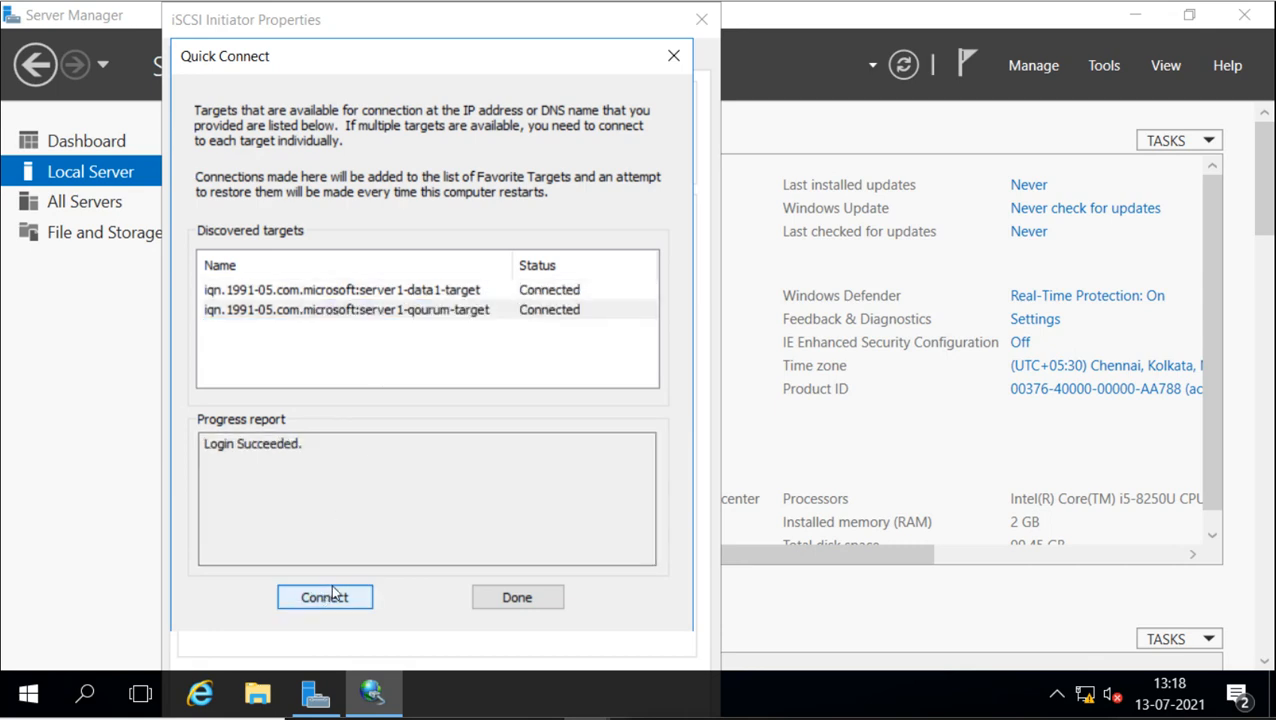
left_click(521, 597)
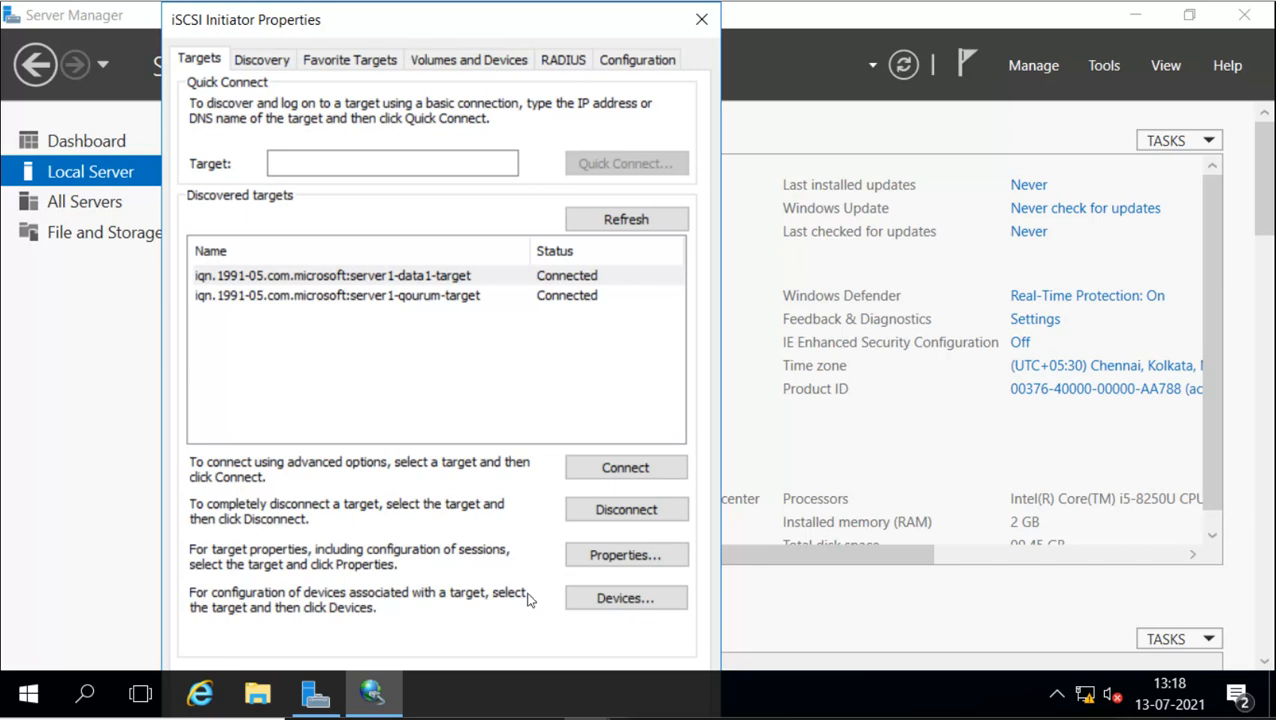
left_click(575, 296)
key("Tab")
key("Tab")
key("Tab")
key("Tab")
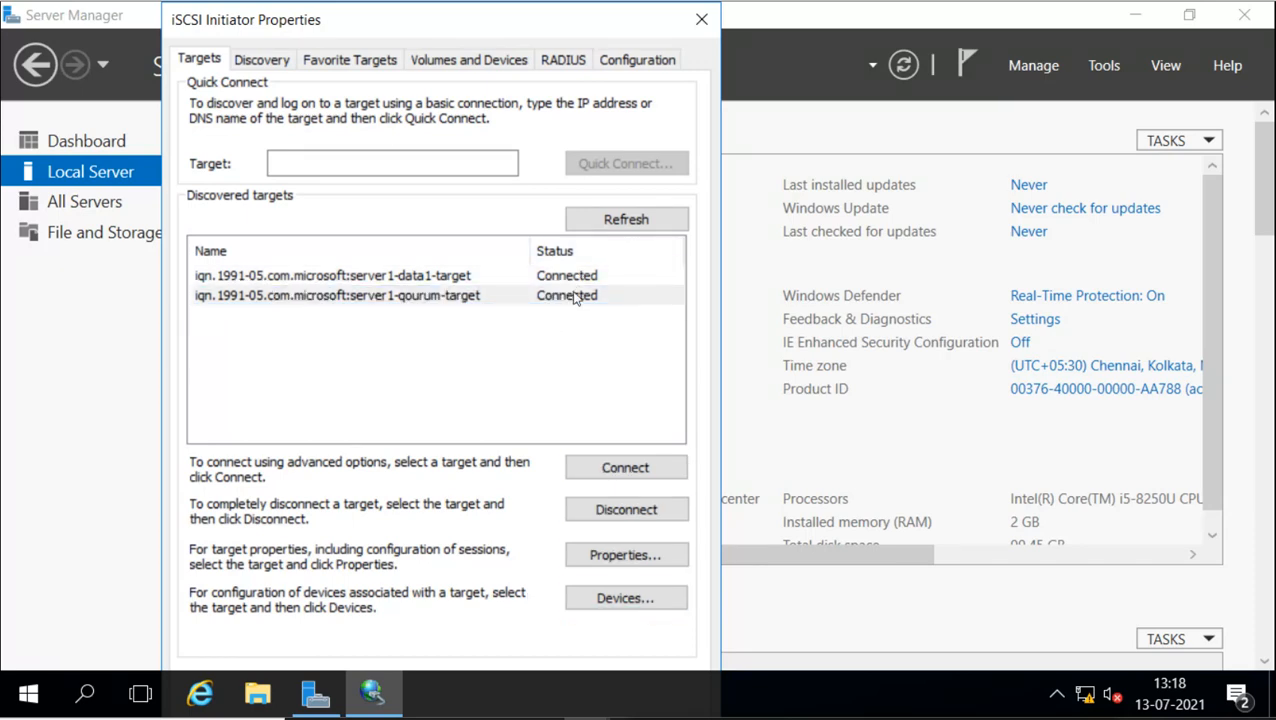
key("Return")
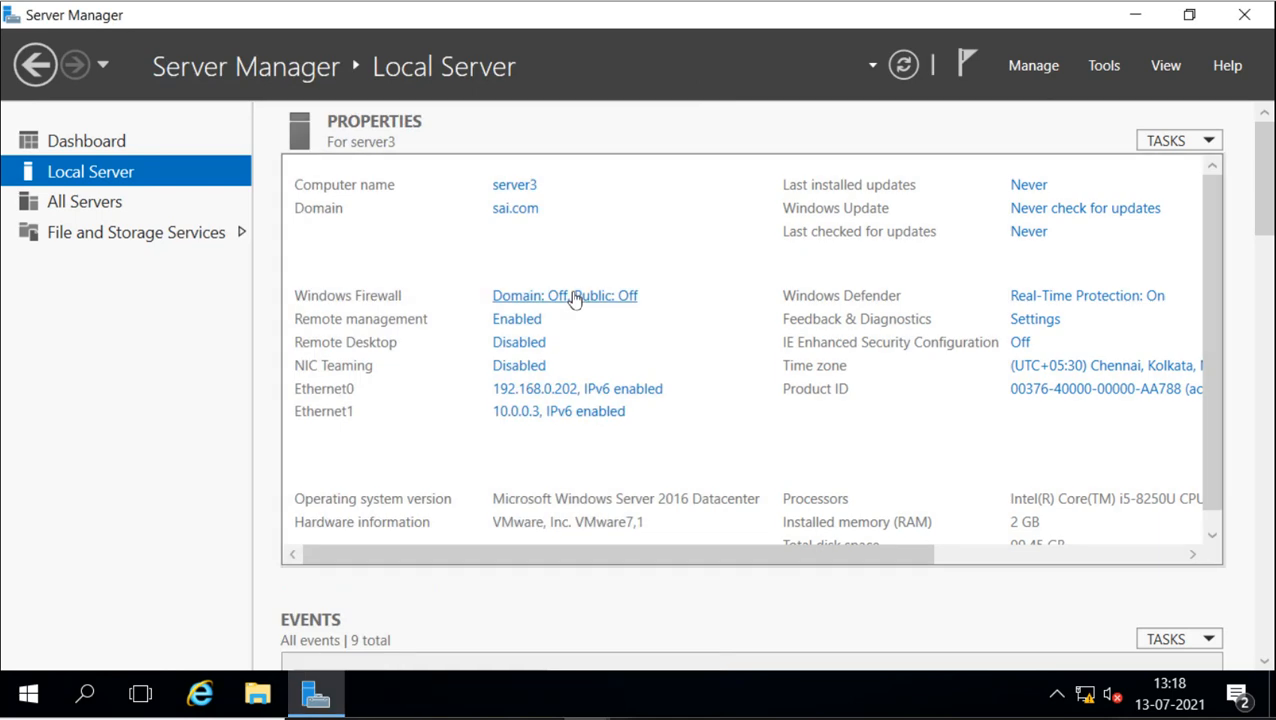
Step: Bring the shared Disk 1 and Disk 2 online on server3 in Disk Management, and close it
right_click(30, 700)
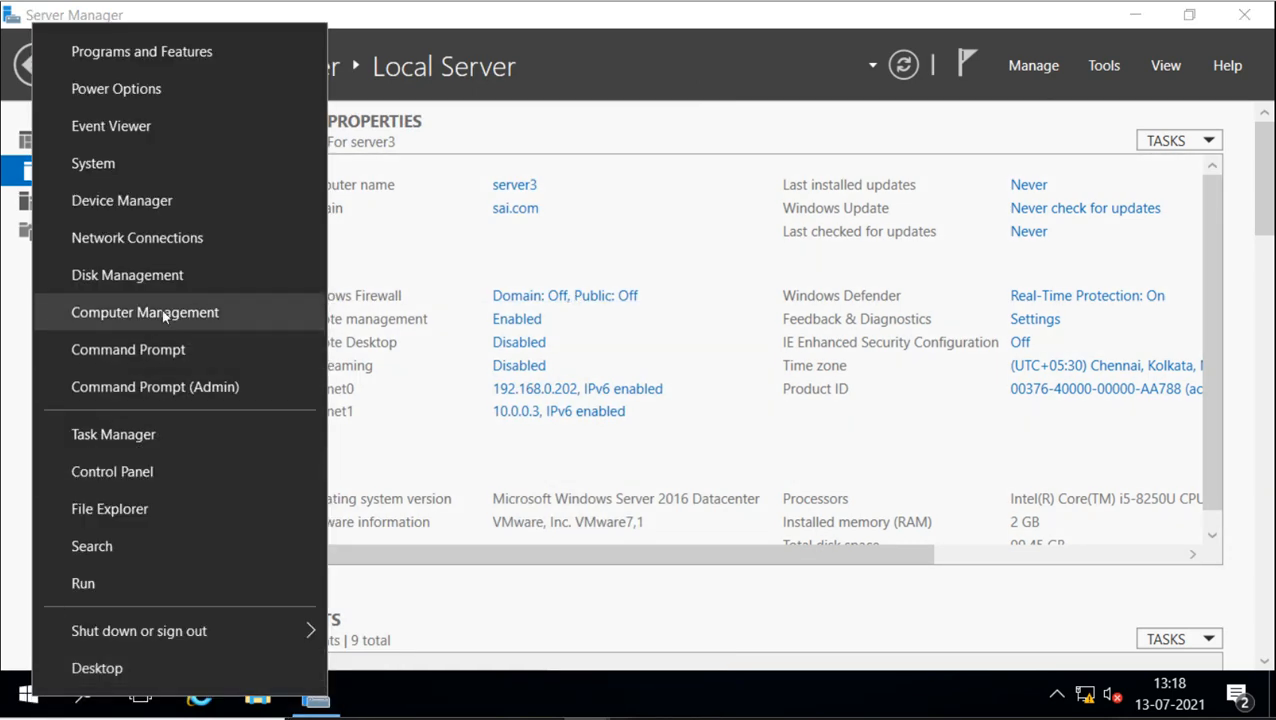
left_click(186, 283)
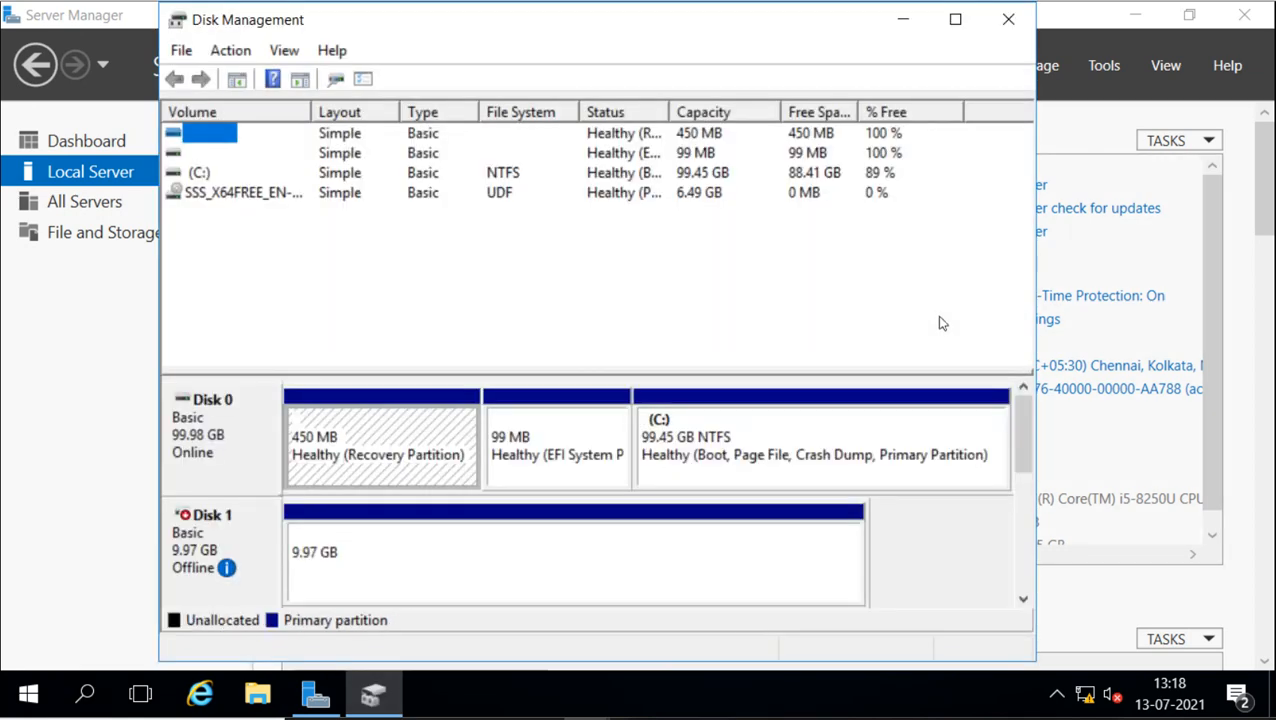
left_click_drag(1026, 419, 1024, 458)
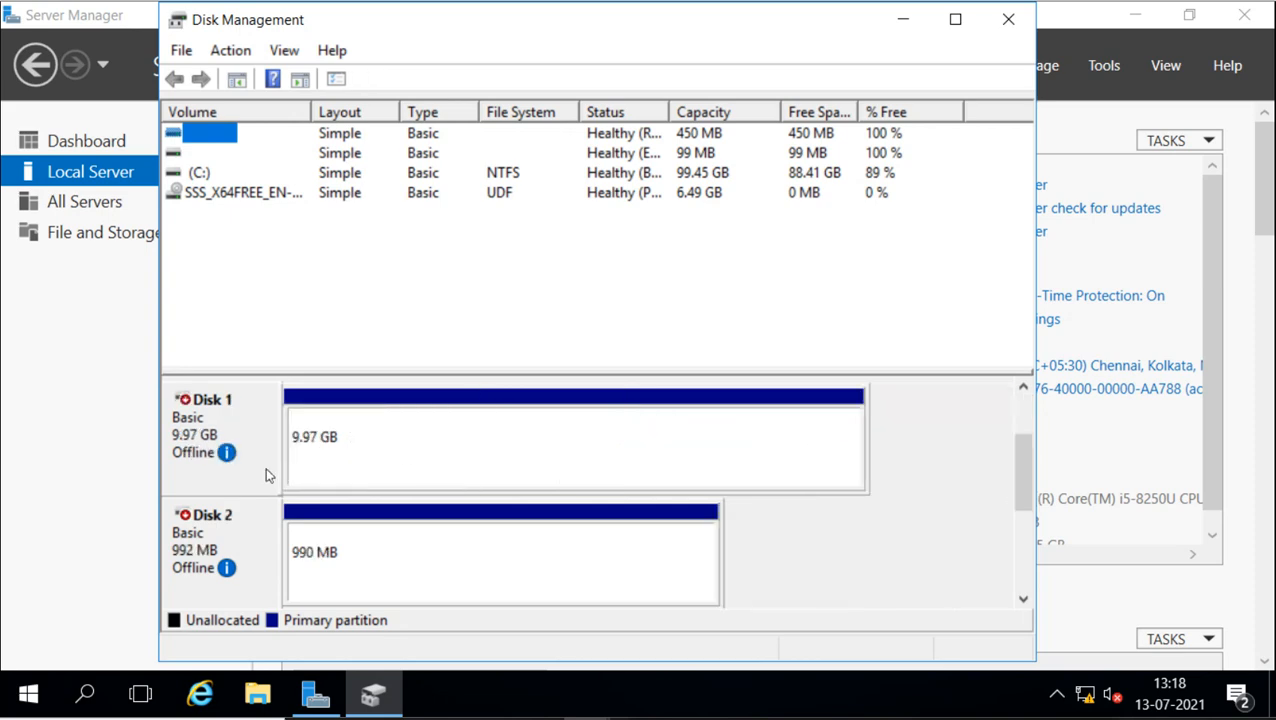
right_click(266, 475)
left_click(280, 485)
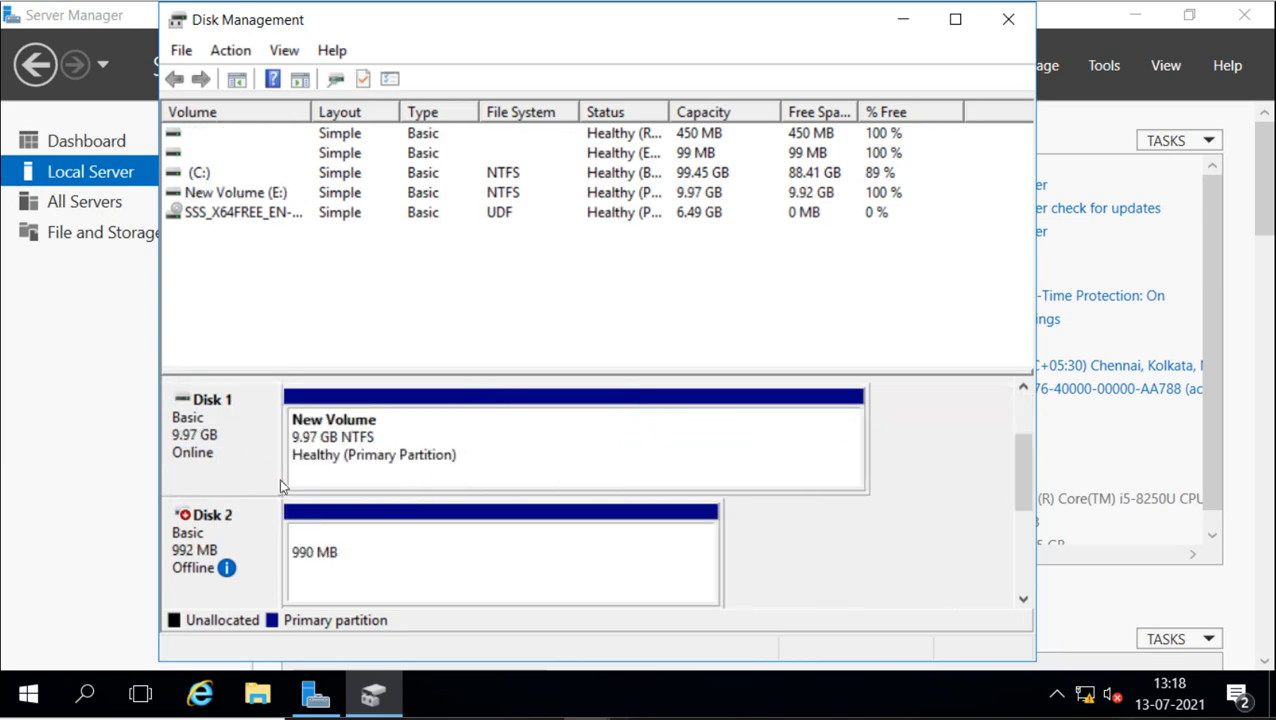
right_click(244, 535)
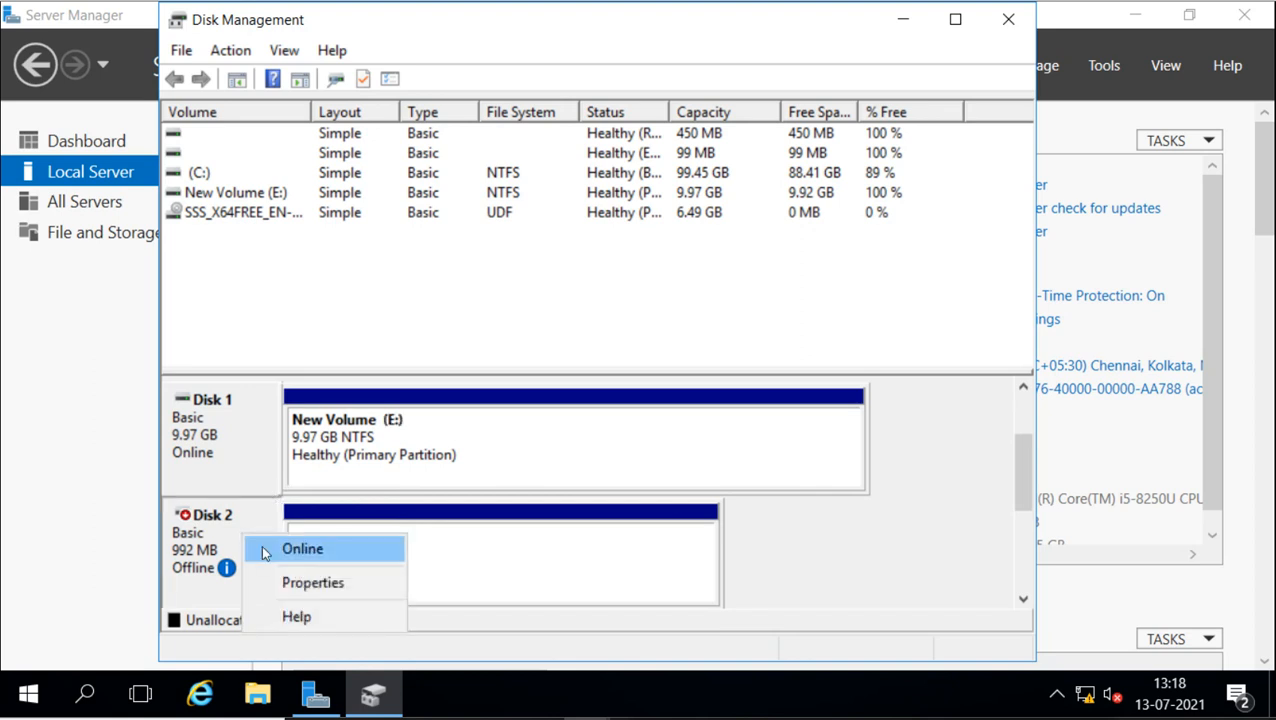
left_click(302, 549)
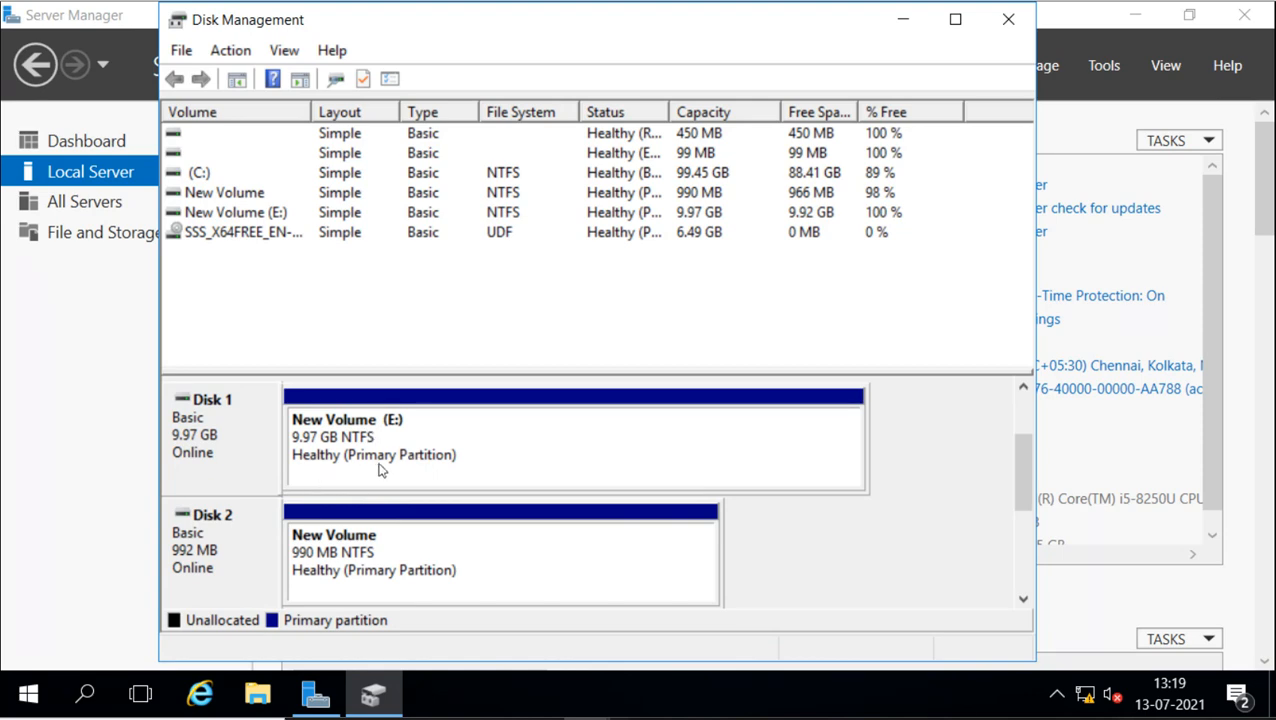
left_click(1007, 20)
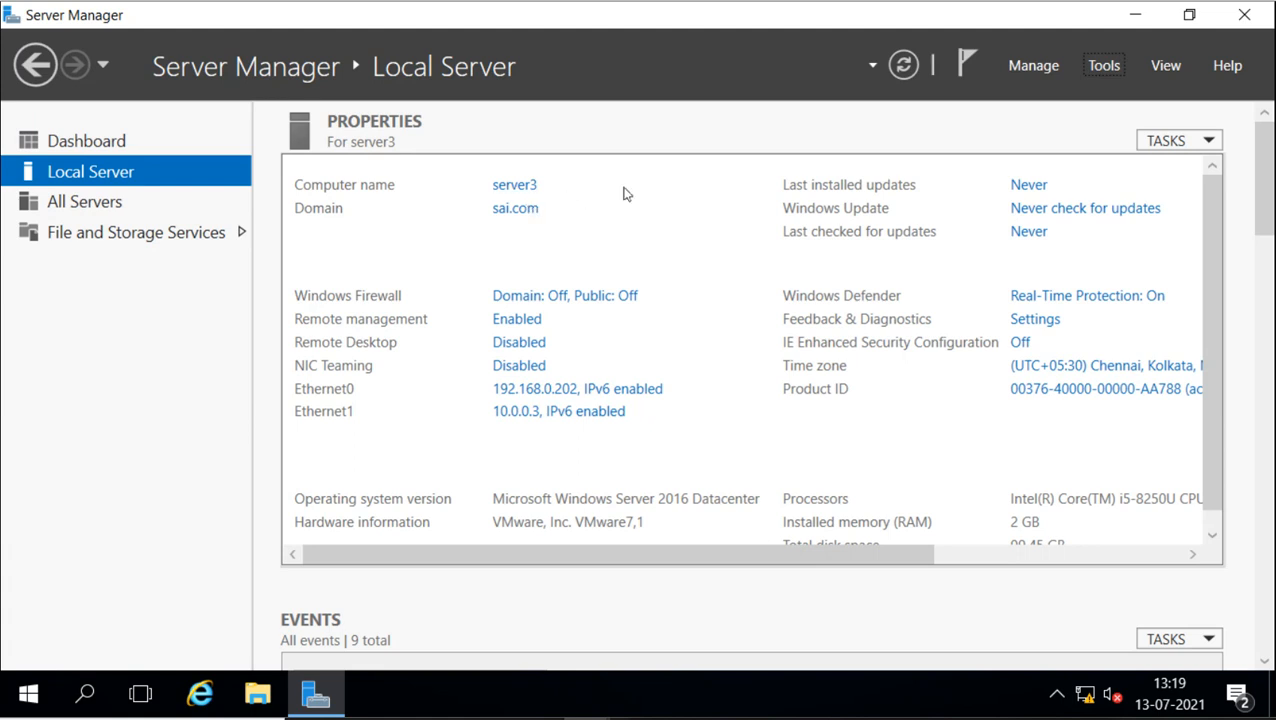
Step: Set up a role-based installation on server3 with the Failover Clustering feature and its required management tools
left_click(1033, 66)
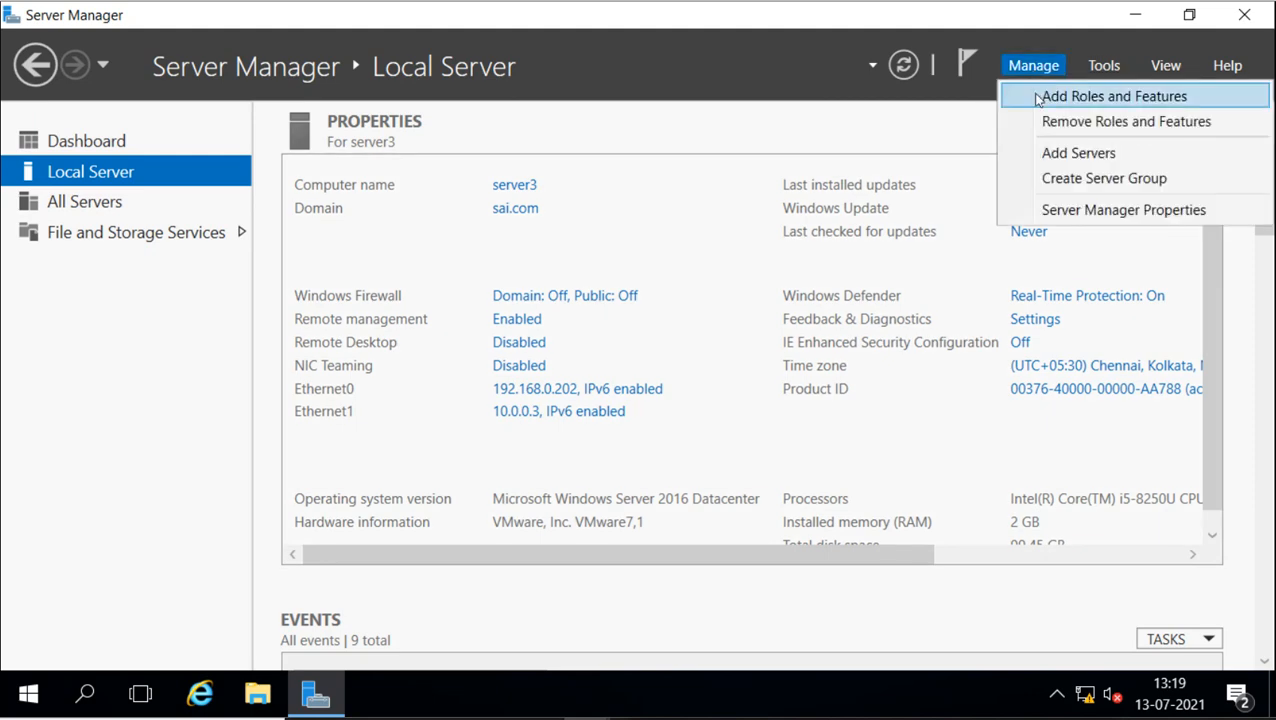
left_click(1038, 98)
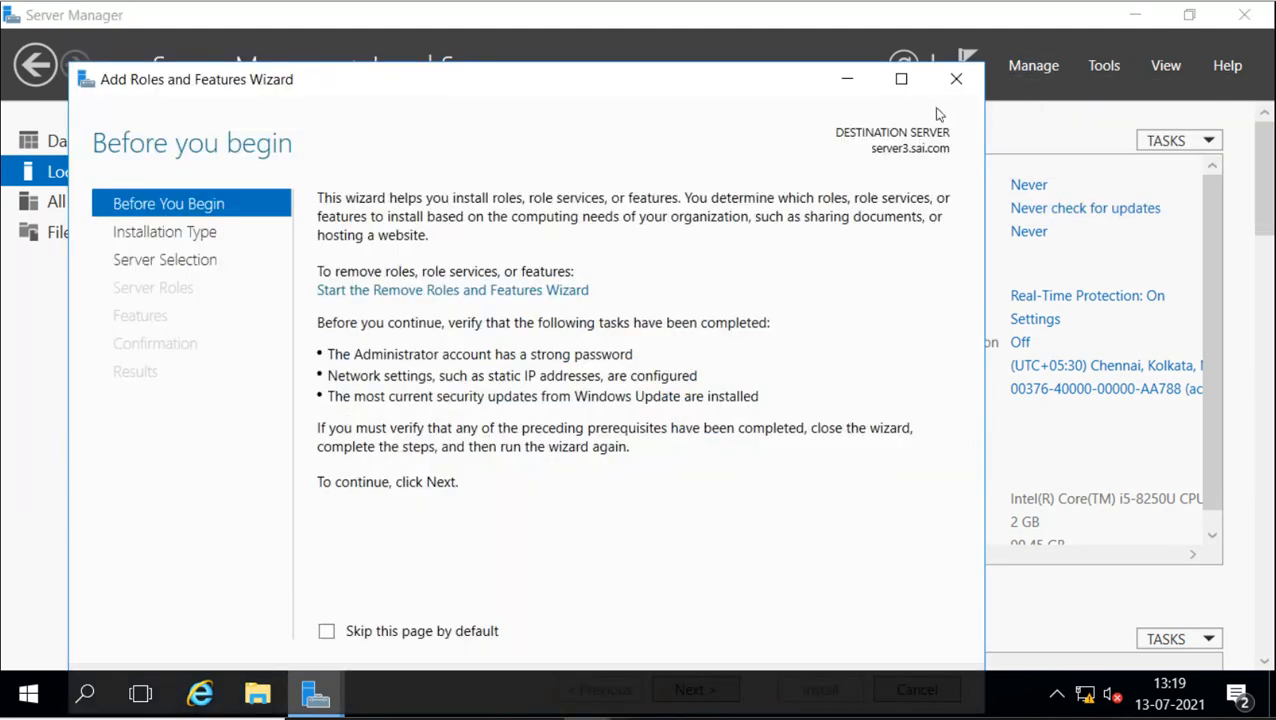
left_click(911, 86)
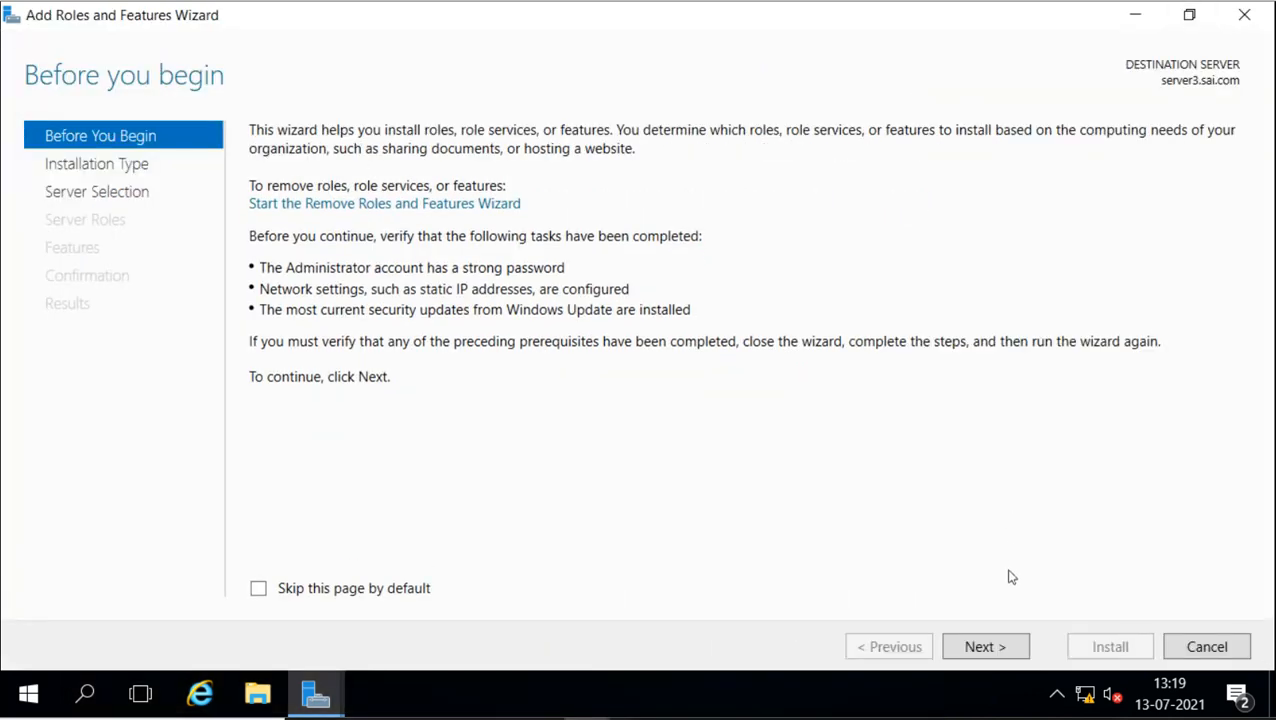
left_click(1003, 657)
left_click(1003, 657)
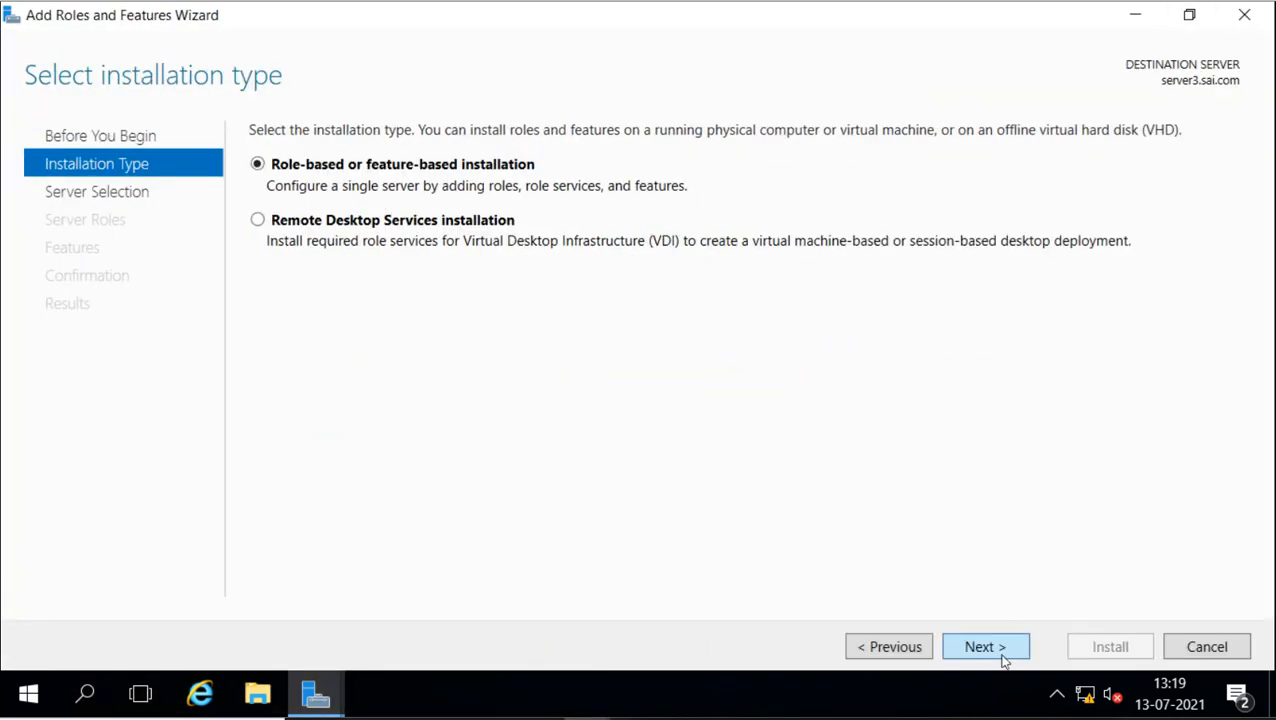
left_click(1003, 657)
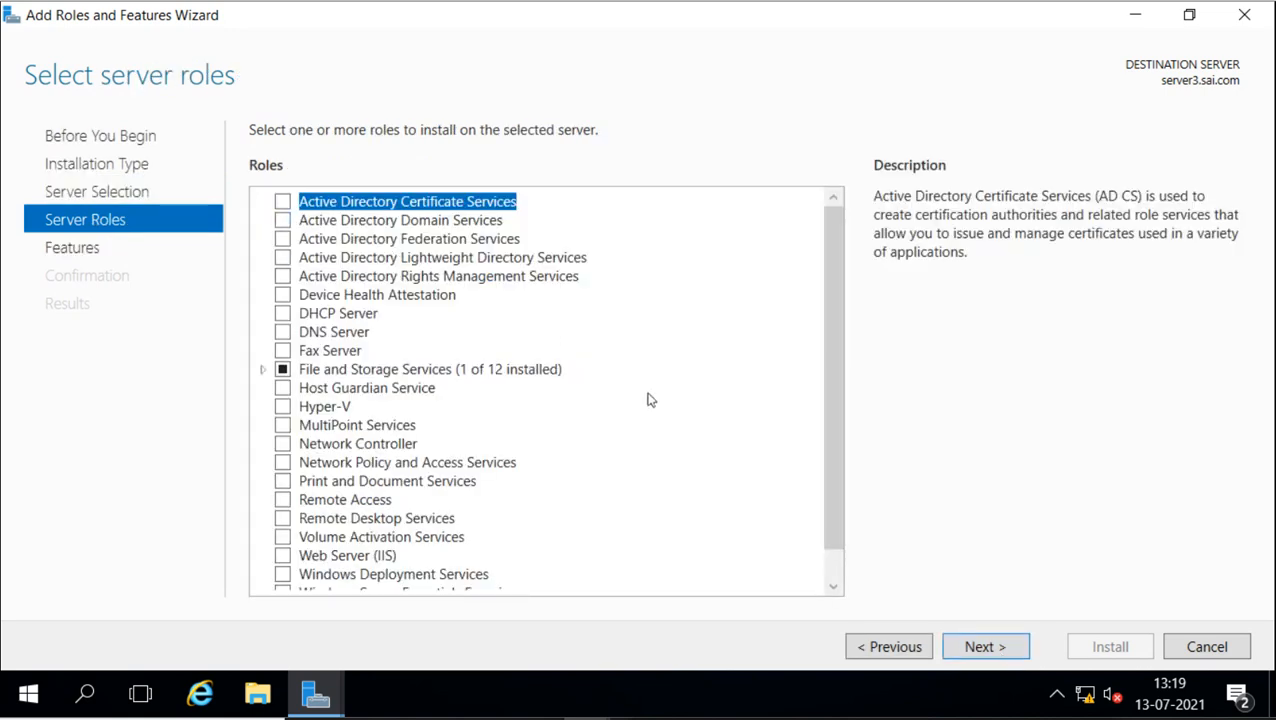
left_click(986, 648)
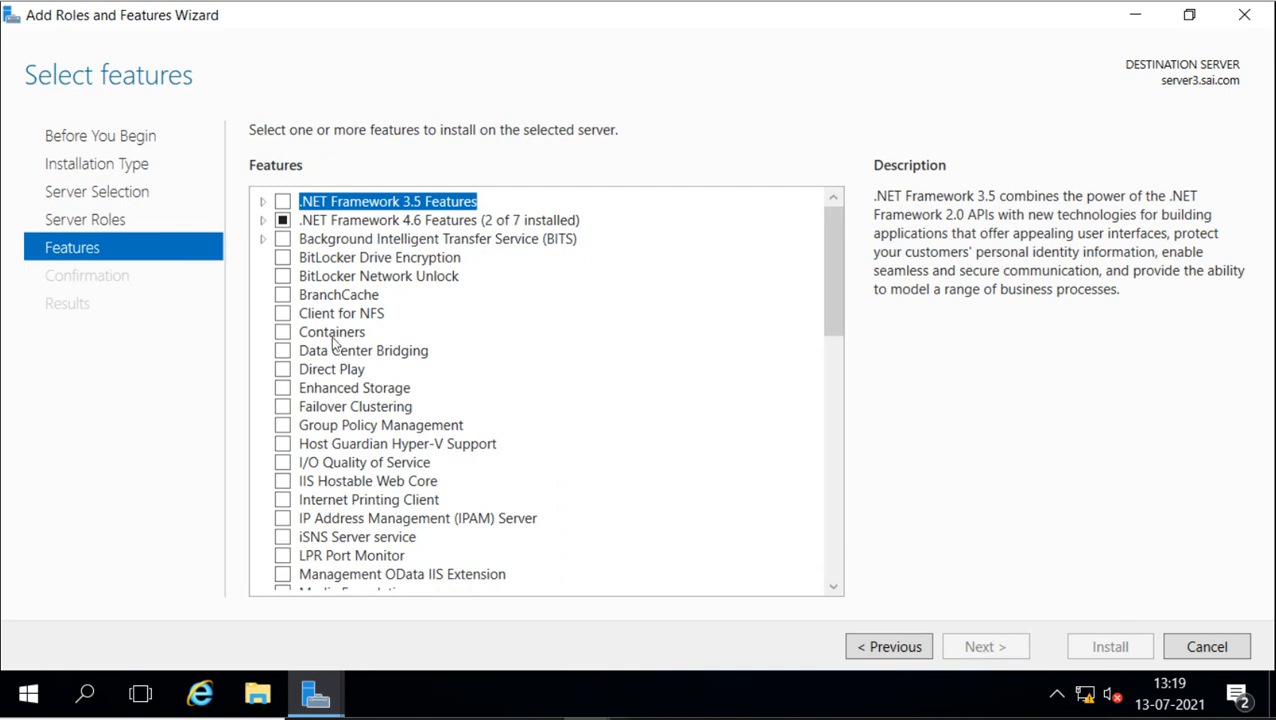
left_click(358, 412)
left_click(283, 407)
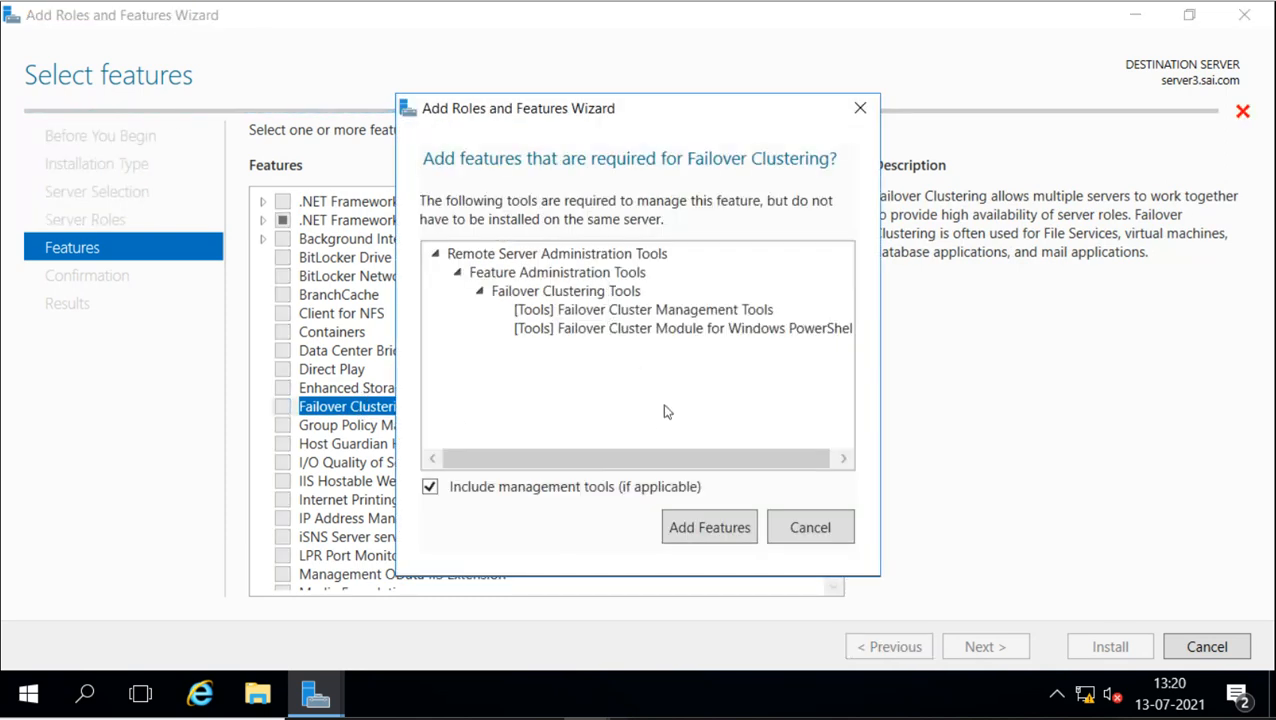
left_click(703, 524)
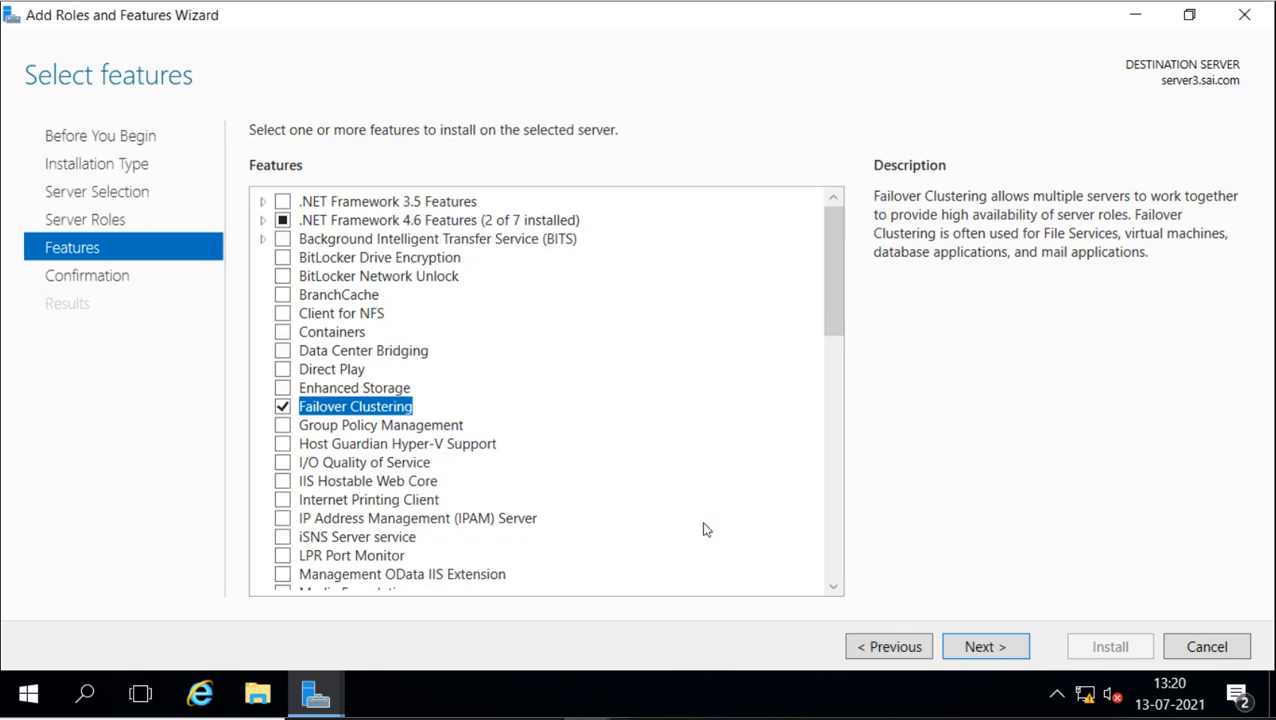
left_click(985, 647)
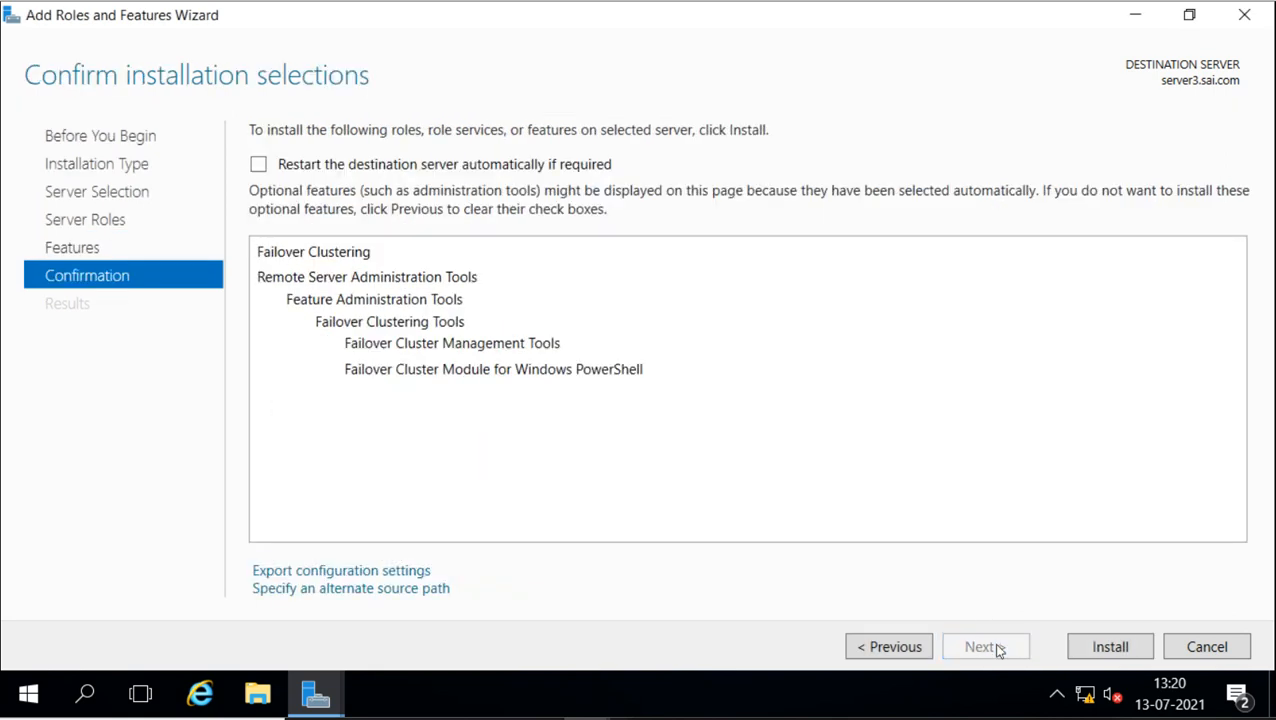
Step: Allow automatic restart of the destination server, install the Failover Clustering feature on server3 and close the wizard
left_click(258, 164)
left_click(723, 437)
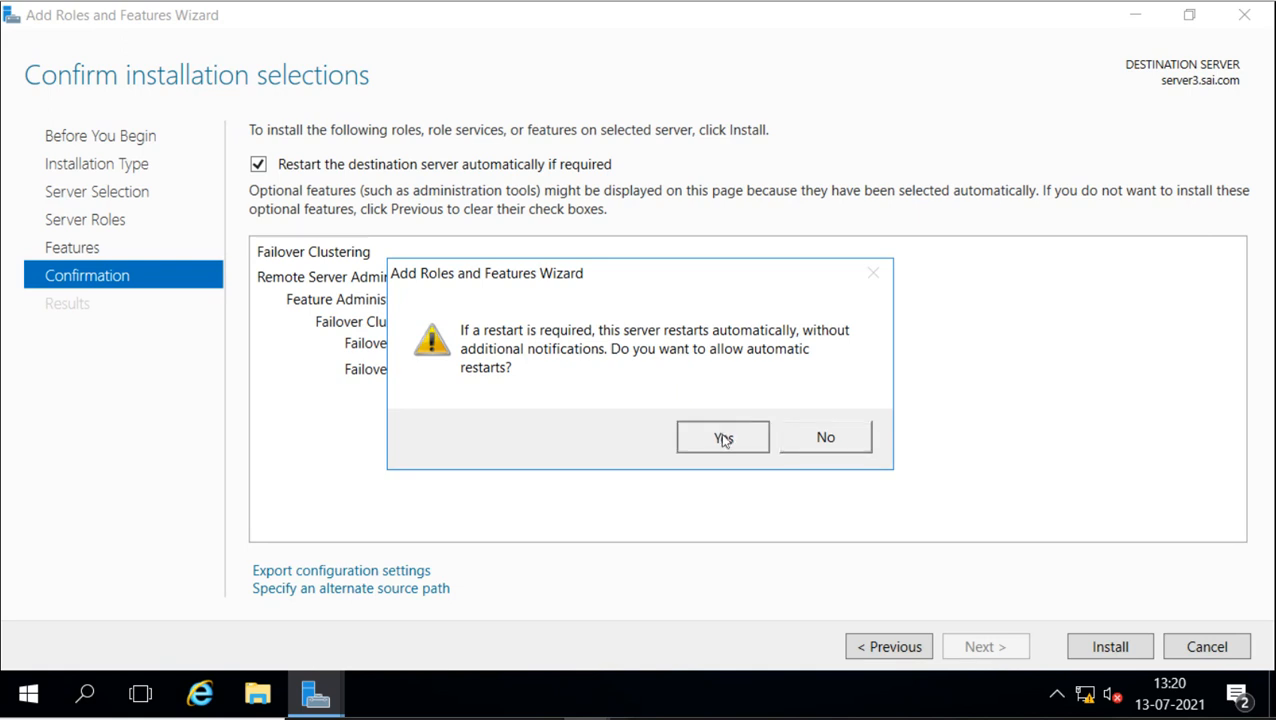
left_click(1094, 648)
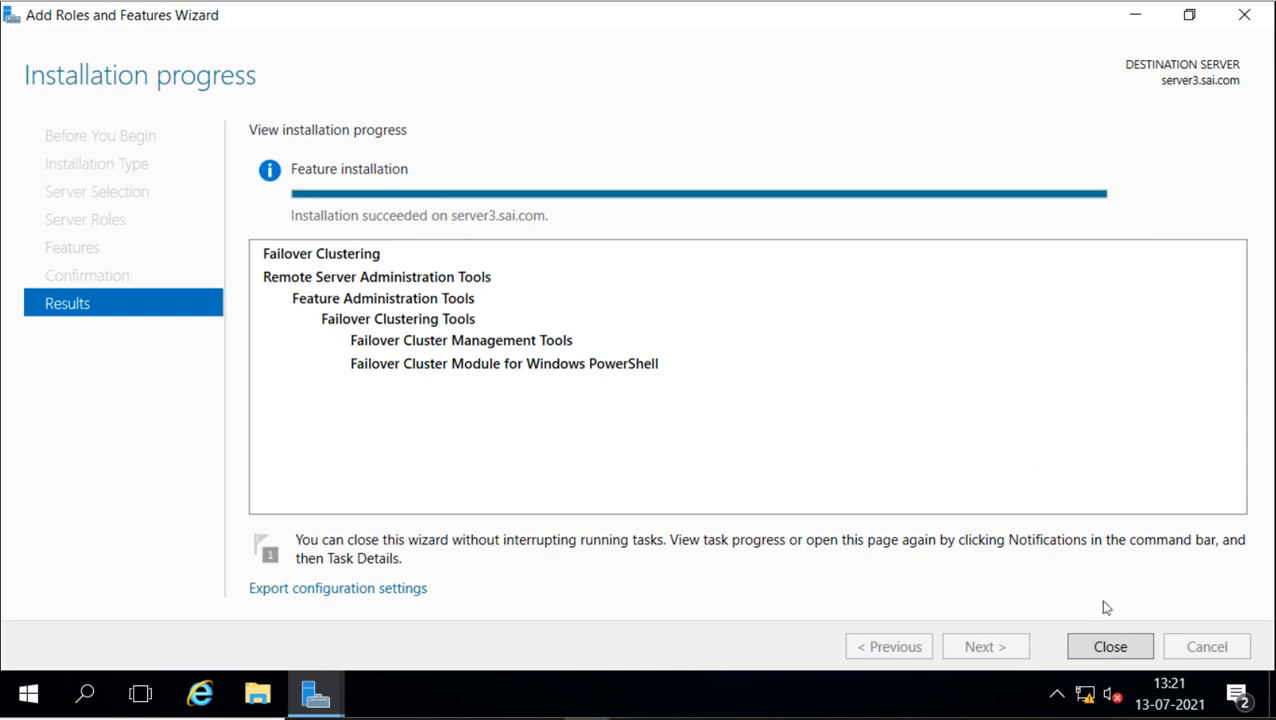
left_click(1110, 647)
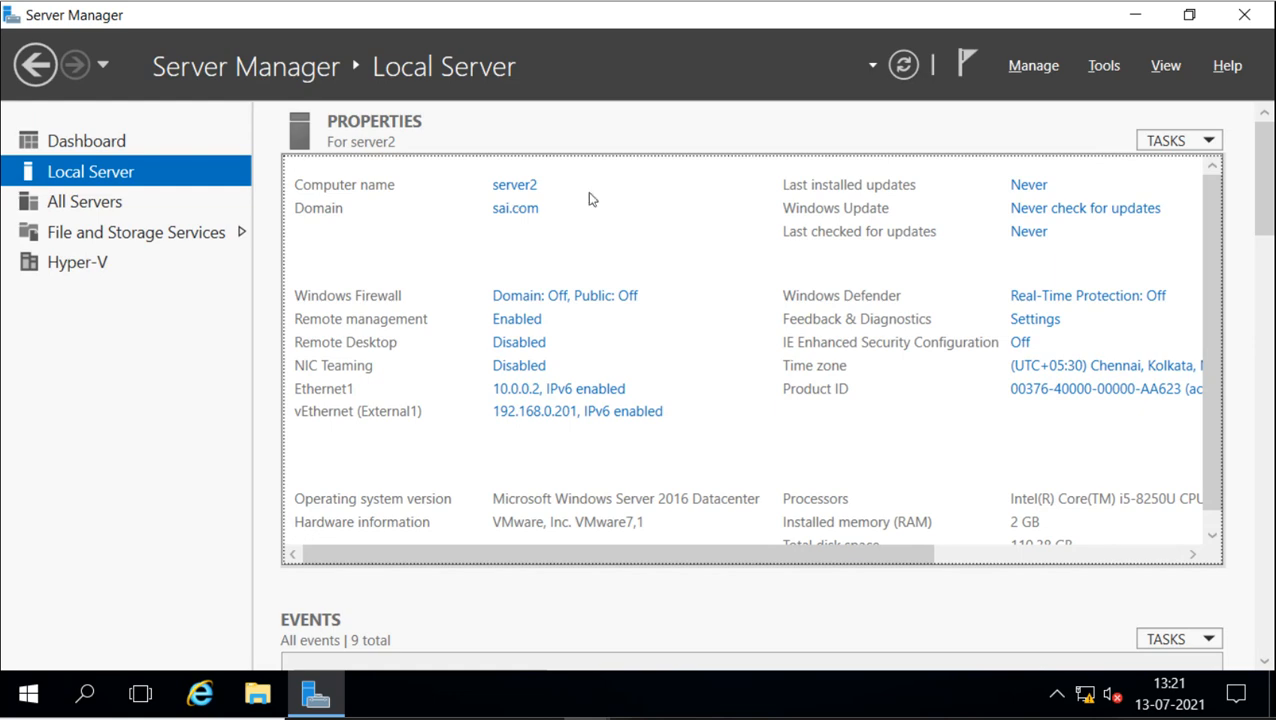
Step: Set up a role-based installation on server2 with the Failover Clustering feature and its required management tools
left_click(1032, 74)
left_click(1032, 88)
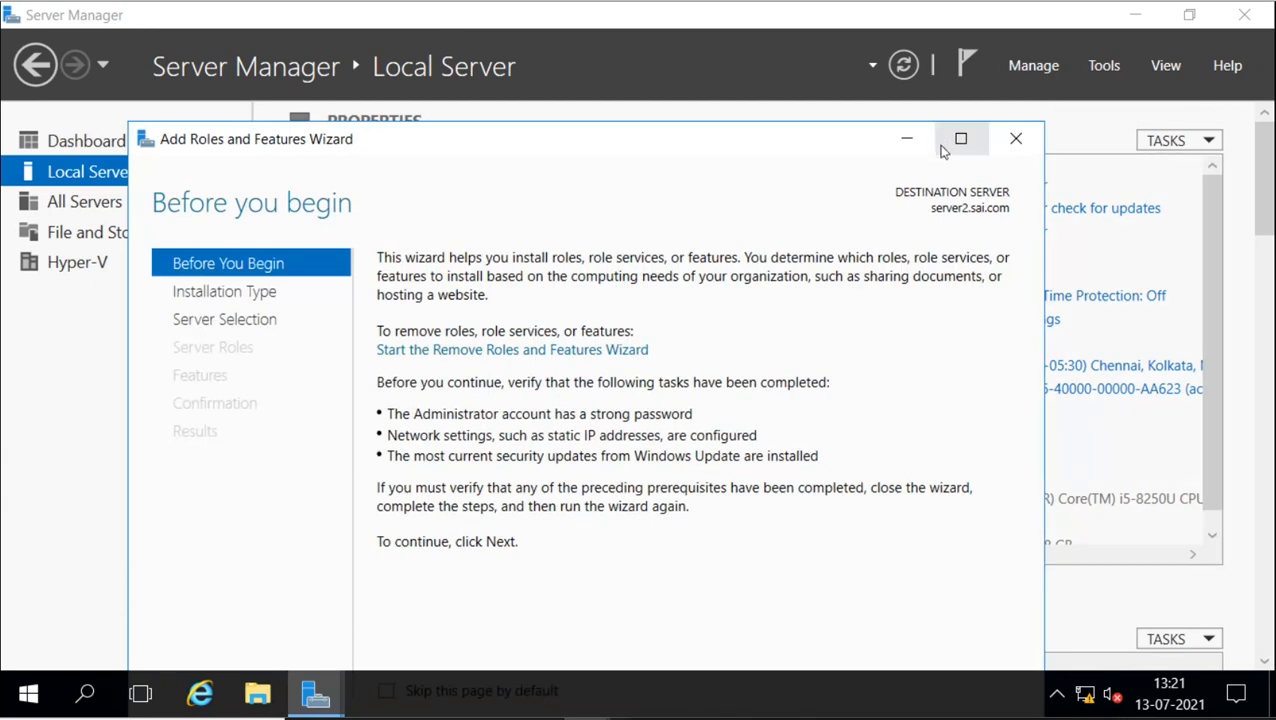
left_click(958, 140)
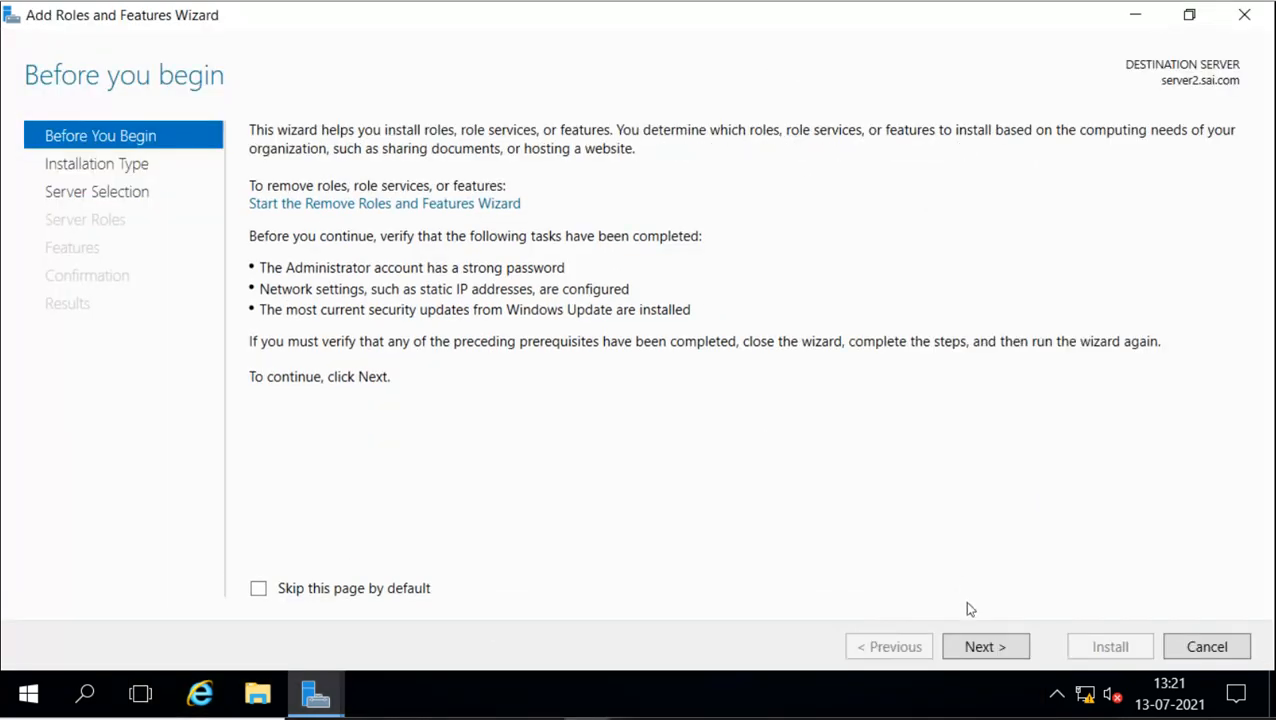
left_click(982, 648)
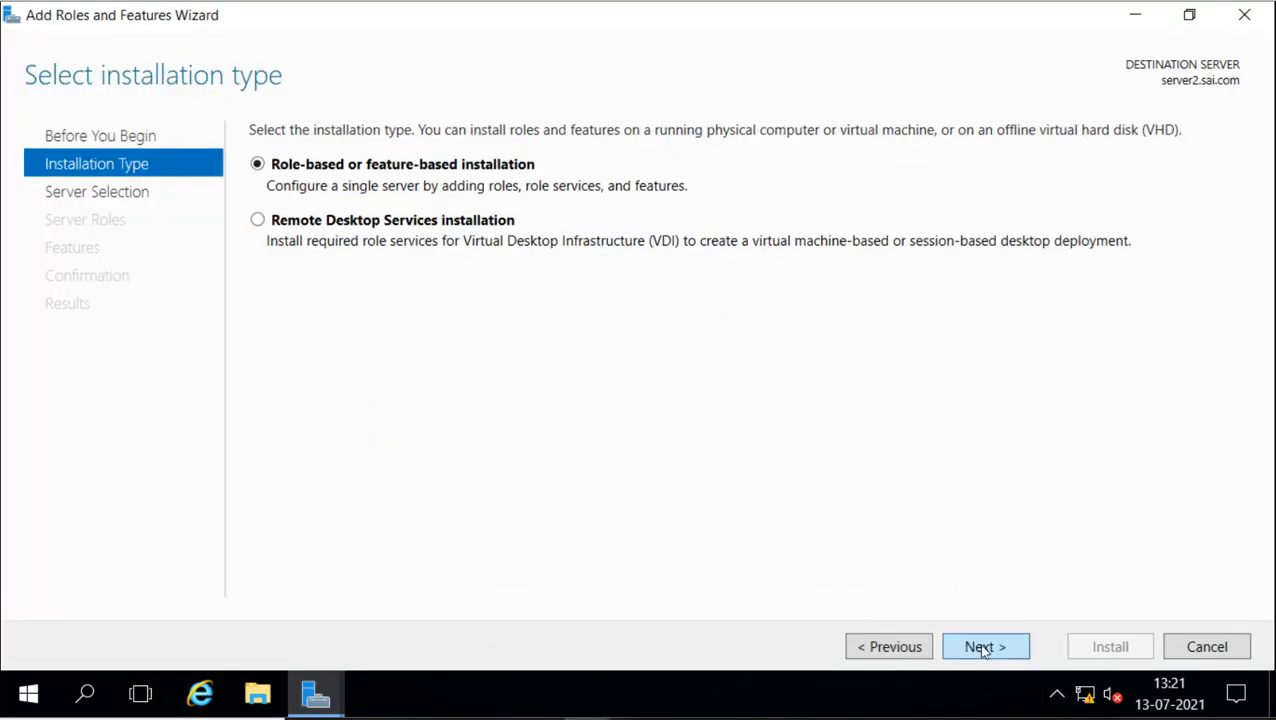
left_click(982, 648)
left_click(982, 648)
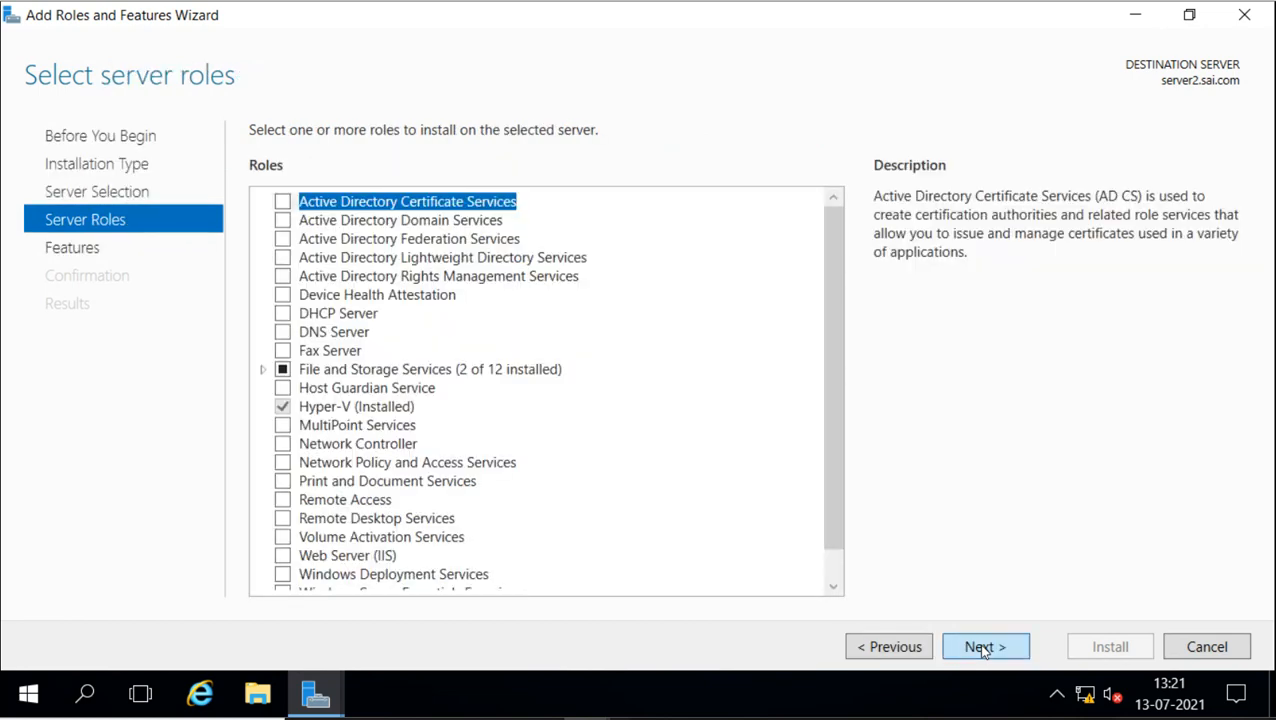
left_click(983, 649)
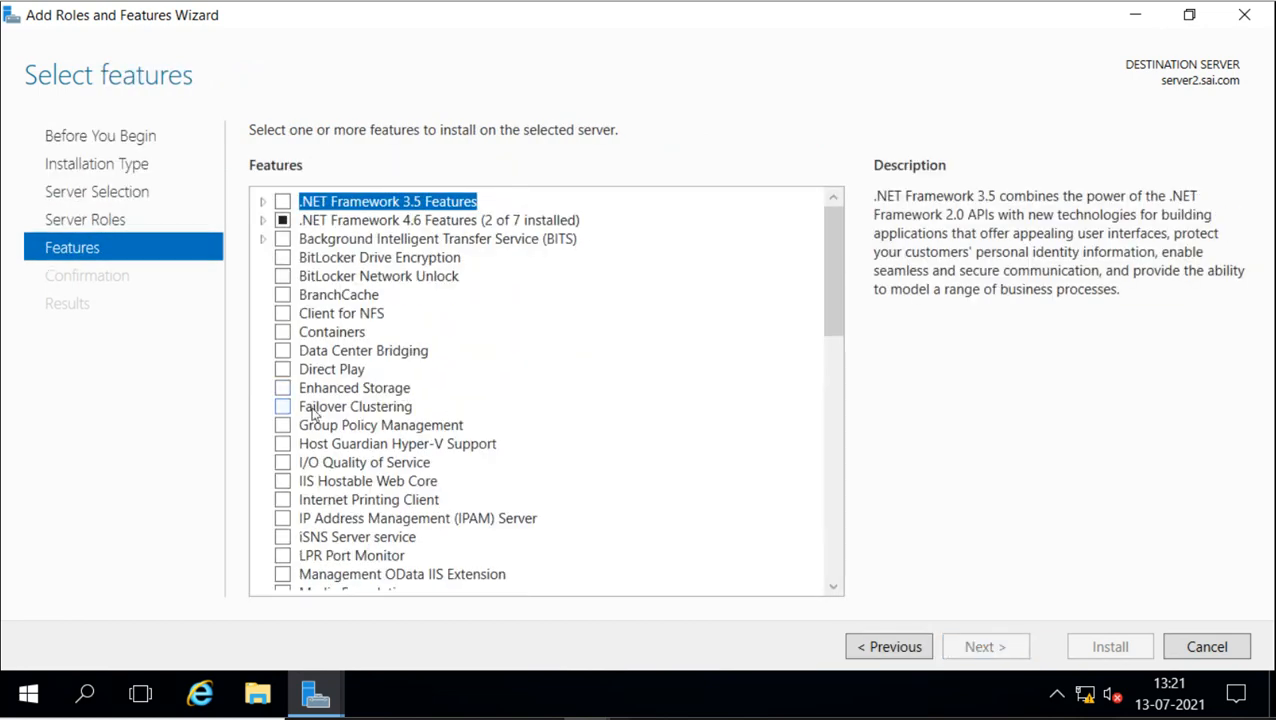
left_click(284, 407)
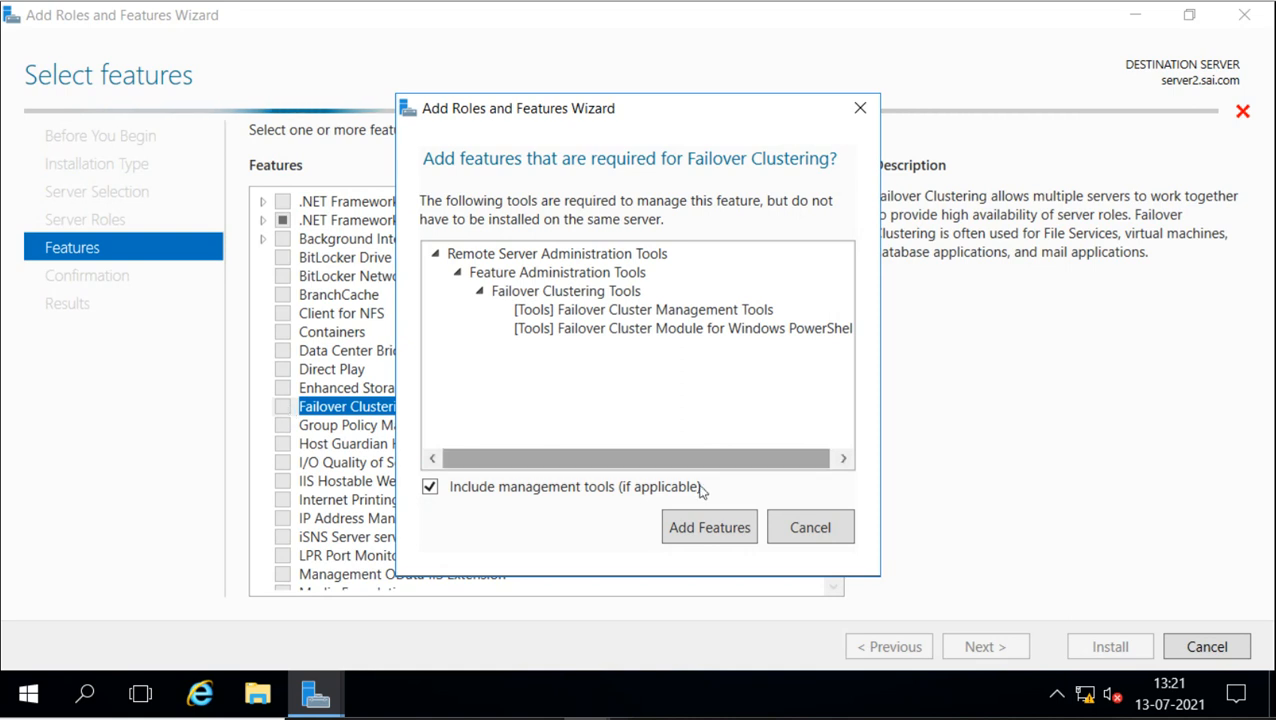
left_click(706, 527)
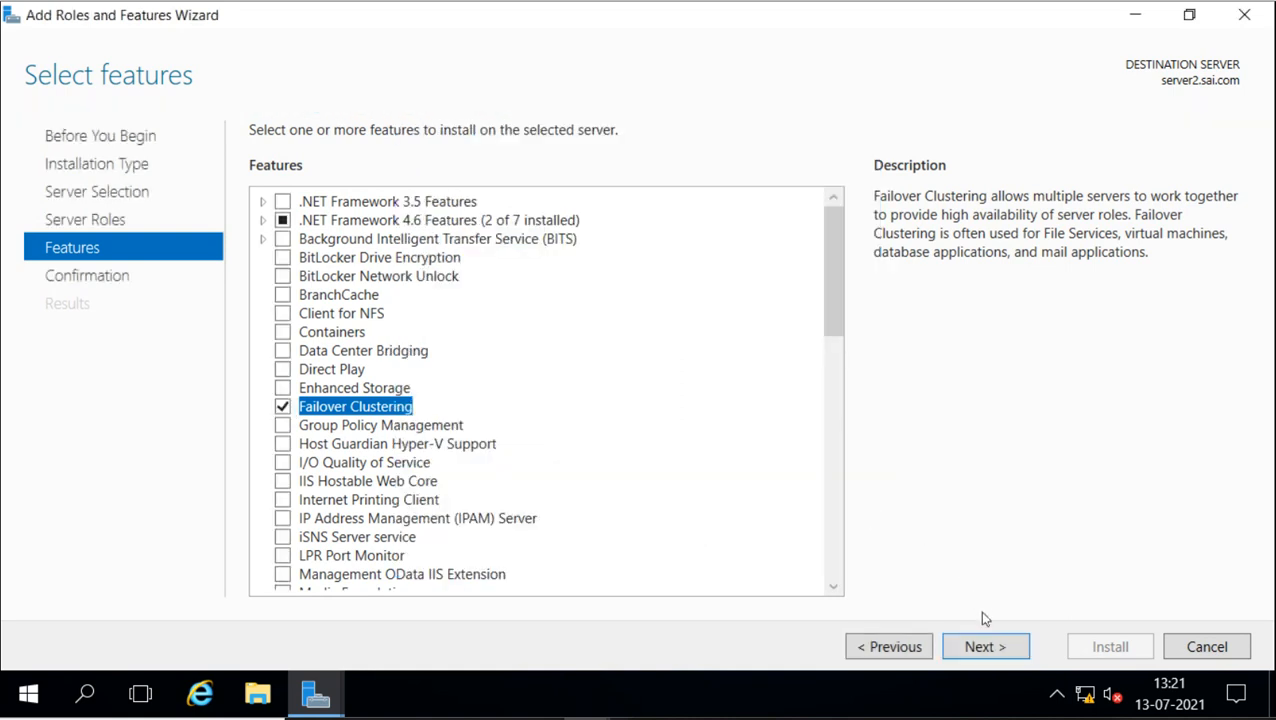
left_click(988, 649)
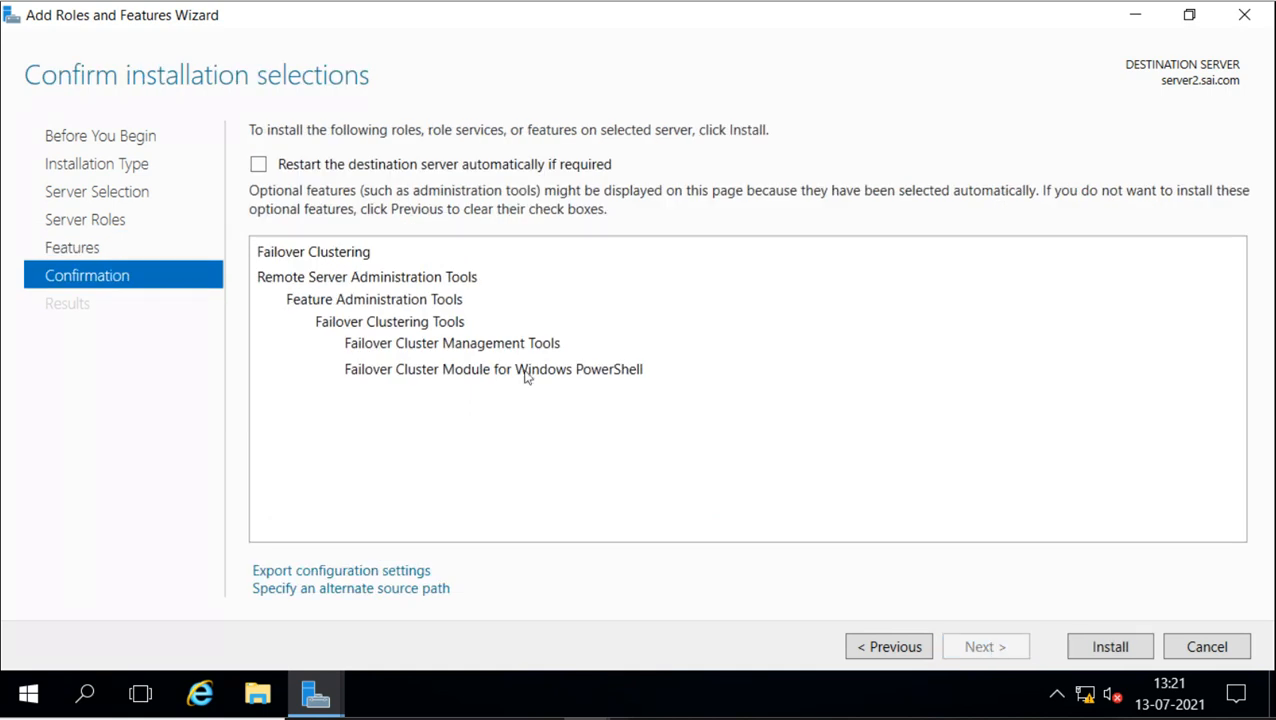
Step: Allow automatic restart of the destination server, install Failover Clustering on server2 and close the wizard
left_click(258, 165)
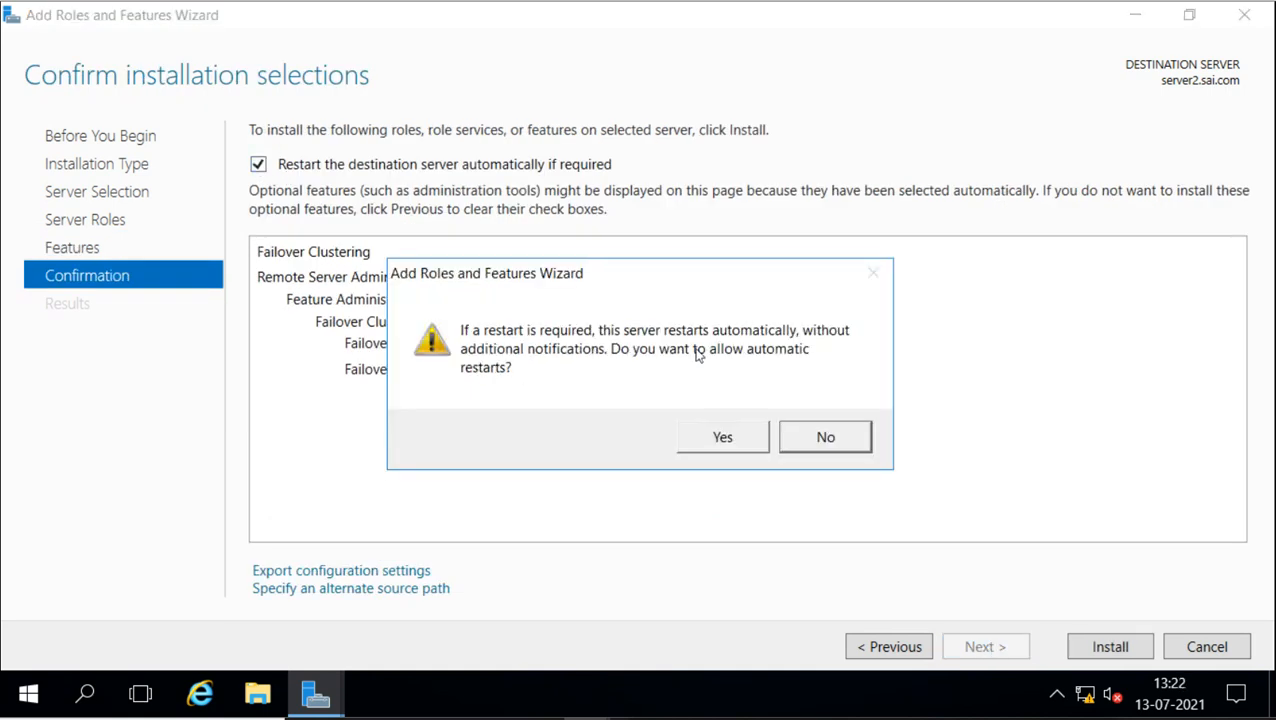
left_click(714, 439)
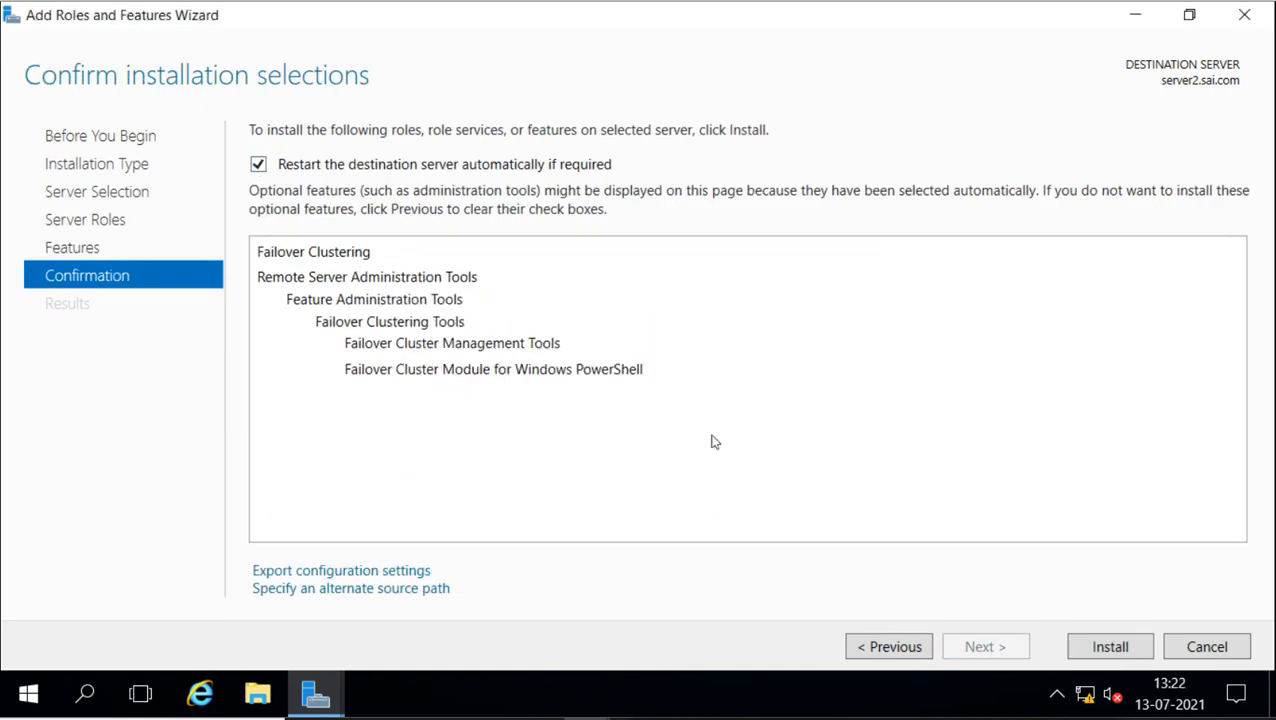
left_click(1107, 645)
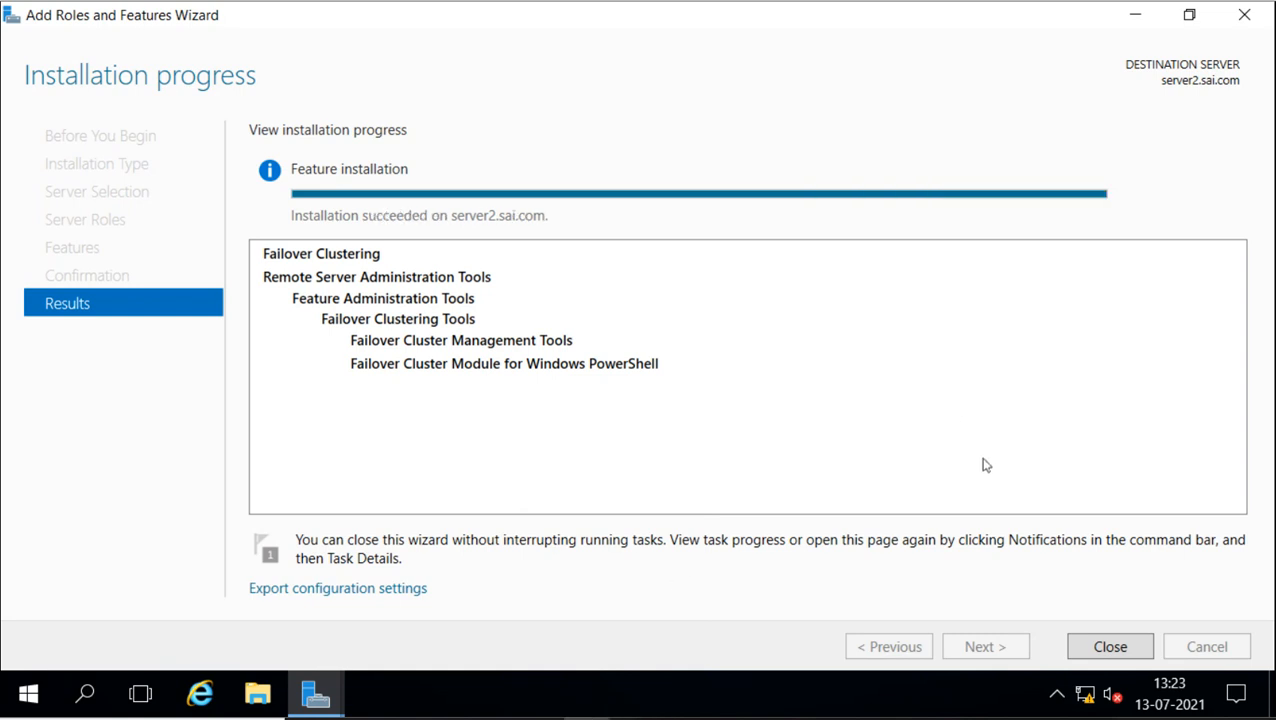
left_click(1095, 650)
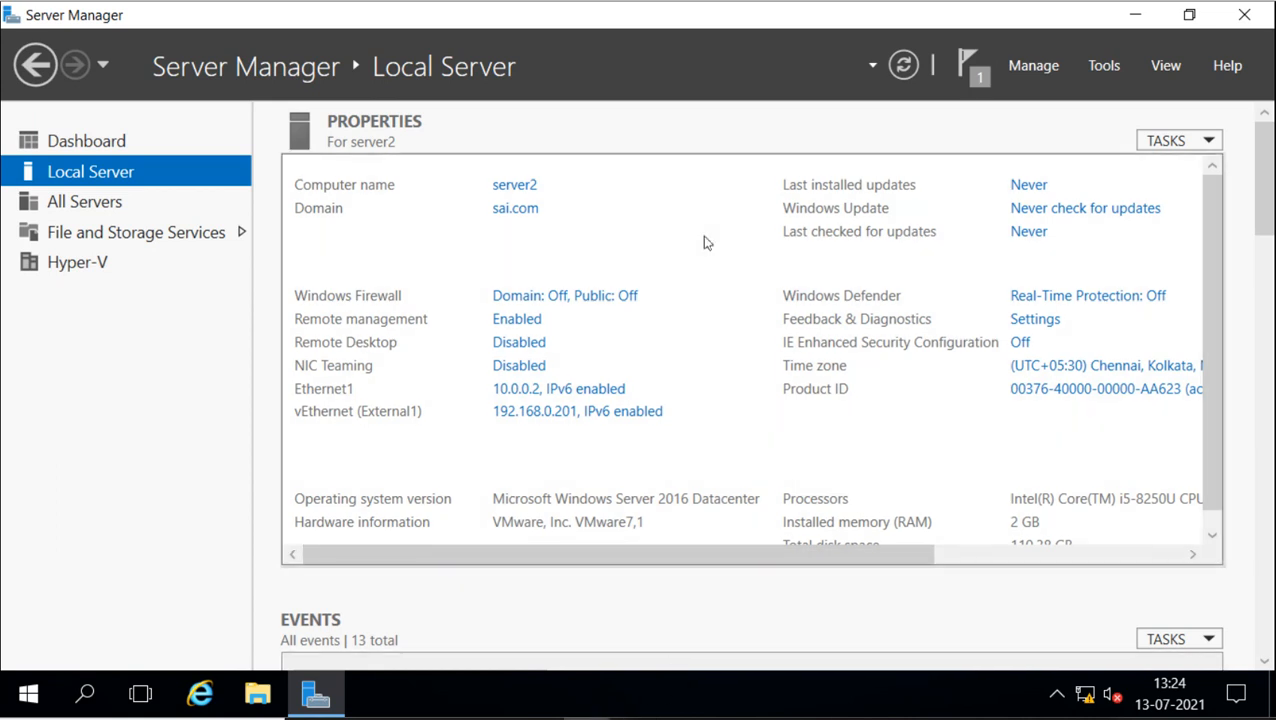
Step: Open Failover Cluster Manager on server2, maximize it and look through its overview and management sections
left_click(1104, 66)
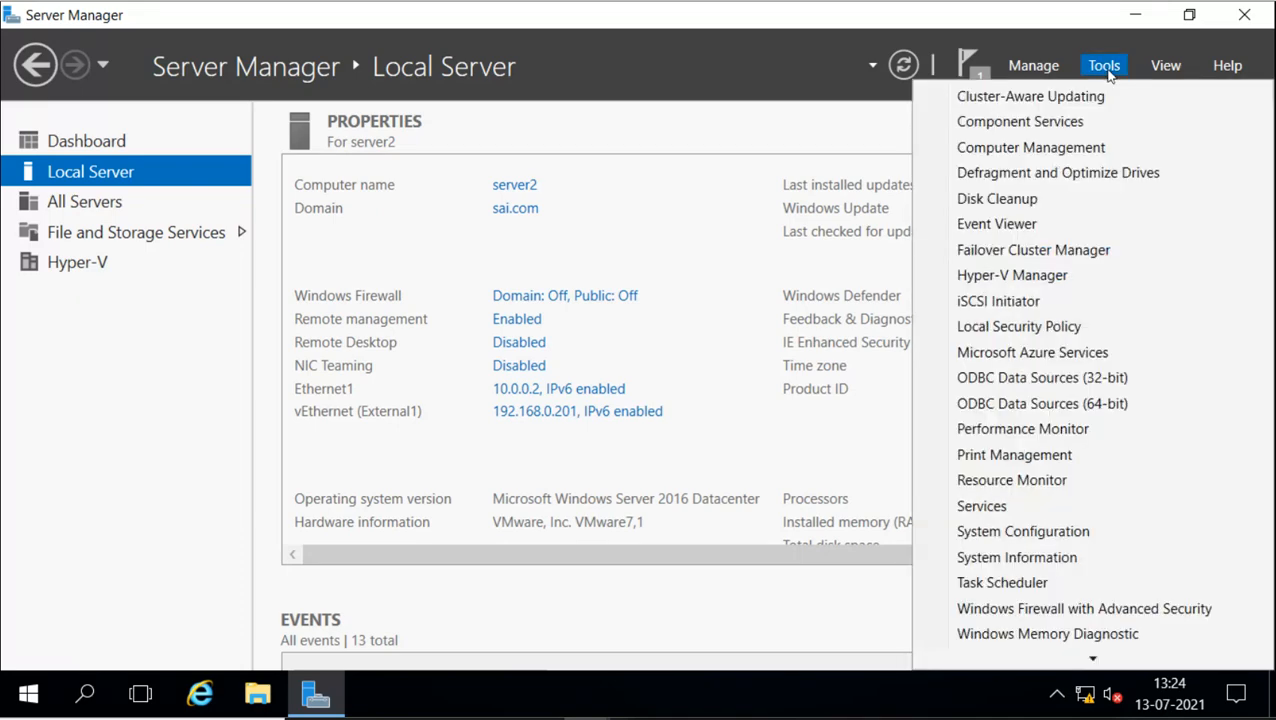
left_click(1068, 258)
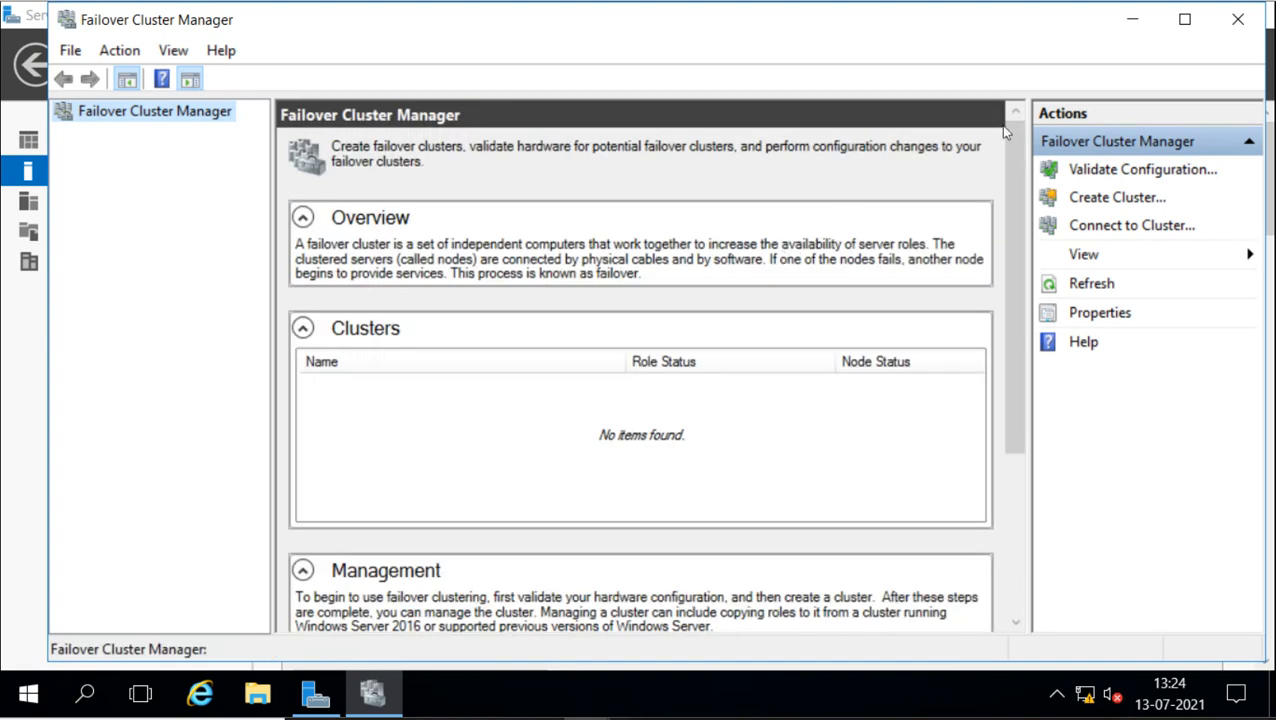
left_click(1184, 19)
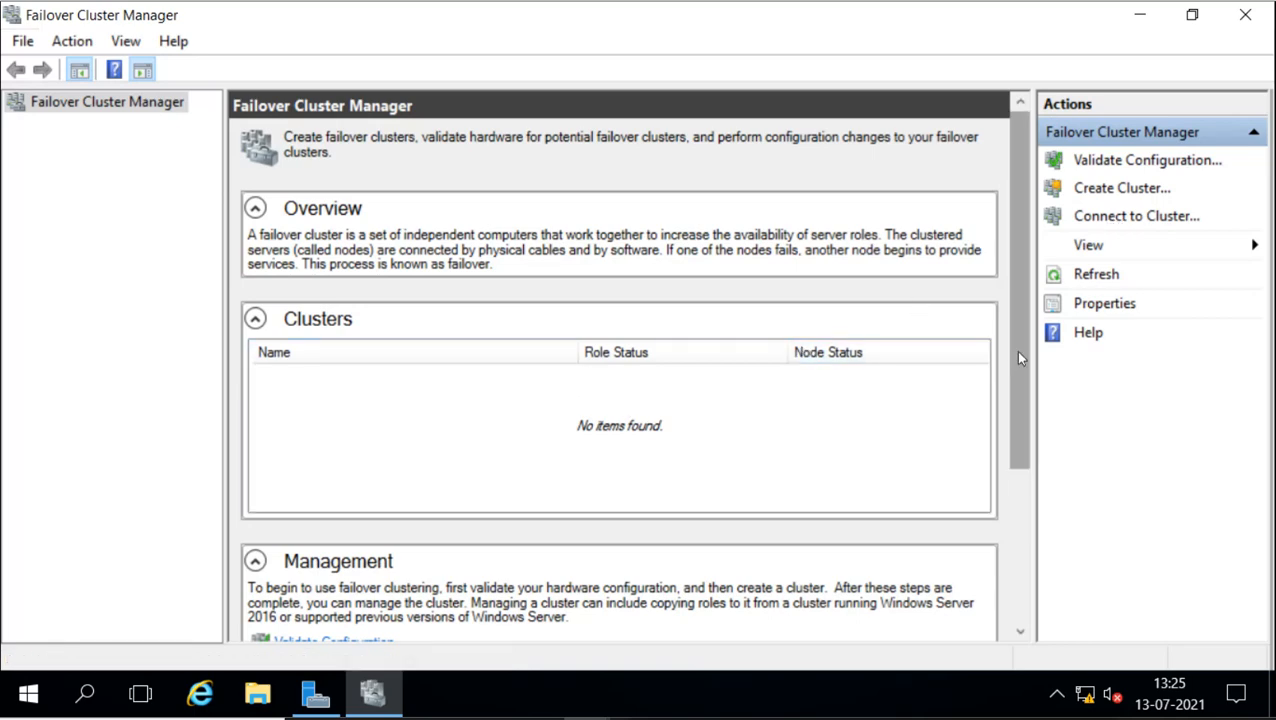
left_click_drag(1019, 360, 1027, 527)
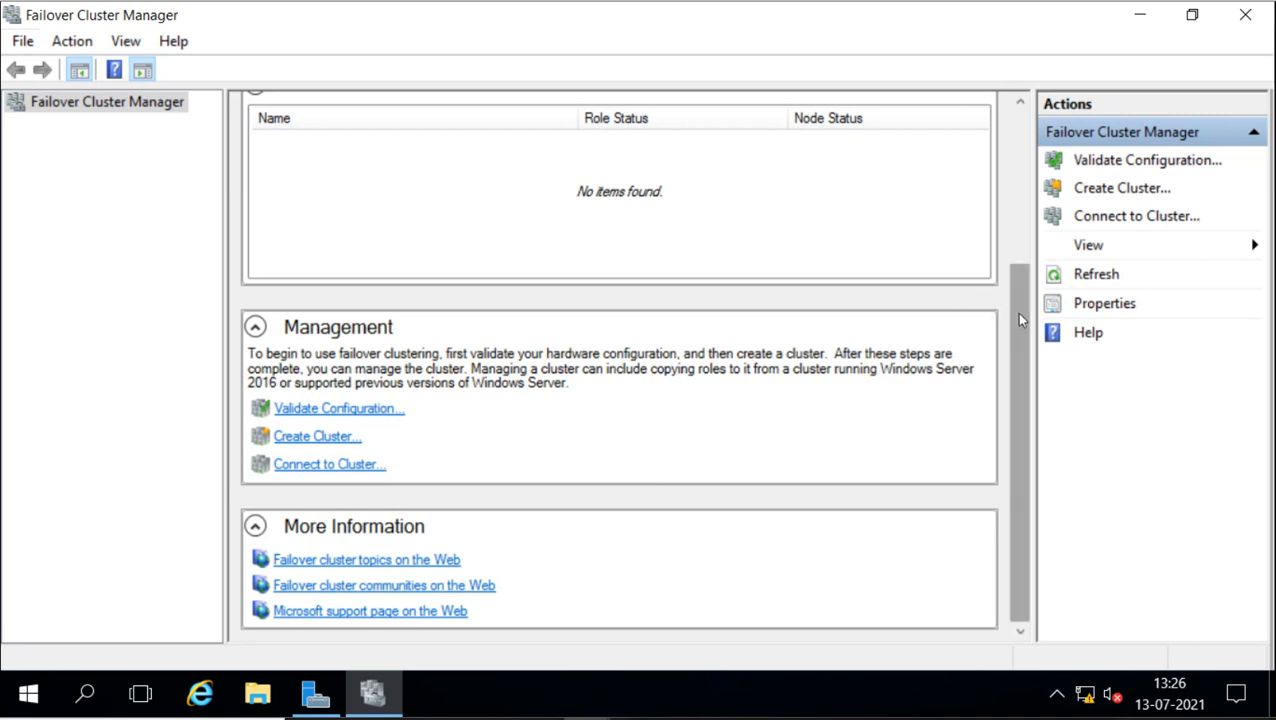
left_click_drag(1016, 312, 1020, 146)
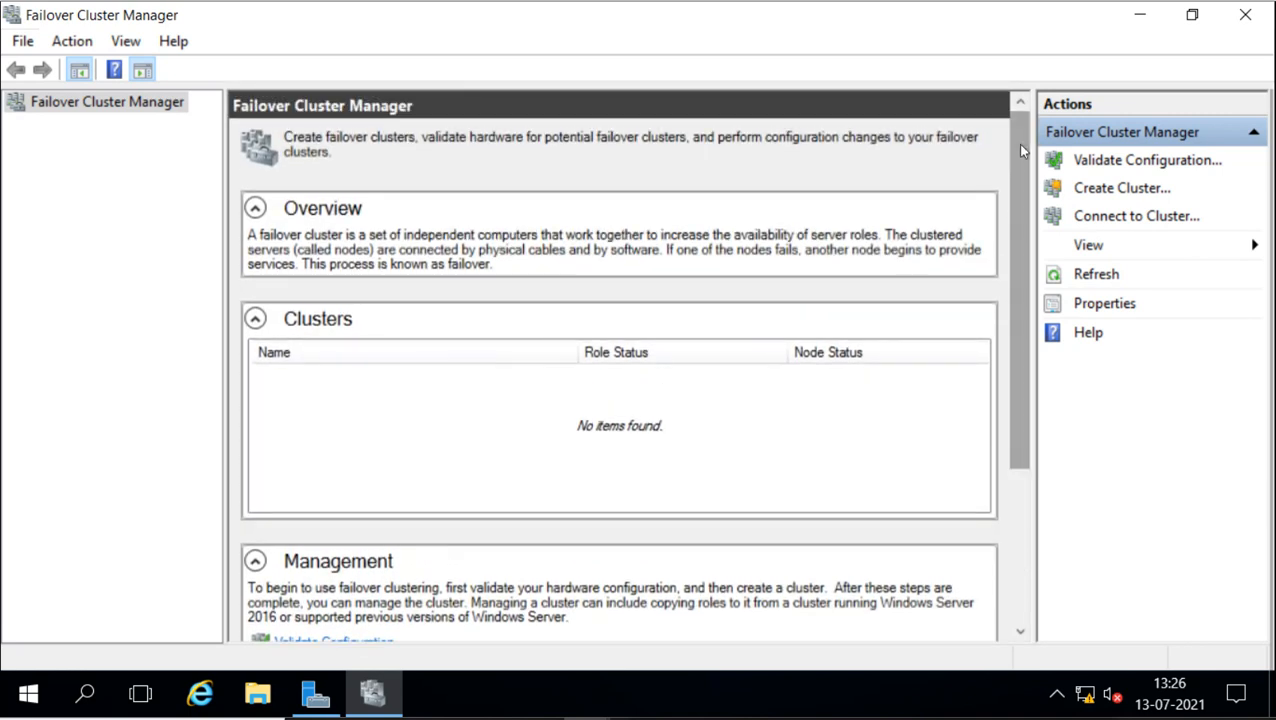
Step: Start validating a cluster configuration and add server2 from the sai.com domain to the servers to test
left_click(1105, 160)
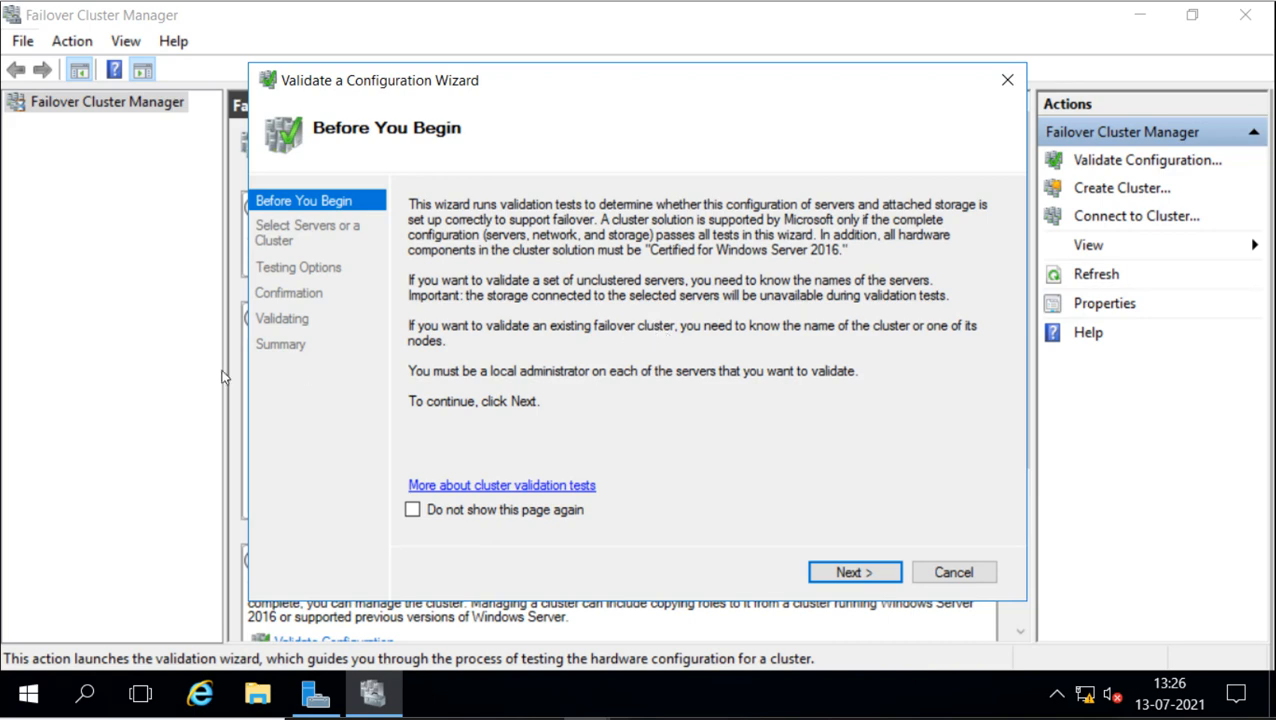
left_click(36, 694)
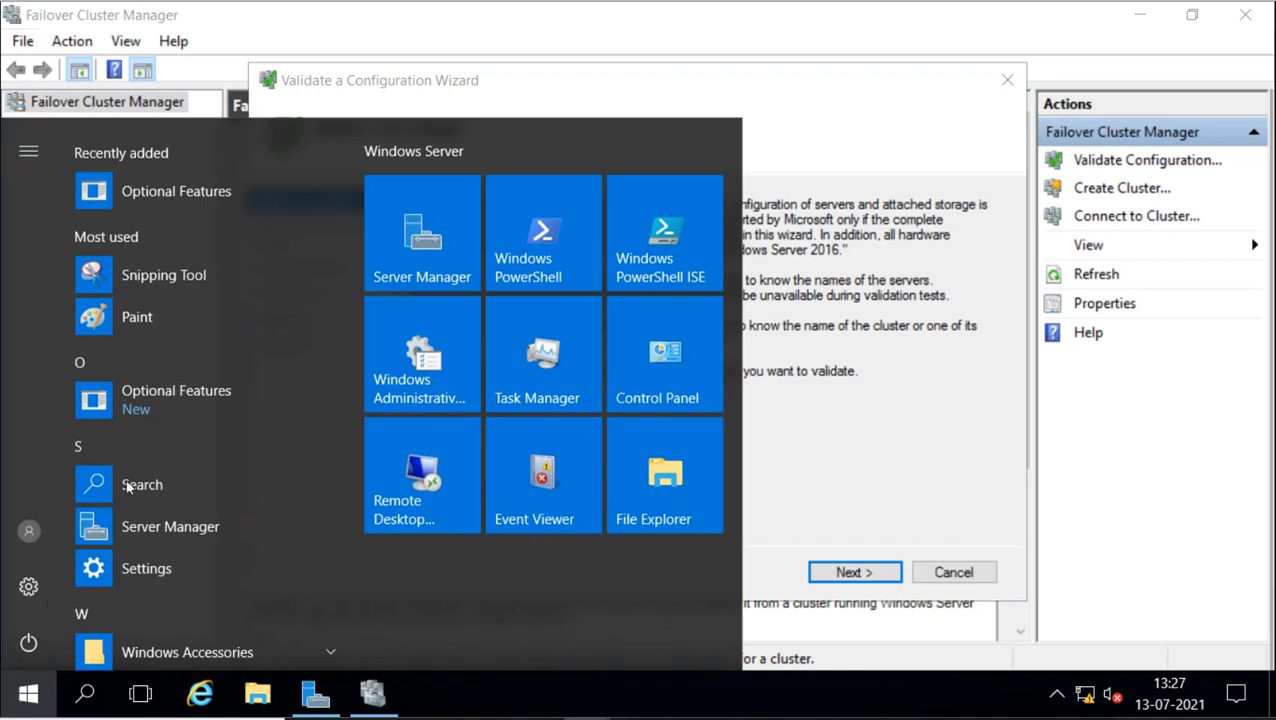
left_click(931, 444)
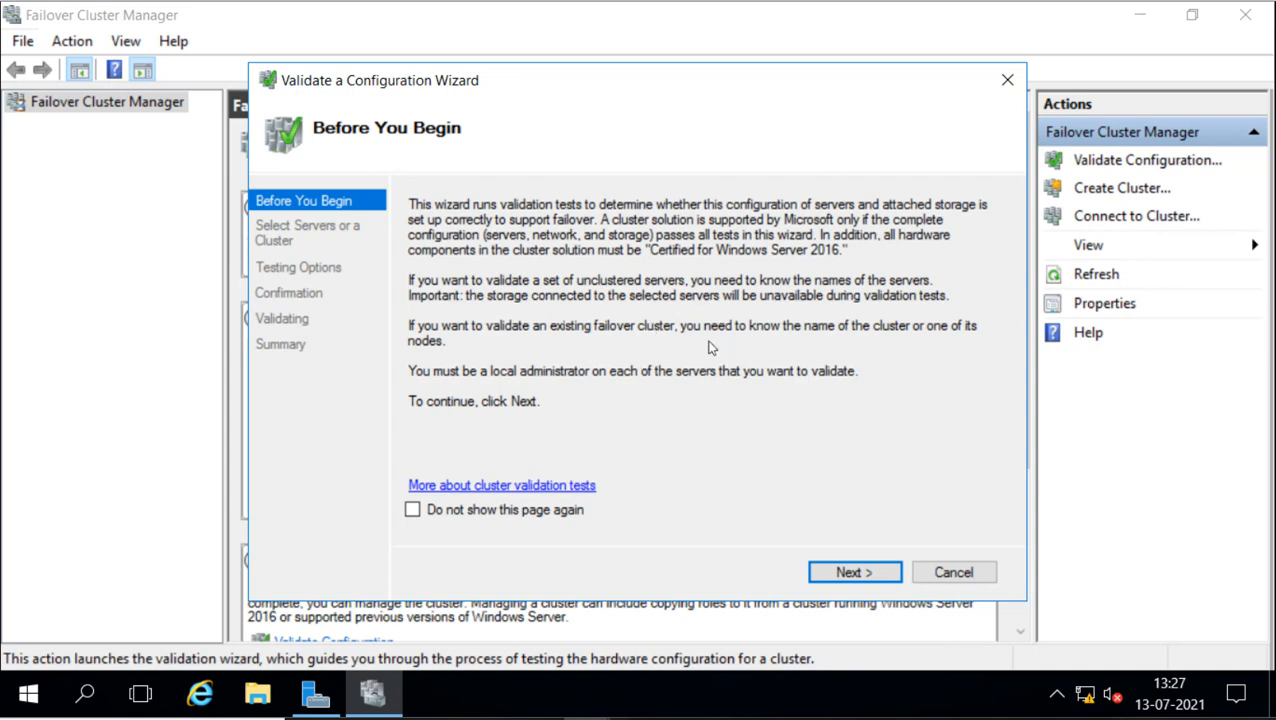
left_click(853, 572)
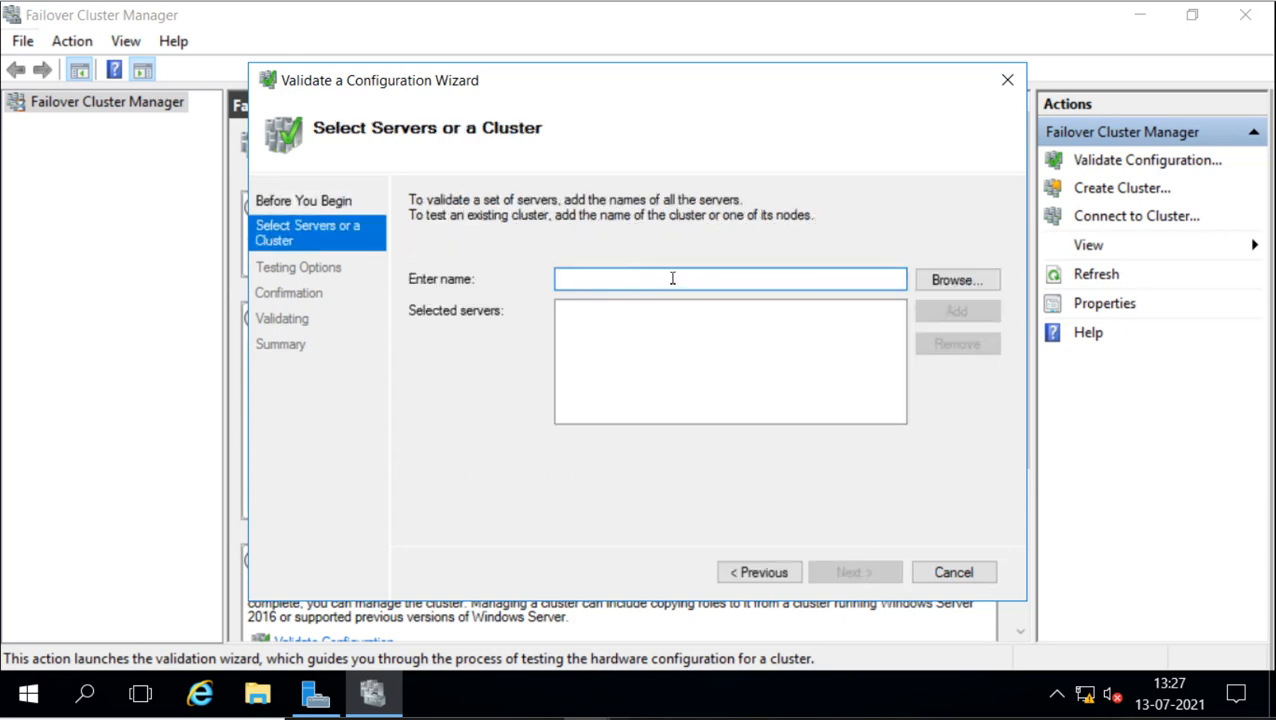
left_click(937, 281)
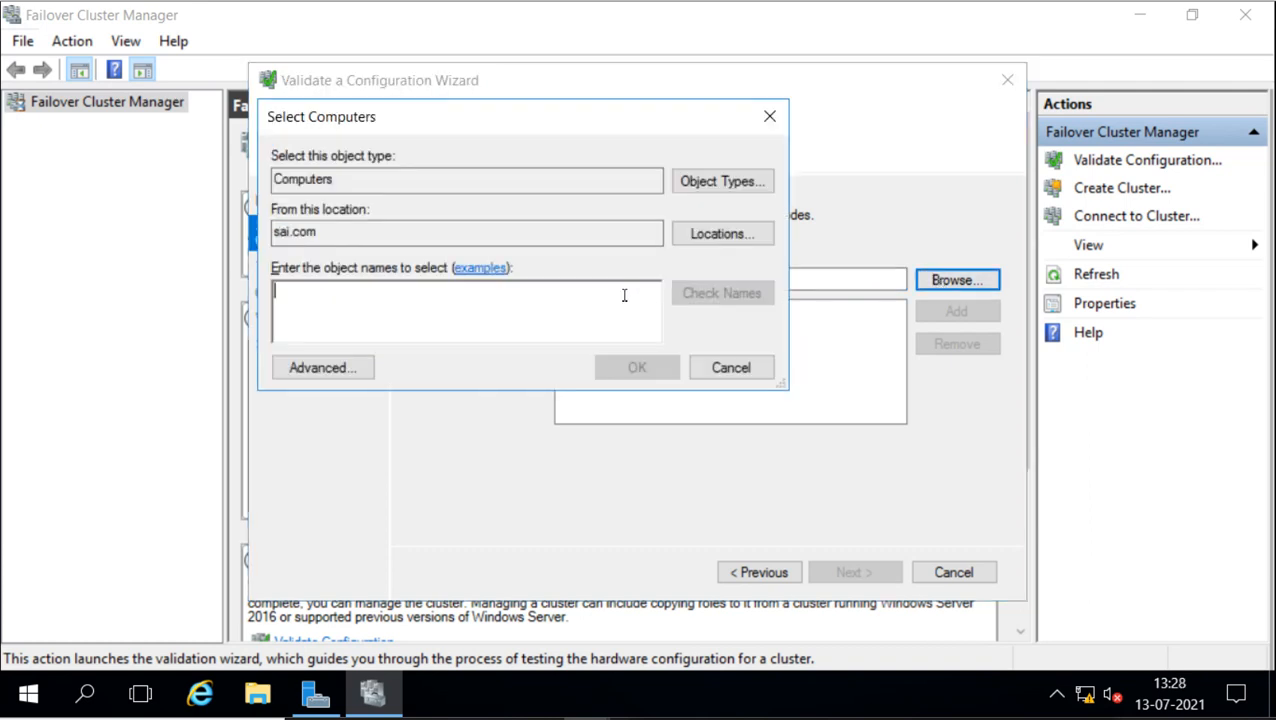
type("server2")
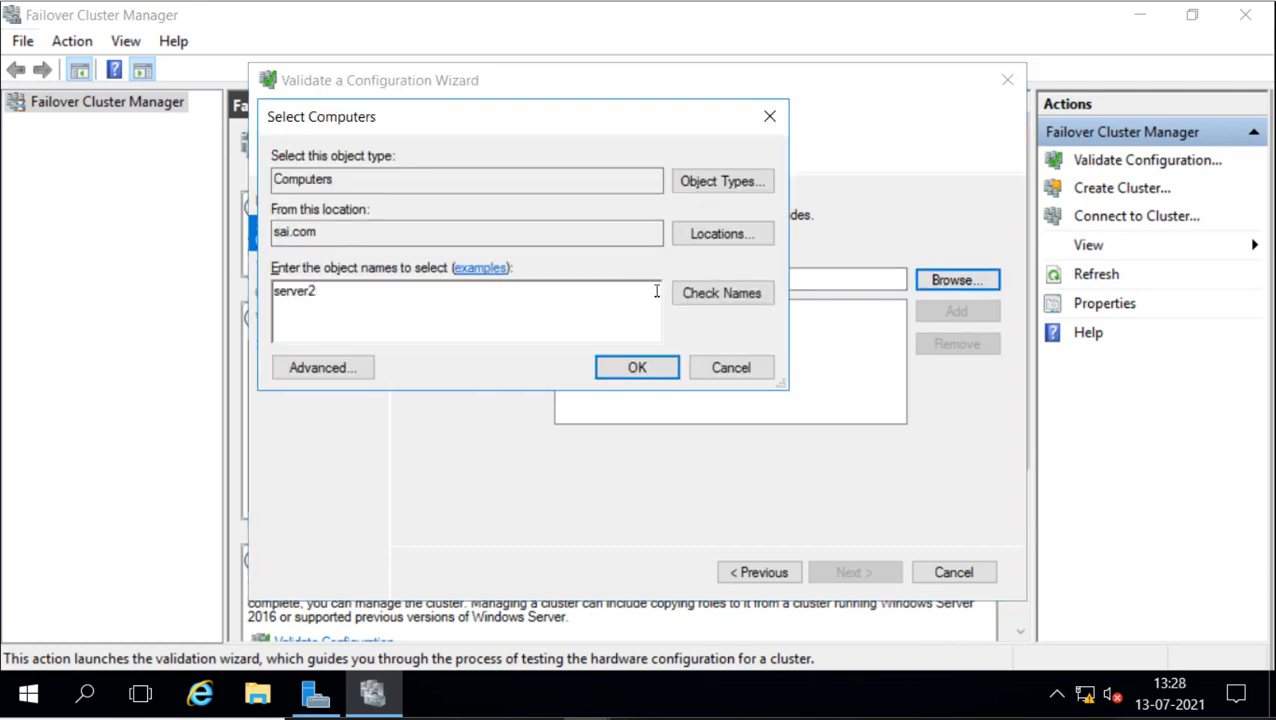
left_click(722, 293)
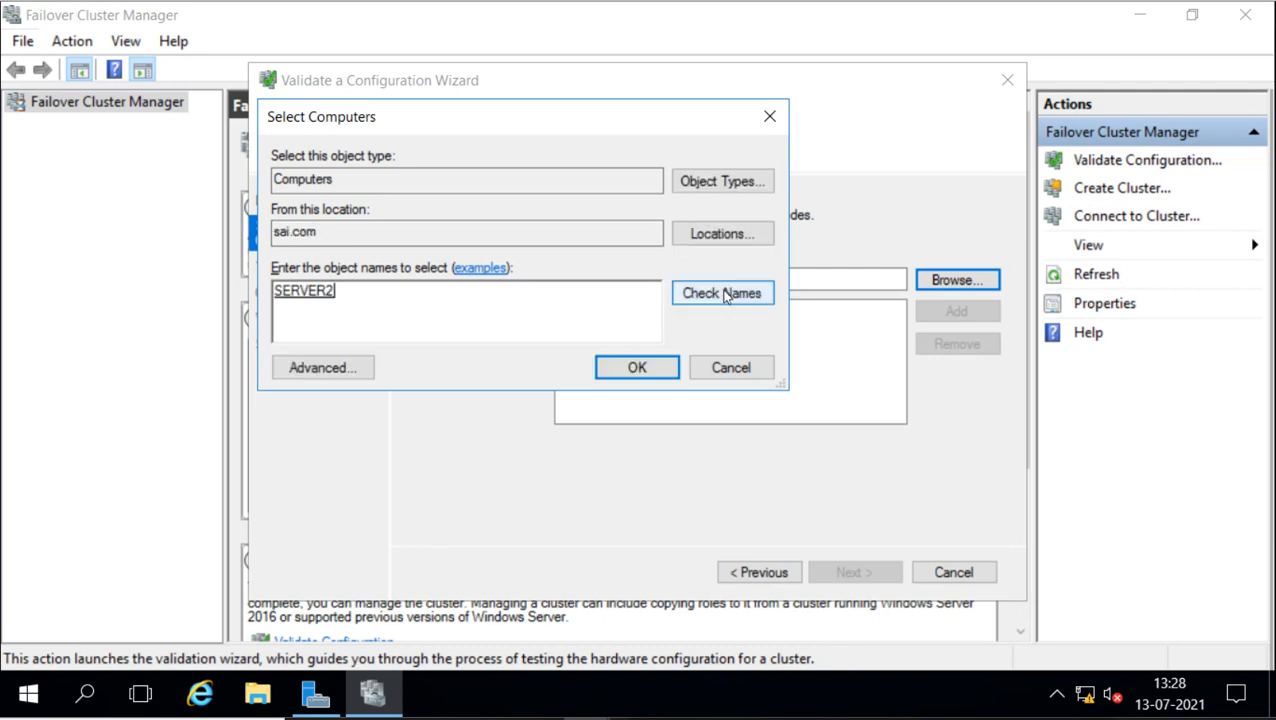
left_click(636, 369)
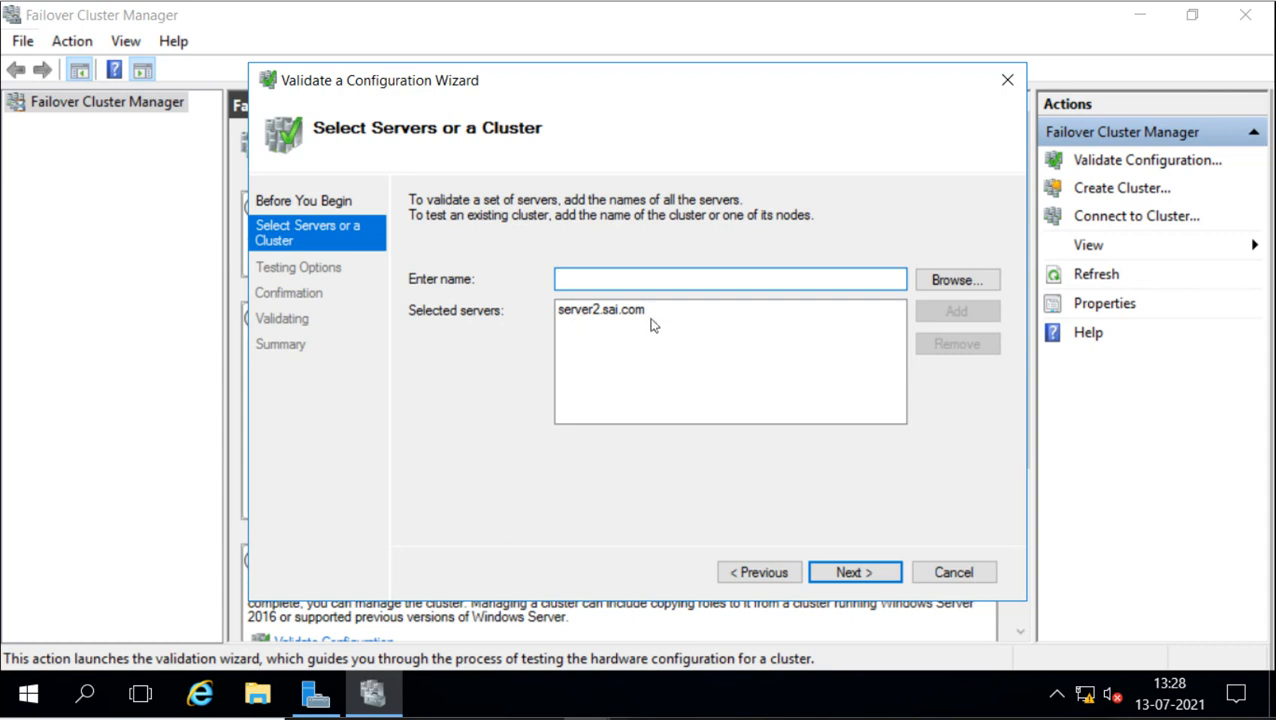
Step: Add server3 from the sai.com domain to the servers to validate and check both entries
left_click(940, 282)
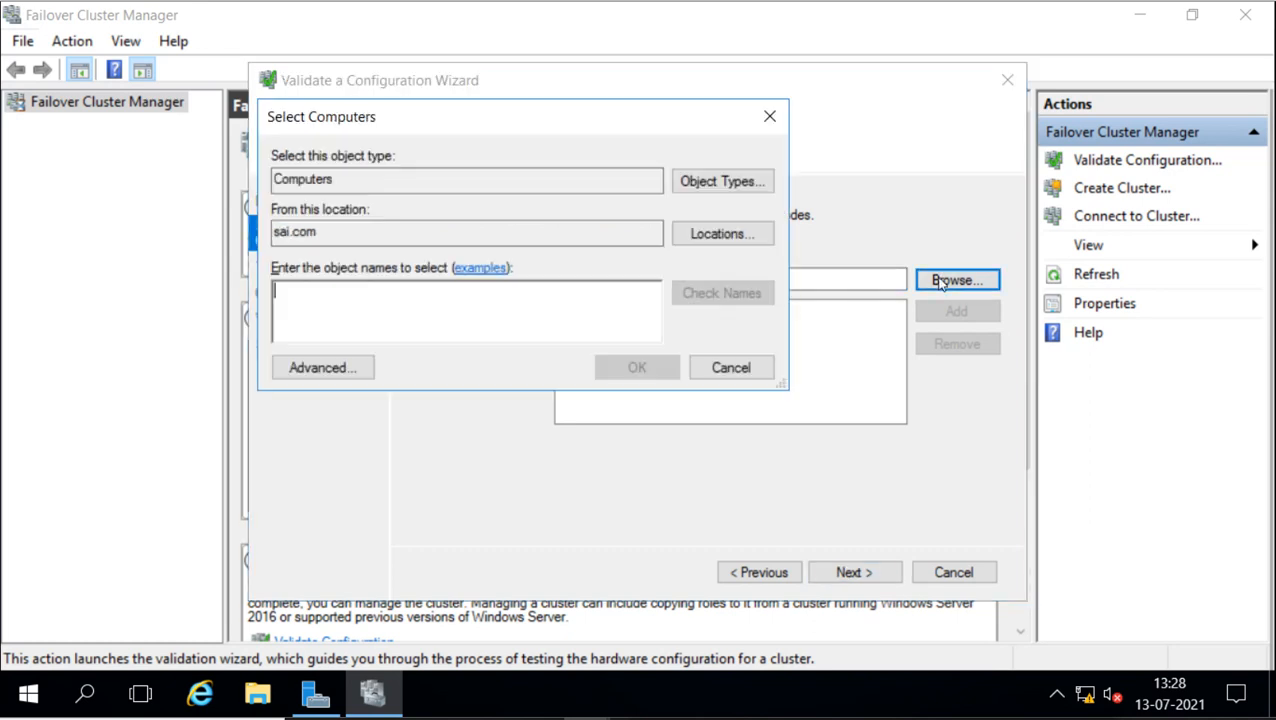
type("ser")
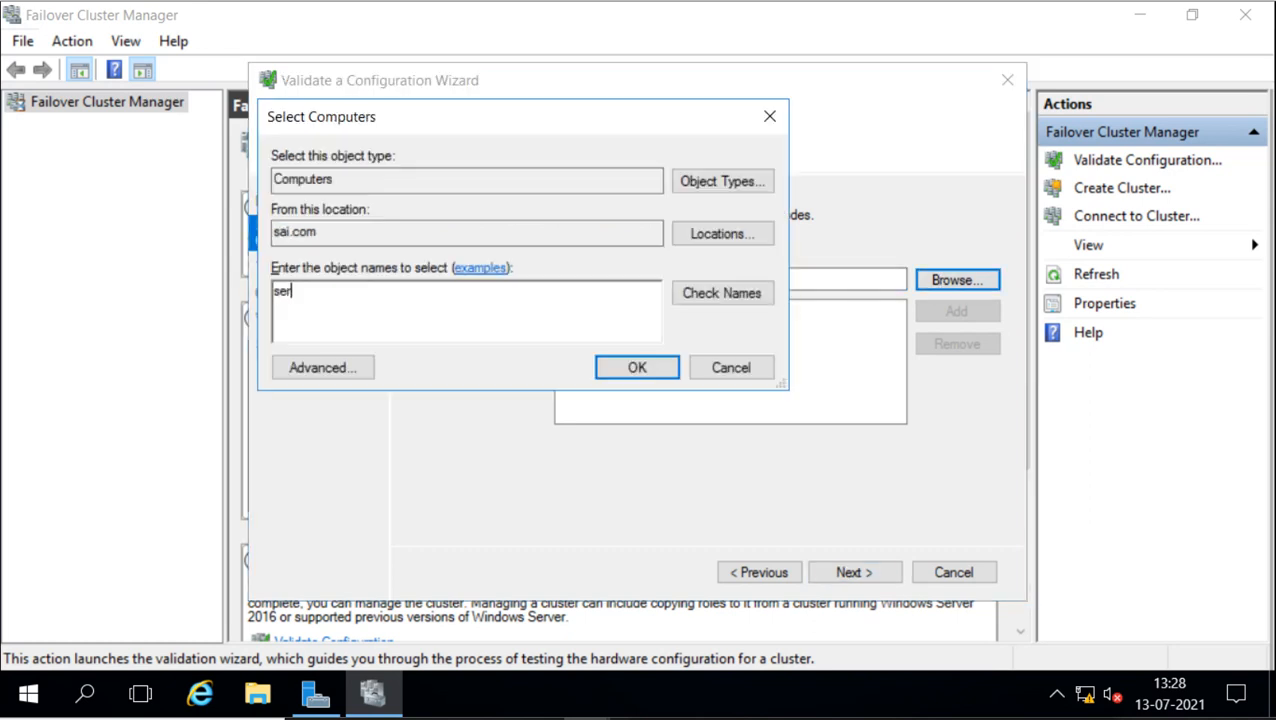
type("ver3")
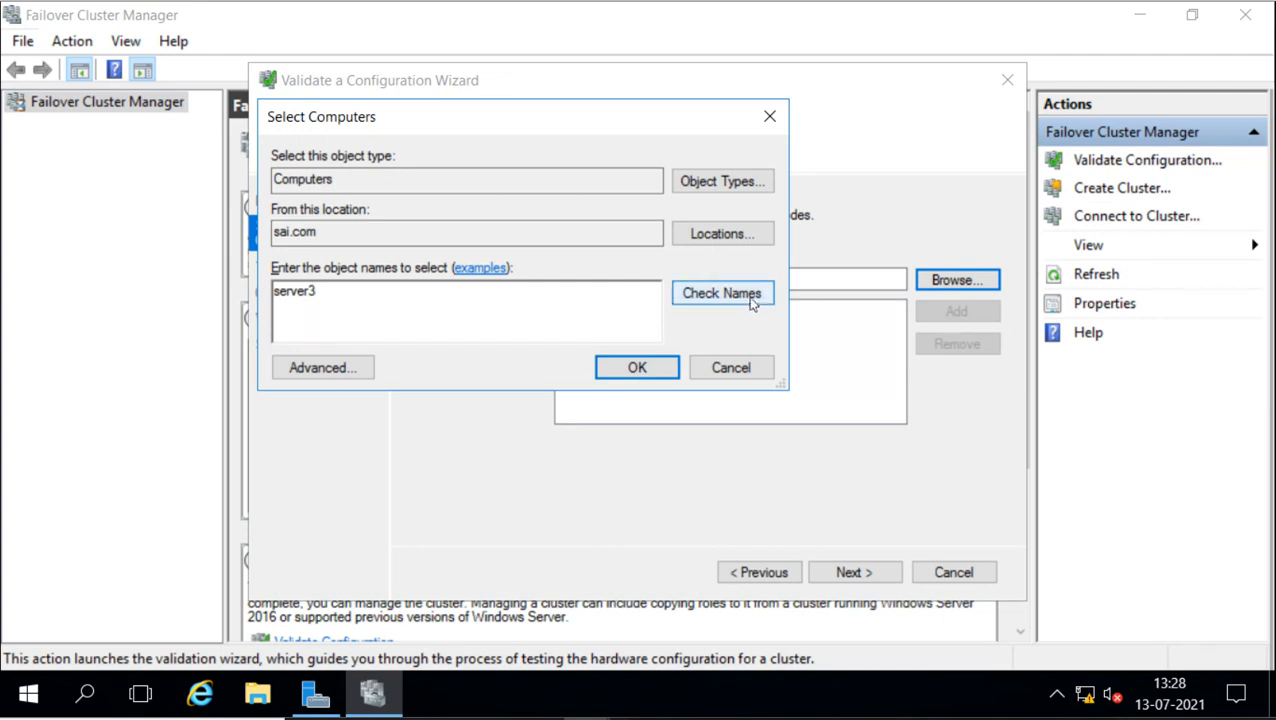
left_click(752, 303)
left_click(633, 367)
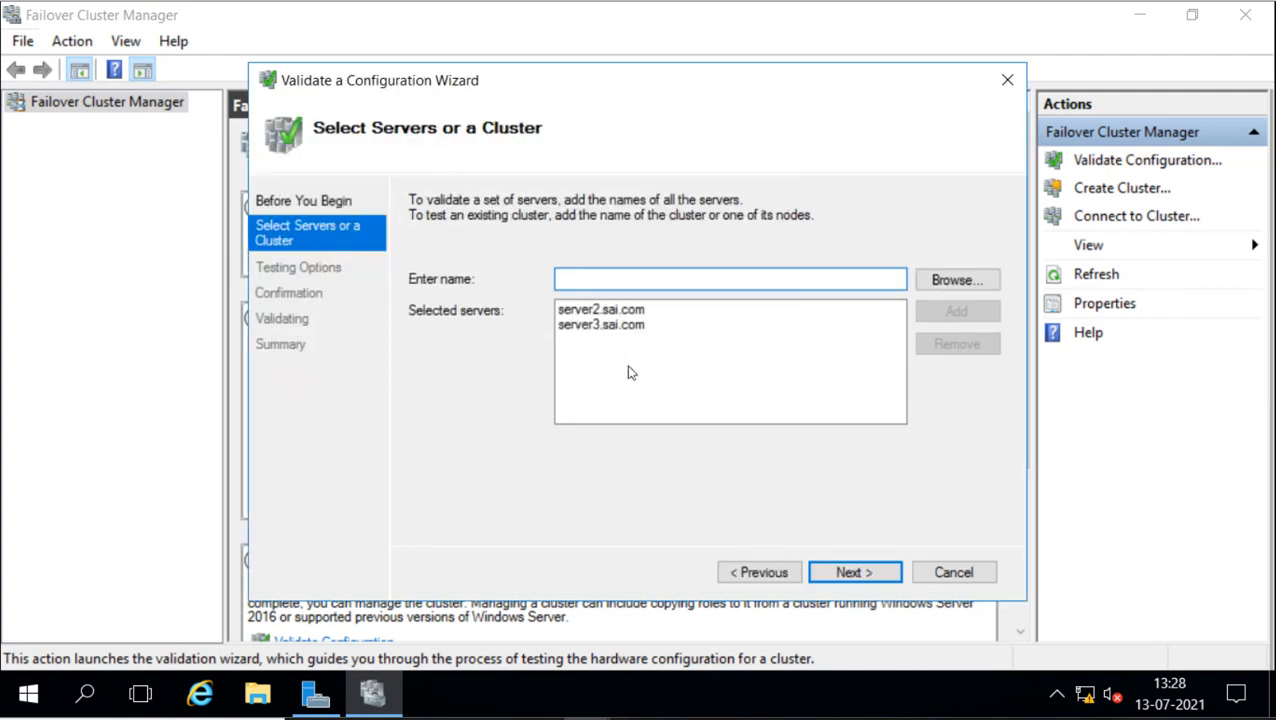
left_click(614, 313)
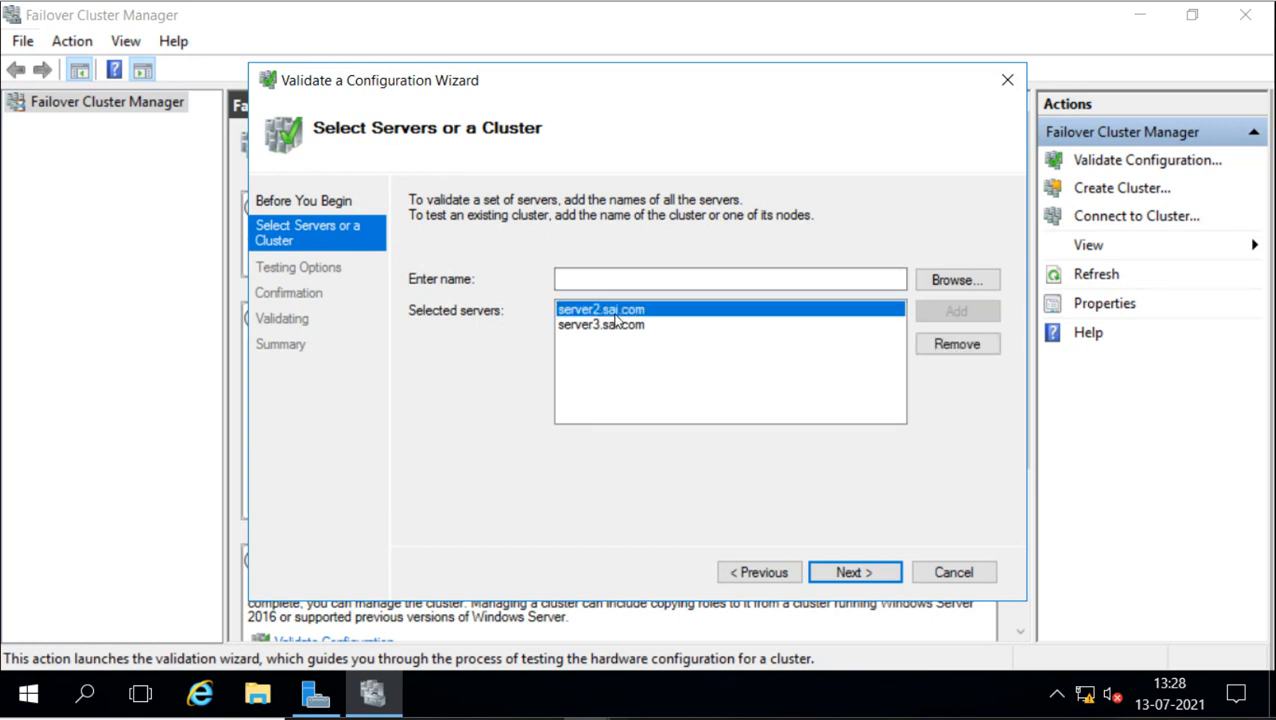
left_click(617, 331)
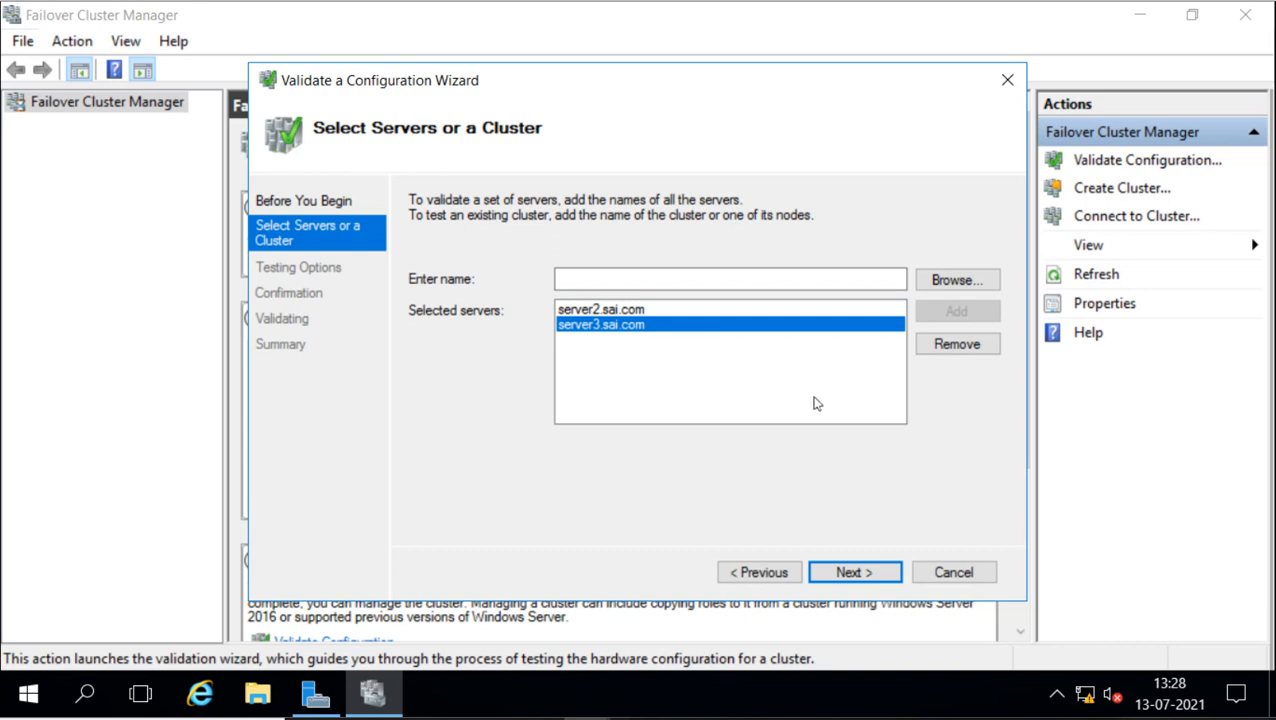
Step: Run all cluster validation tests on server2.sai.com and server3.sai.com
left_click(852, 572)
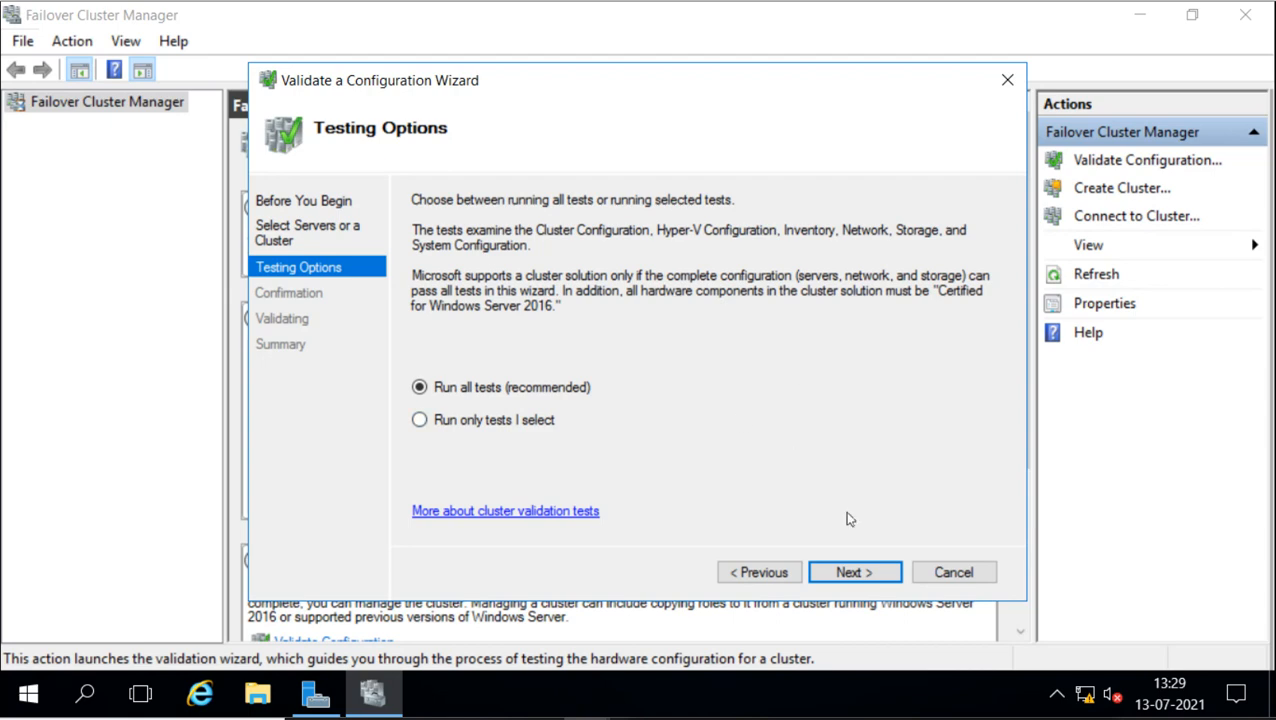
left_click(853, 574)
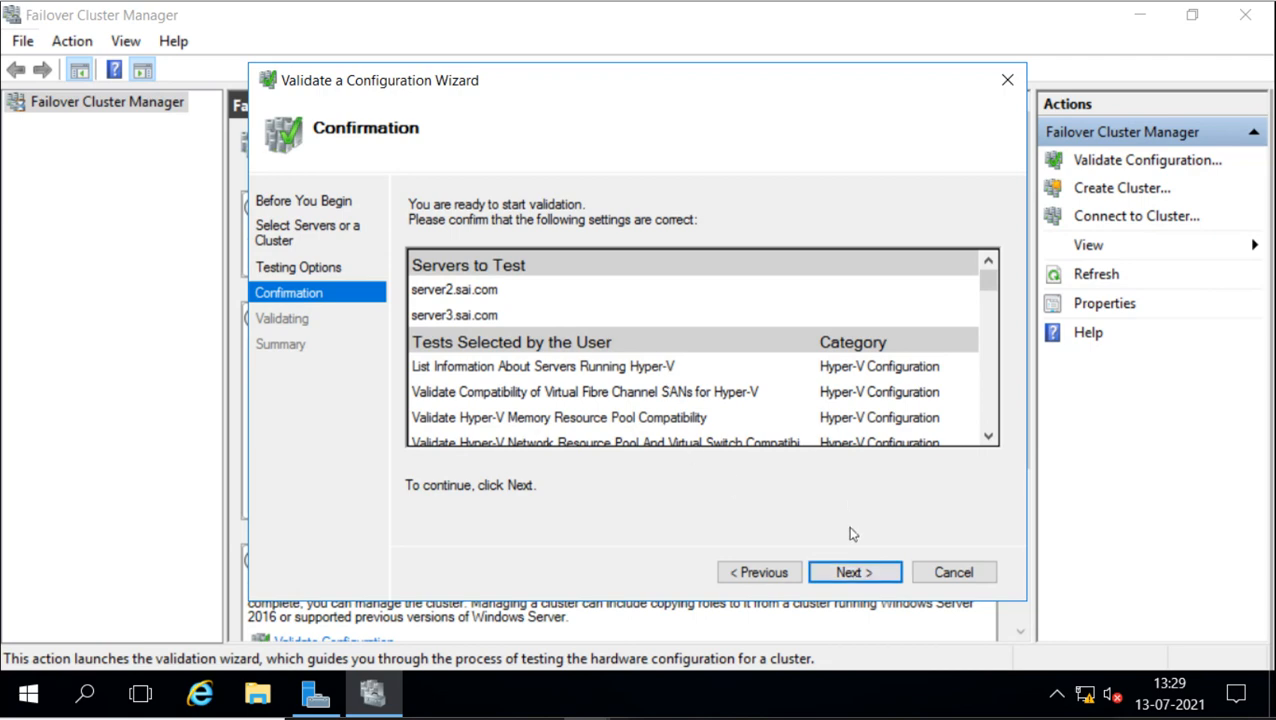
left_click(849, 573)
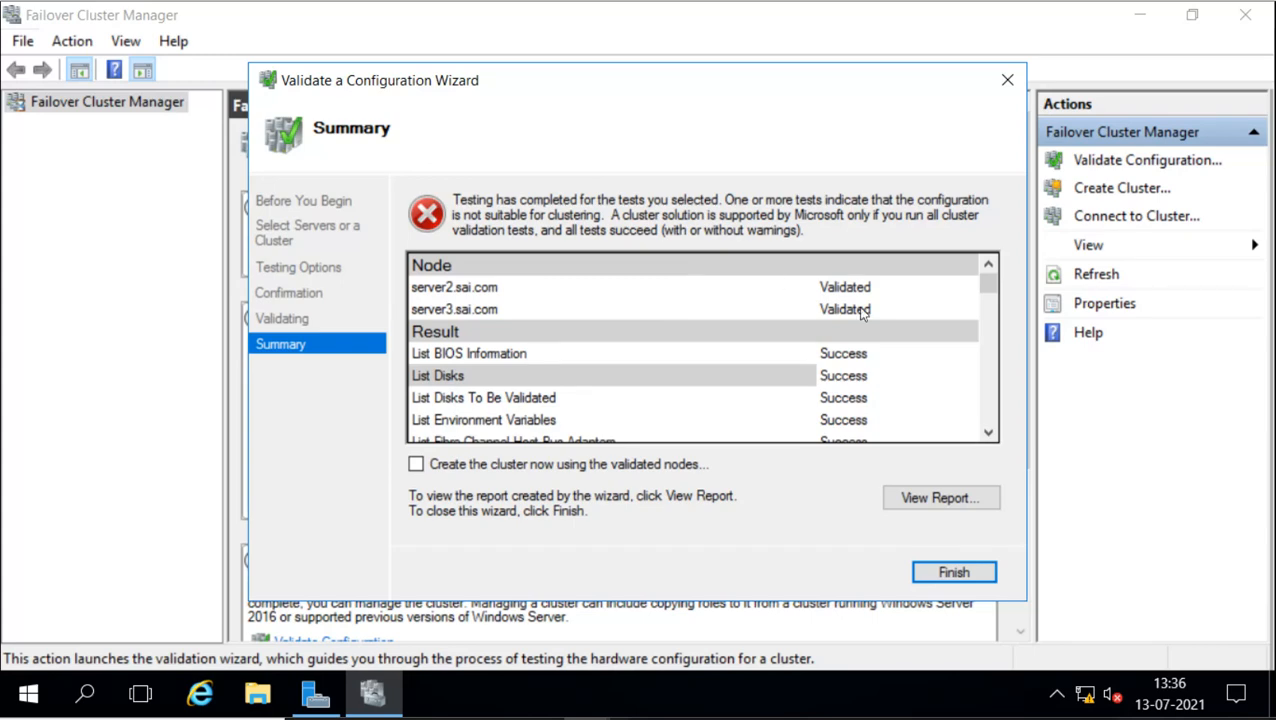
Step: Look through the validation summary's test results, examining the Hyper-V, storage, network and system configuration checks
left_click(987, 436)
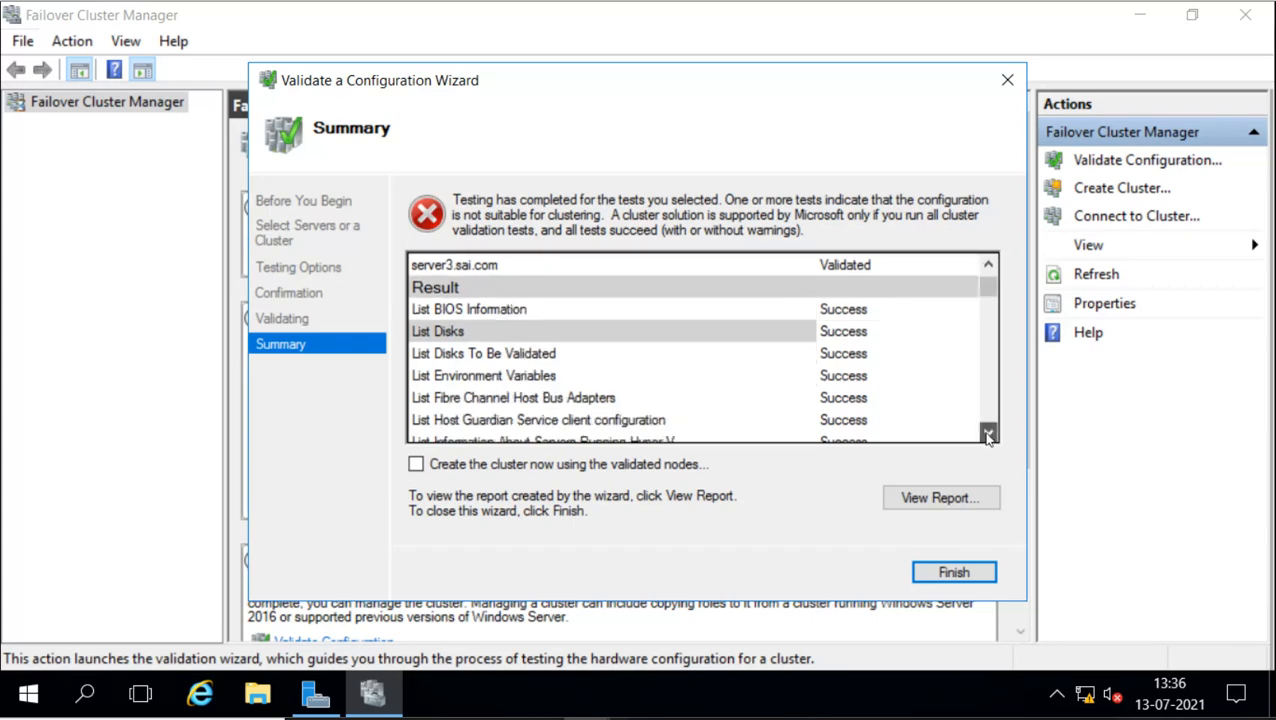
left_click_drag(987, 436, 987, 436)
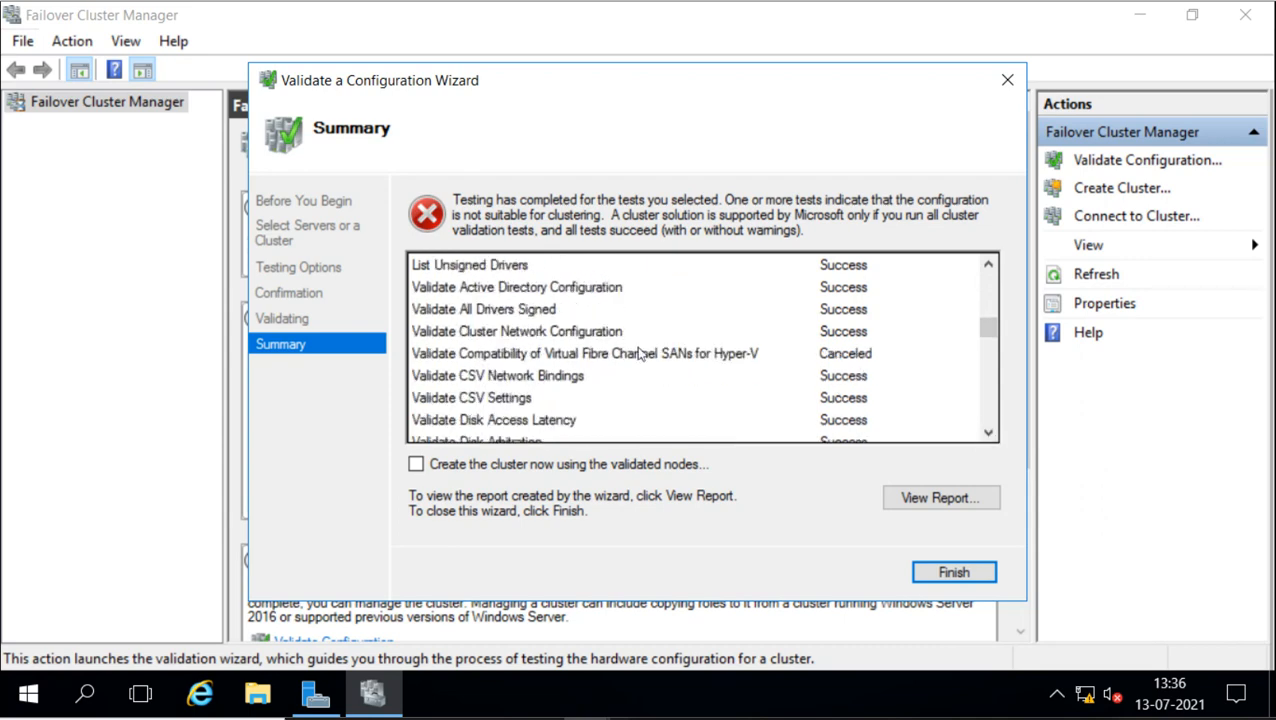
left_click(501, 360)
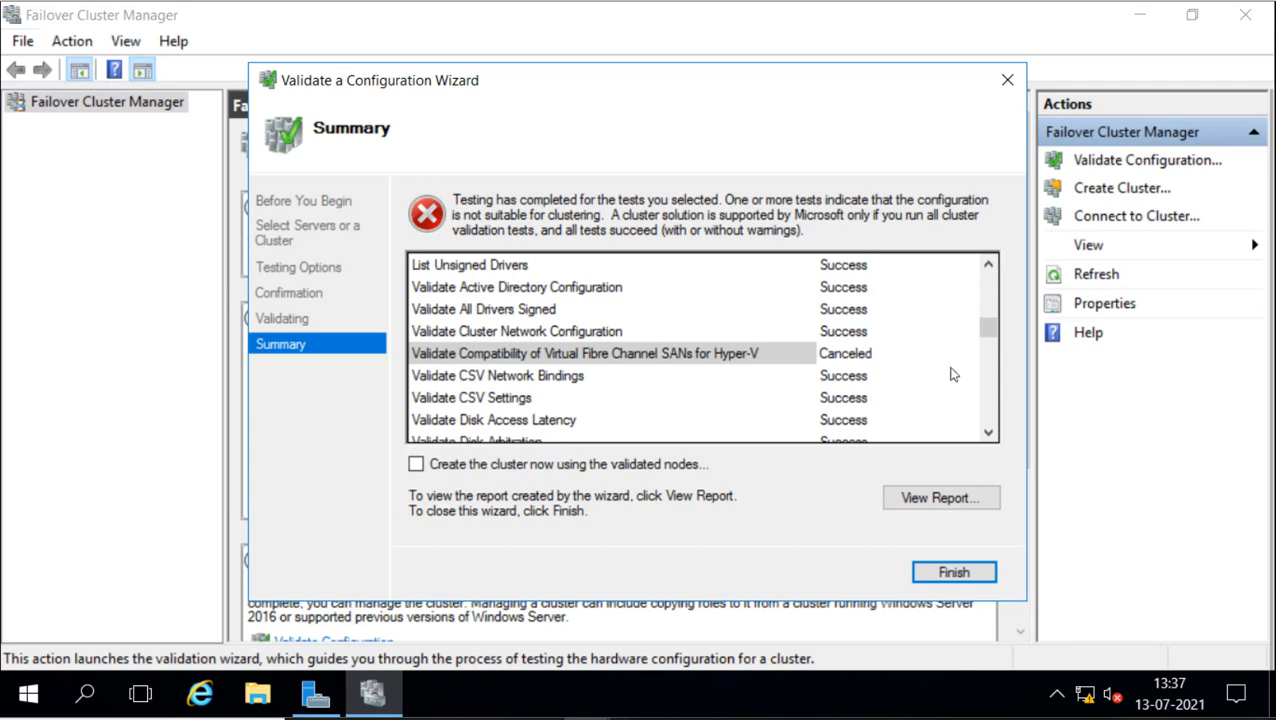
left_click(988, 432)
left_click(988, 432)
left_click(988, 432)
left_click(988, 432)
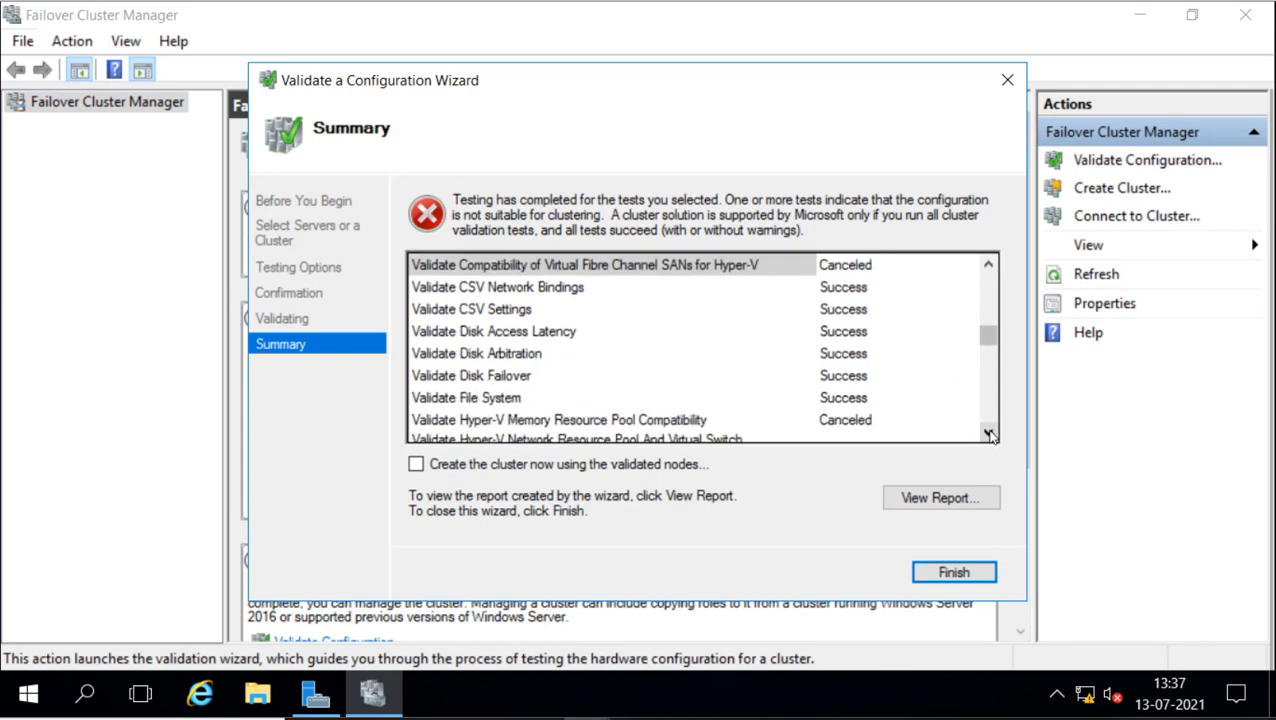
left_click(988, 432)
left_click(988, 432)
left_click(988, 432)
left_click(988, 432)
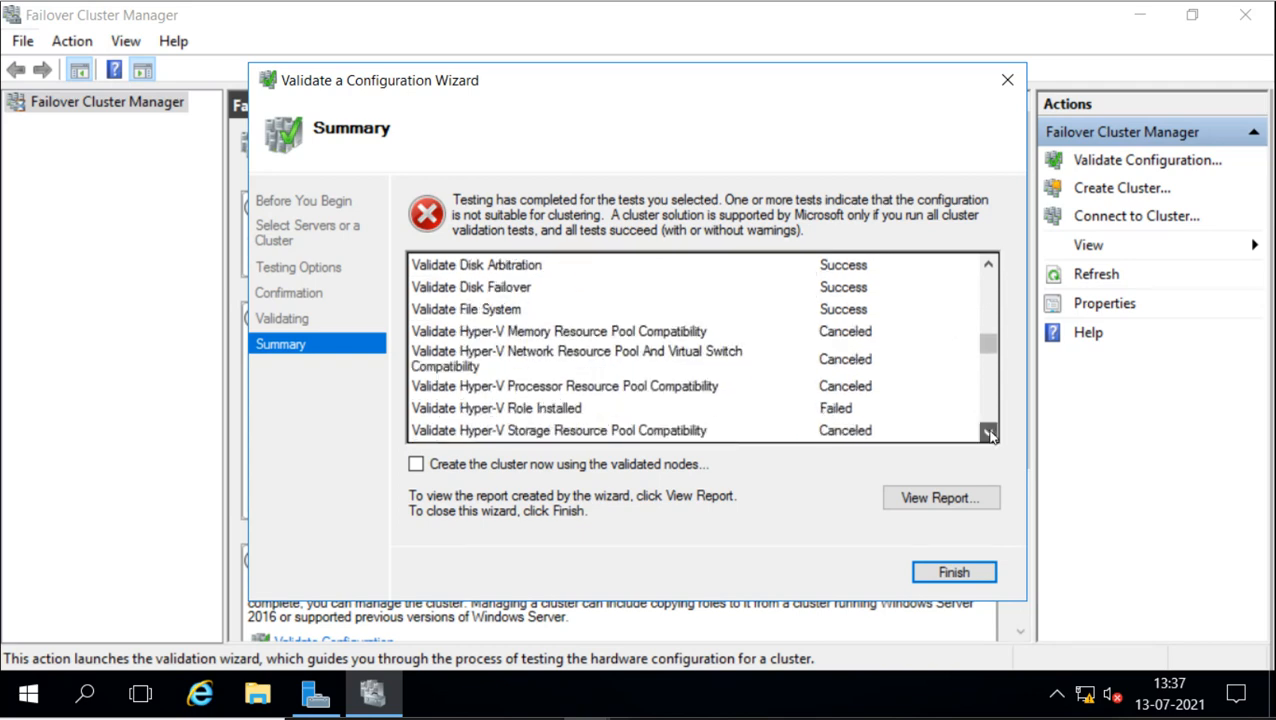
left_click(988, 432)
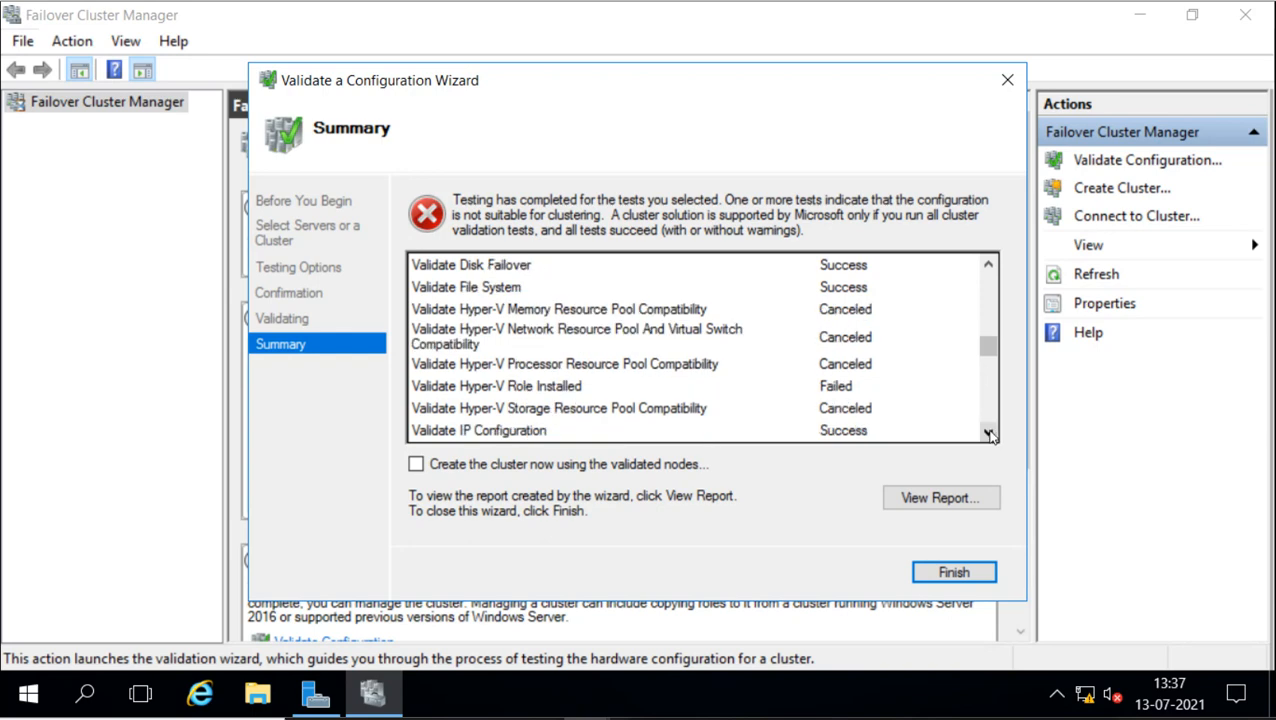
left_click(512, 316)
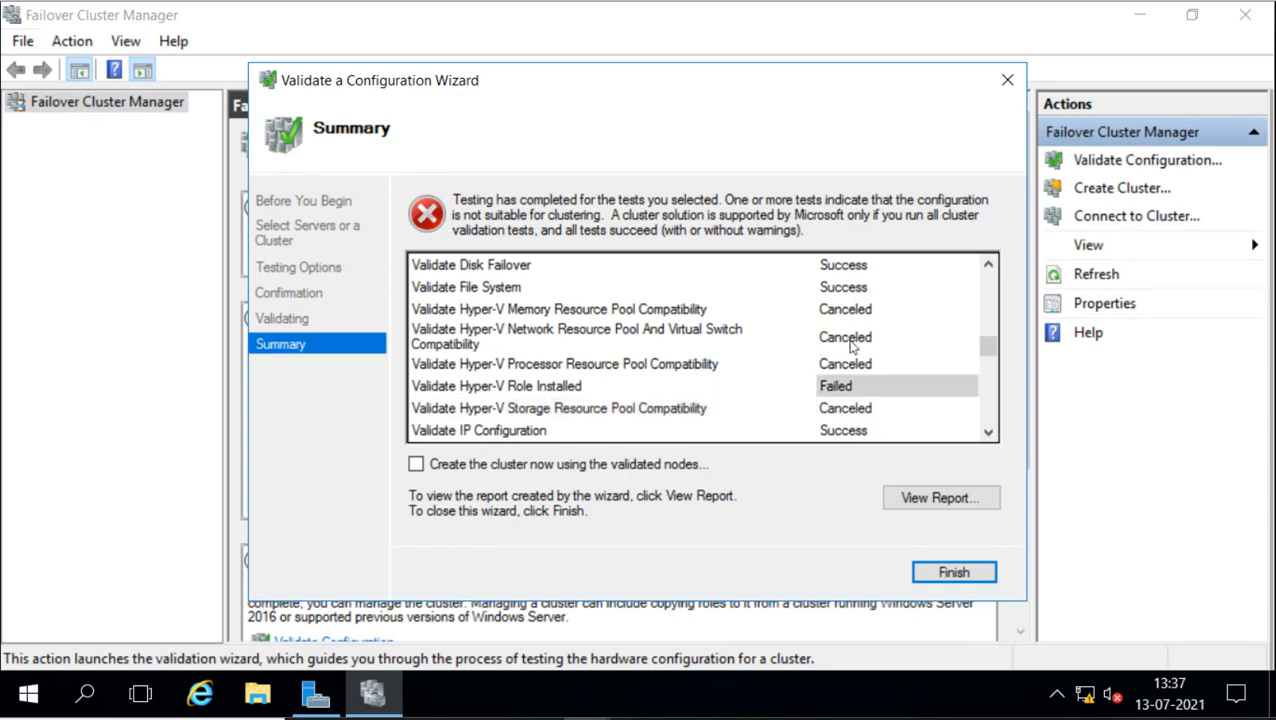
left_click(986, 436)
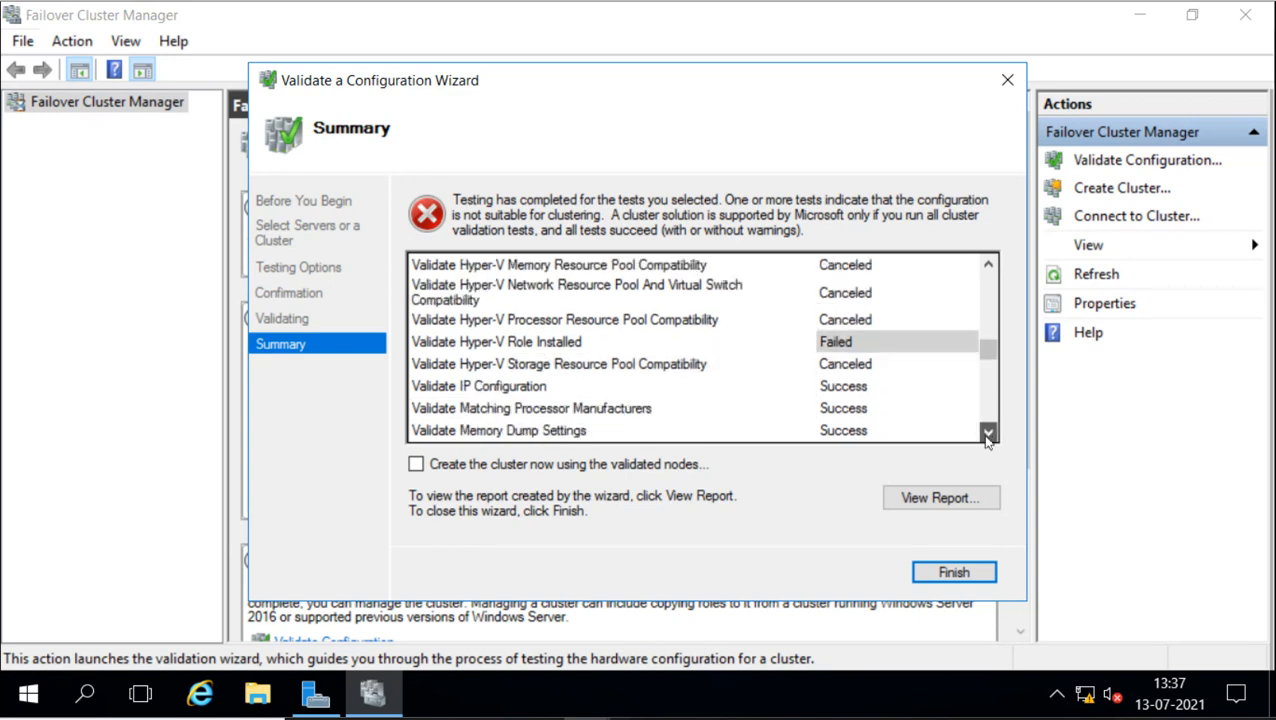
left_click_drag(987, 436, 987, 436)
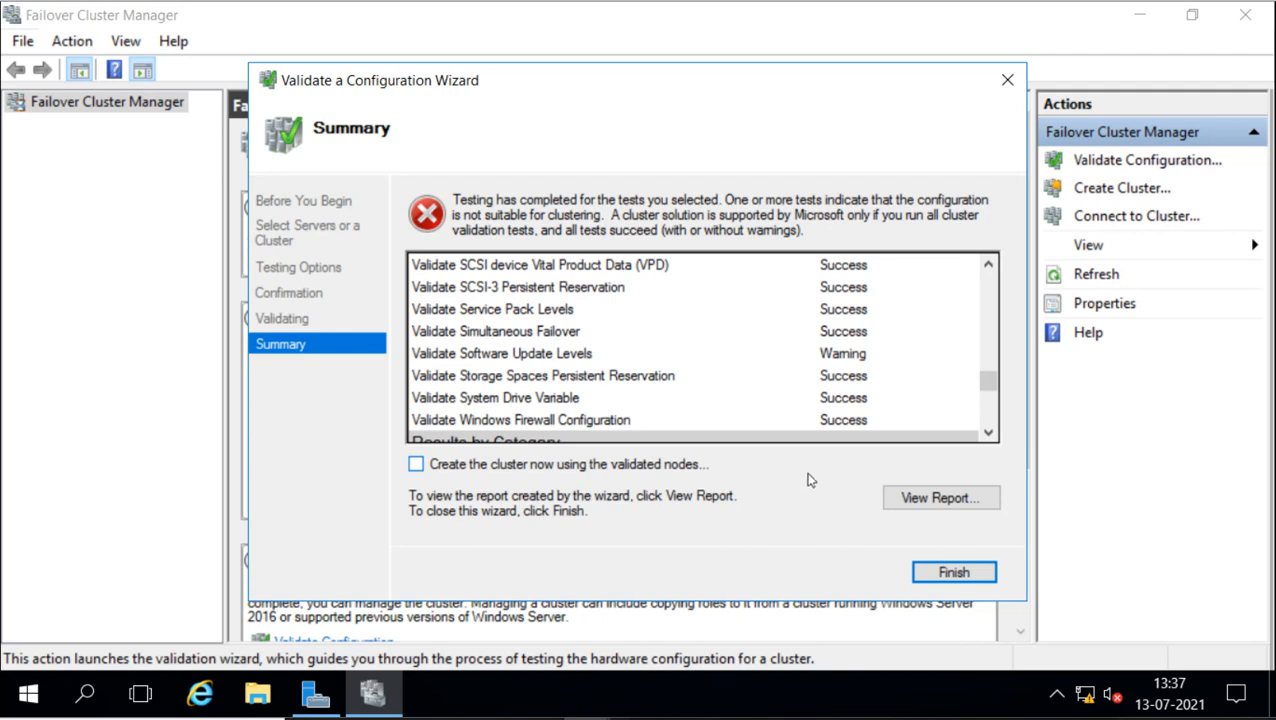
Step: Open the validation report in Internet Explorer with recommended settings, maximize it and allow its blocked content
left_click(945, 500)
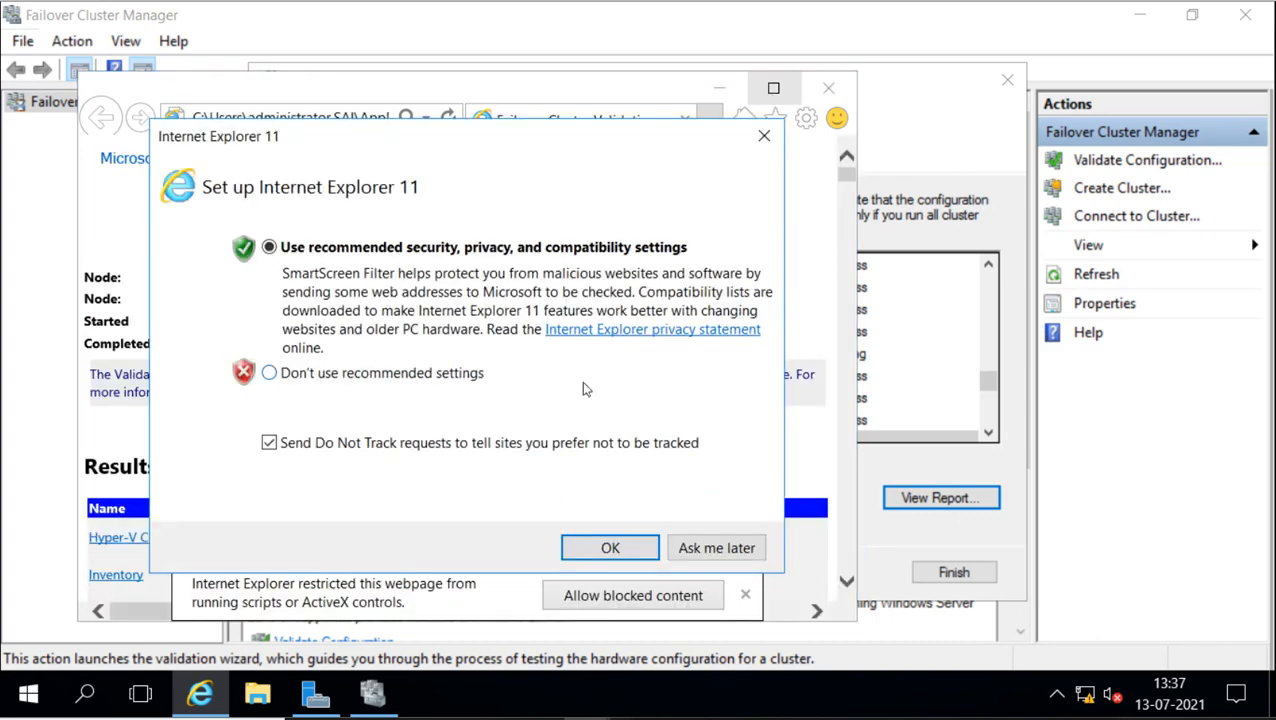
left_click(605, 547)
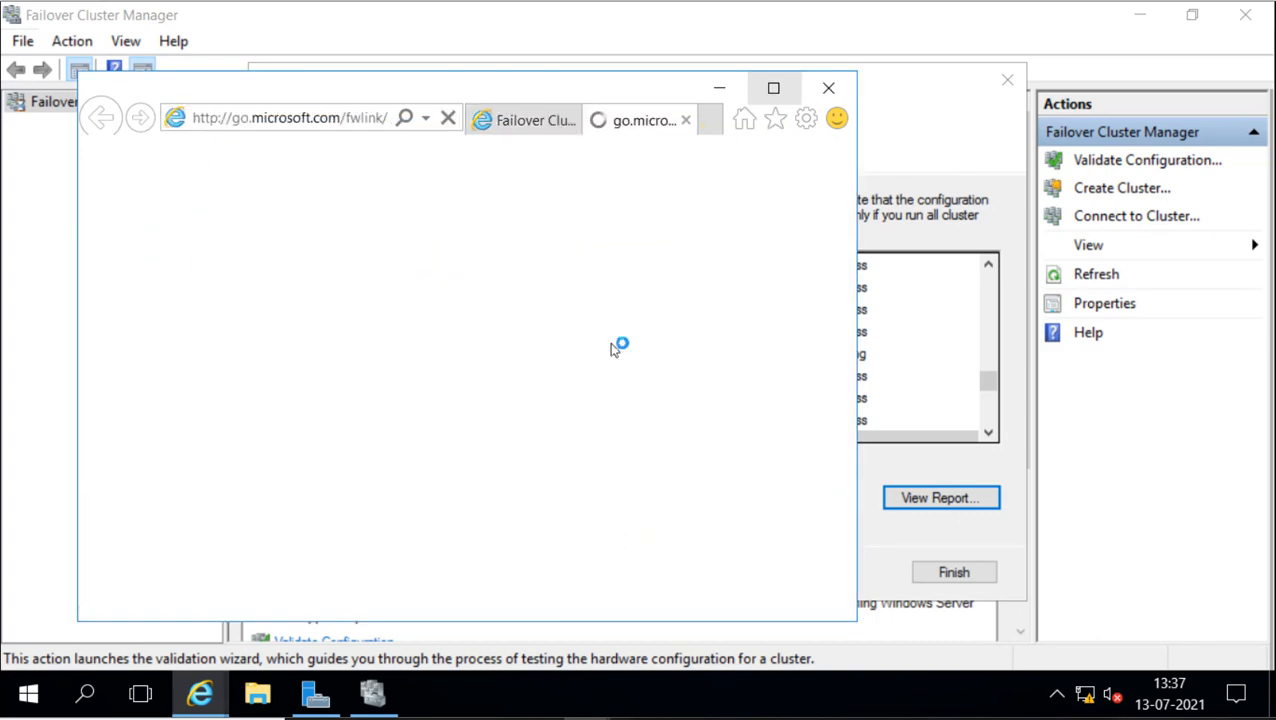
left_click(686, 123)
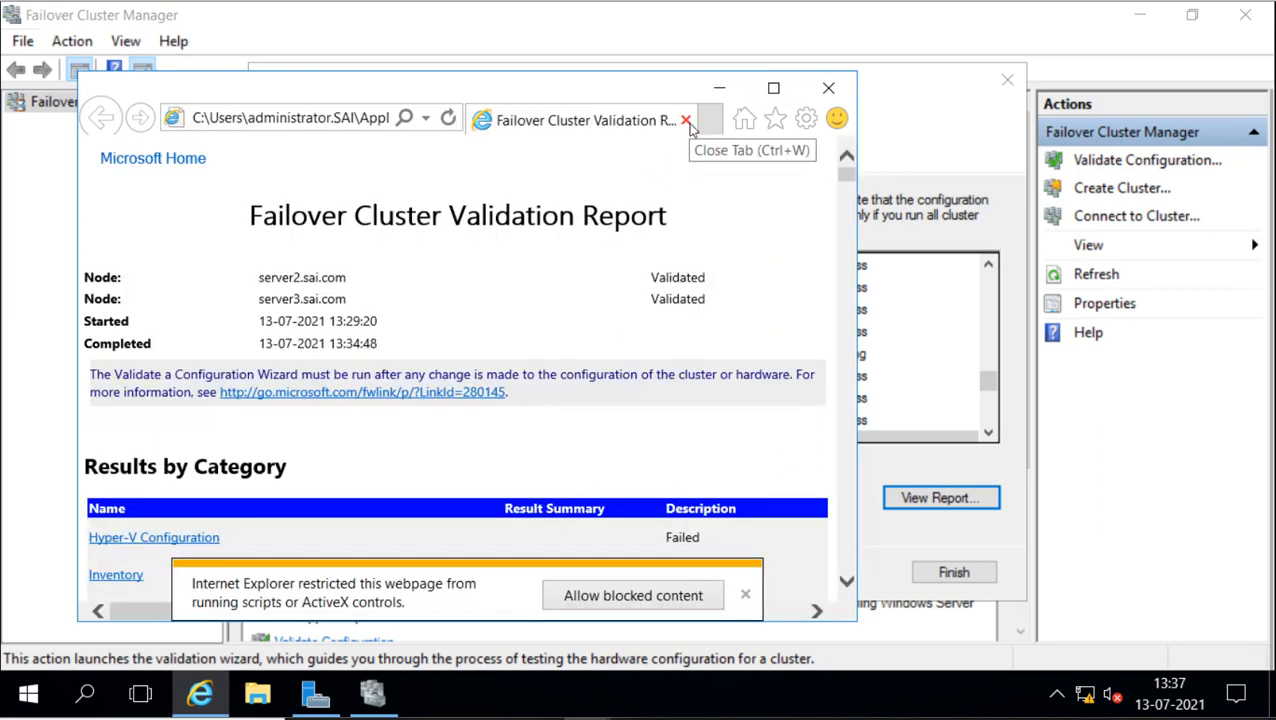
left_click(773, 88)
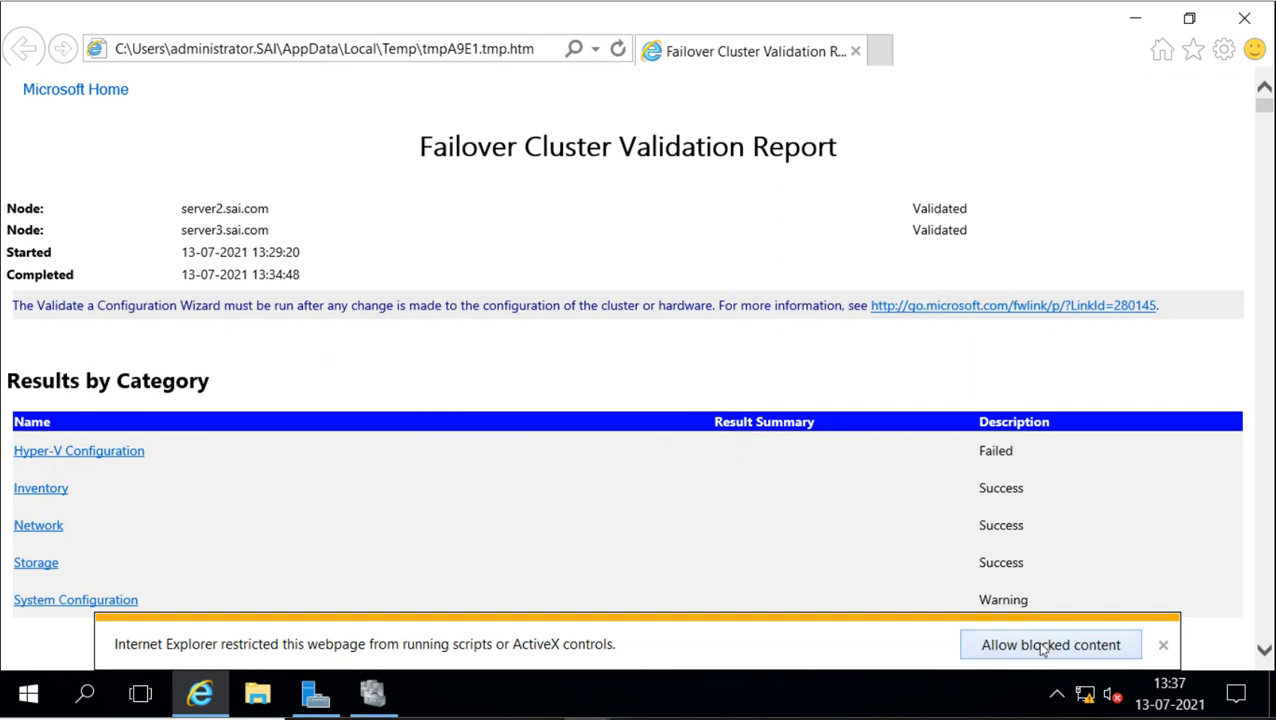
left_click(1043, 646)
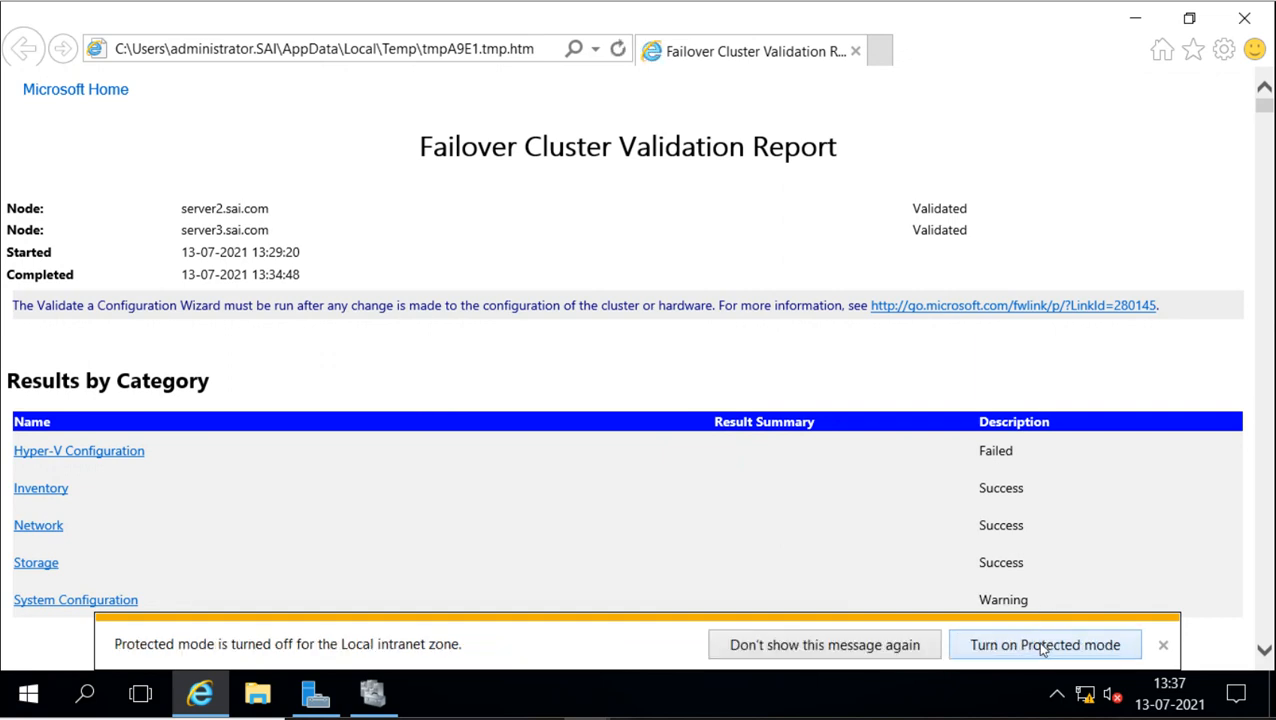
left_click(1161, 647)
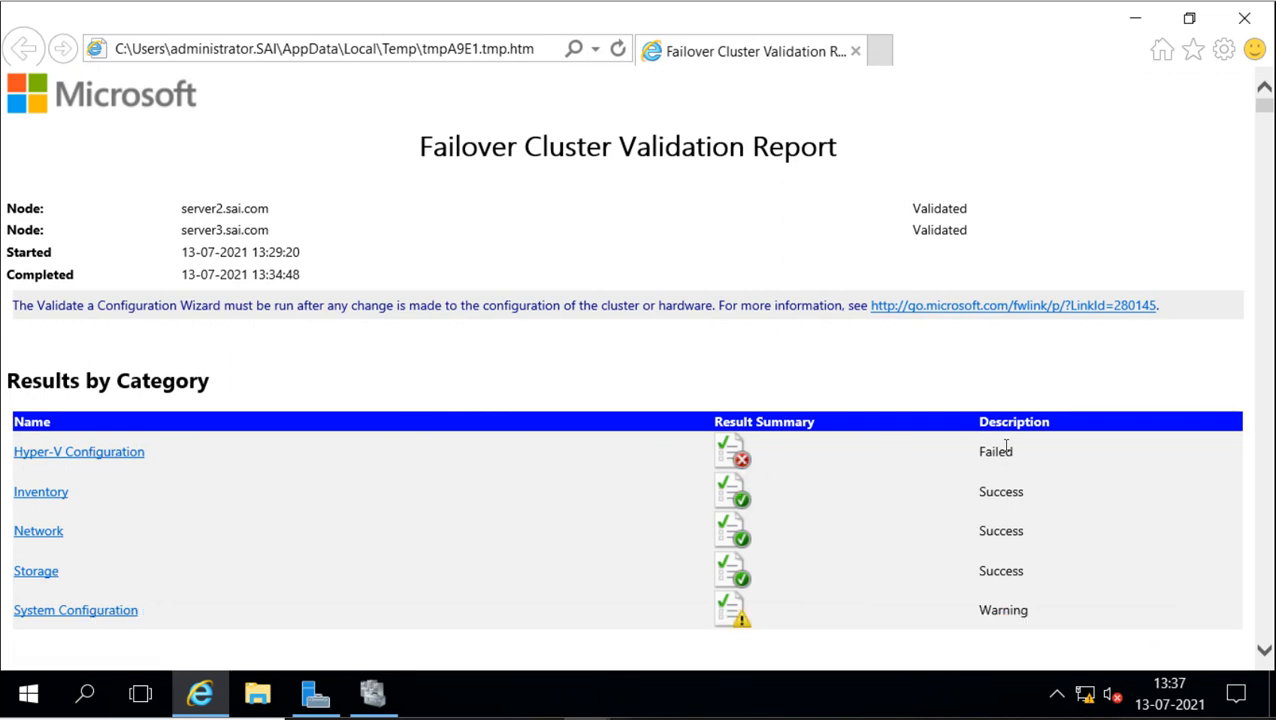
Step: Examine the report's Hyper-V Configuration results and Hyper-V role check, then close the report and finish the validation wizard
left_click(114, 460)
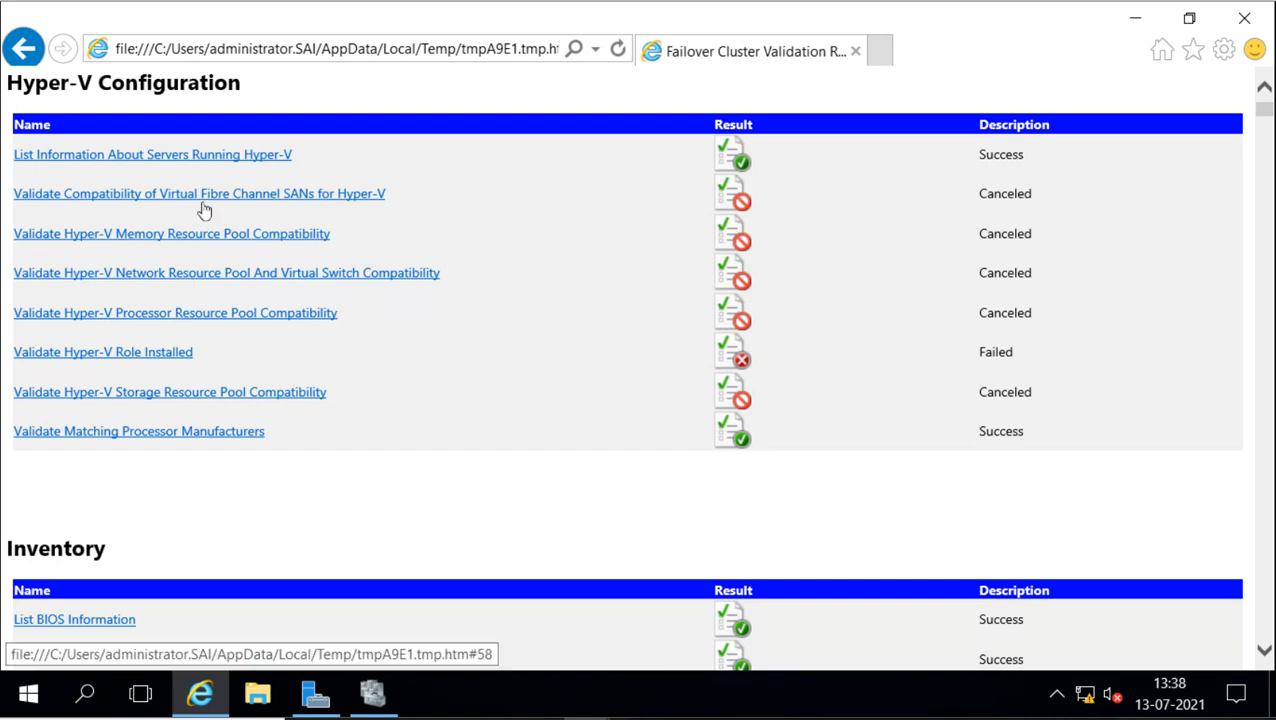
left_click(131, 362)
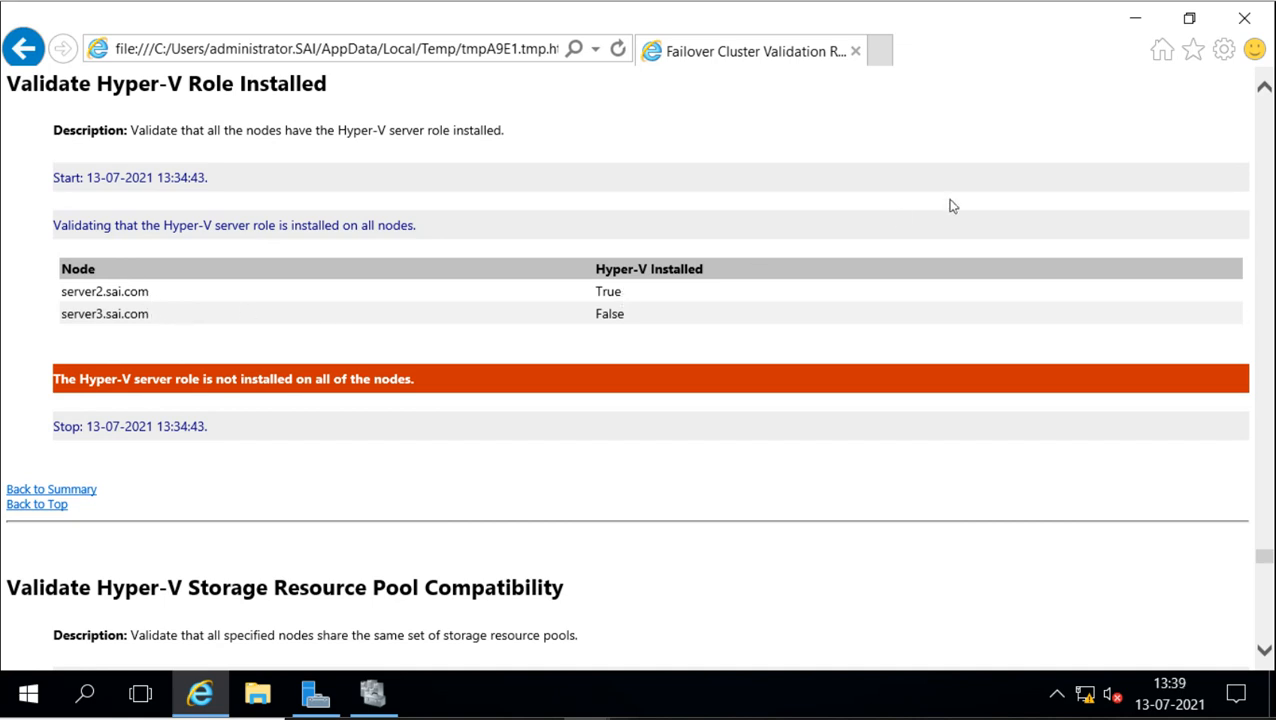
left_click(1244, 20)
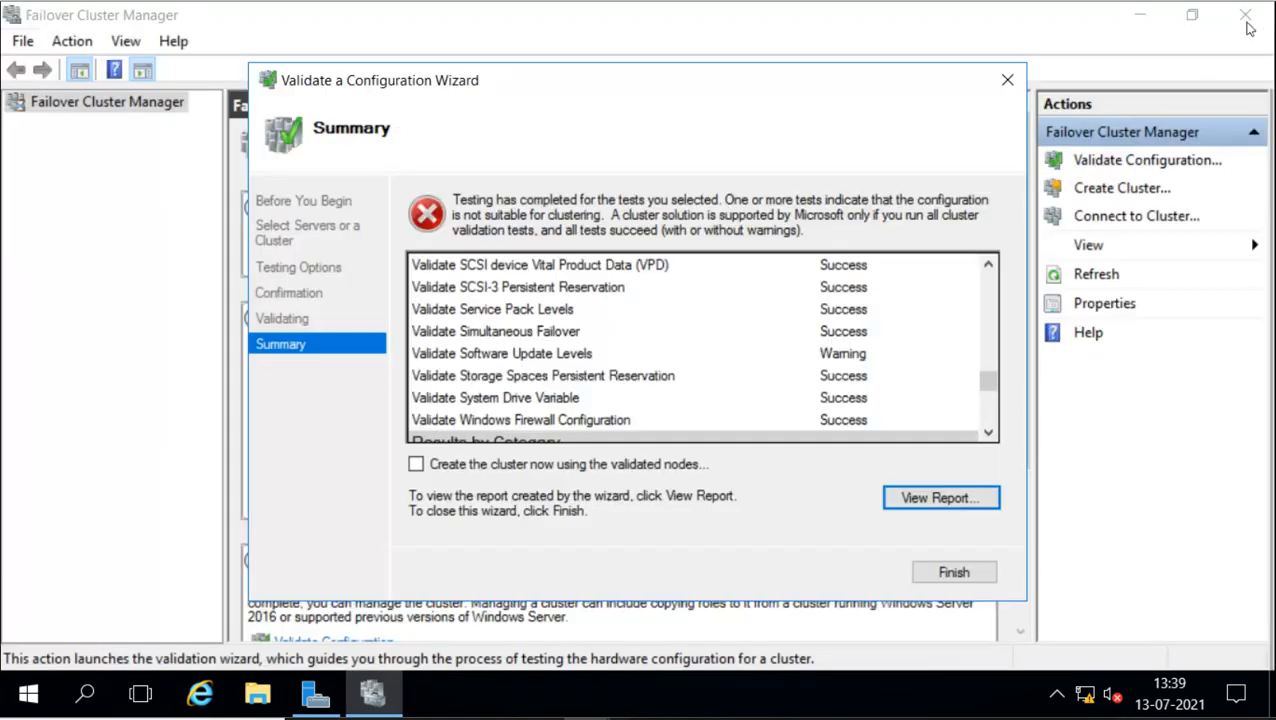
left_click(952, 574)
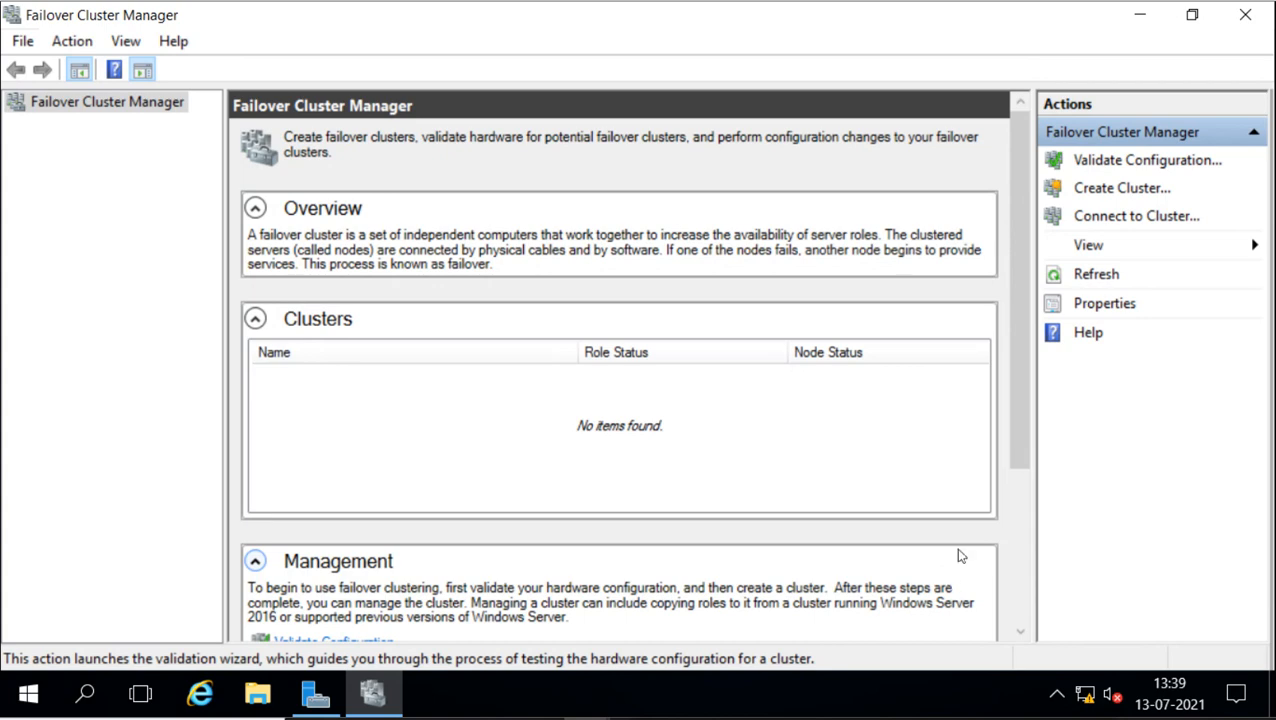
Step: Switch to Server Manager, start removing roles from server2.sai.com and choose Hyper-V with its management tools for removal
left_click(1140, 15)
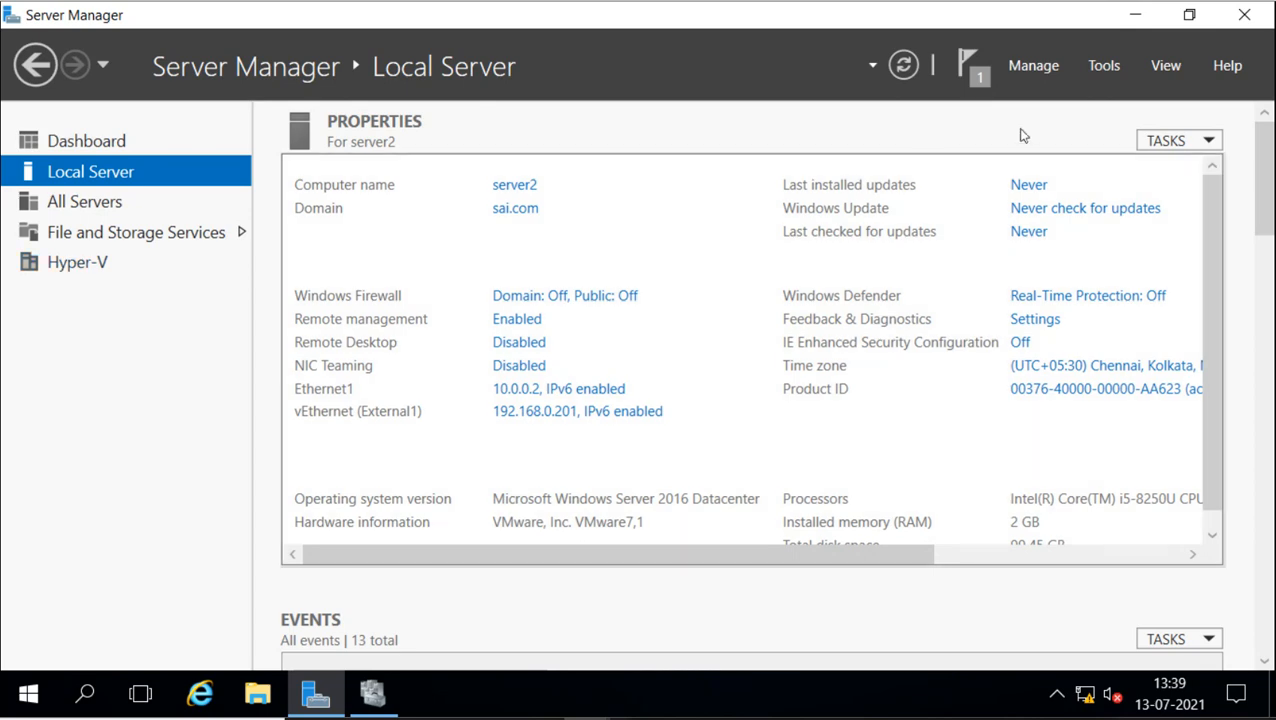
left_click(1040, 68)
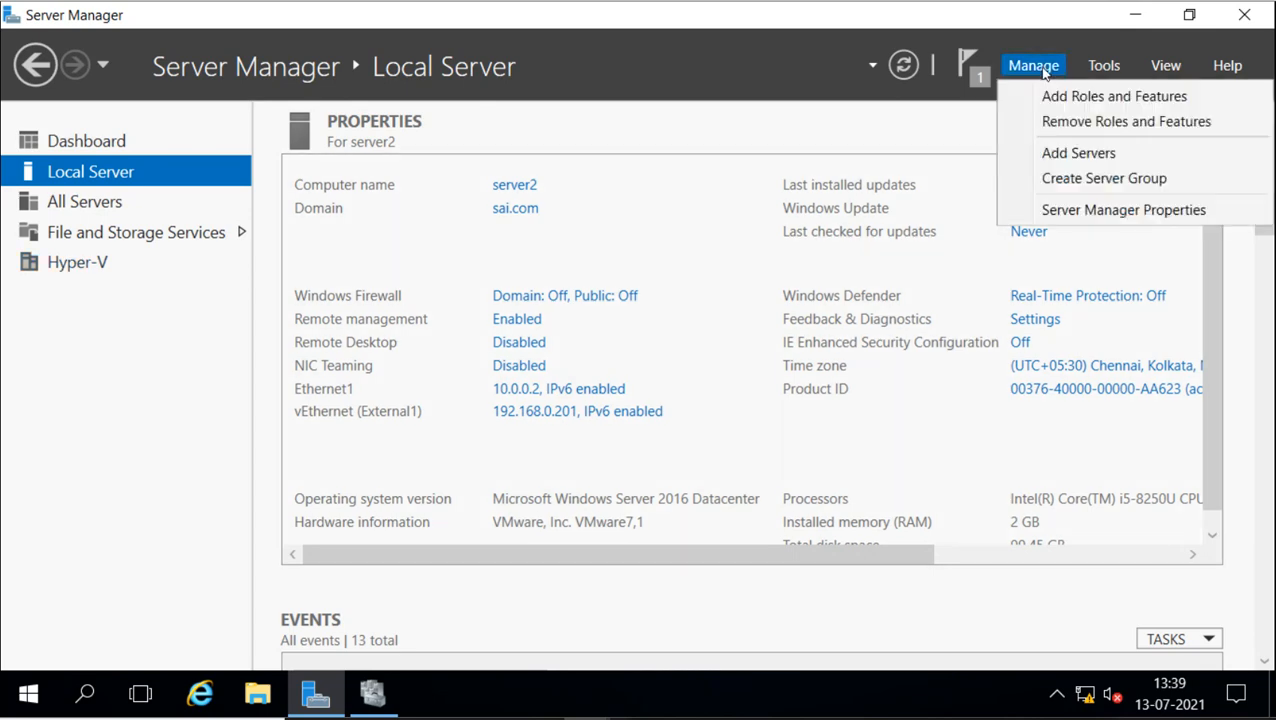
left_click(1068, 122)
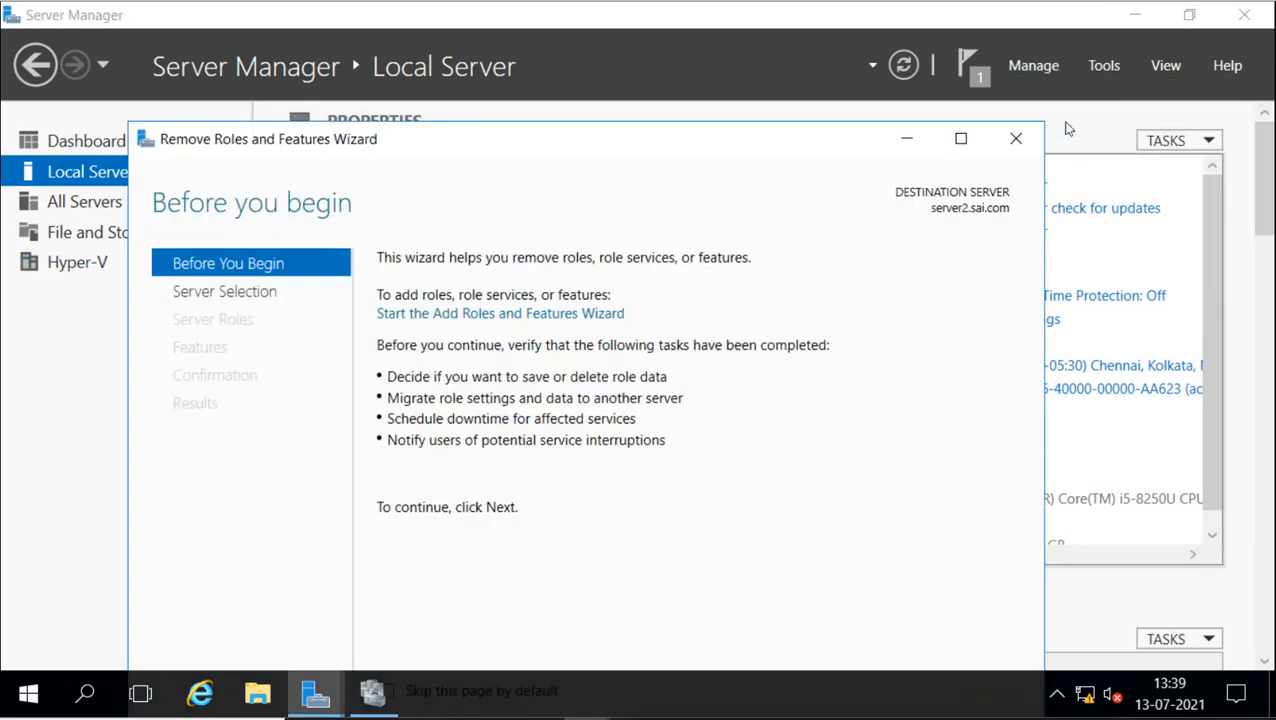
left_click(961, 142)
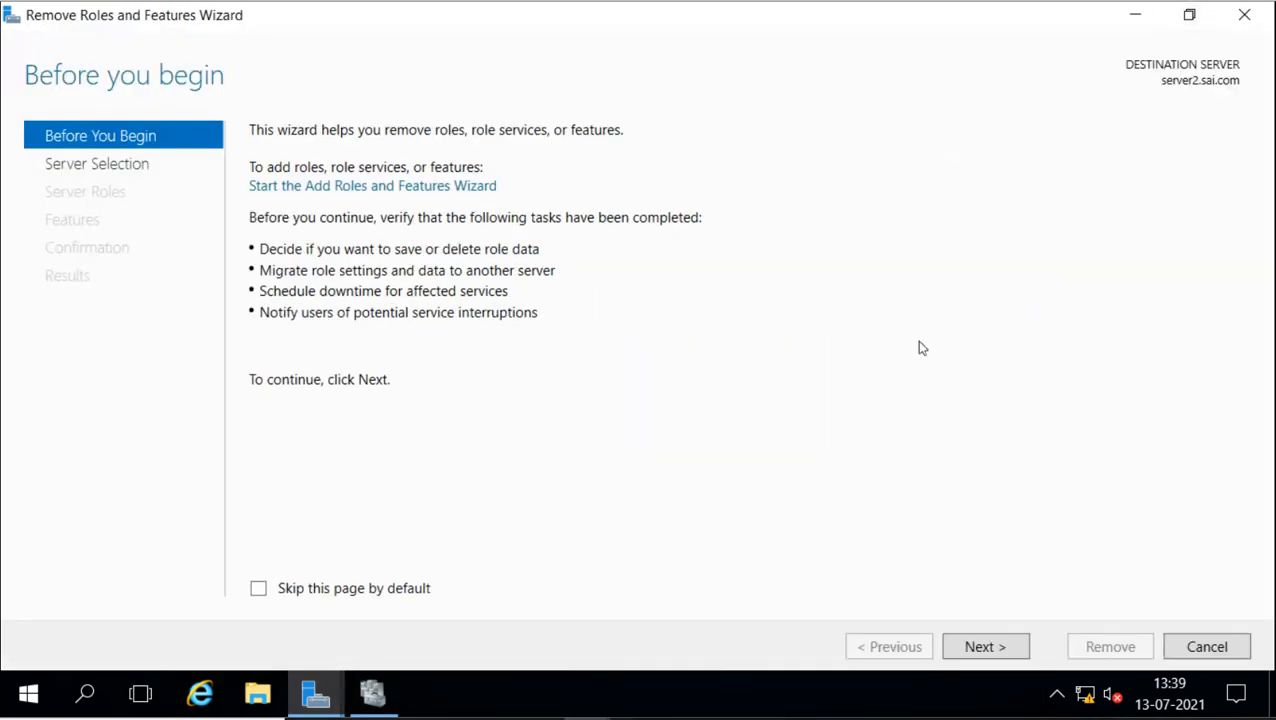
left_click(986, 647)
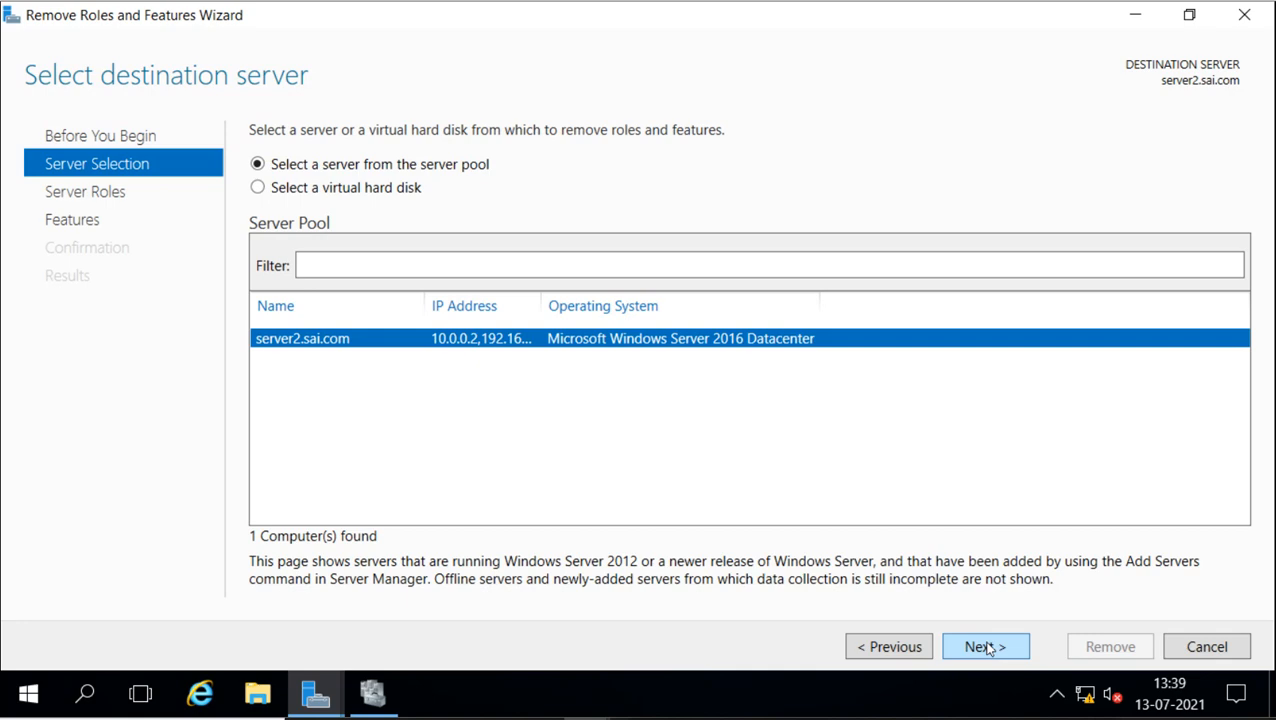
left_click(986, 647)
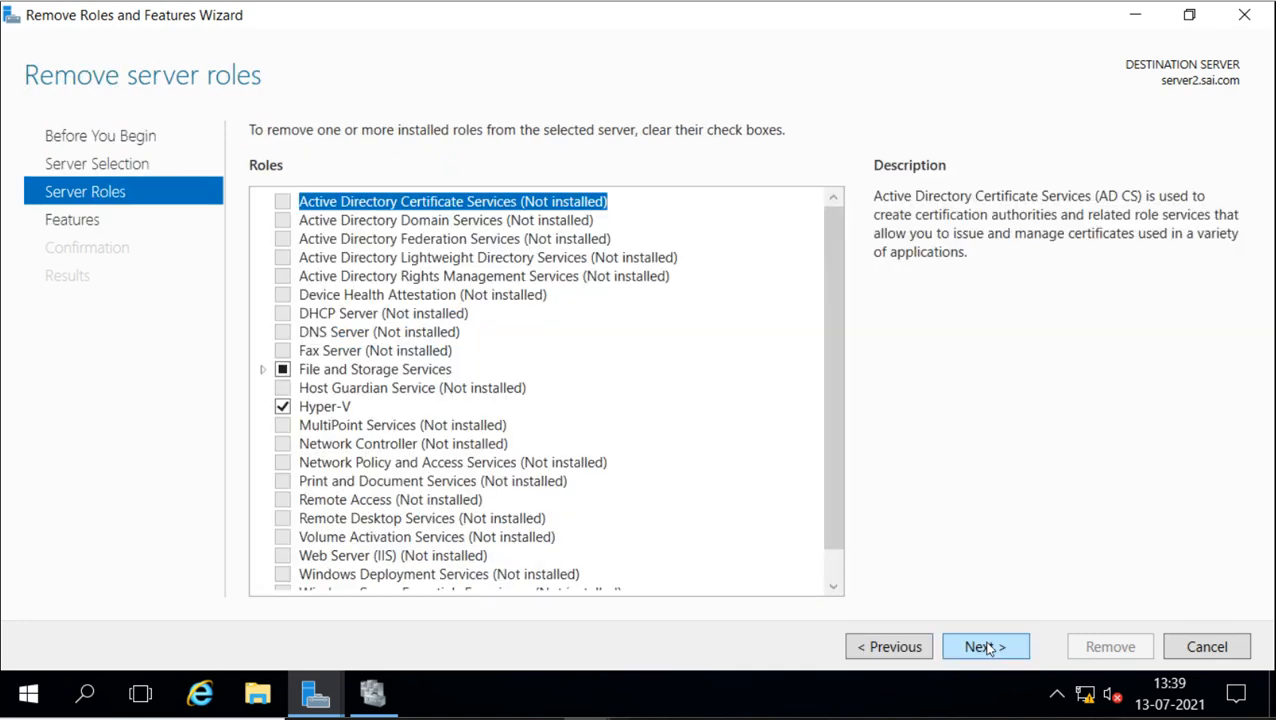
left_click(284, 406)
left_click(733, 532)
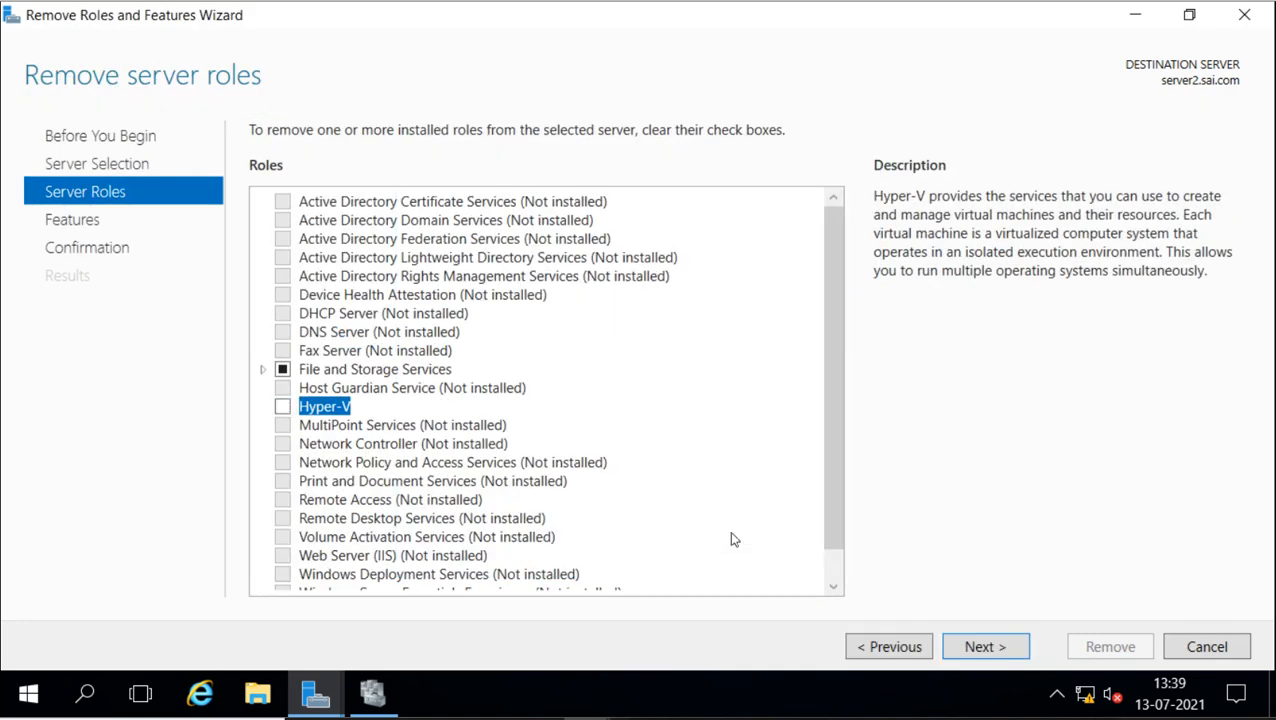
left_click(989, 648)
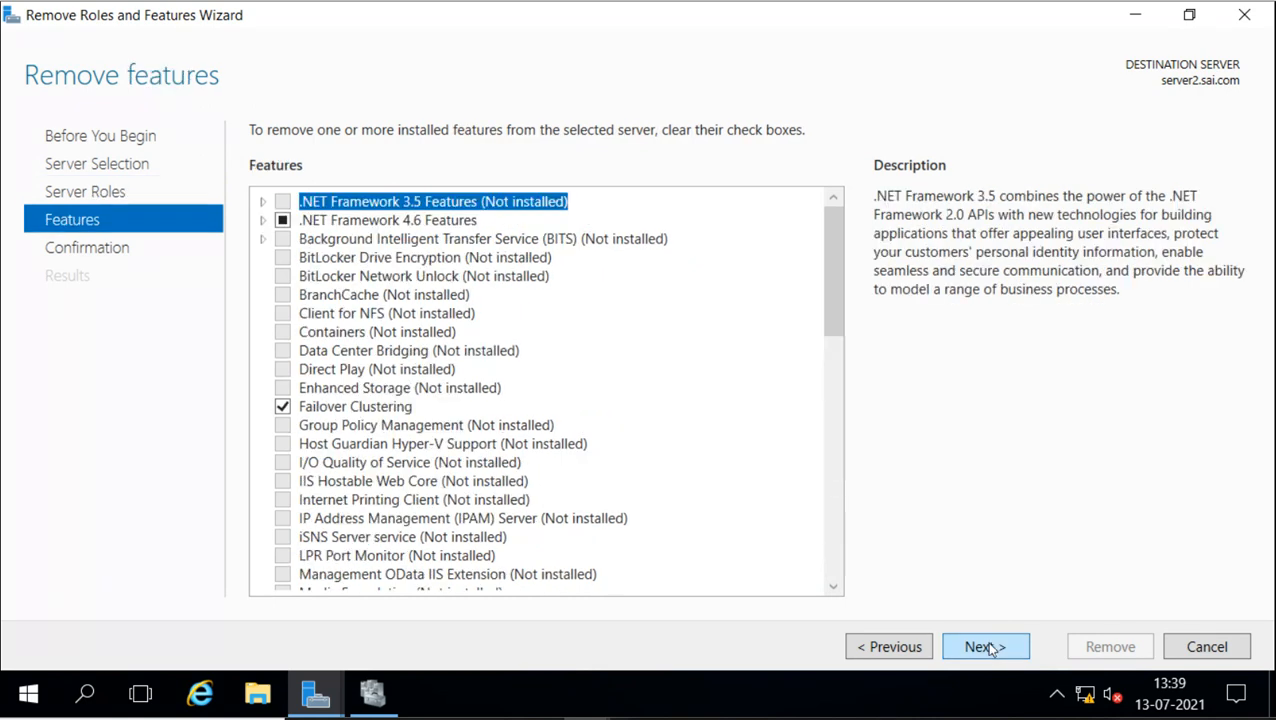
left_click(989, 648)
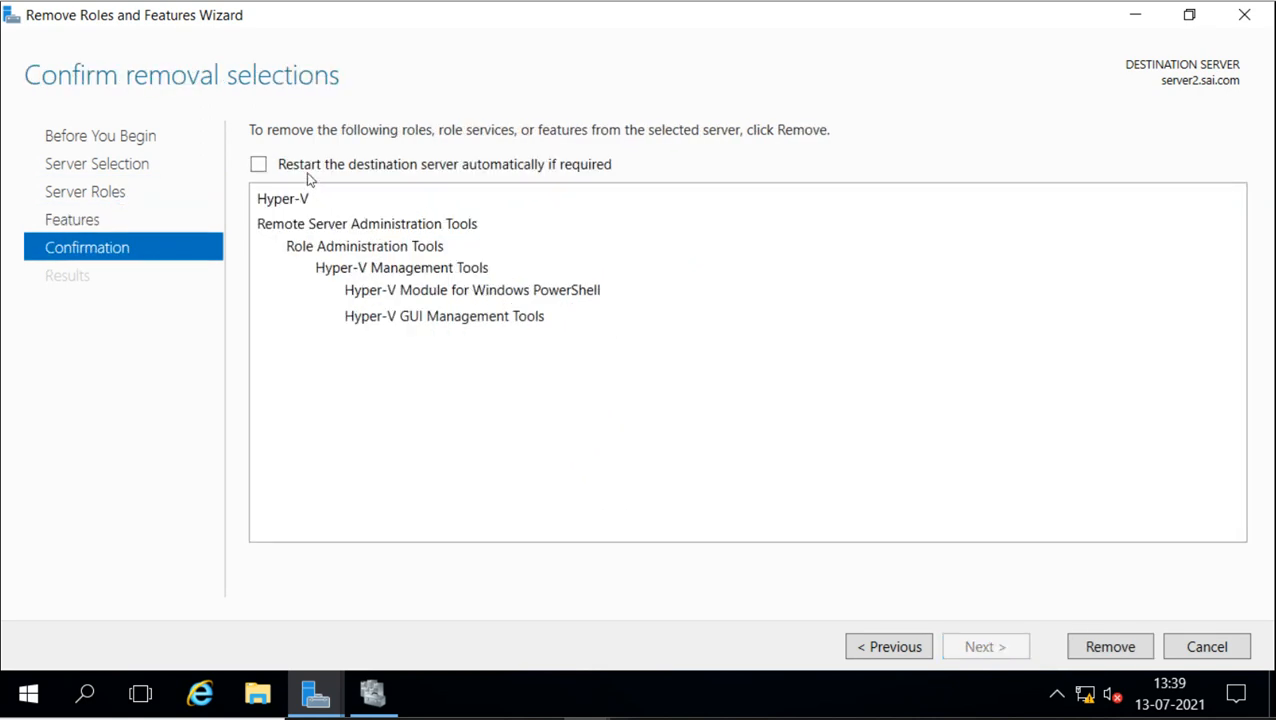
Step: Remove Hyper-V from server2 with automatic restart allowed, close the wizard and view the local server properties
left_click(259, 166)
left_click(723, 440)
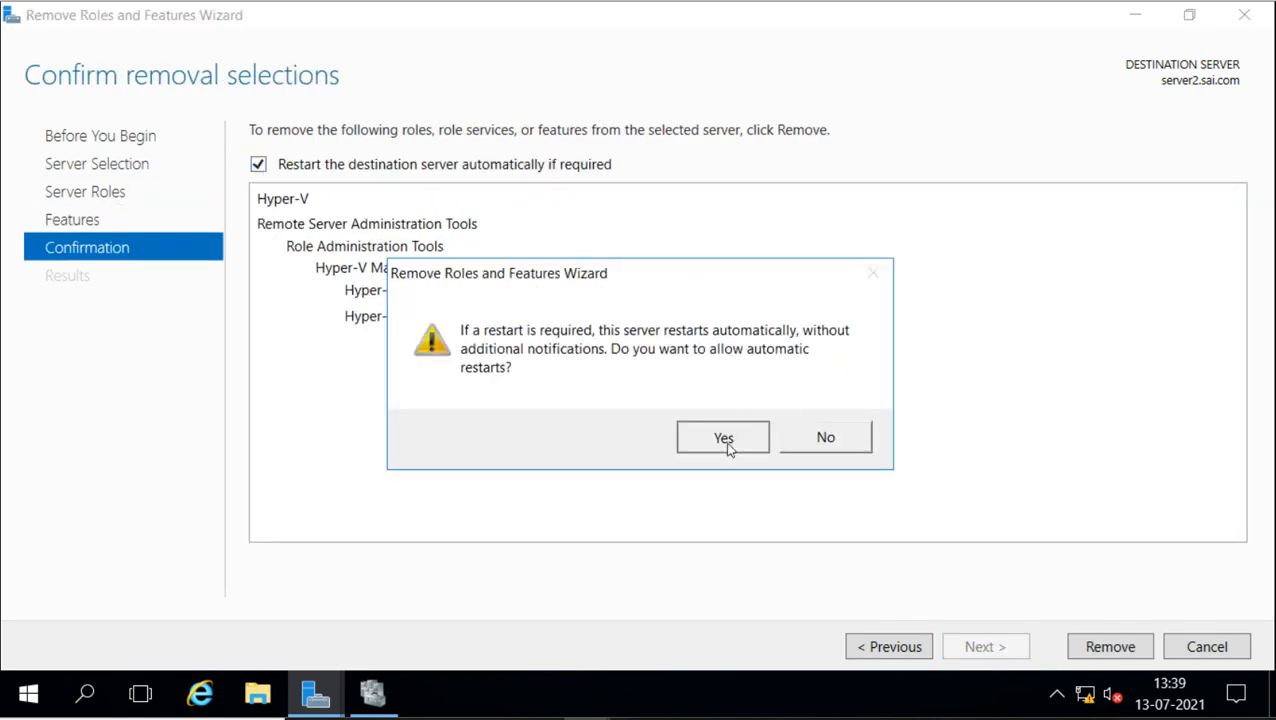
left_click(1104, 651)
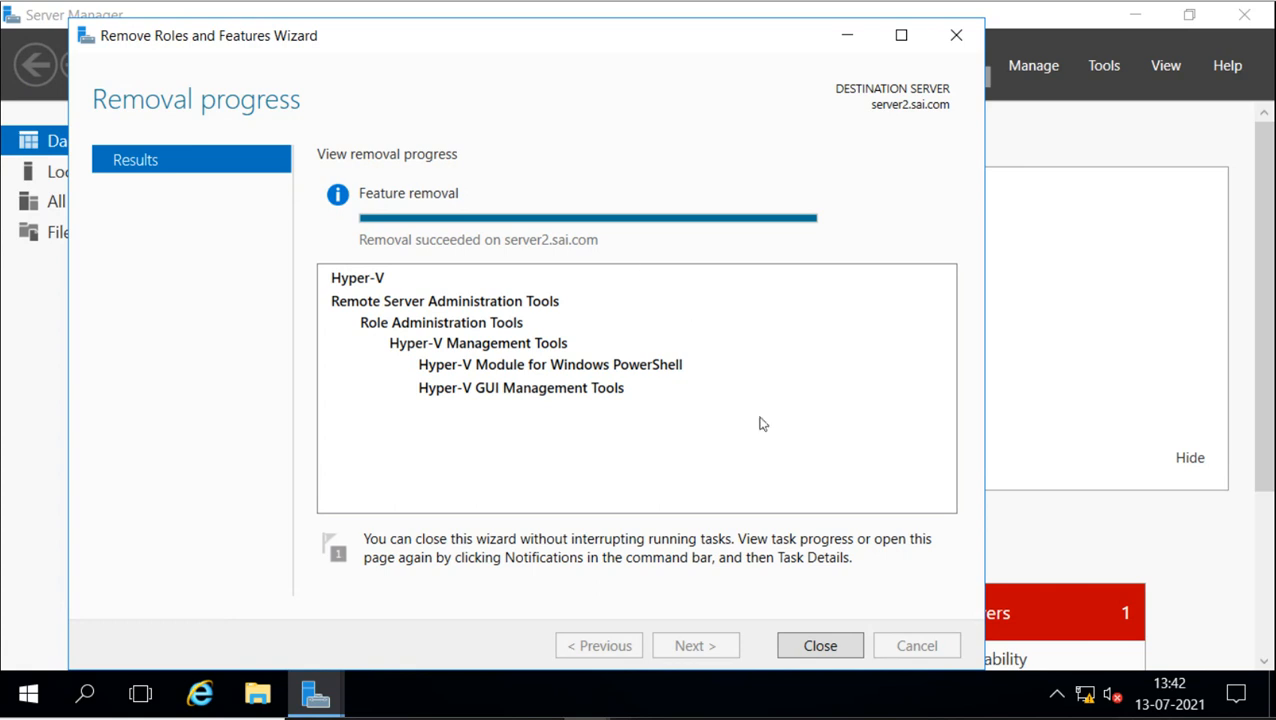
left_click(820, 645)
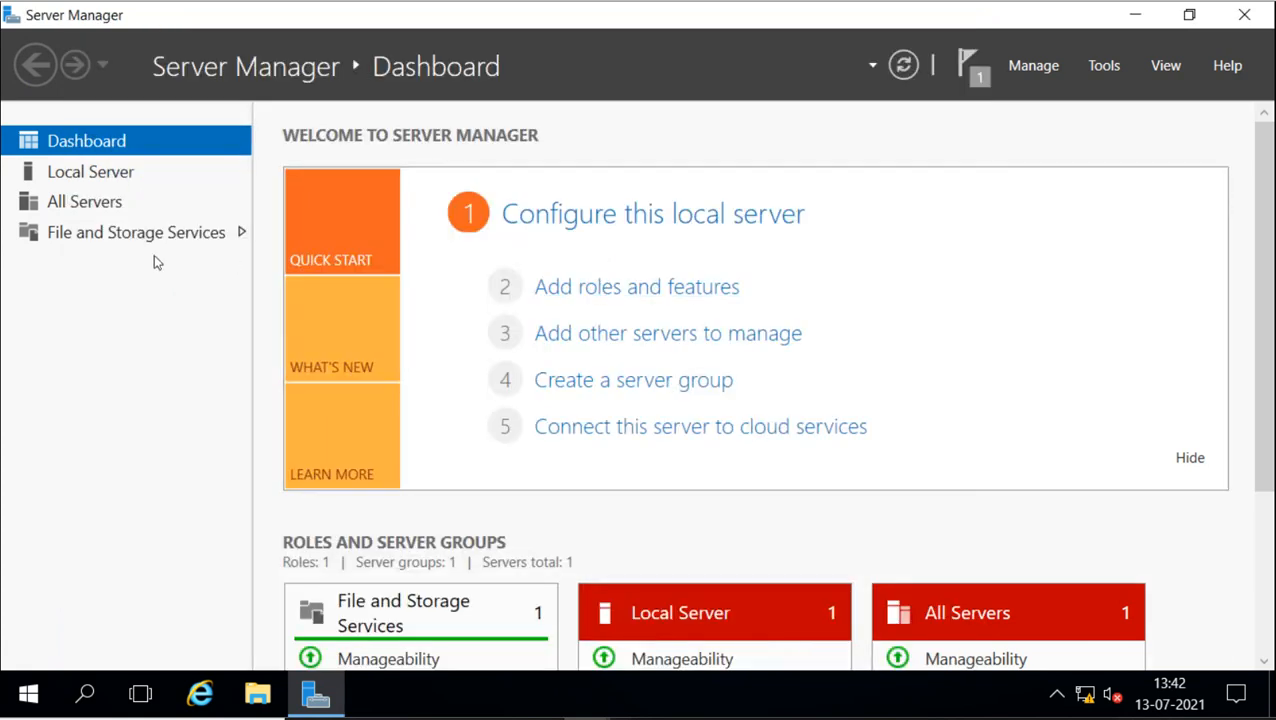
left_click(88, 173)
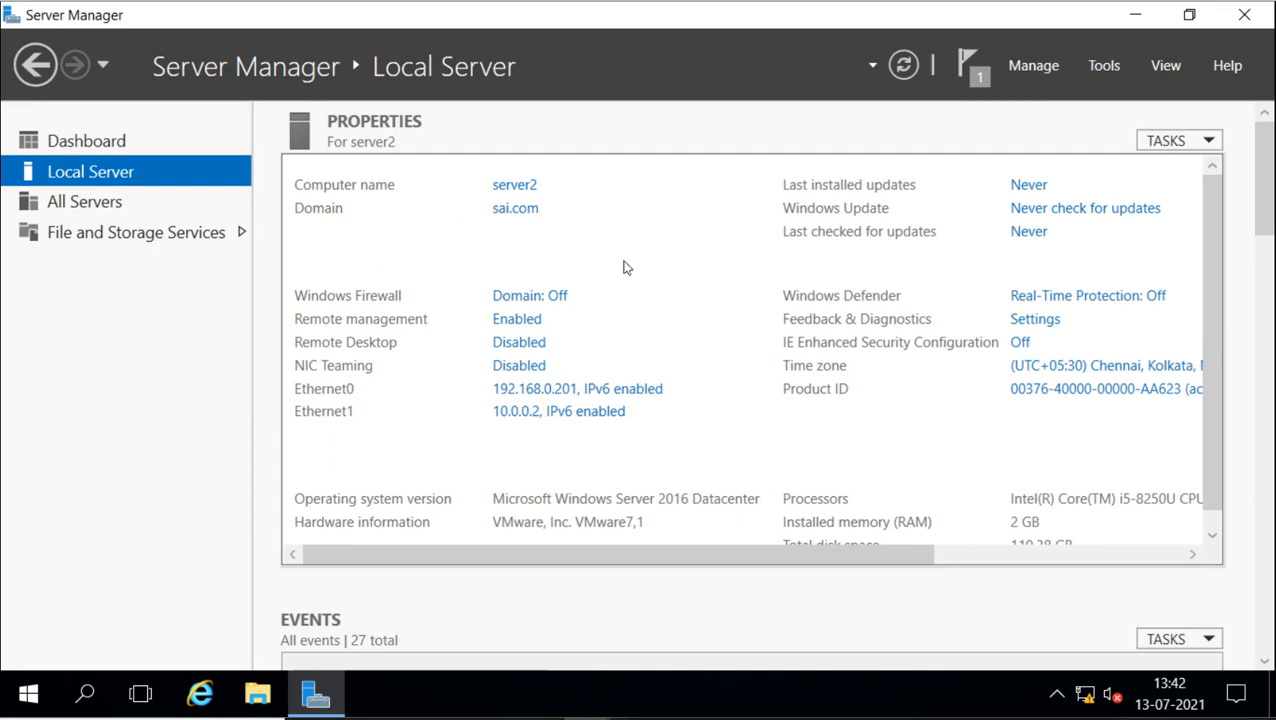
Step: Open Failover Cluster Manager in a maximized window and start validating a configuration, continuing to the server selection
left_click(1122, 68)
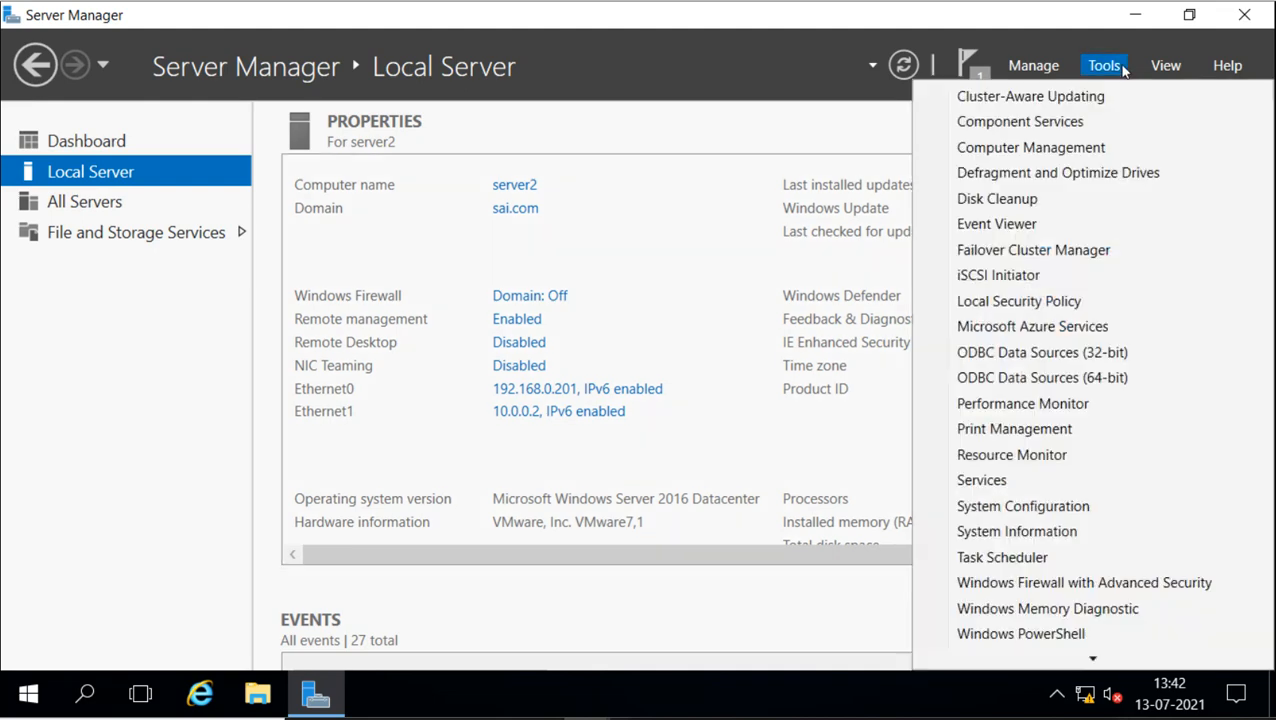
left_click(1040, 254)
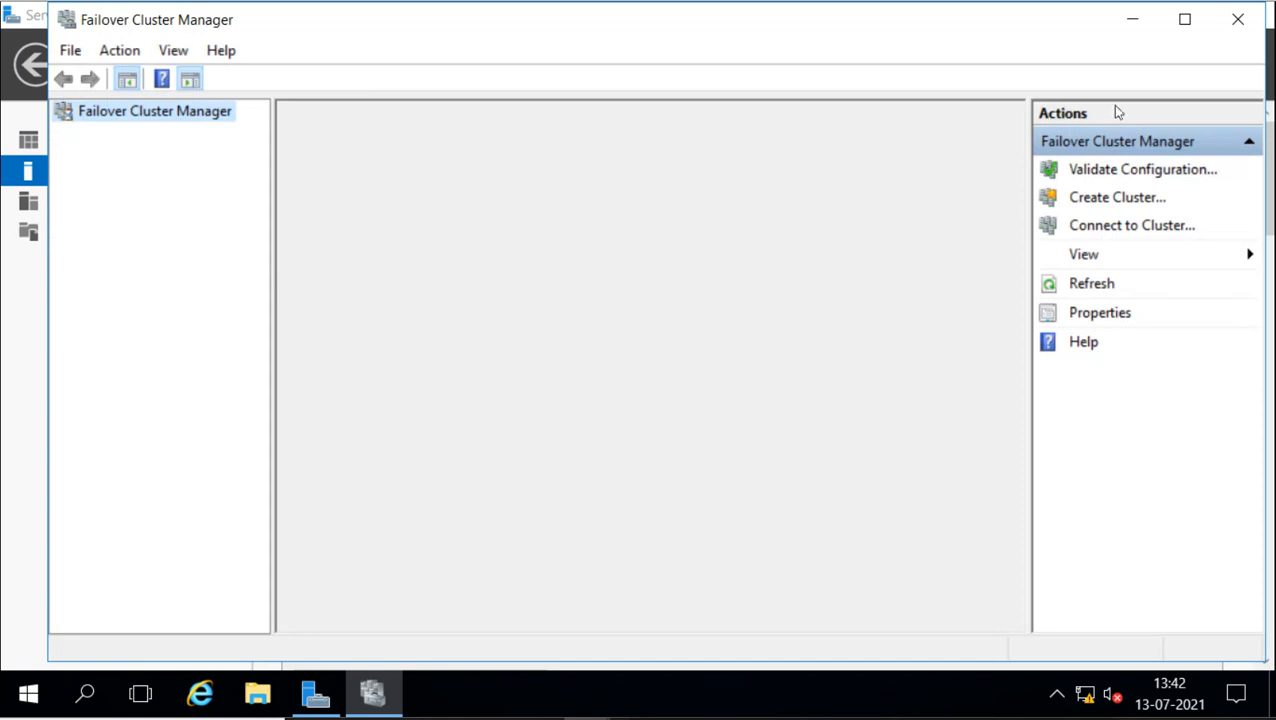
left_click(1185, 20)
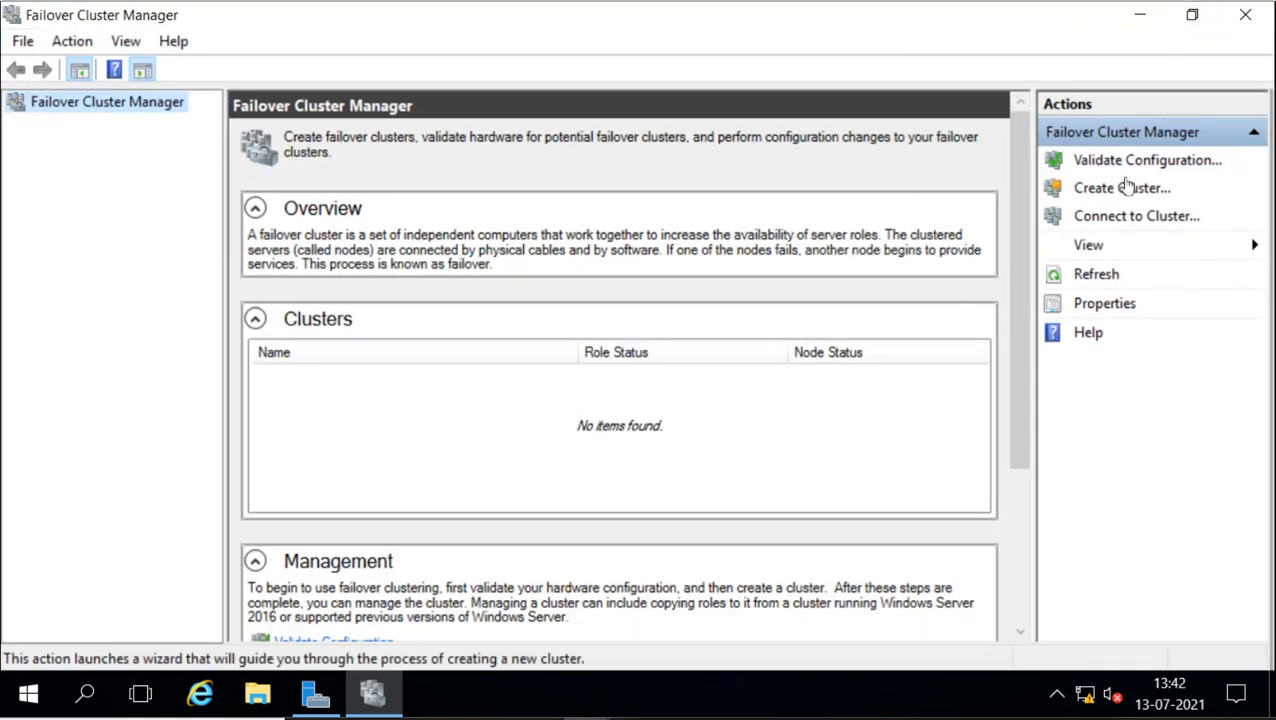
left_click(1118, 161)
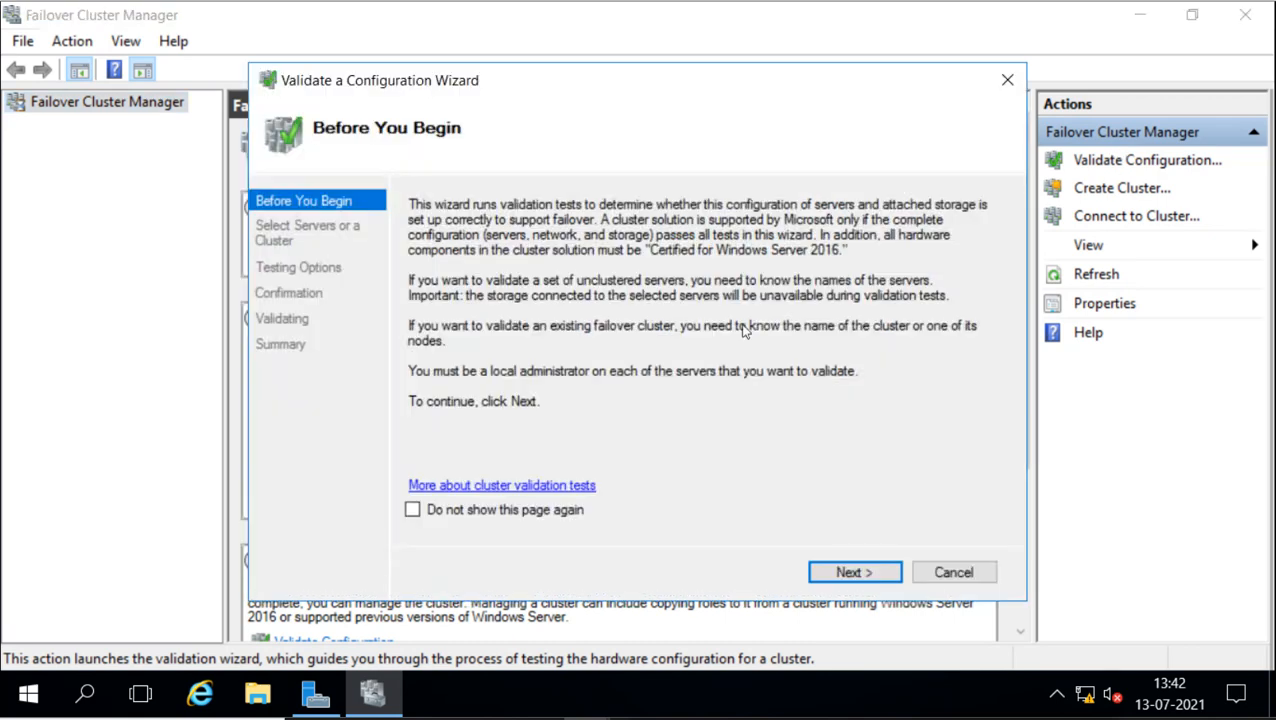
left_click(836, 572)
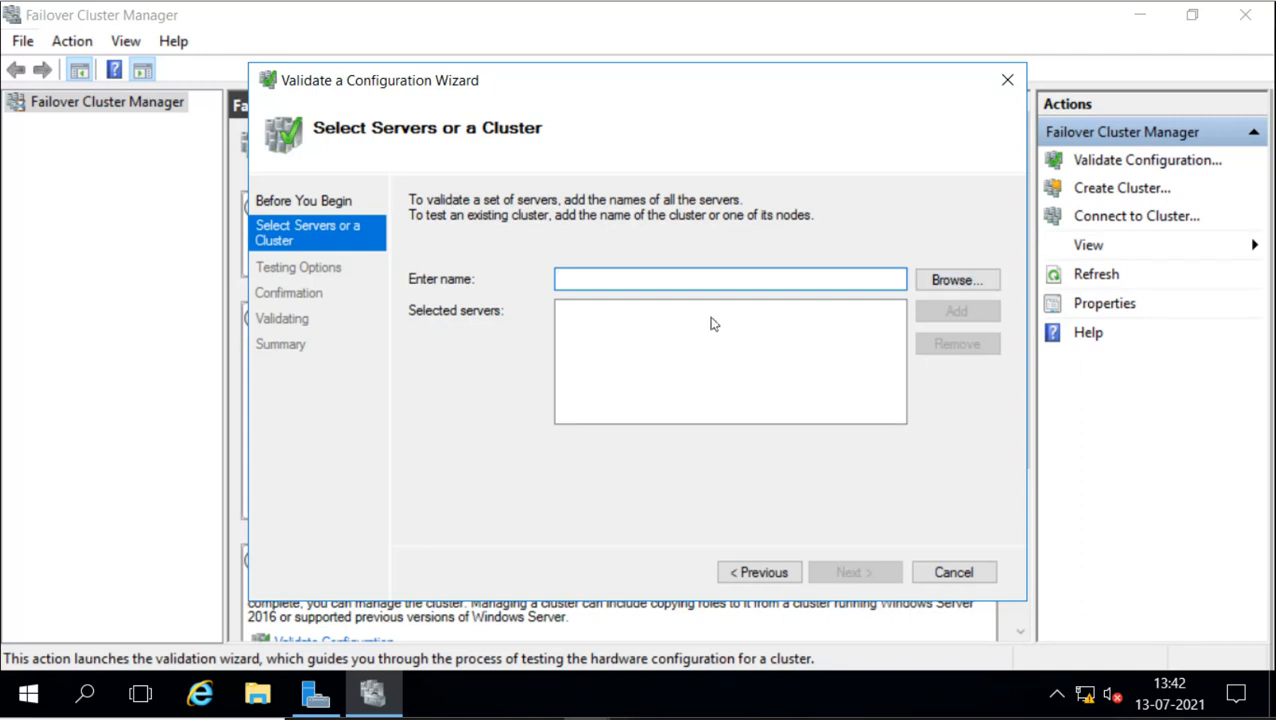
Step: Add server2 and server3 from the sai.com domain as the servers to validate, checking each name
left_click(935, 286)
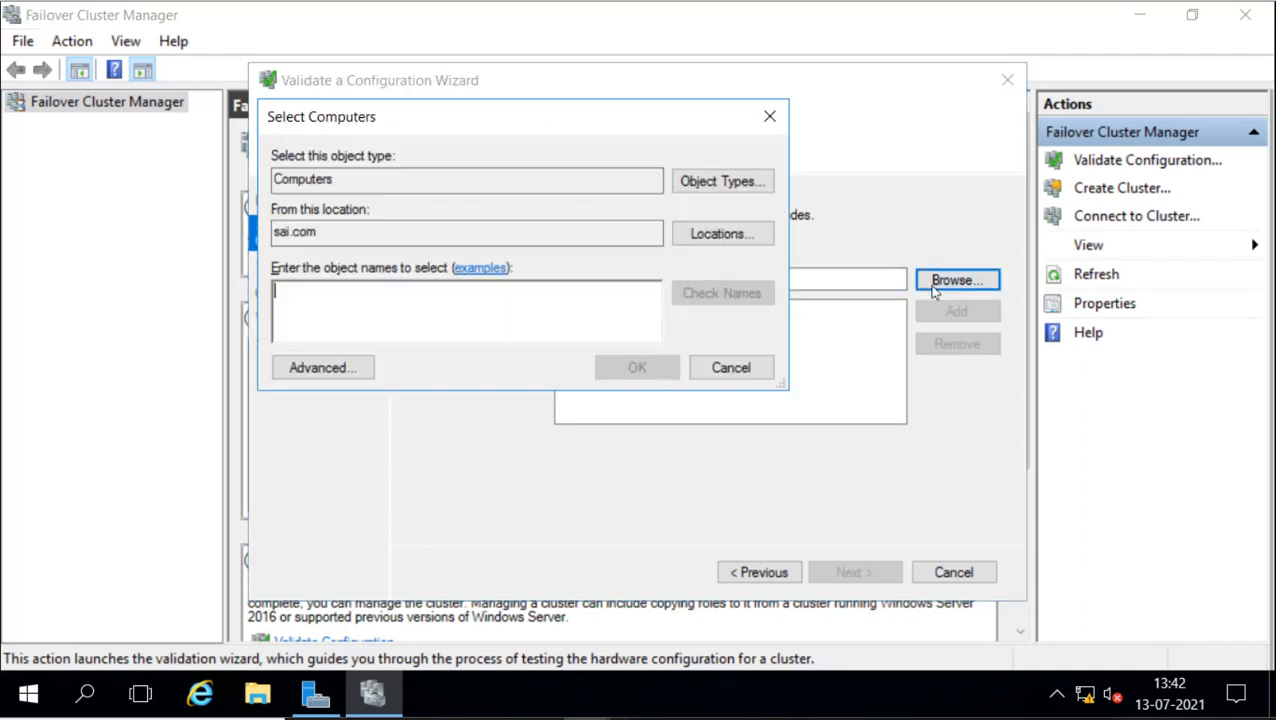
type("server2")
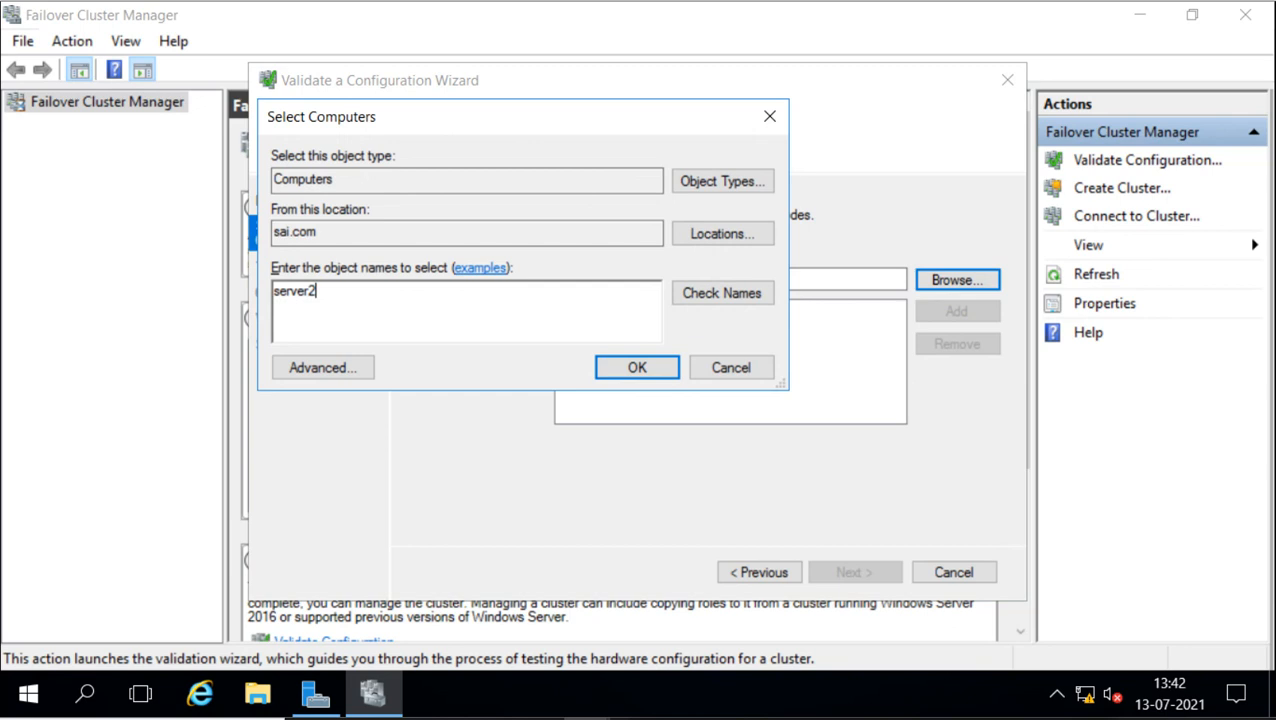
left_click(745, 297)
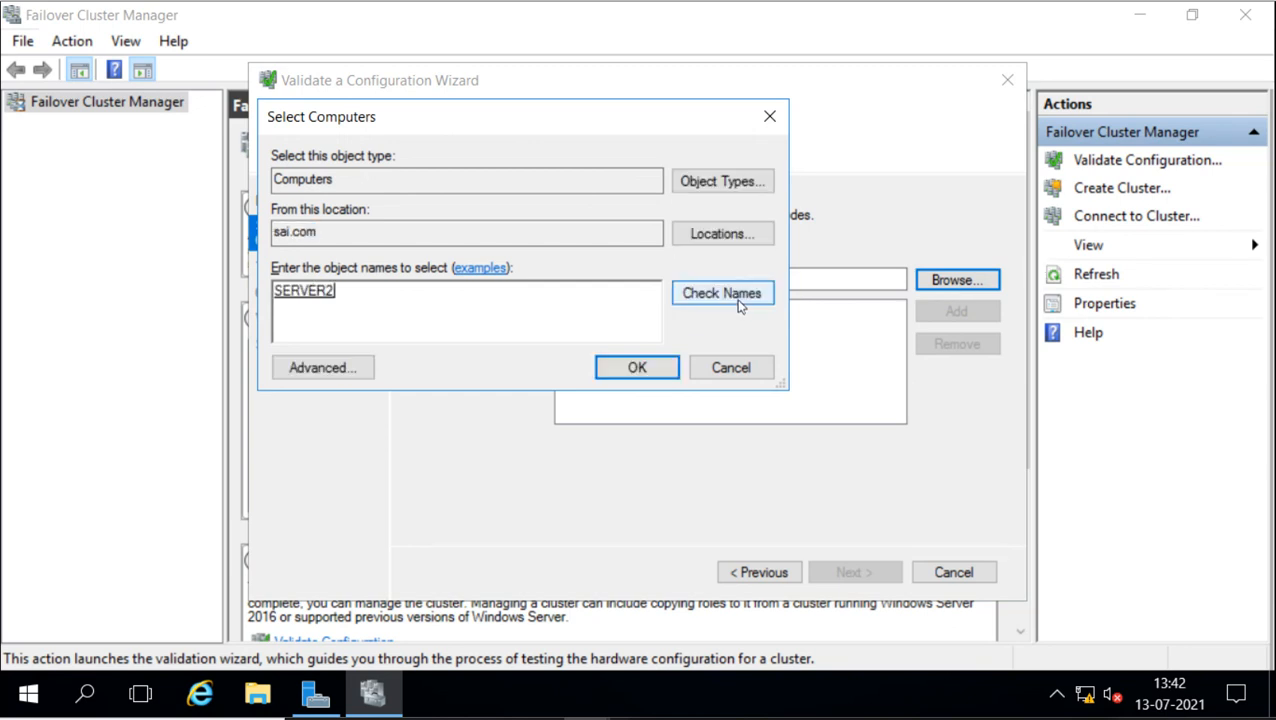
left_click(652, 370)
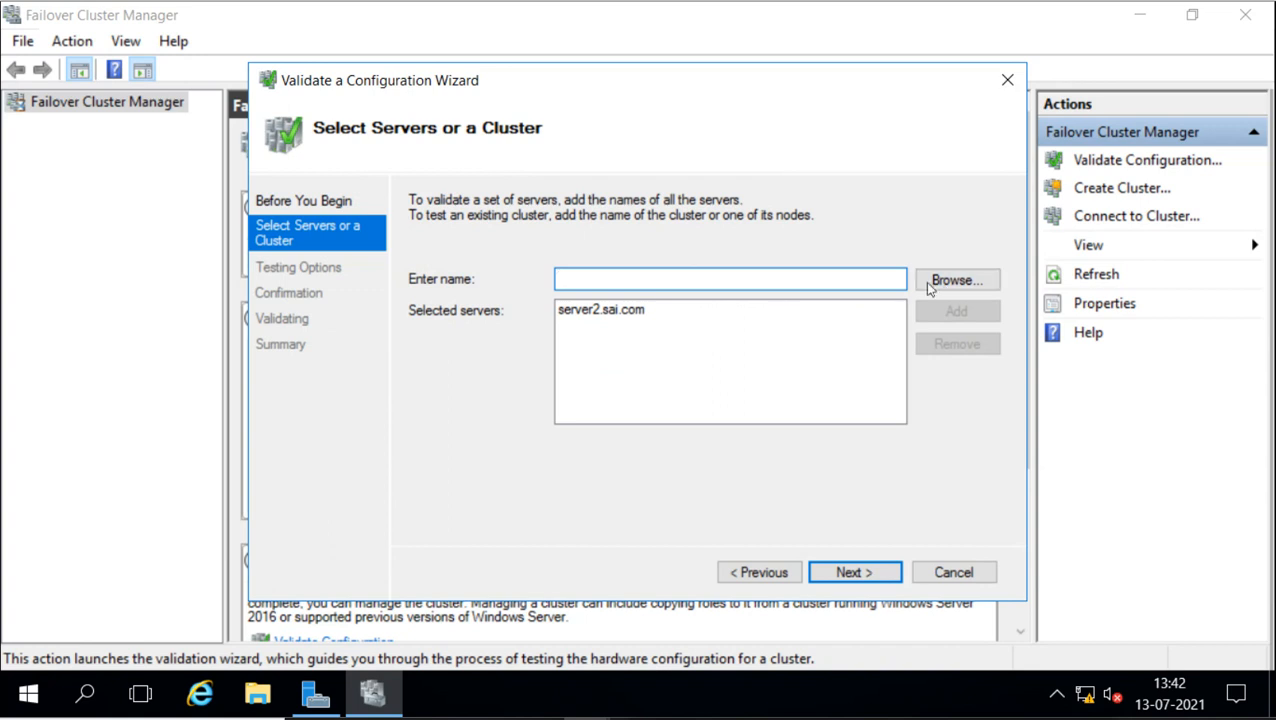
left_click(944, 285)
type("server3")
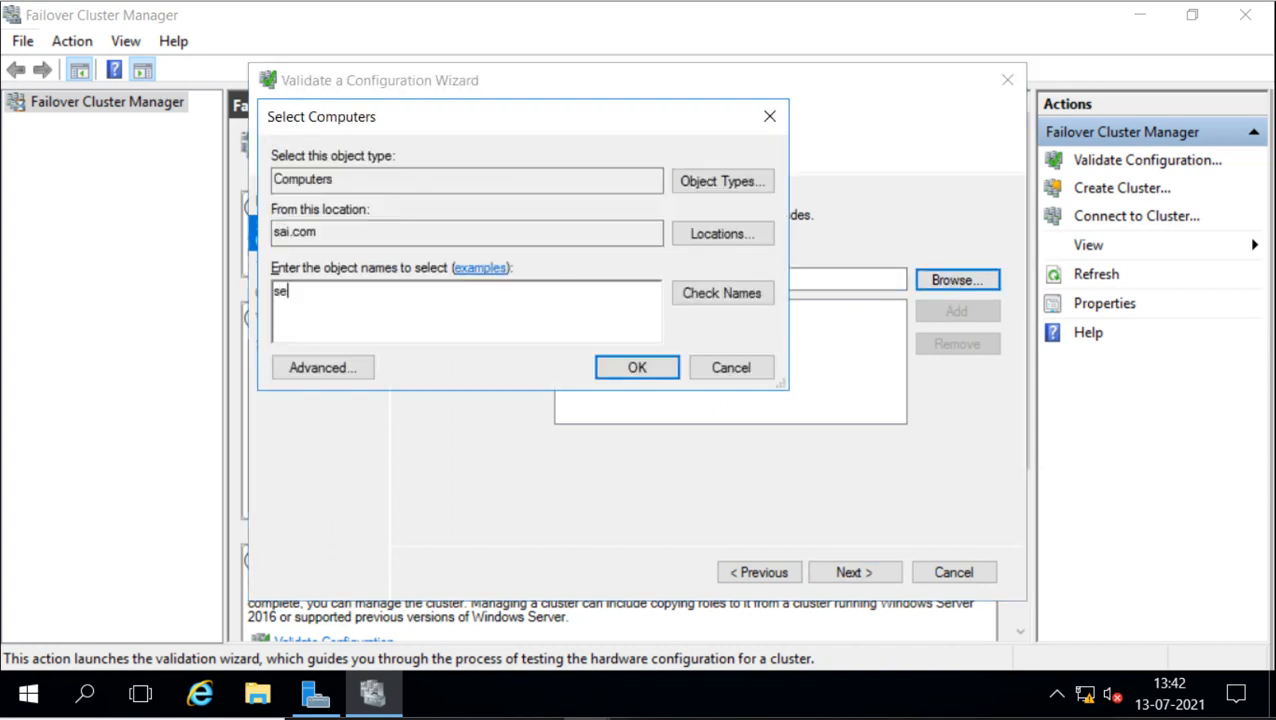
left_click(692, 302)
left_click(658, 370)
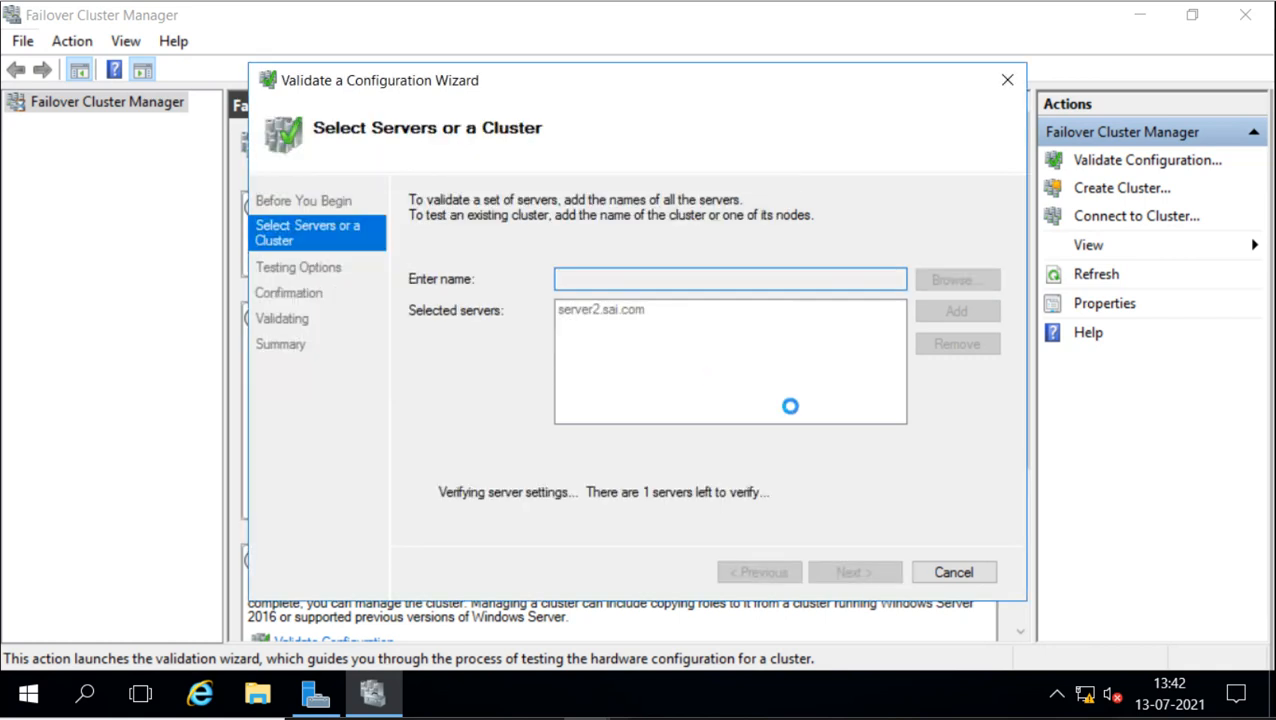
Step: Accept the selected servers and run all recommended validation tests on them
left_click(854, 572)
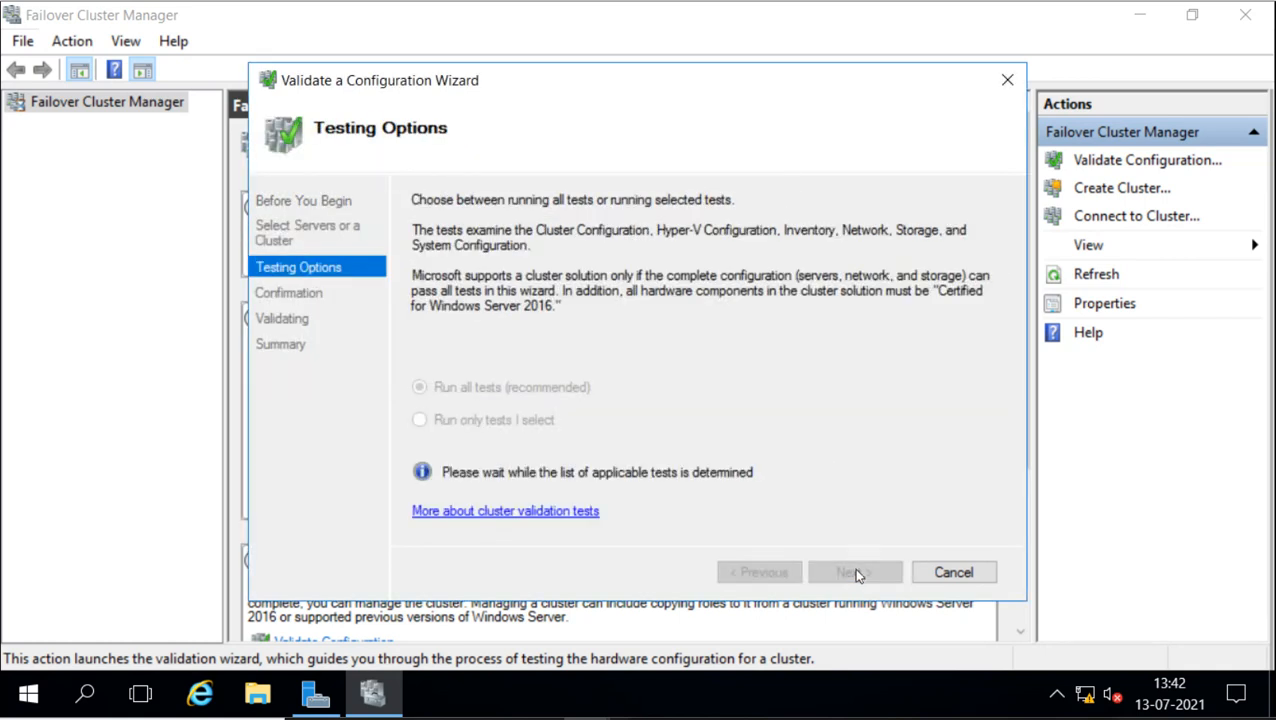
left_click(855, 572)
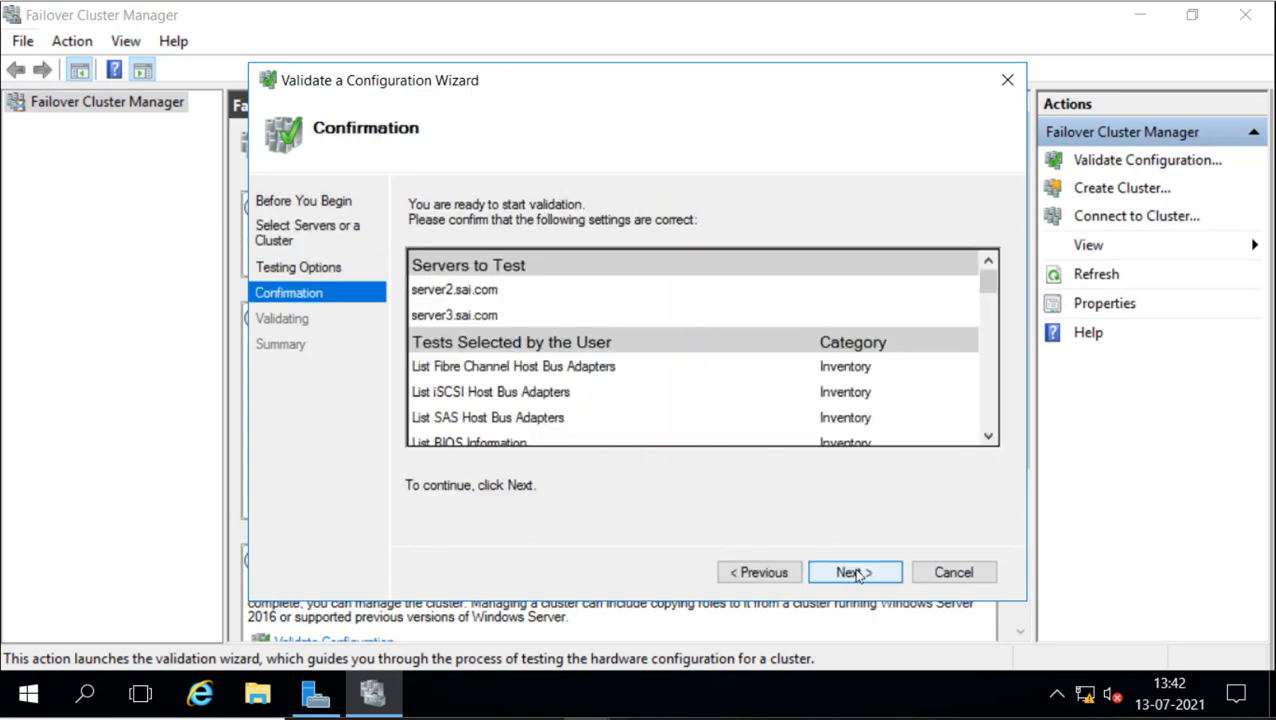
left_click(854, 572)
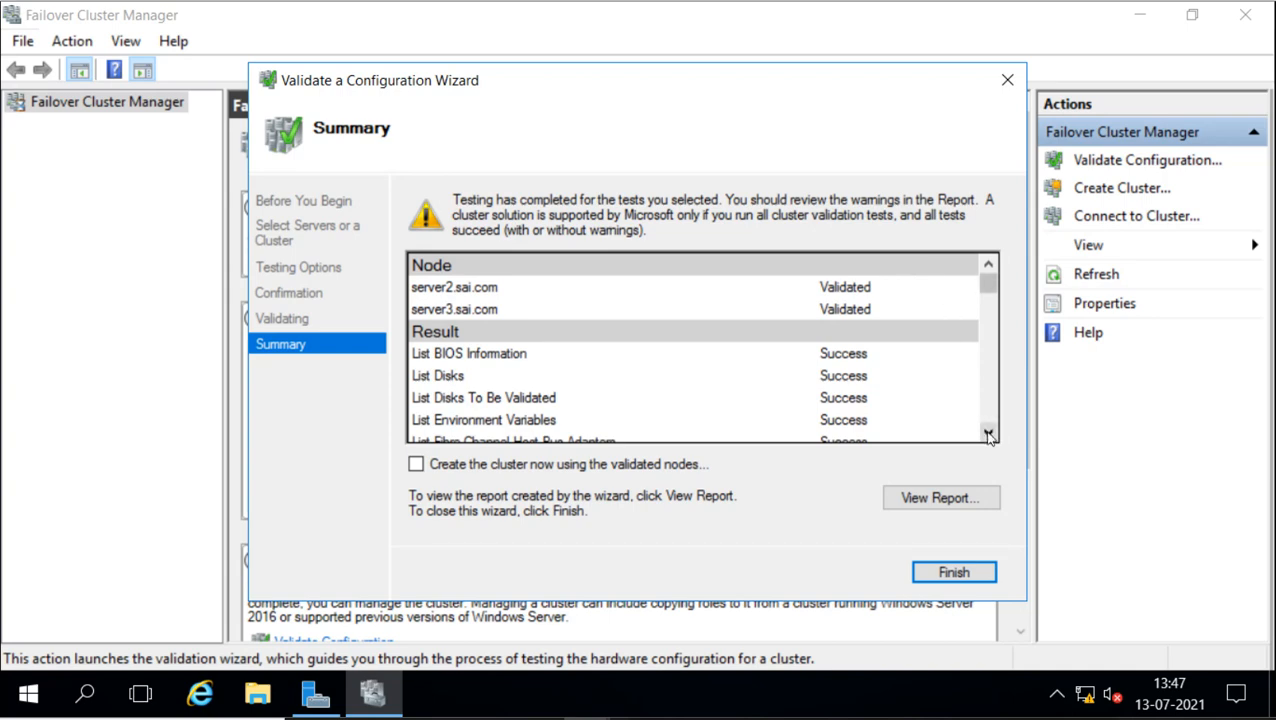
Step: Look through the validation summary's test results, open the full report and allow its blocked content, dismissing the protected mode notice
left_click_drag(988, 435, 988, 435)
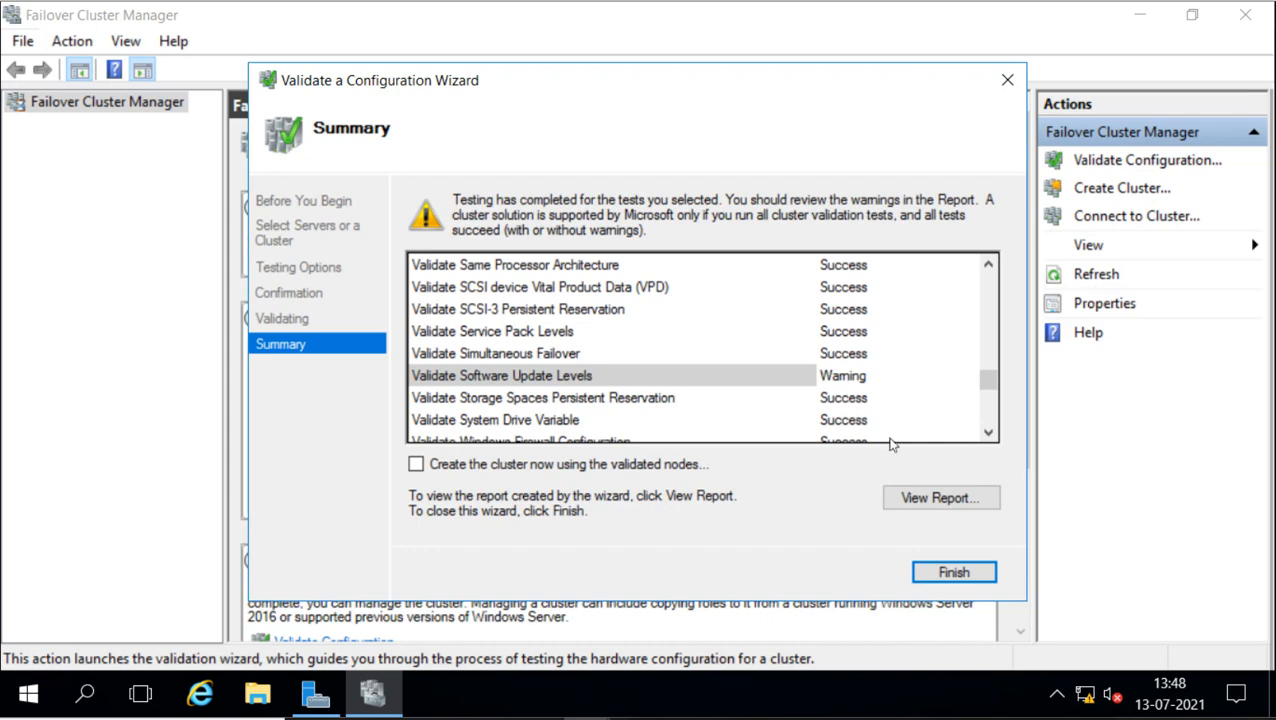
left_click(908, 495)
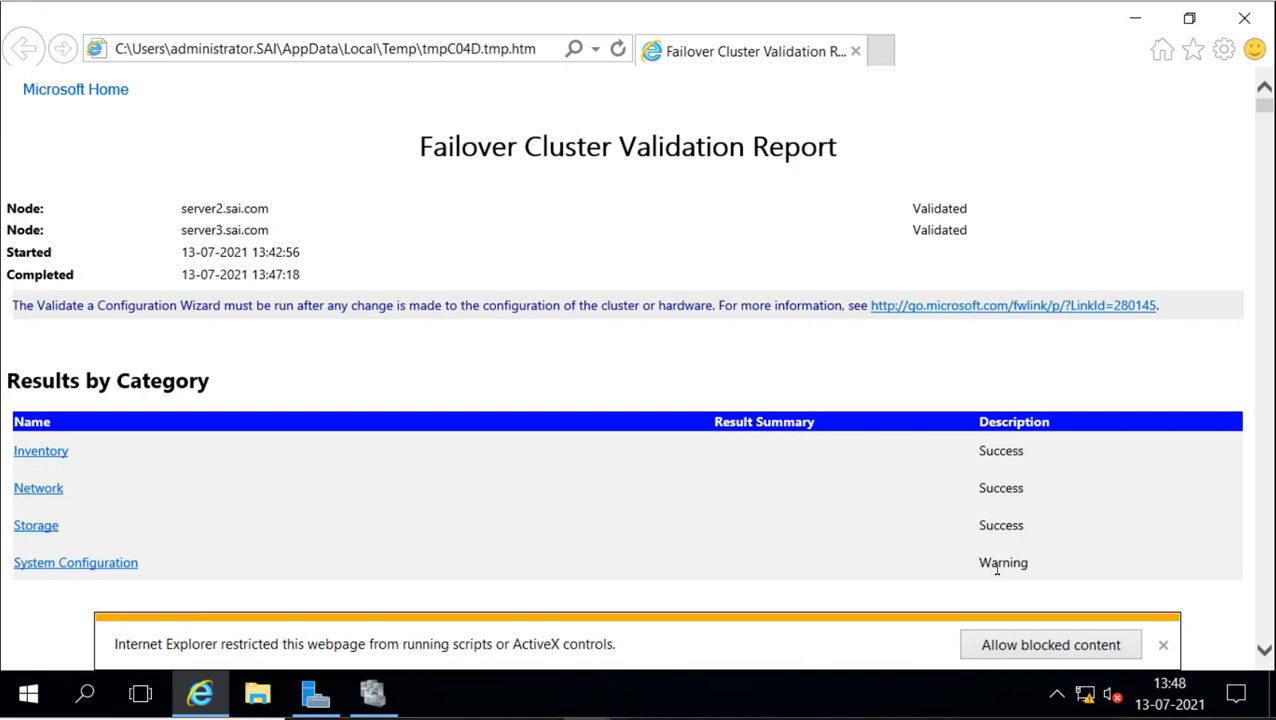
left_click(1037, 645)
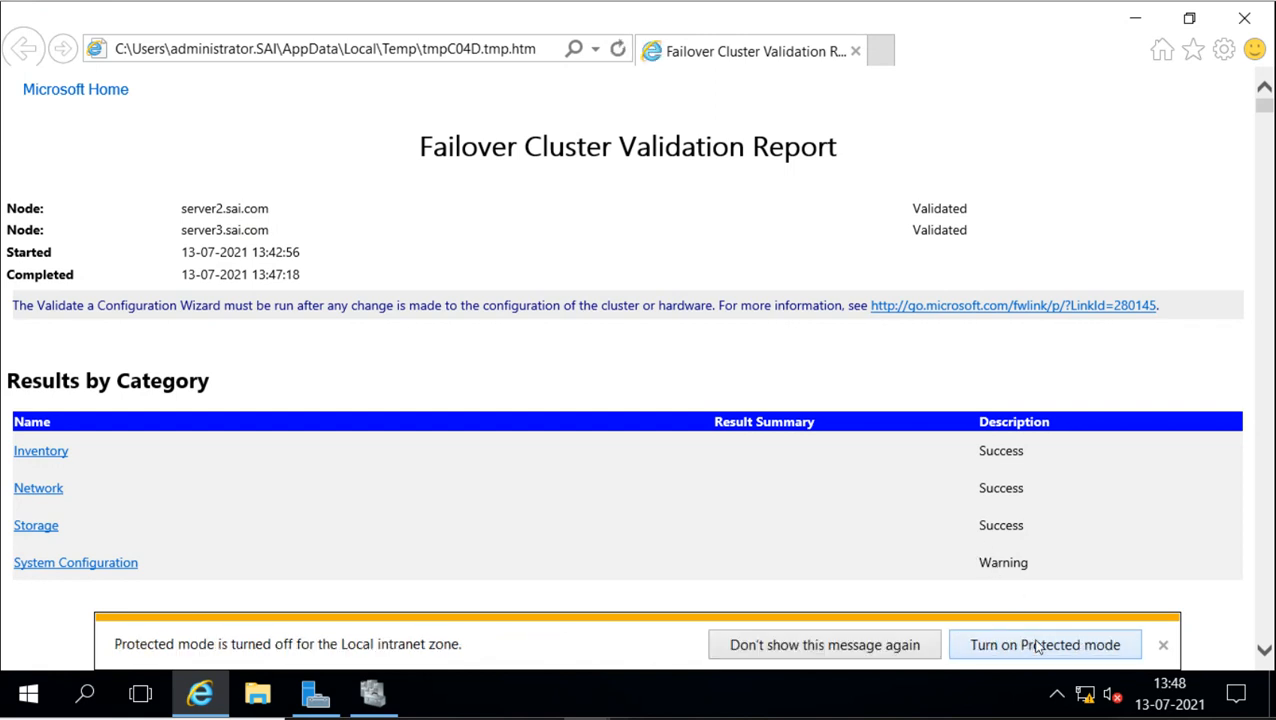
left_click(1163, 645)
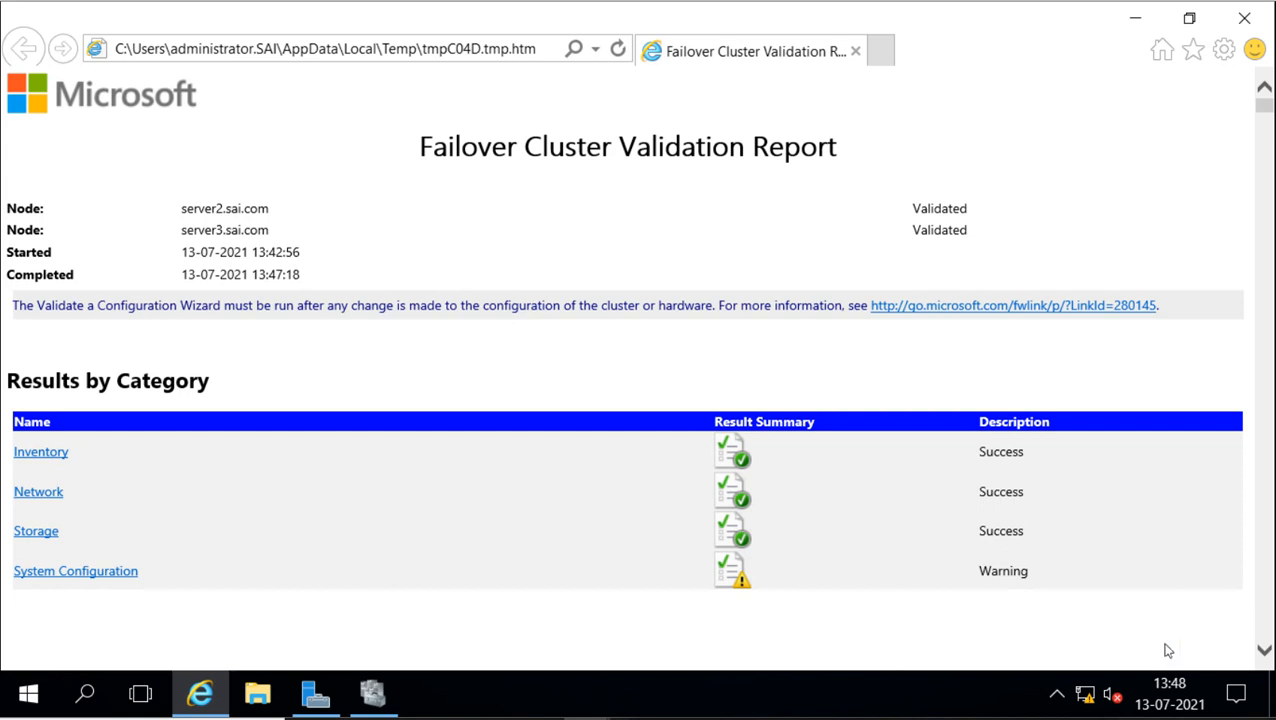
Step: Examine the report's System Configuration results and the Validate Software Update Levels details for both servers
left_click(79, 581)
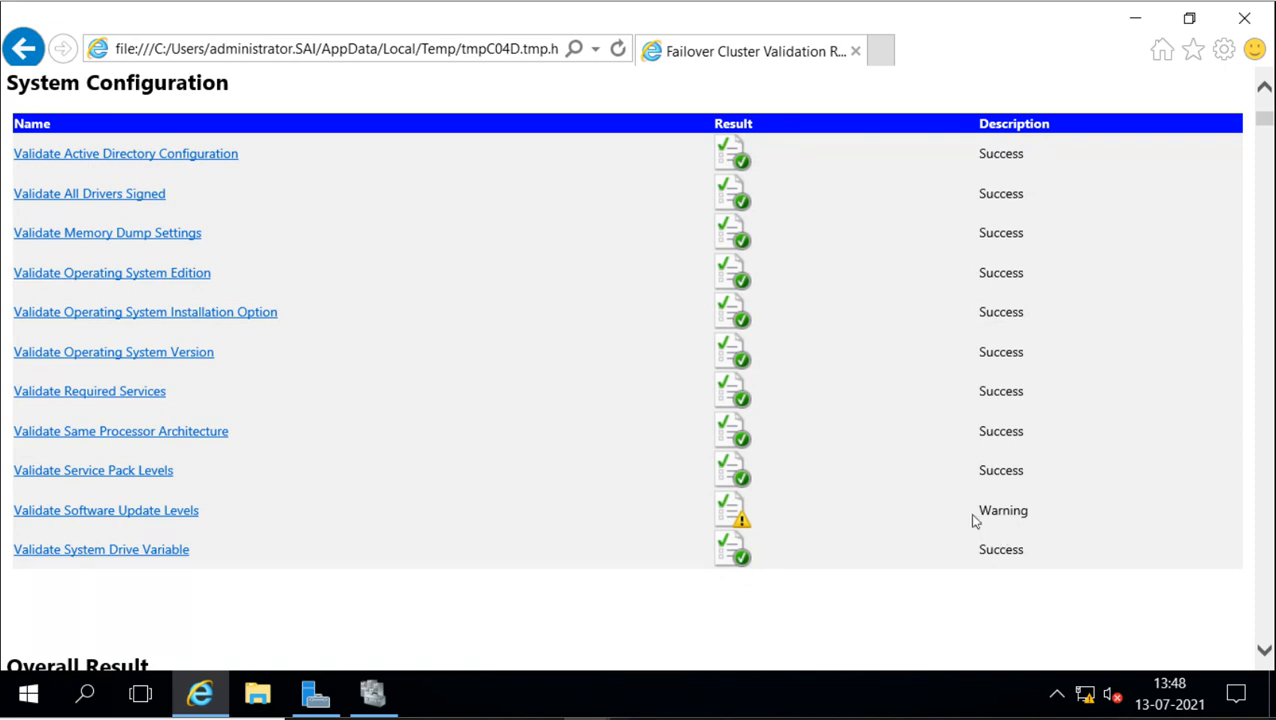
left_click(117, 512)
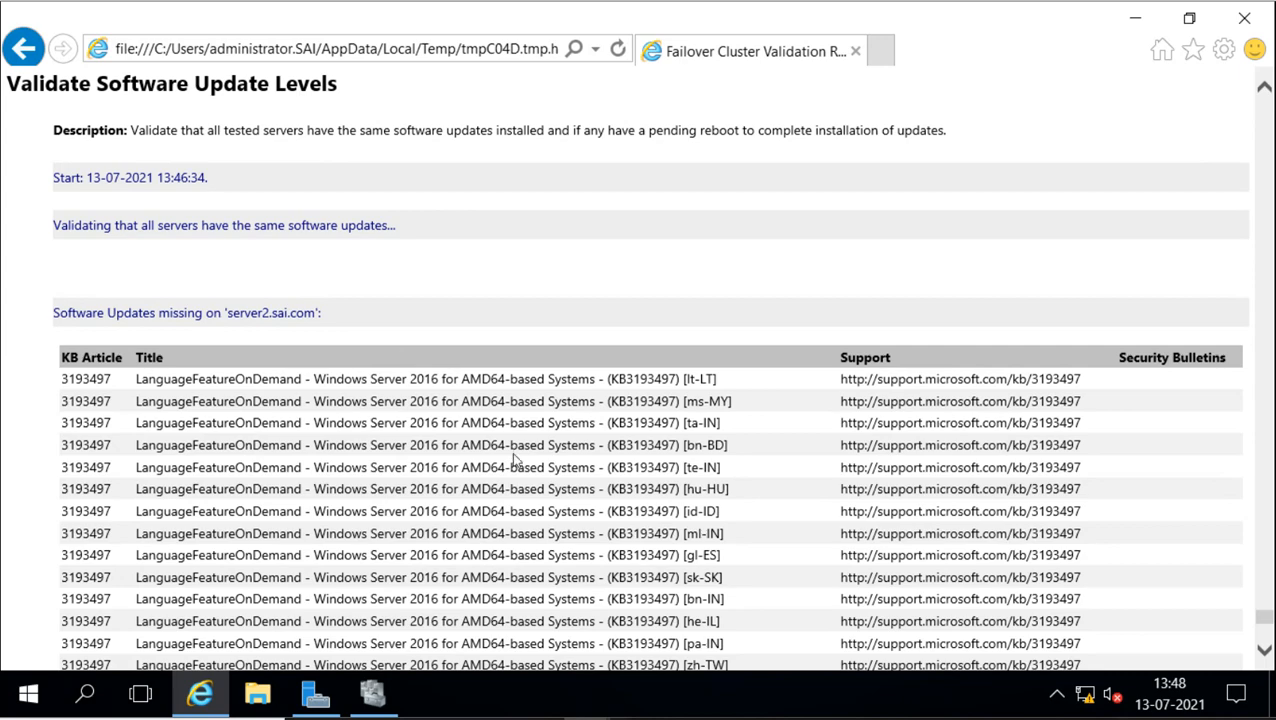
scroll(512, 456, "down", 3)
scroll(512, 456, "down", 10)
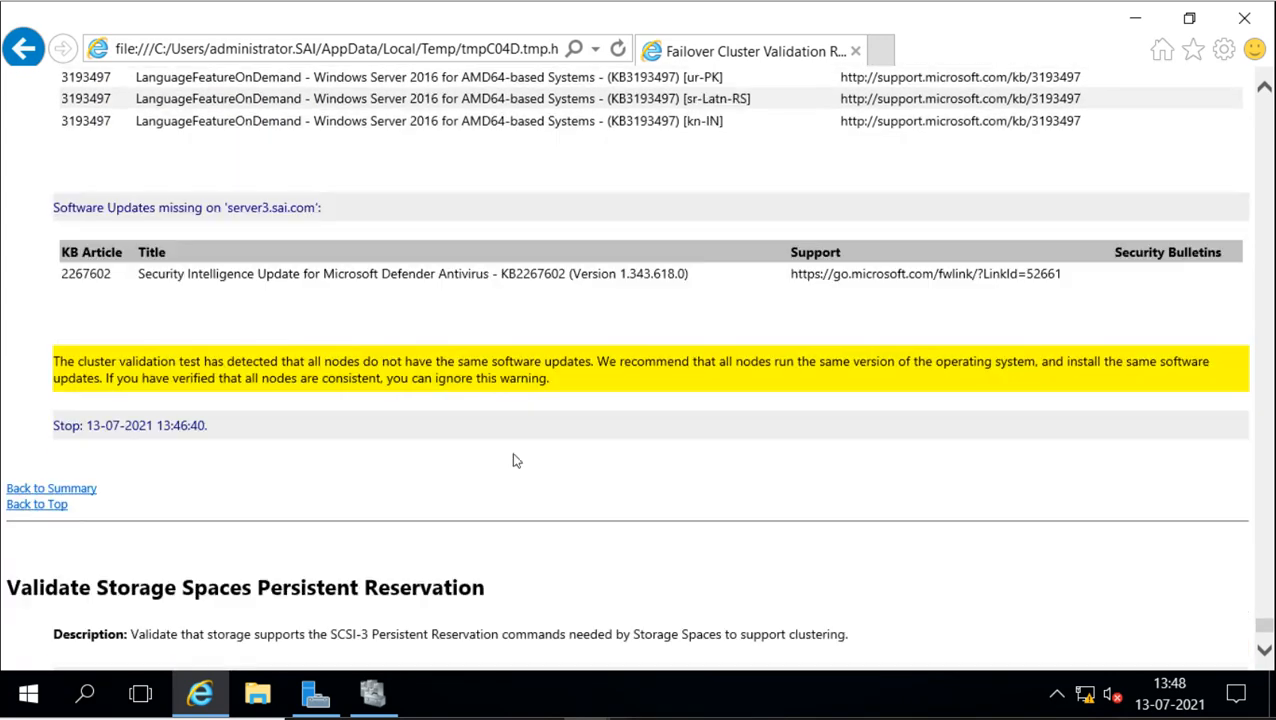
scroll(512, 458, "up", 3)
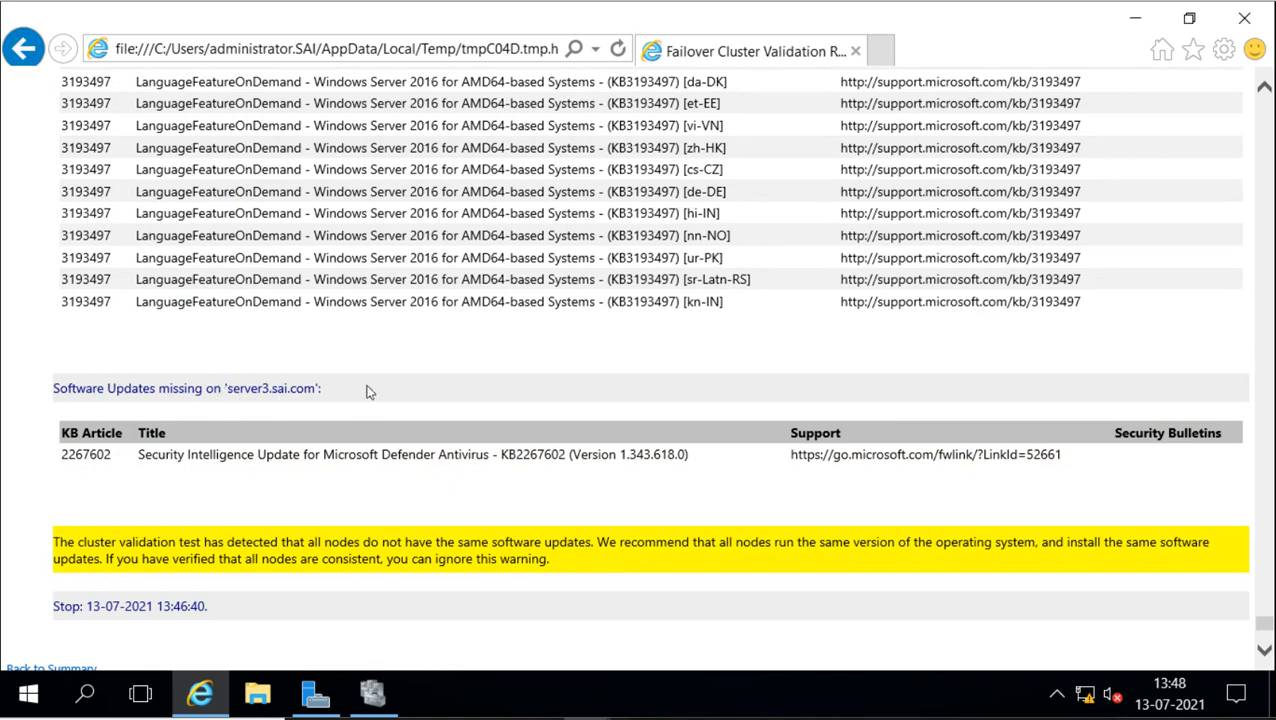
scroll(580, 150, "up", 5)
scroll(580, 150, "up", 5)
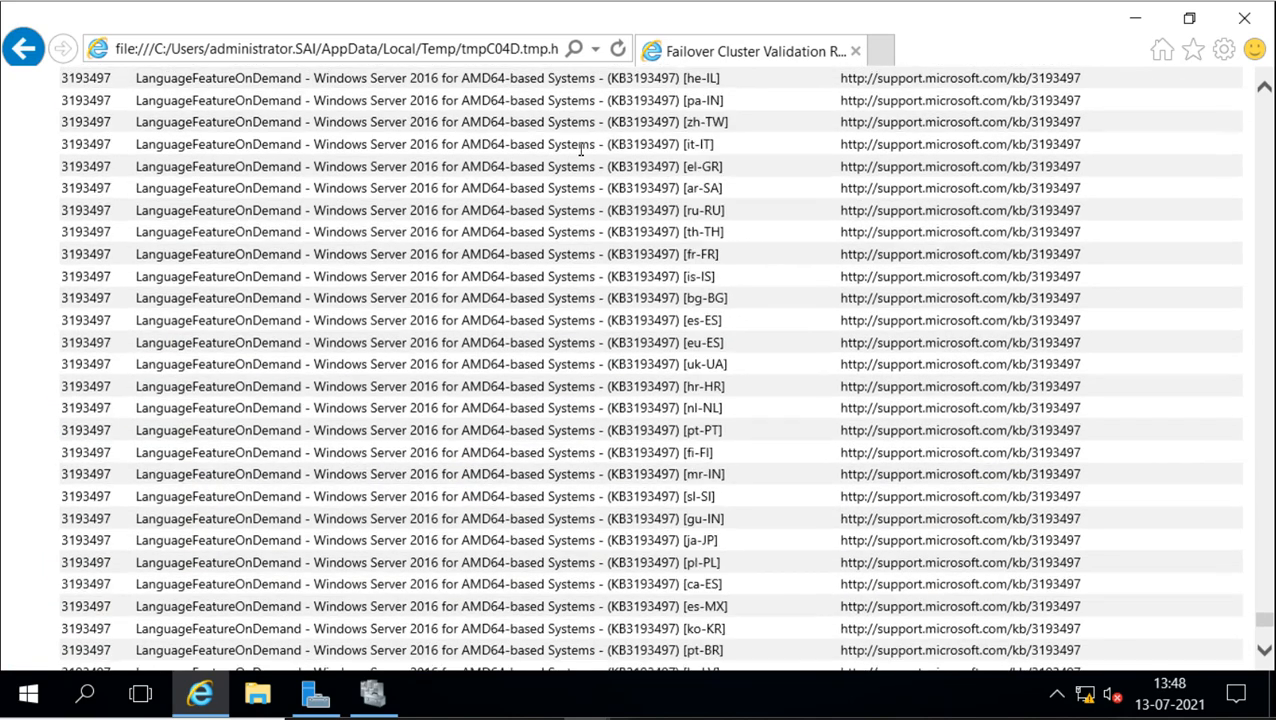
scroll(585, 157, "up", 5)
scroll(583, 157, "down", 13)
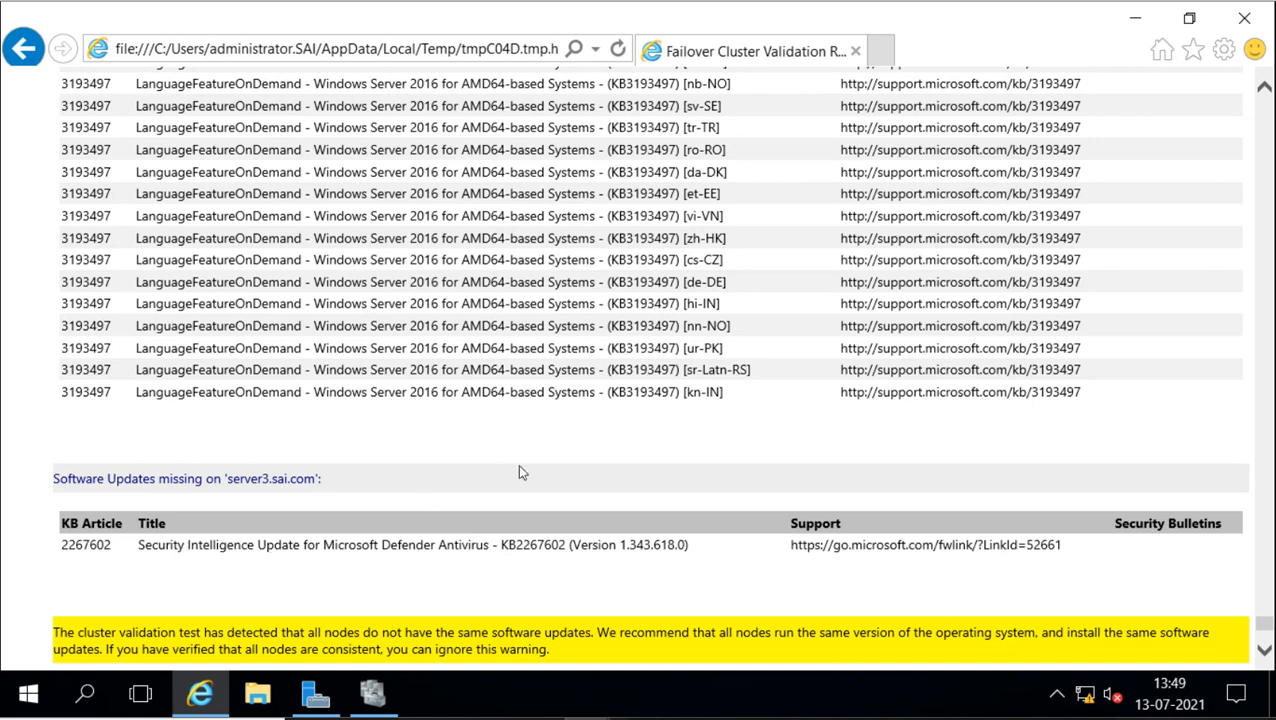
scroll(519, 472, "down", 5)
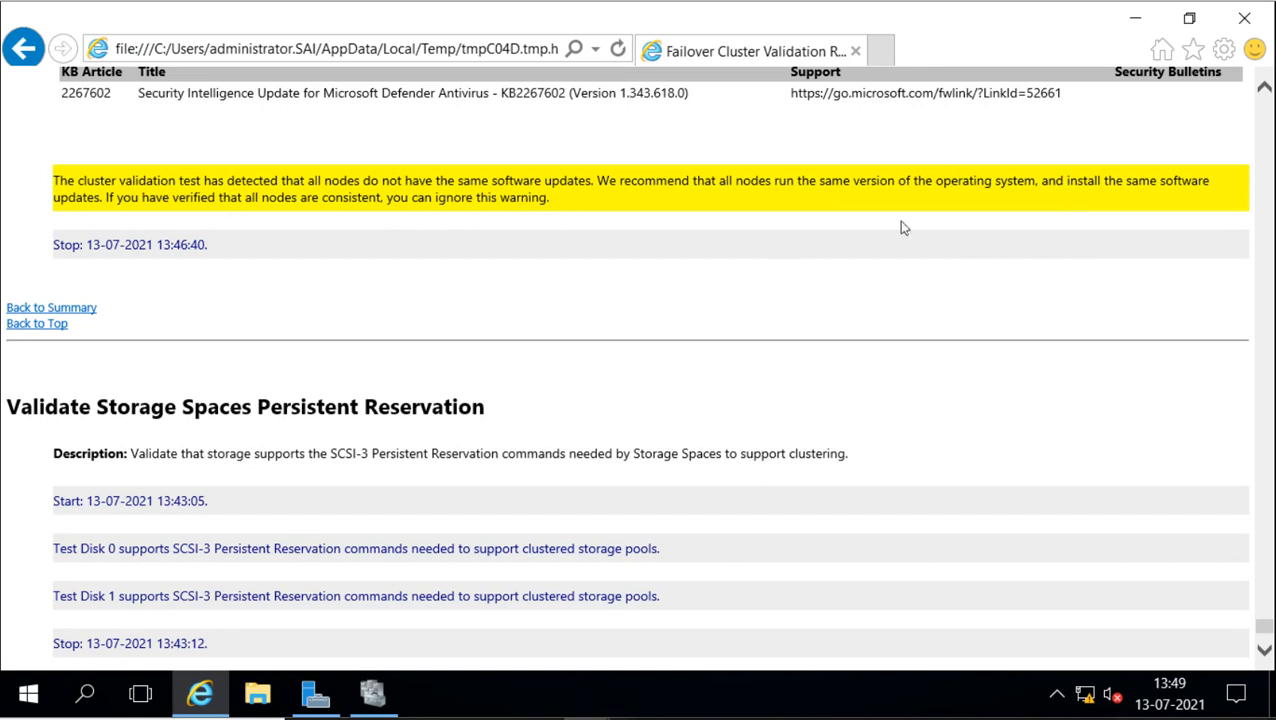
Step: Close the report and finish the validation wizard with immediate cluster creation from the validated nodes left off
left_click(1245, 22)
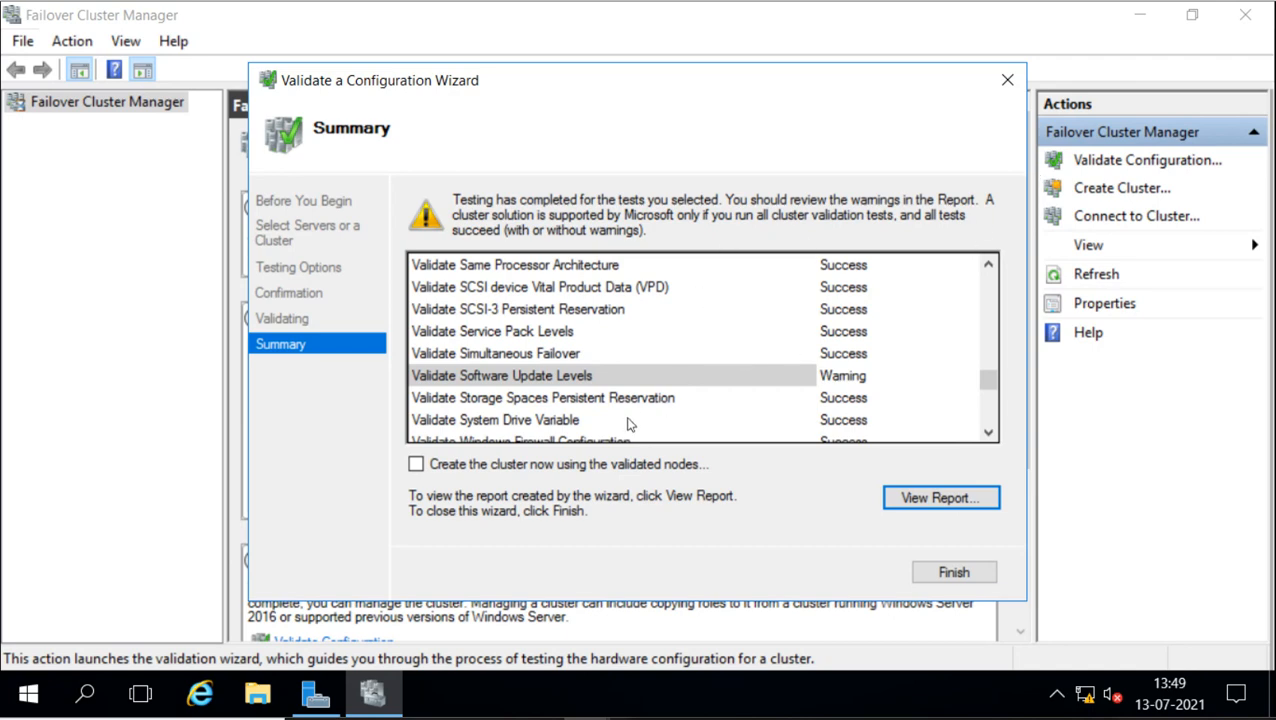
left_click(417, 467)
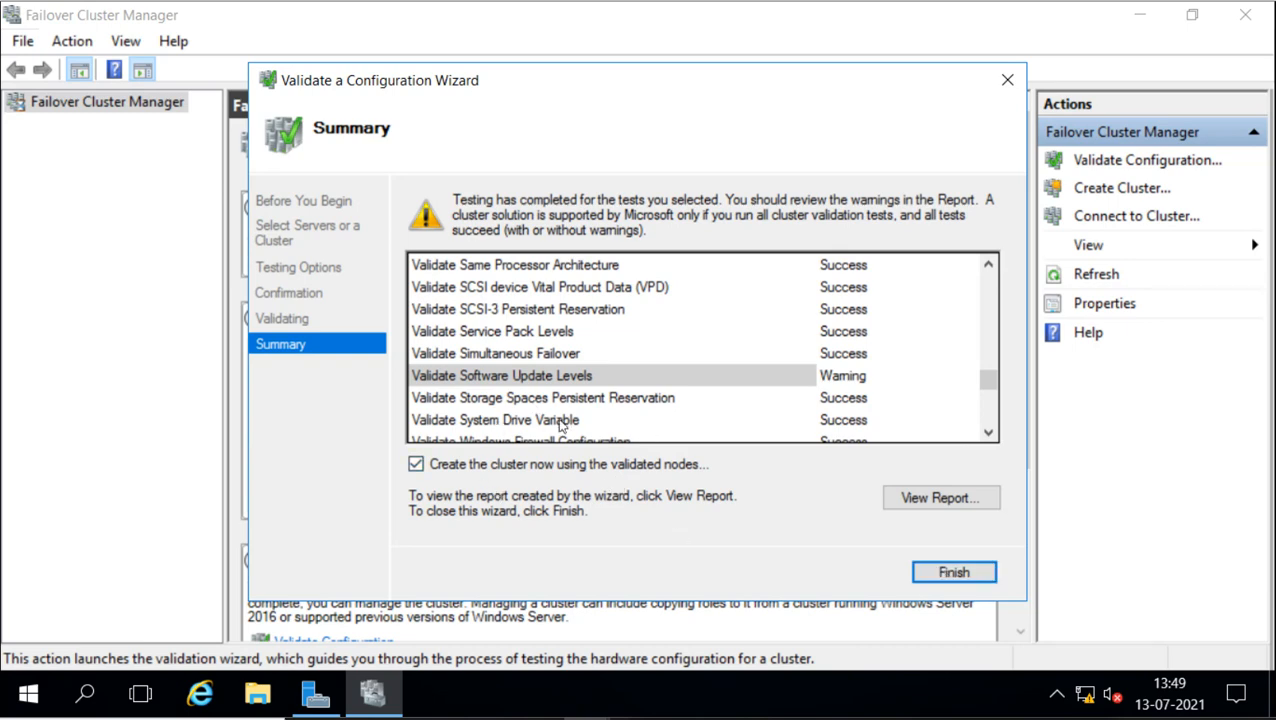
left_click(417, 464)
left_click(935, 573)
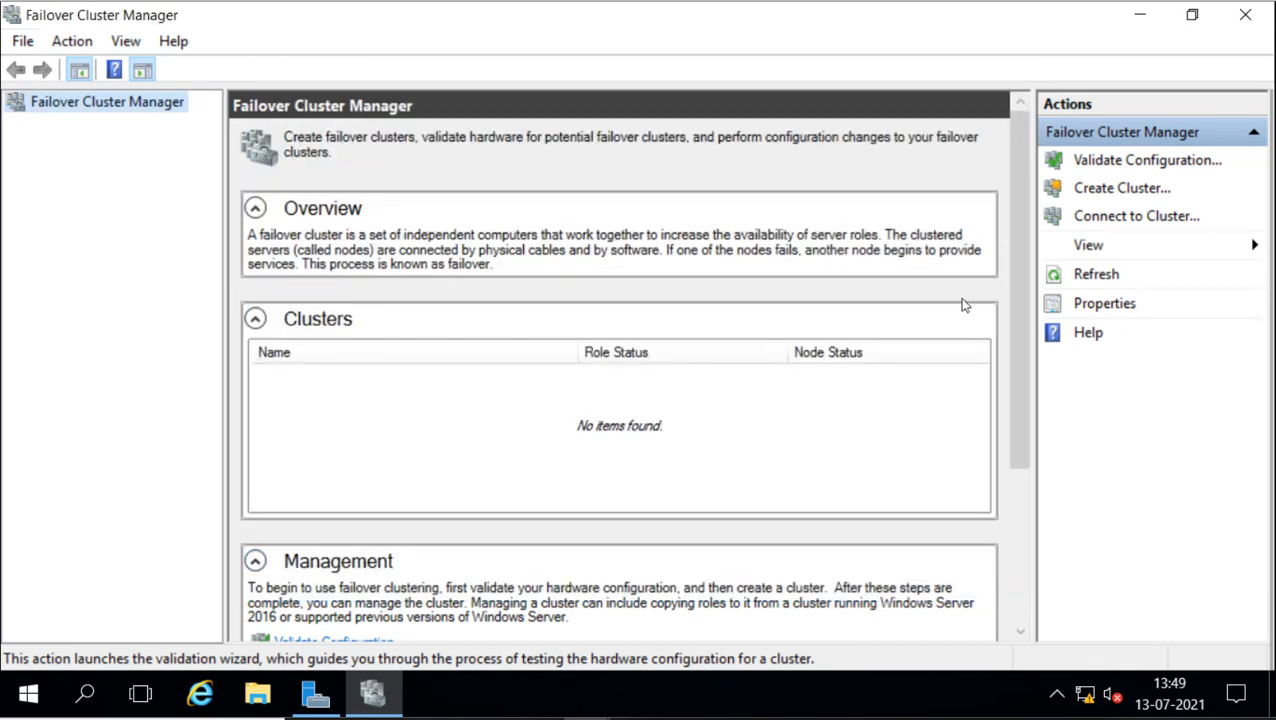
Step: Start the Create Cluster Wizard and add server2 and server3 as the cluster's servers
left_click(1121, 189)
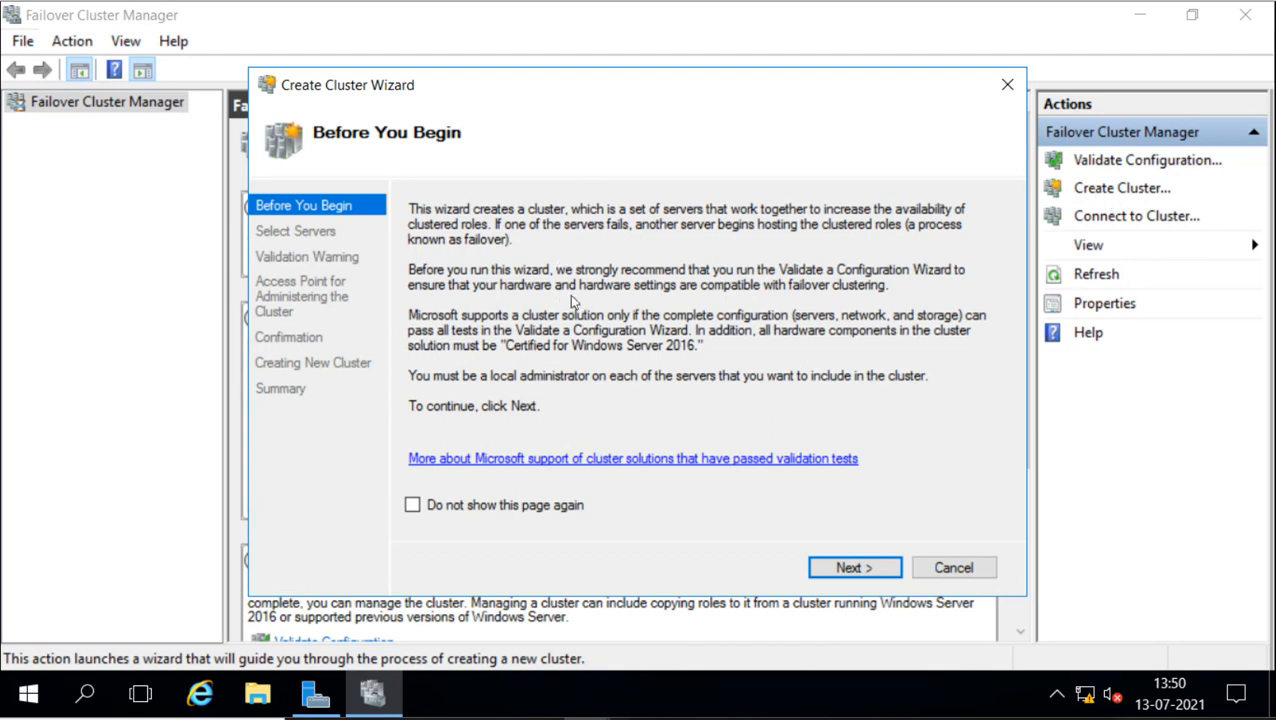
left_click(834, 564)
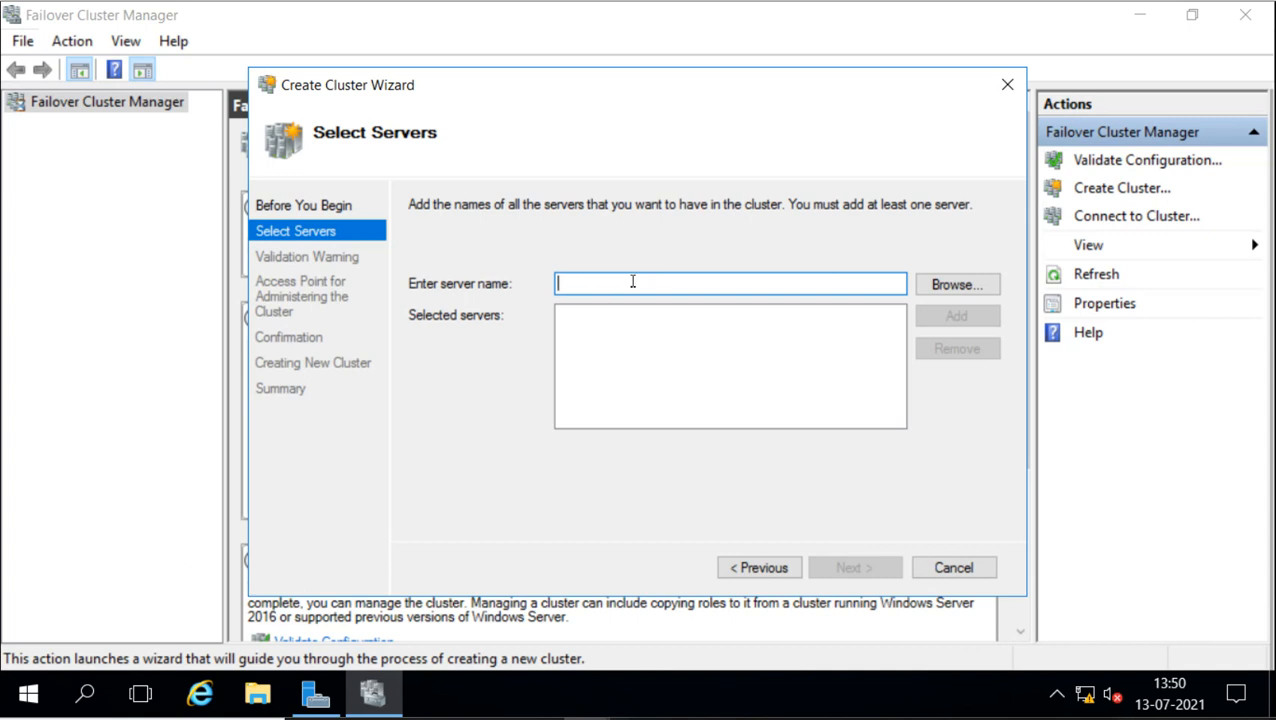
type("server")
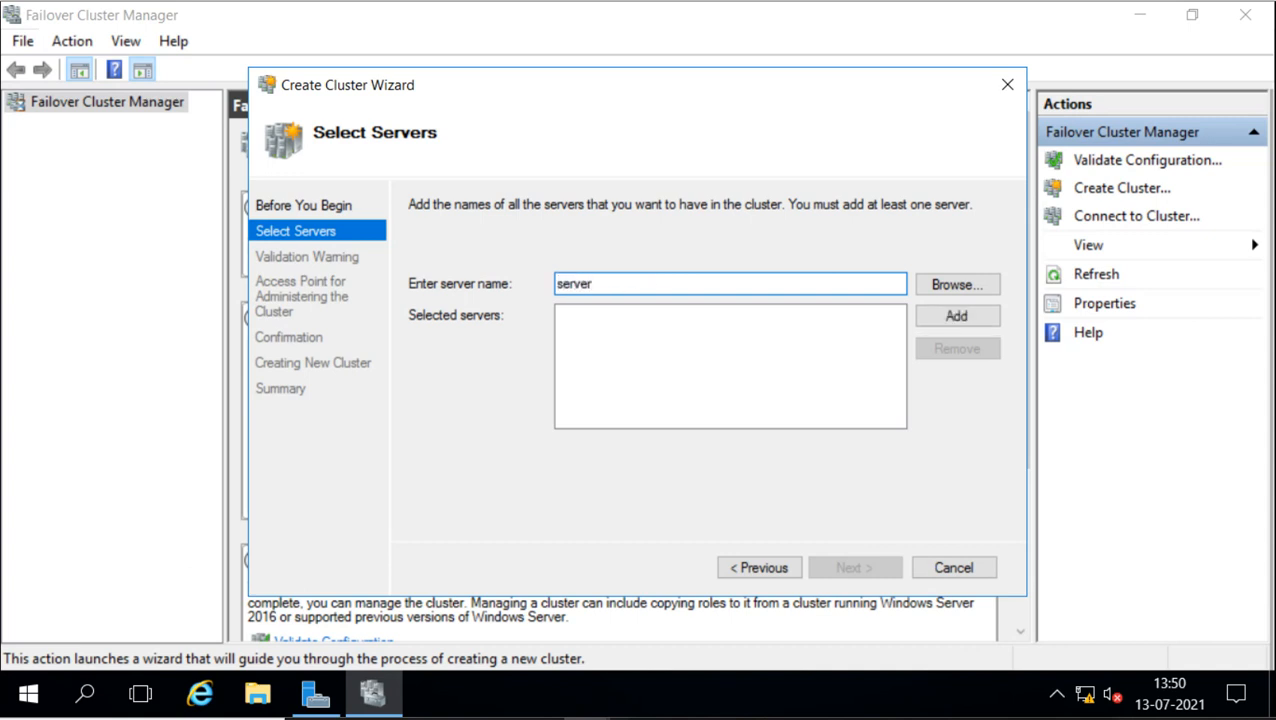
type("2")
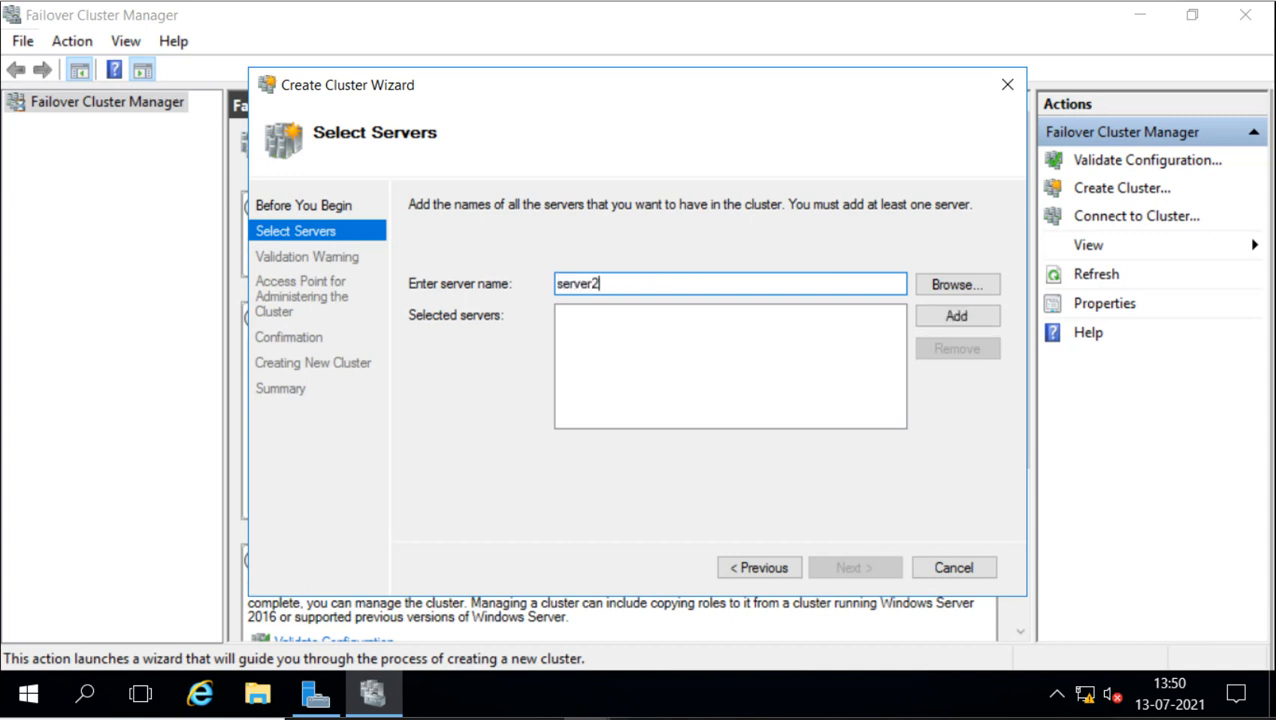
left_click(932, 317)
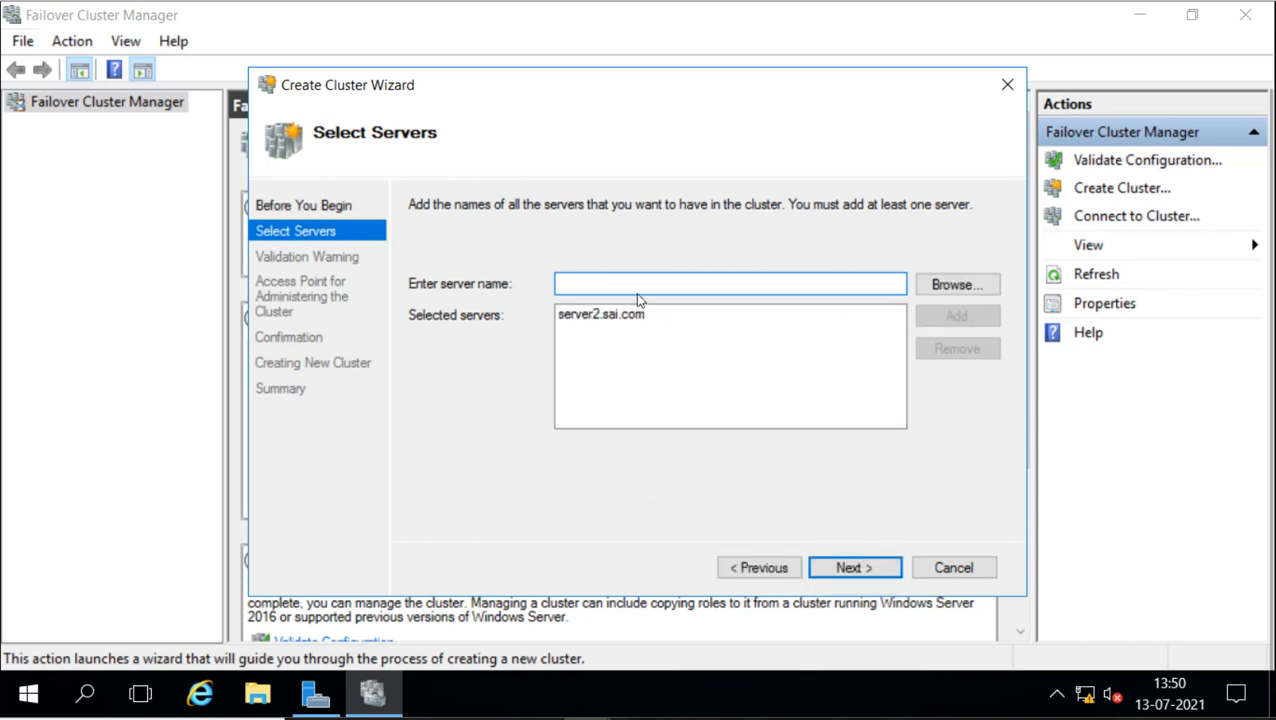
type("serve")
type("r3")
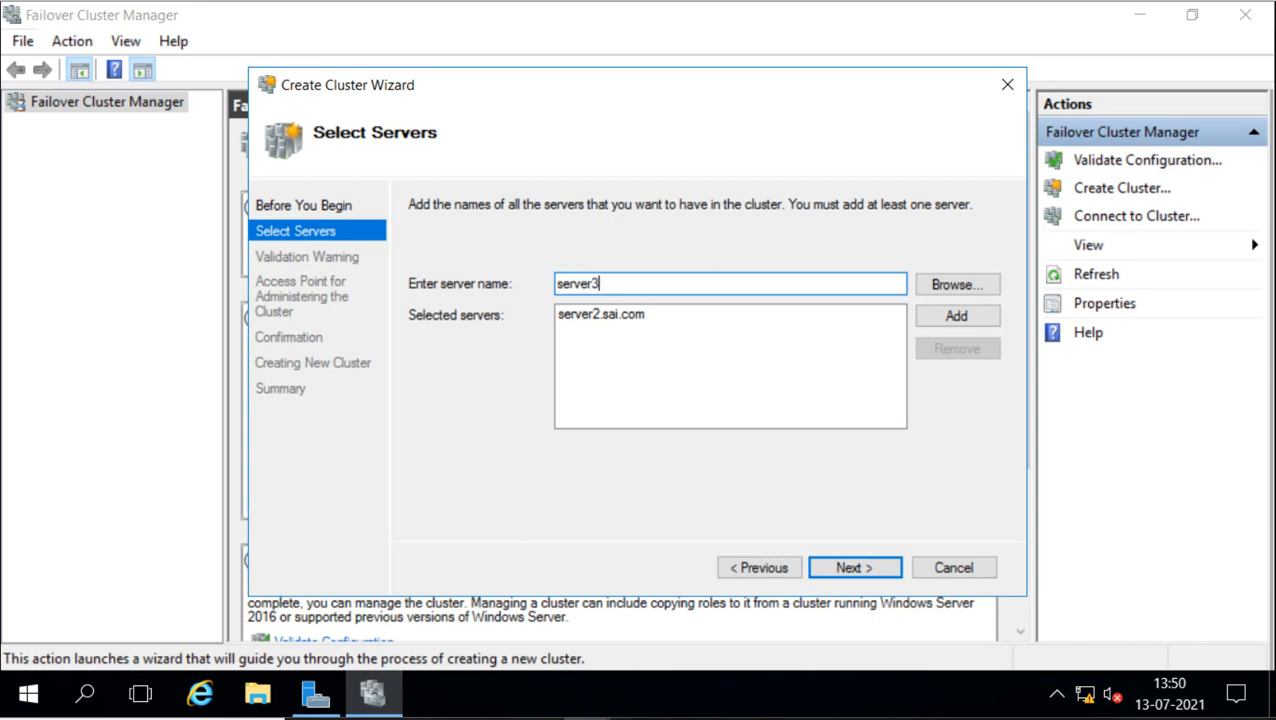
left_click(926, 316)
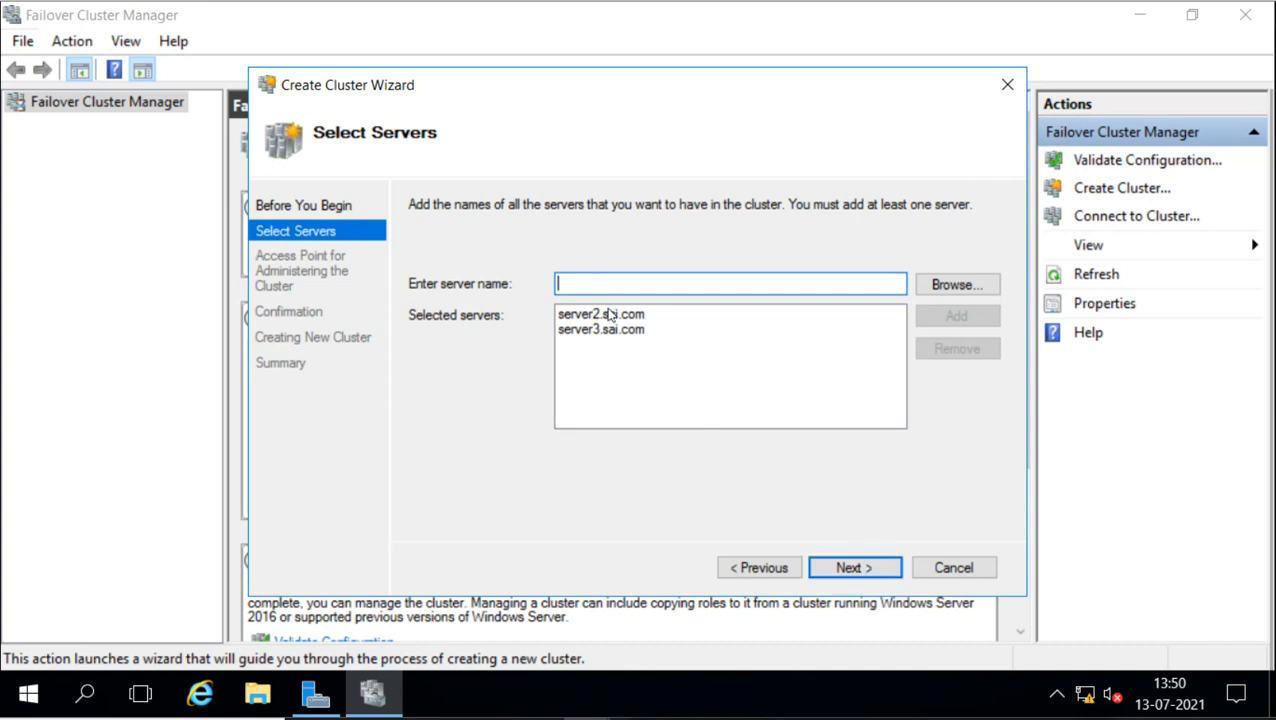
Step: Name the cluster cluster1 and assign it the address 192.168.0.250 on the 192.168.0.0/24 network
left_click(853, 567)
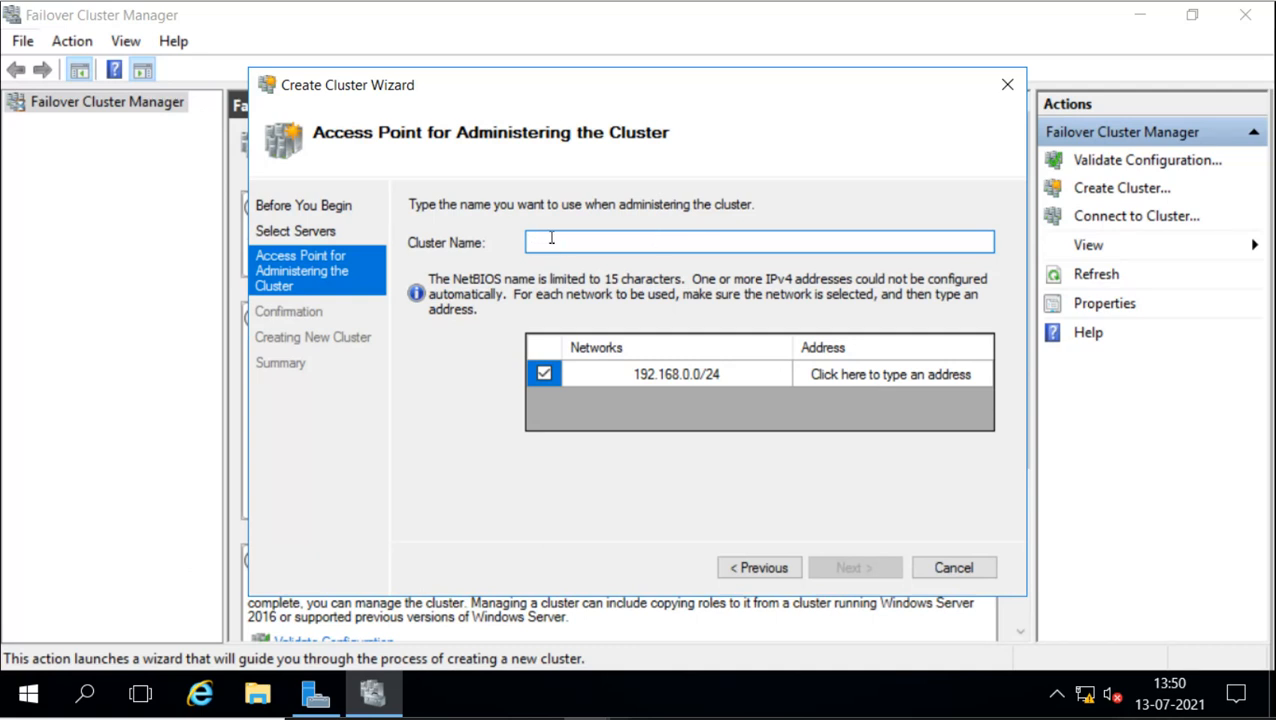
type("cluster1")
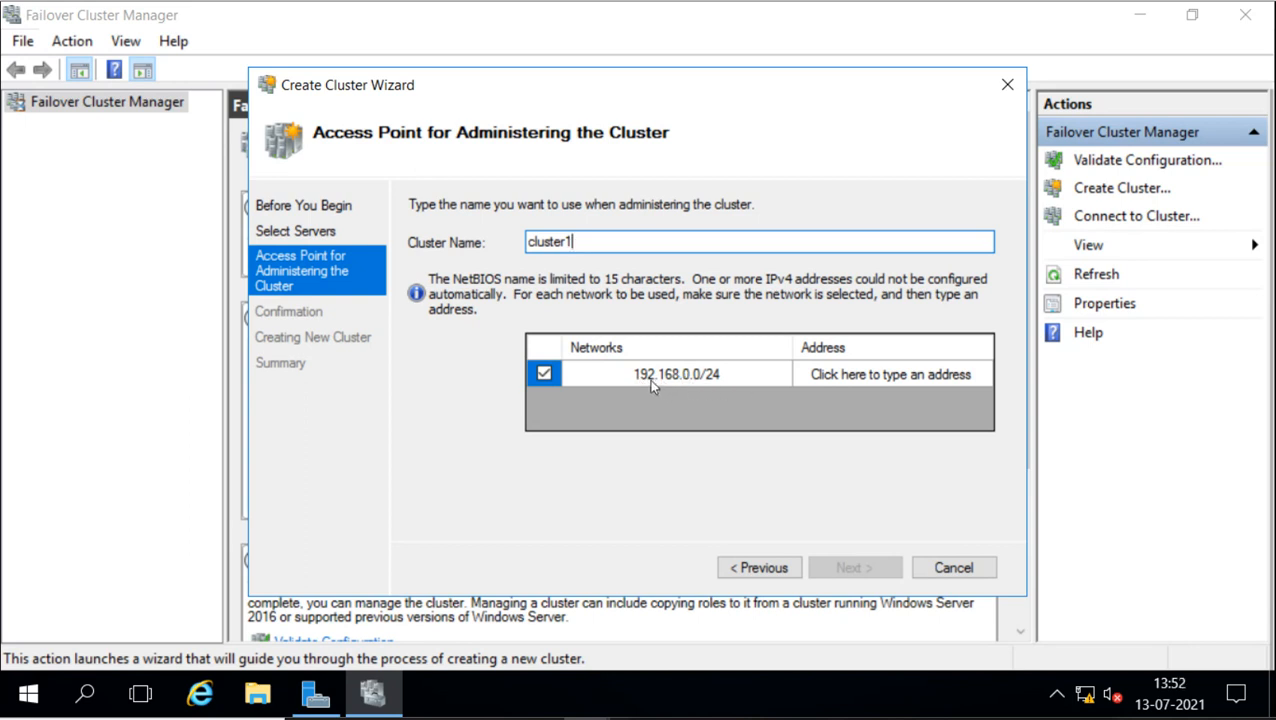
left_click(845, 376)
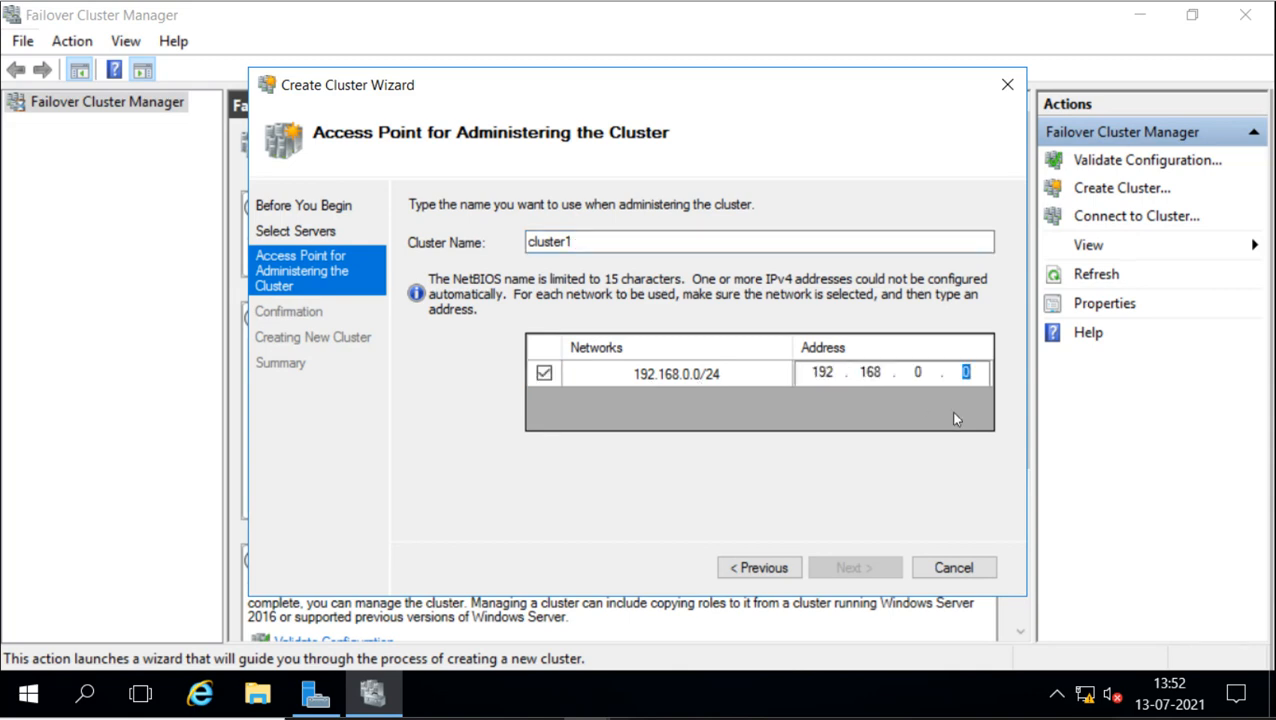
type("2")
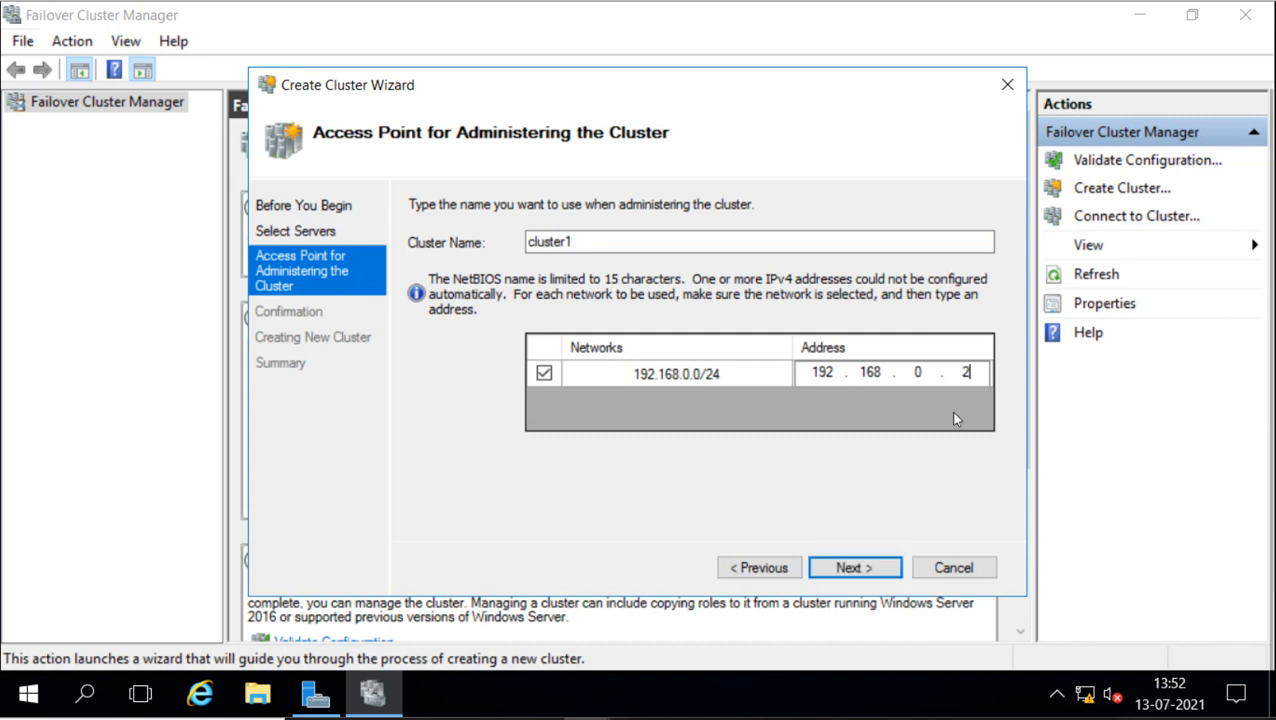
type("50")
left_click(856, 570)
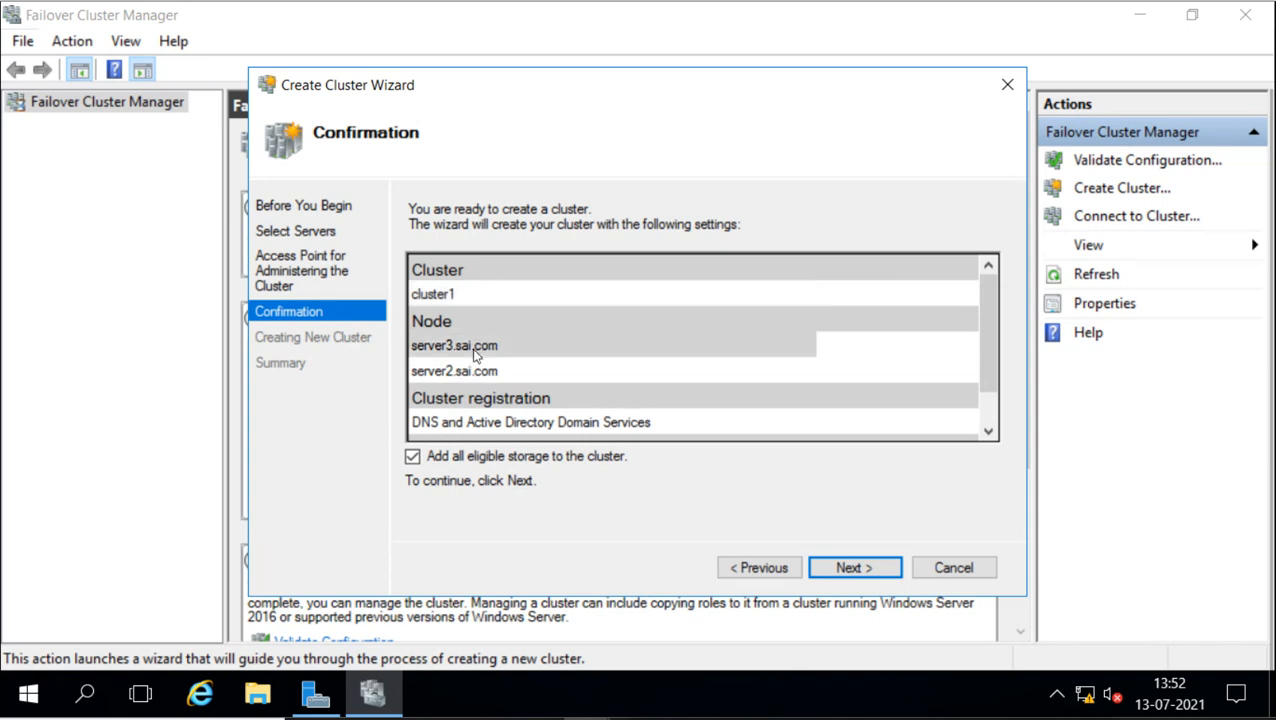
Step: Review the confirmation settings and create the cluster, keeping the option to add all eligible storage enabled
left_click(988, 431)
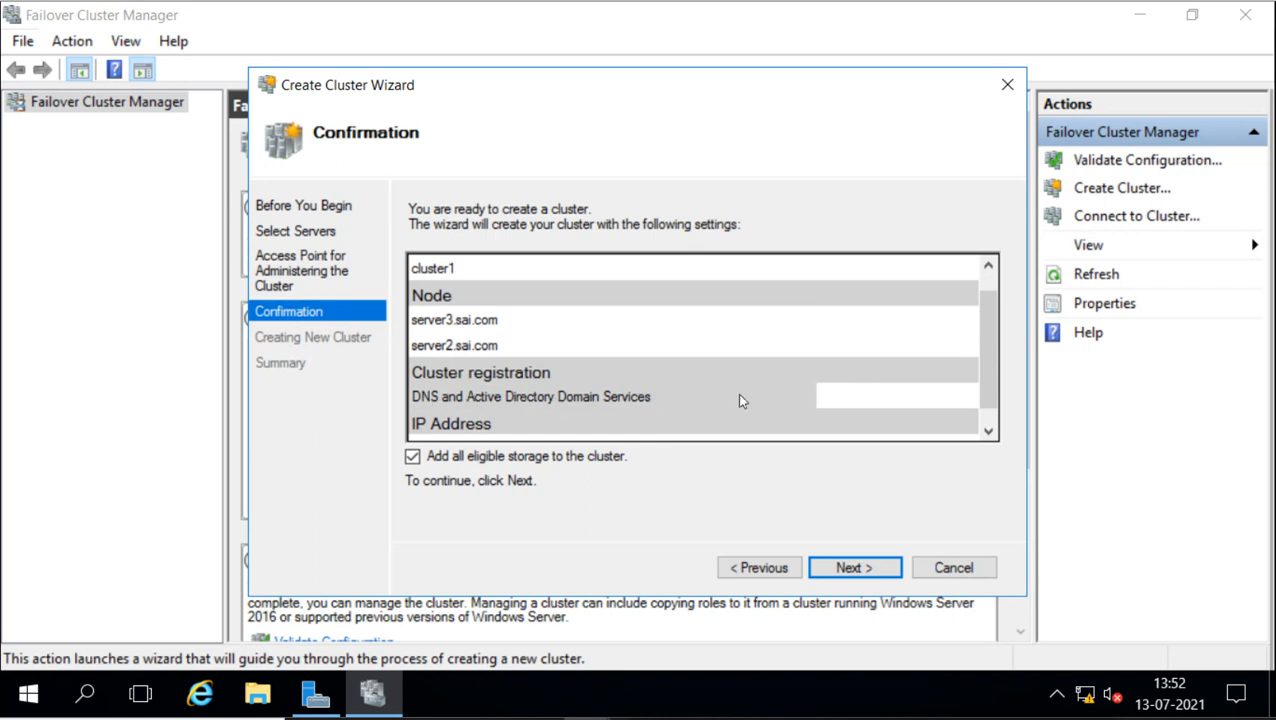
left_click(988, 431)
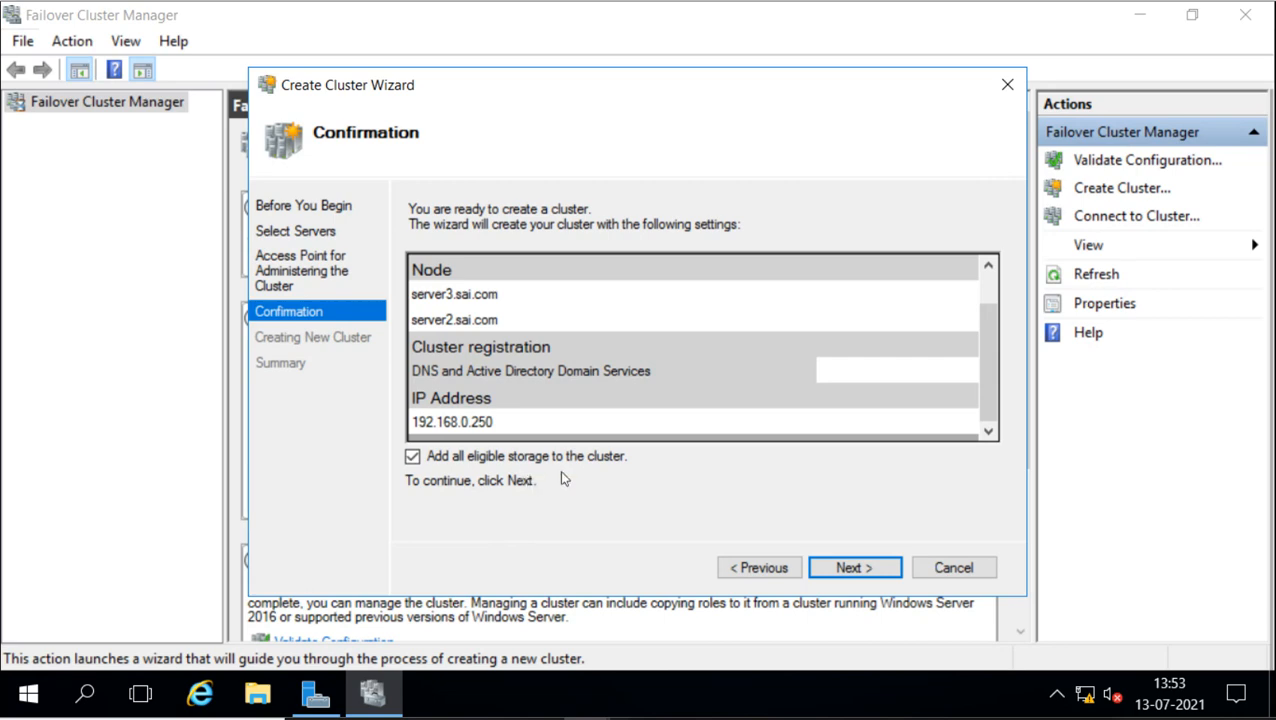
left_click(472, 457)
left_click(412, 456)
left_click(849, 567)
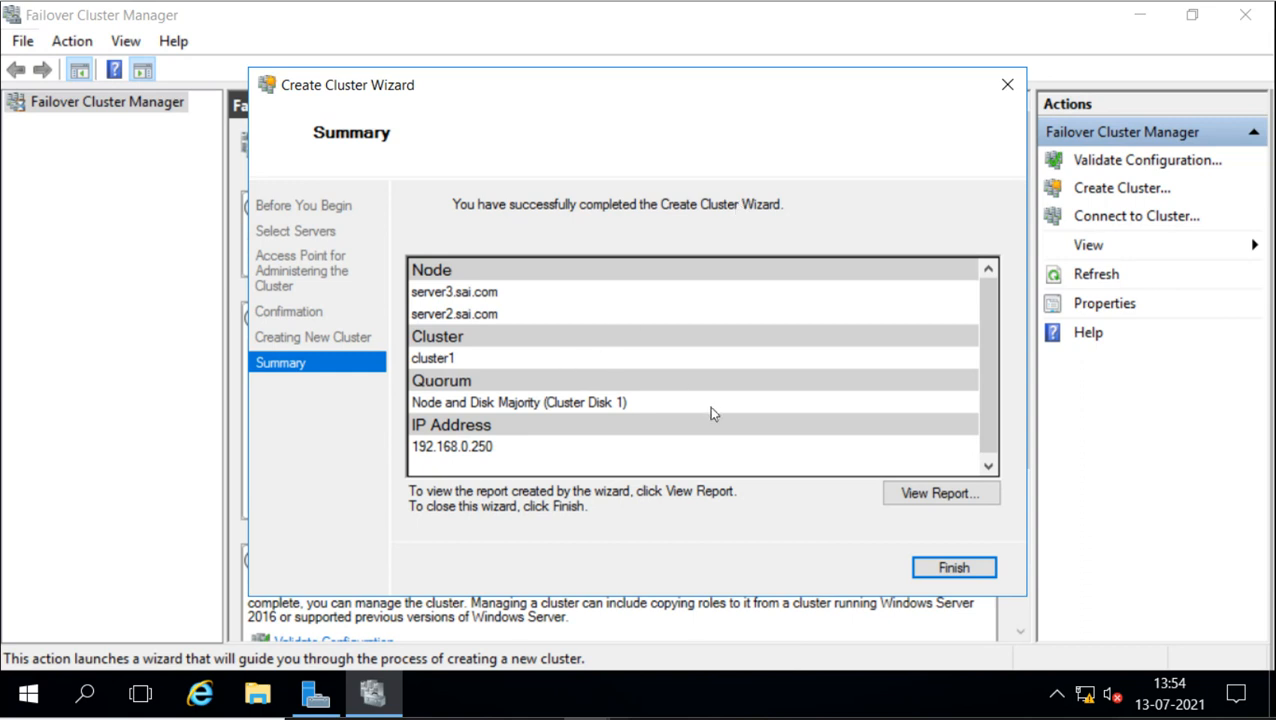
Step: Open the cluster creation report, allow its blocked content, read through to its last entries and close it
left_click(905, 490)
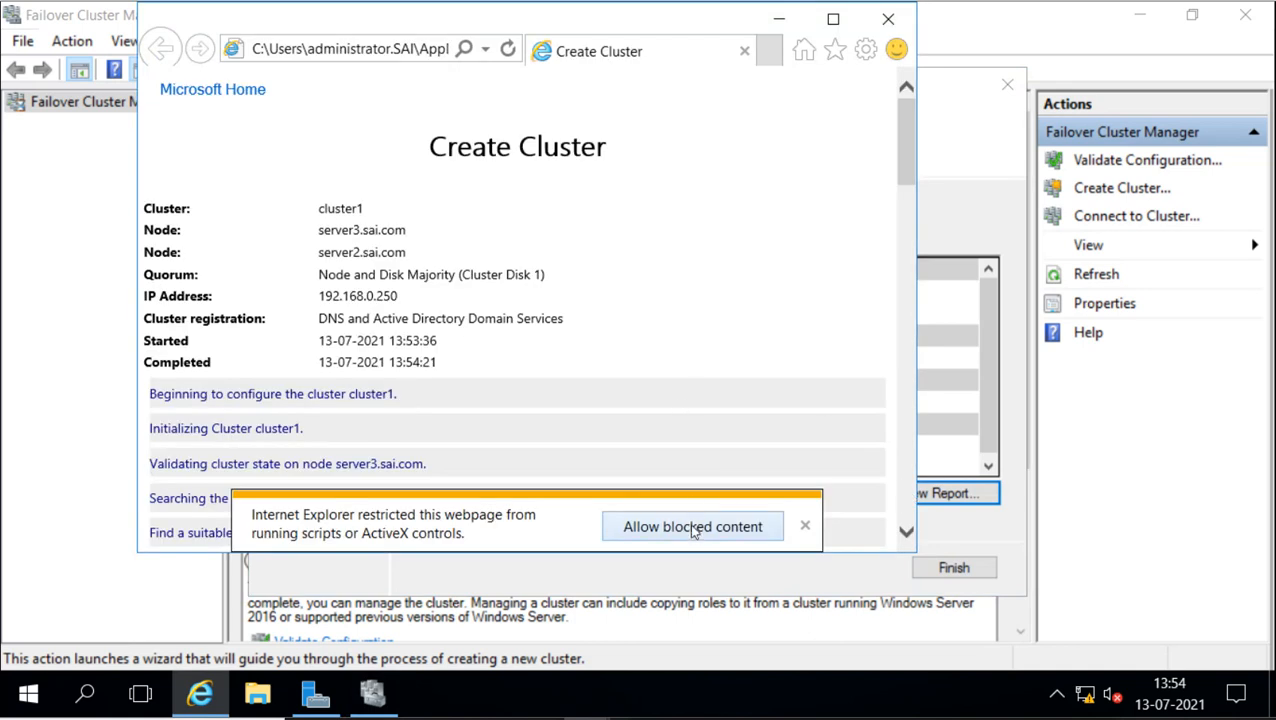
left_click(693, 528)
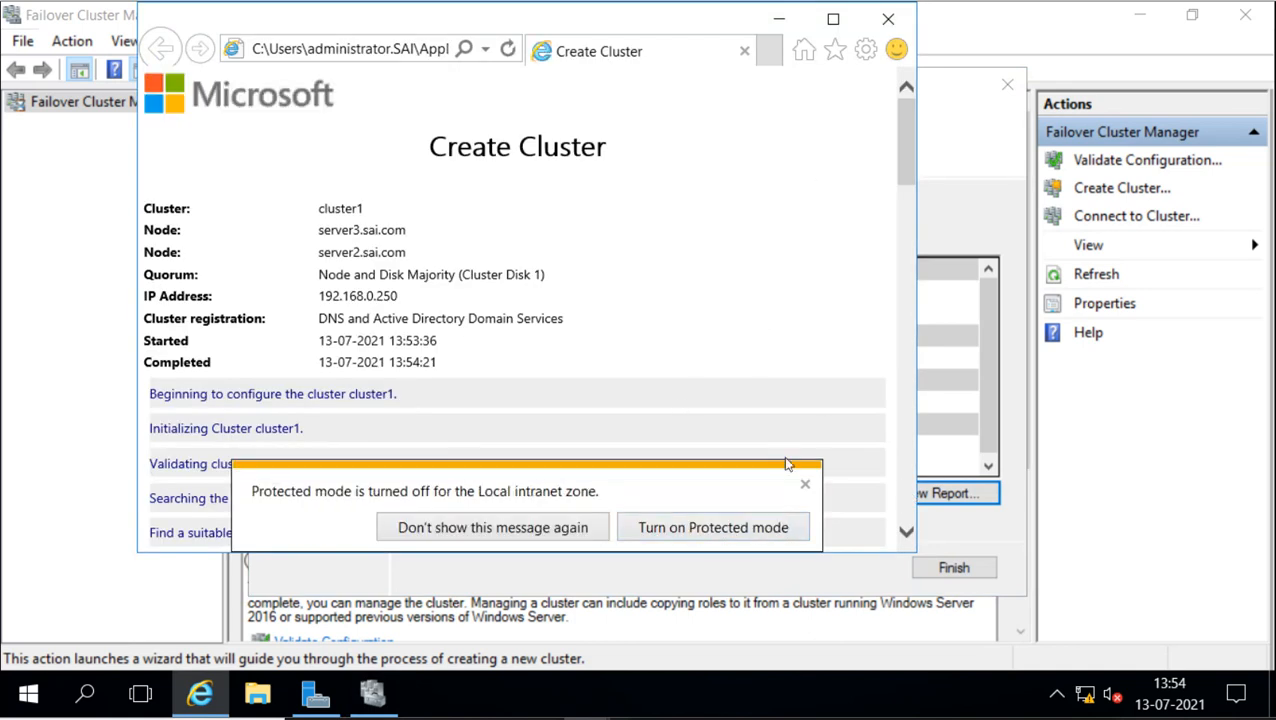
left_click(806, 485)
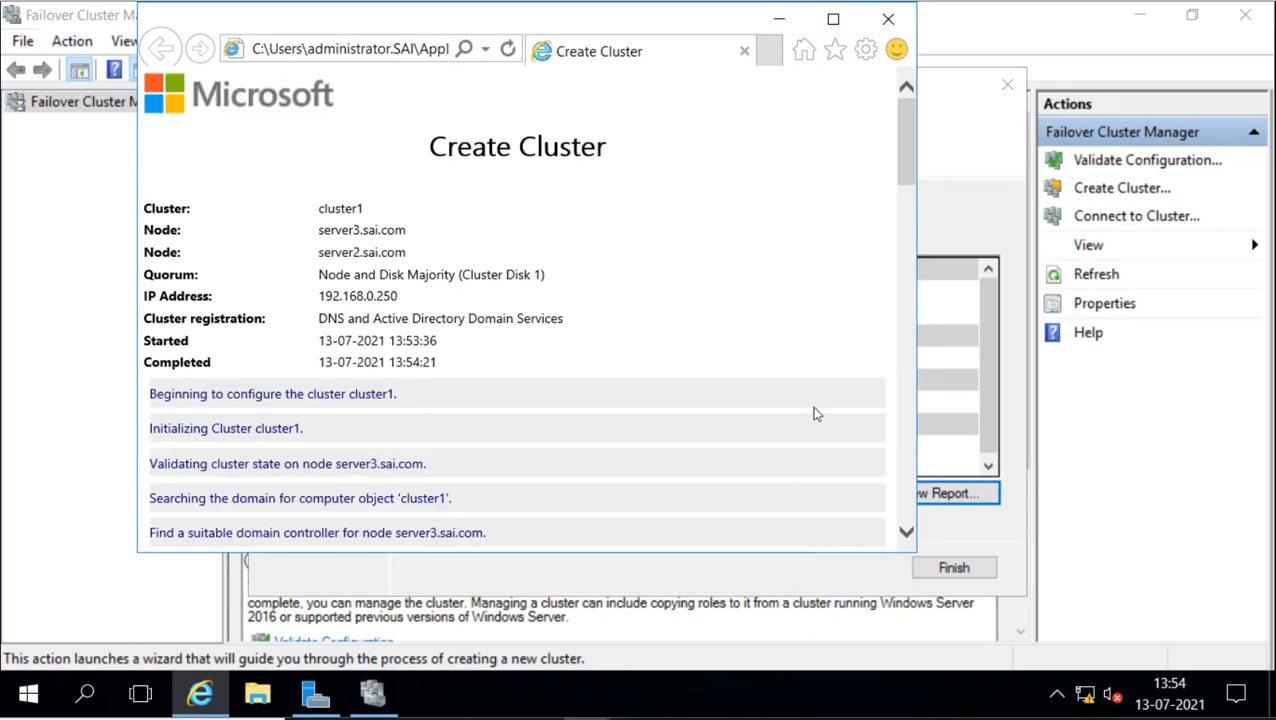
left_click(831, 21)
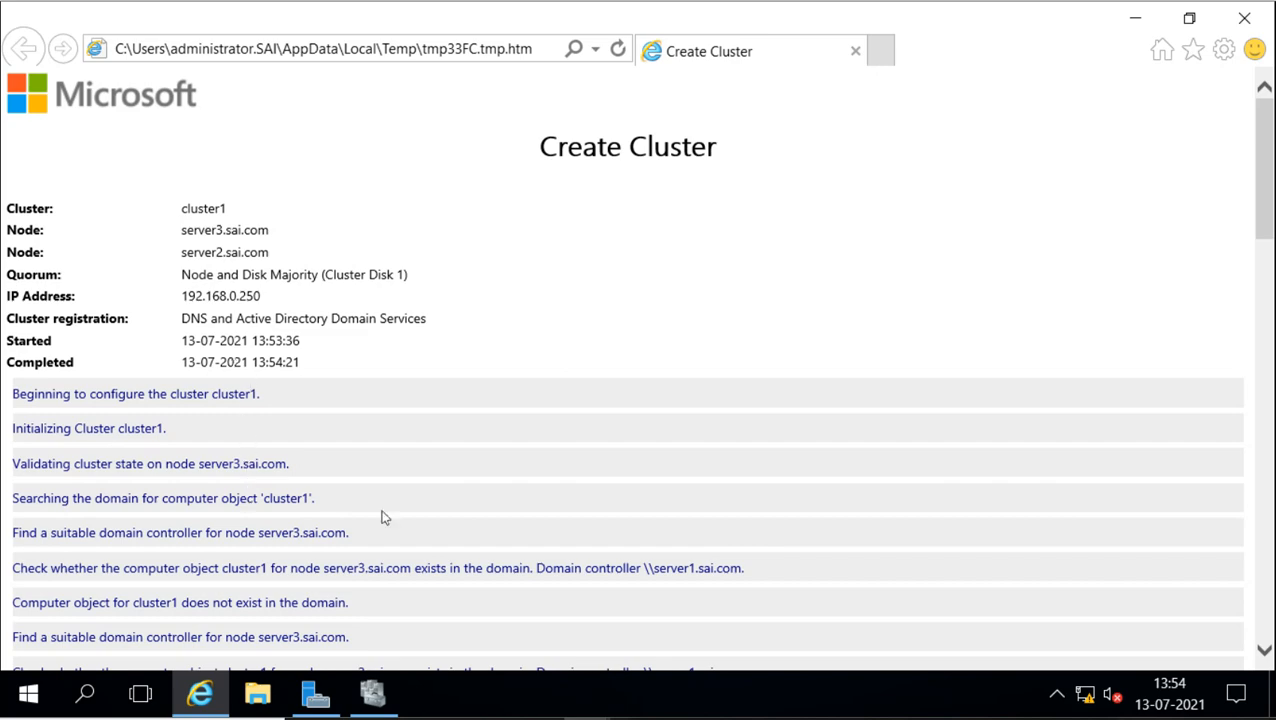
scroll(389, 523, "down", 20)
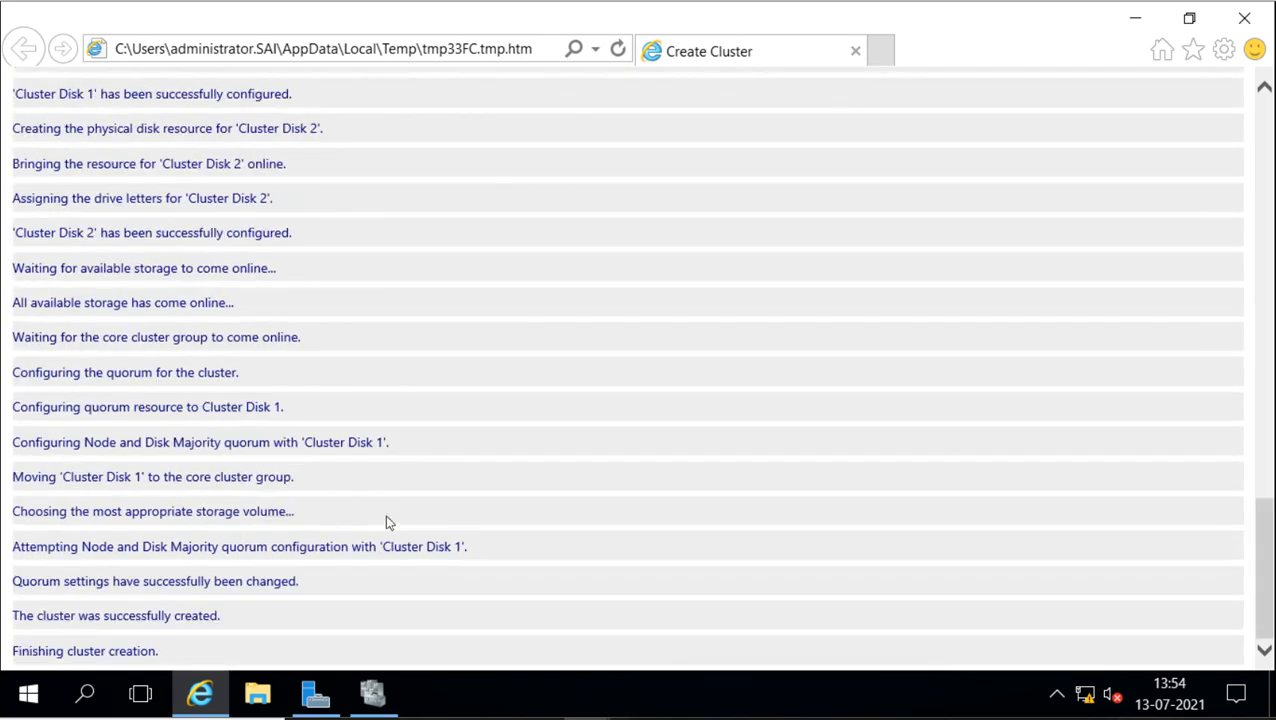
left_click(1244, 16)
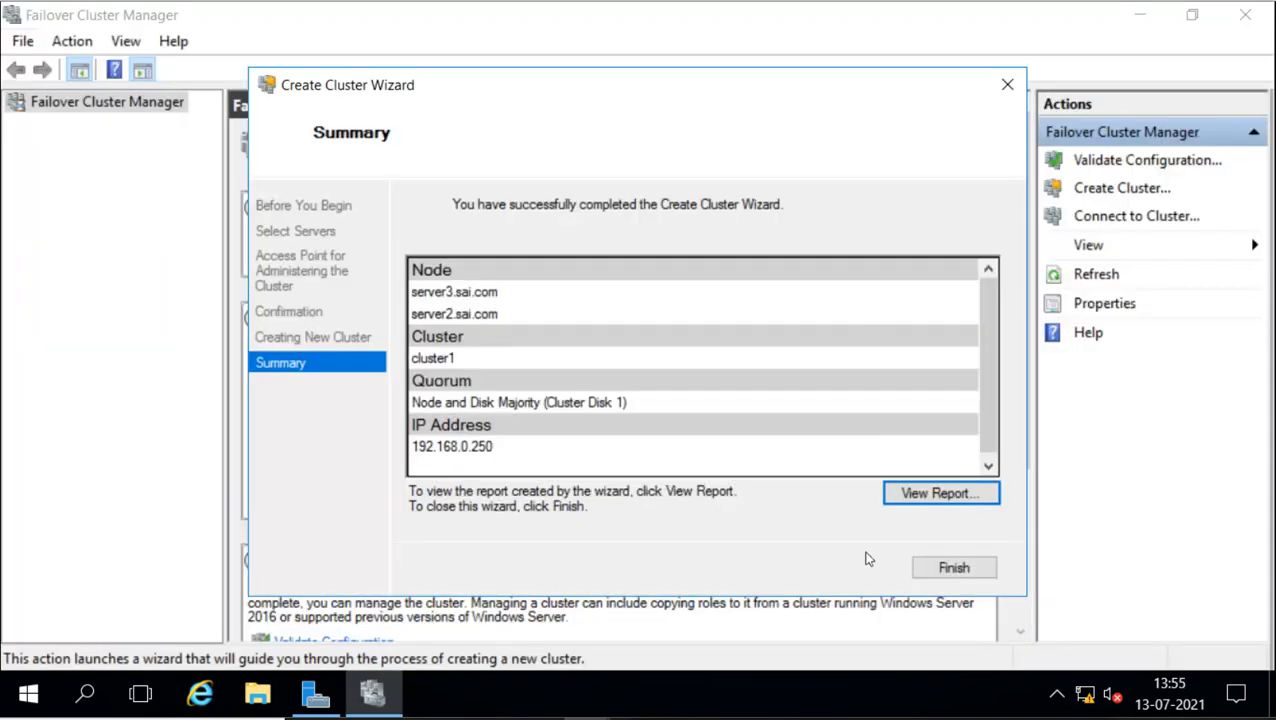
Step: Finish the Create Cluster Wizard, open cluster1.sai.com and expand its node in the tree
left_click(955, 568)
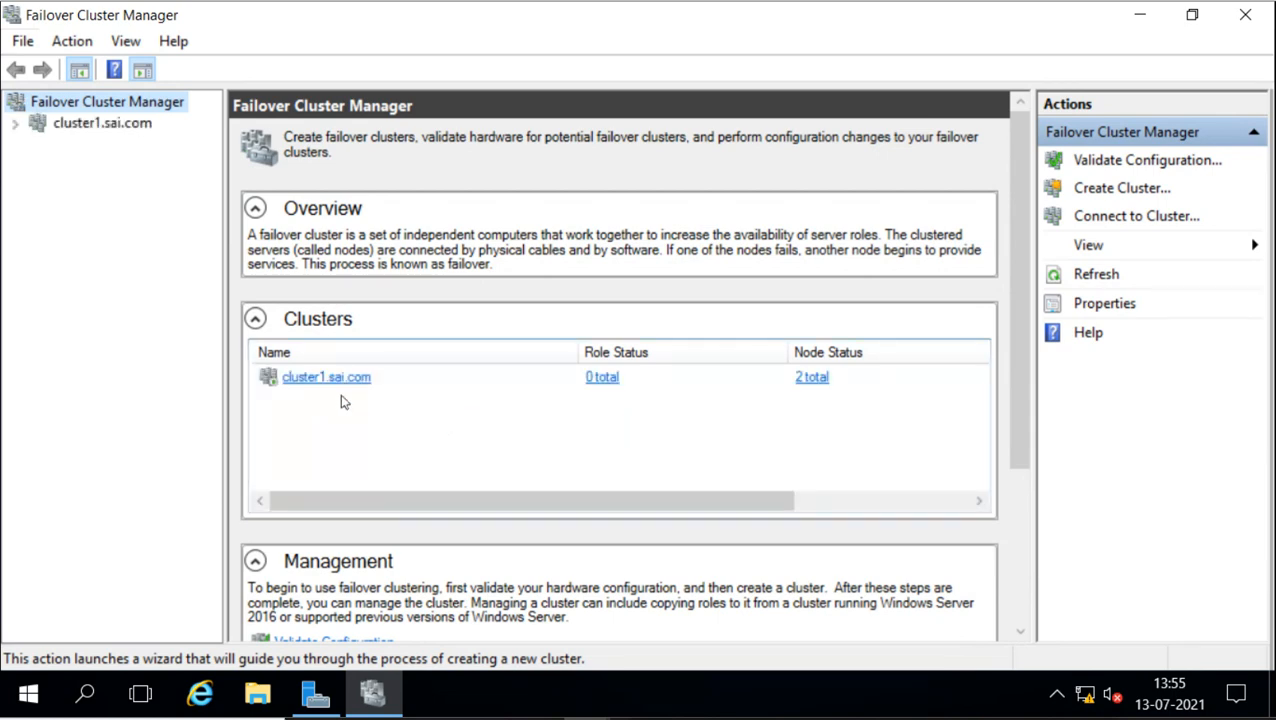
left_click(320, 379)
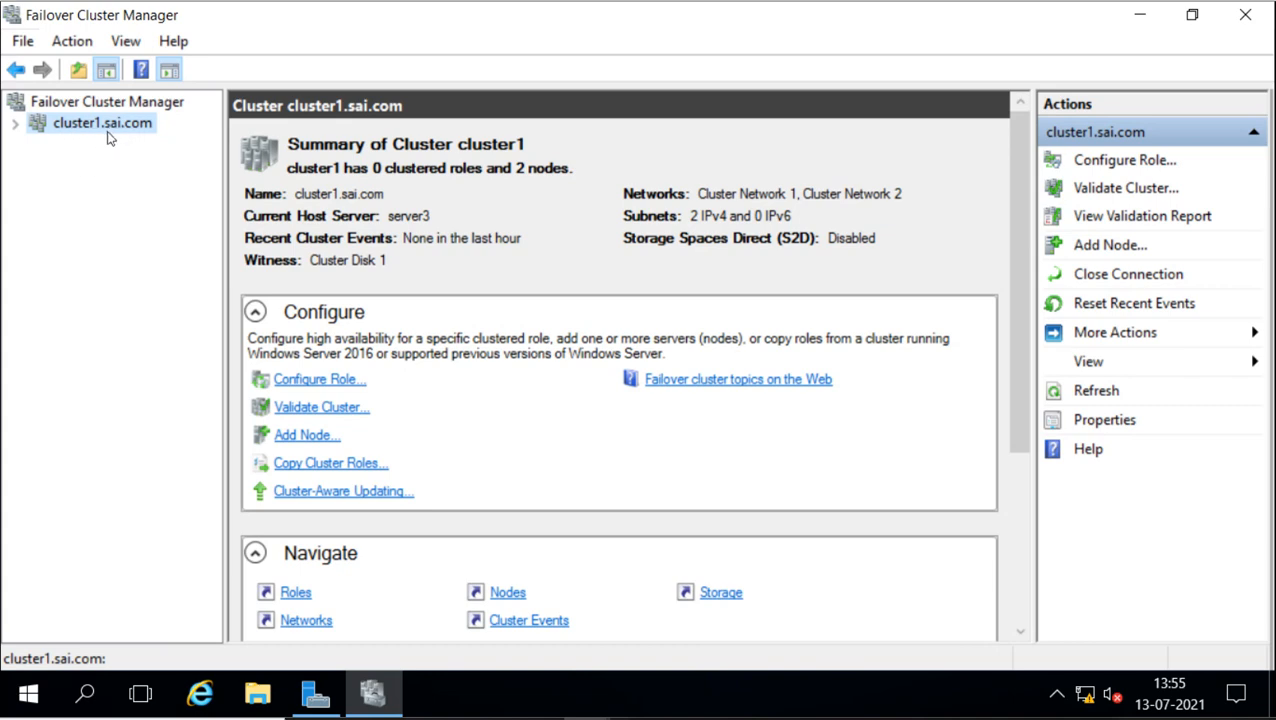
left_click(13, 130)
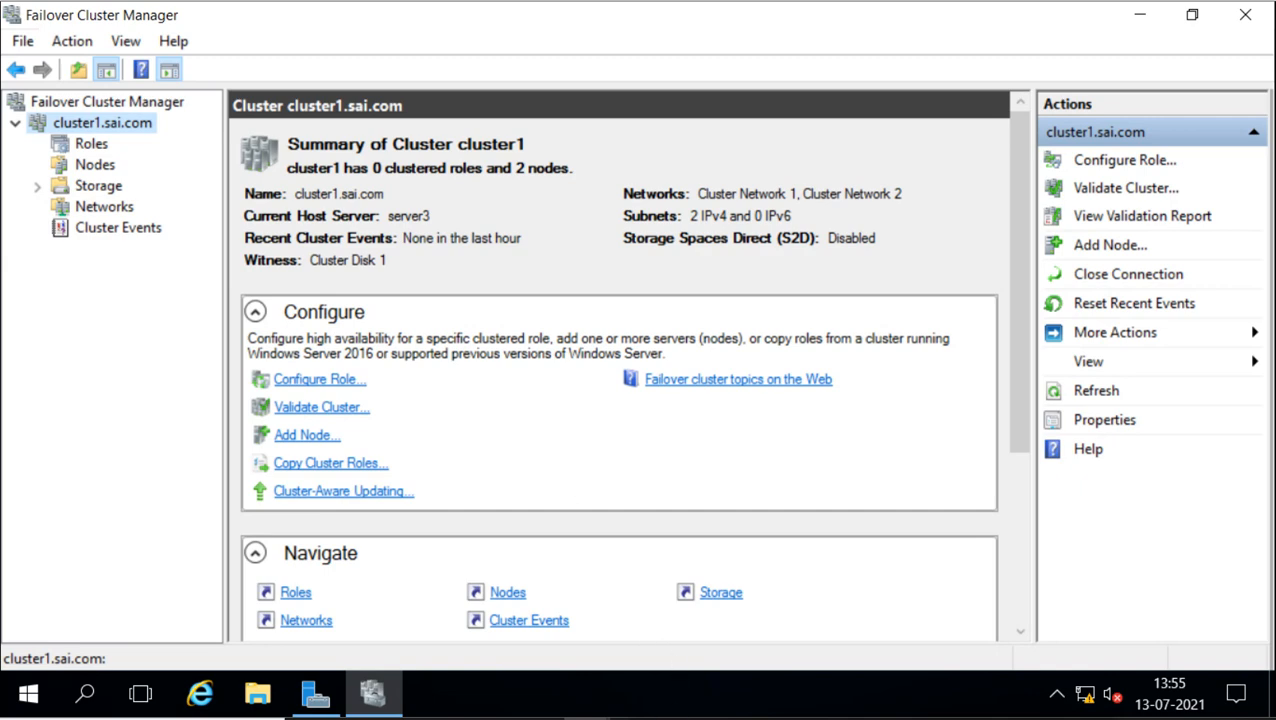
Step: Switch to server1 and check Active Directory Users and Computers for the cluster1 object in the Computers container
left_click(633, 718)
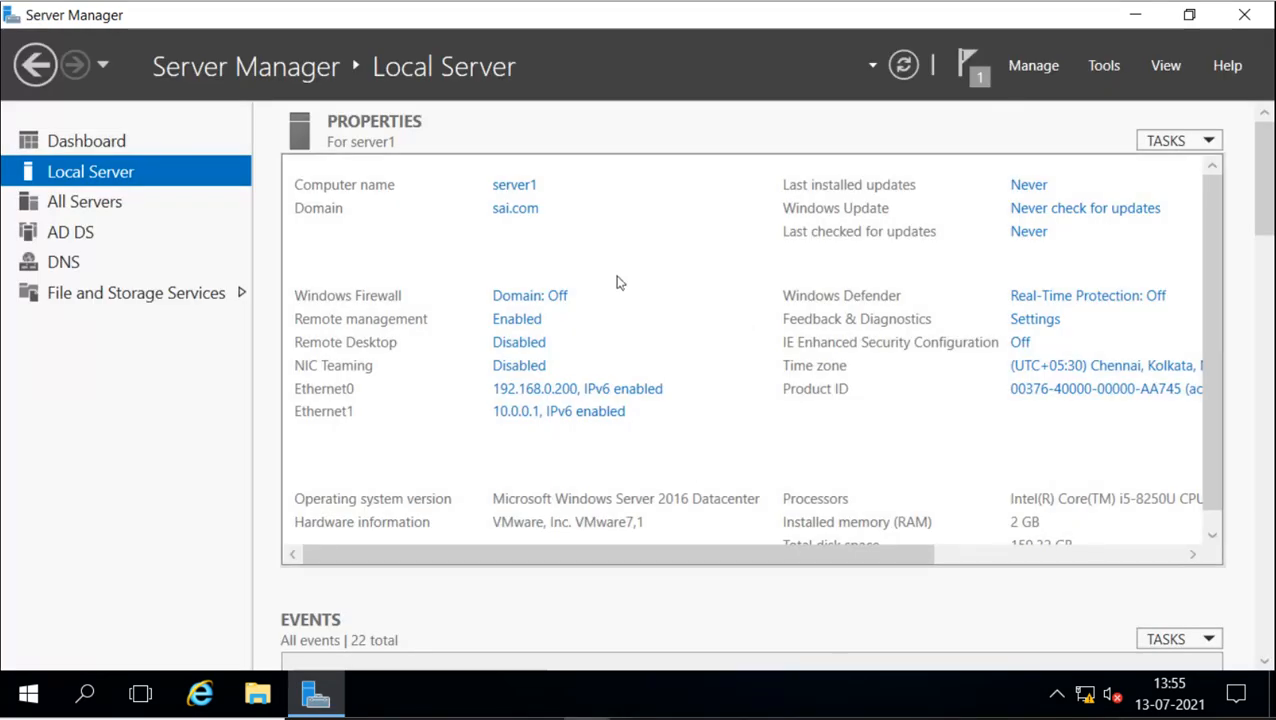
left_click(1108, 72)
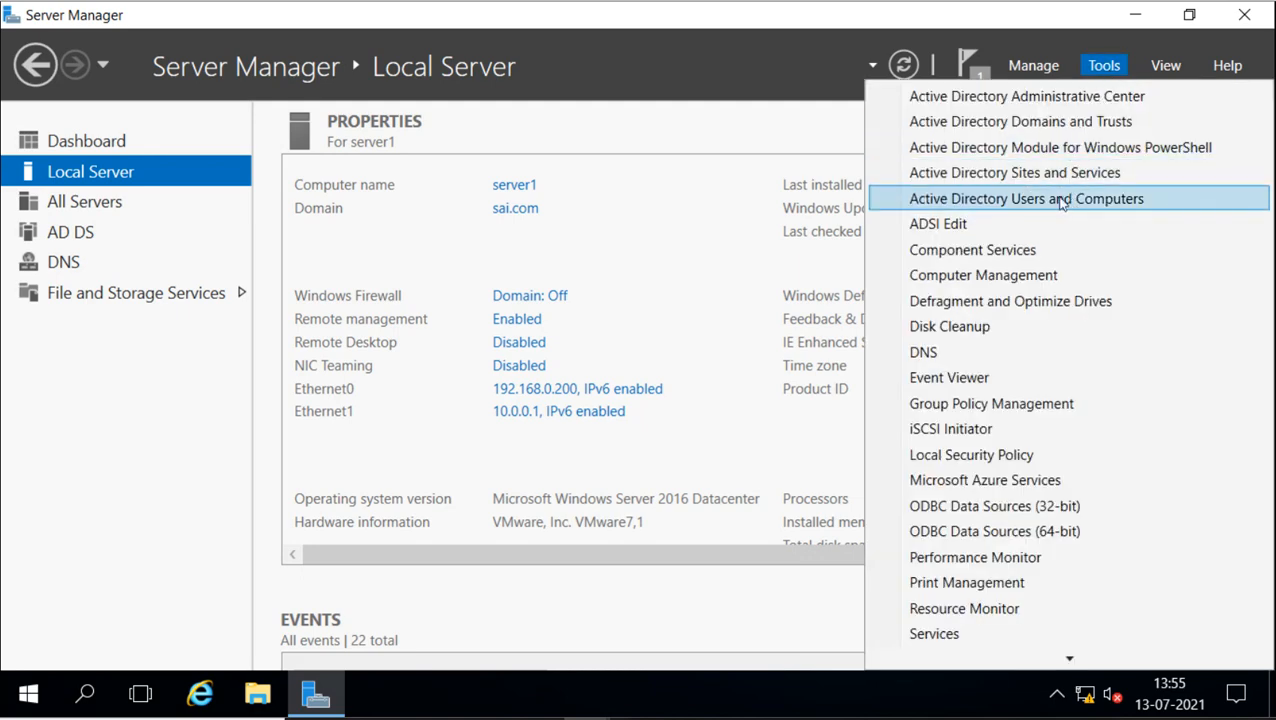
left_click(1061, 199)
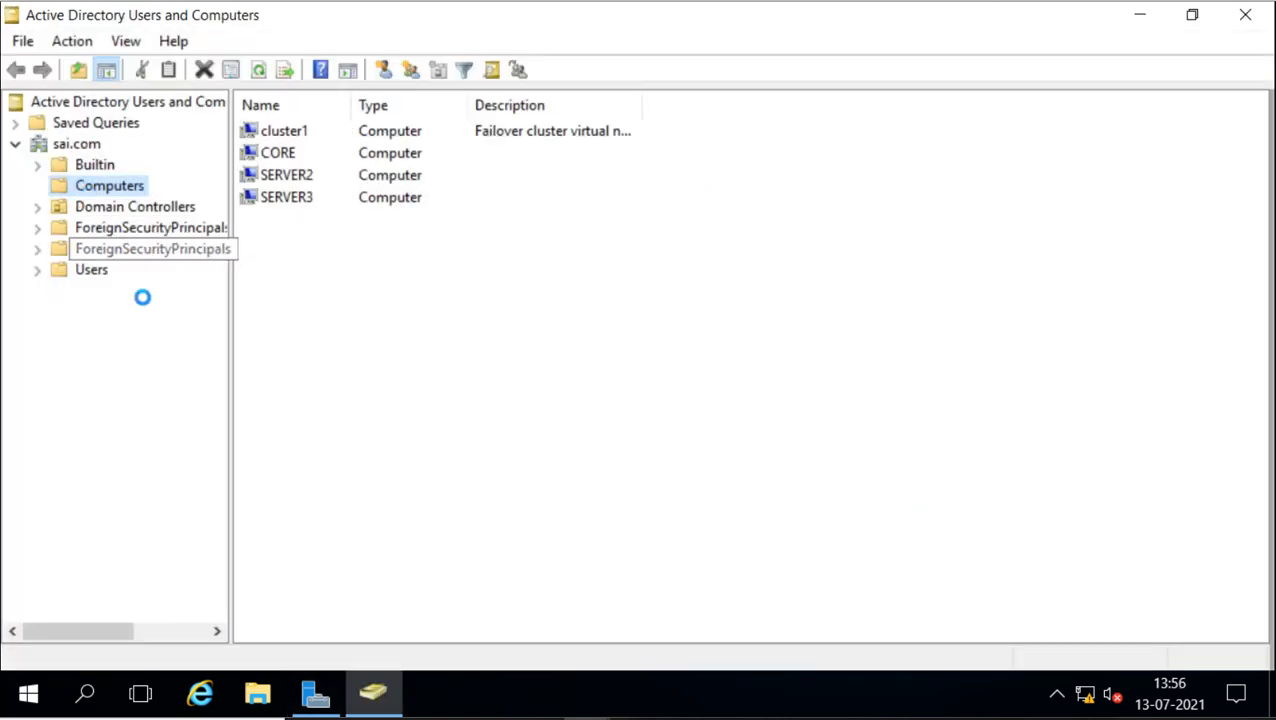
left_click(90, 162)
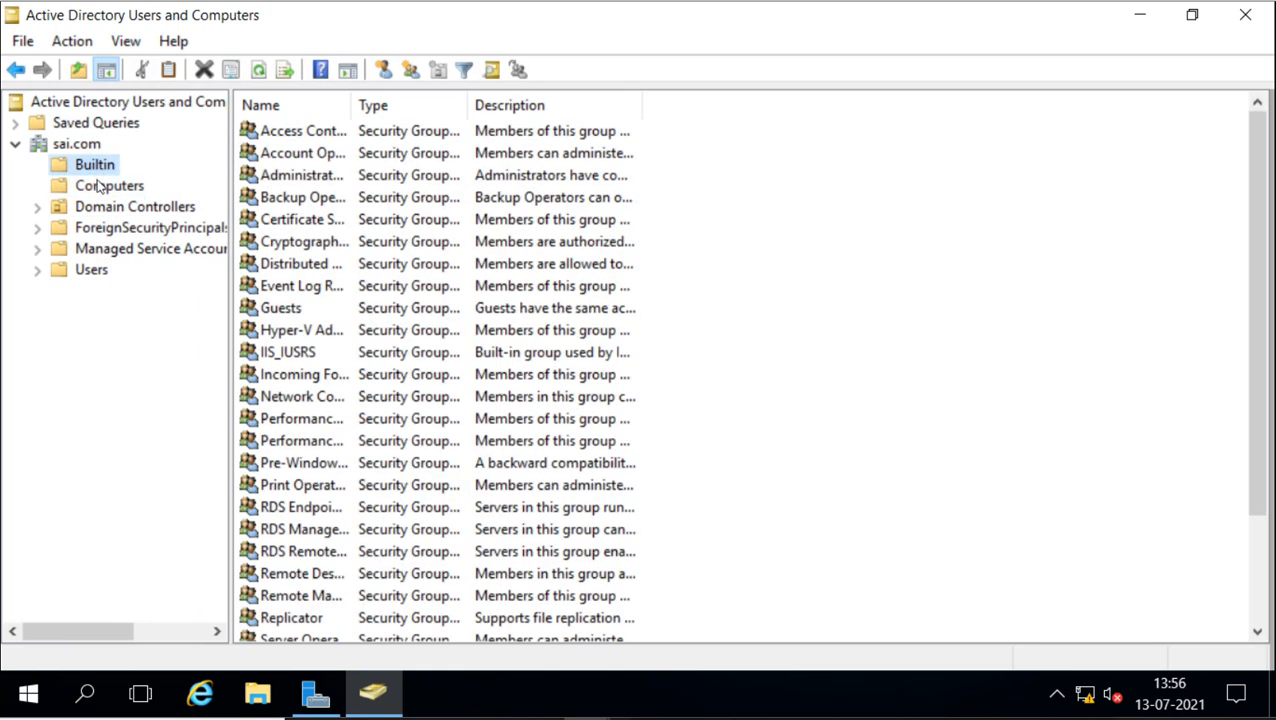
left_click(100, 187)
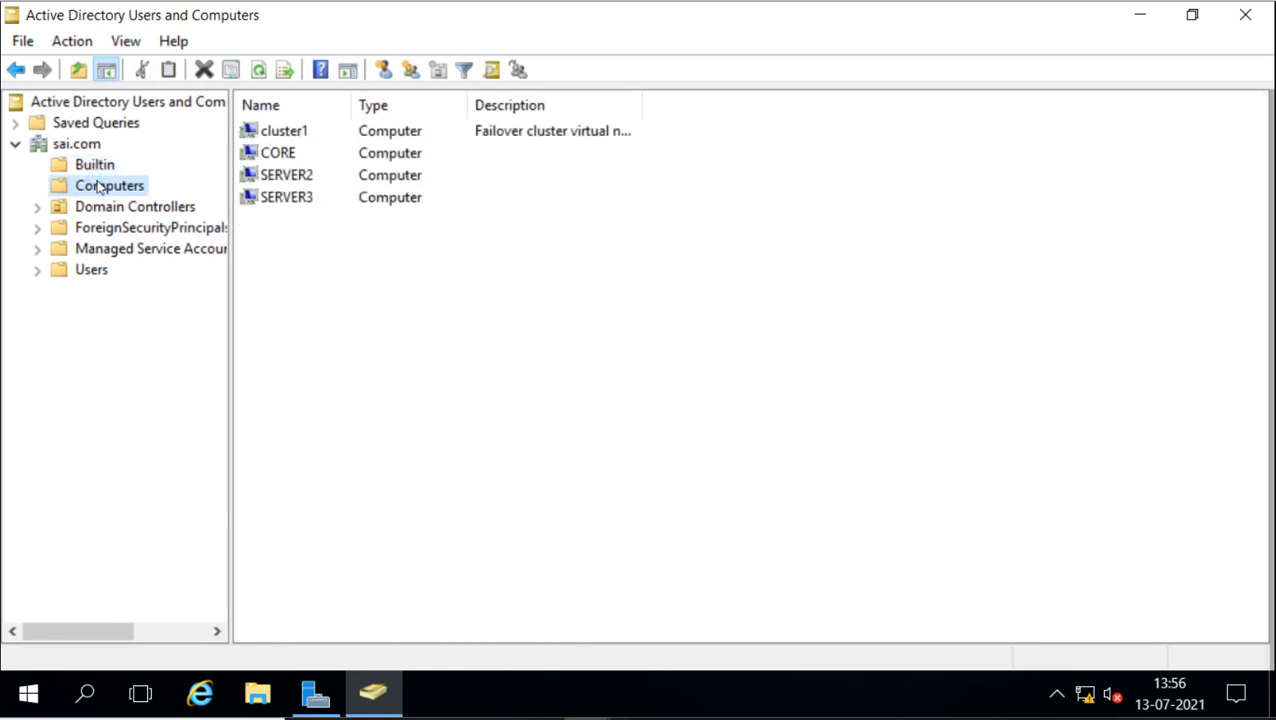
left_click(302, 137)
left_click(300, 137)
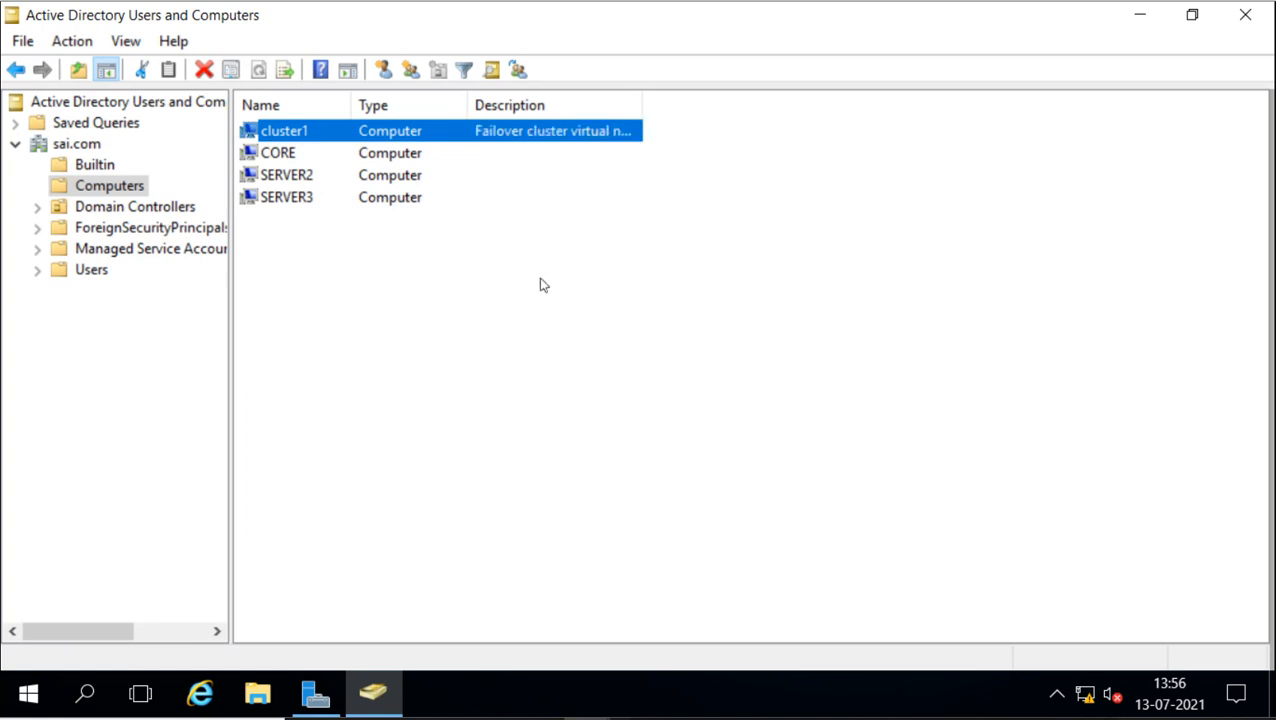
left_click(313, 277)
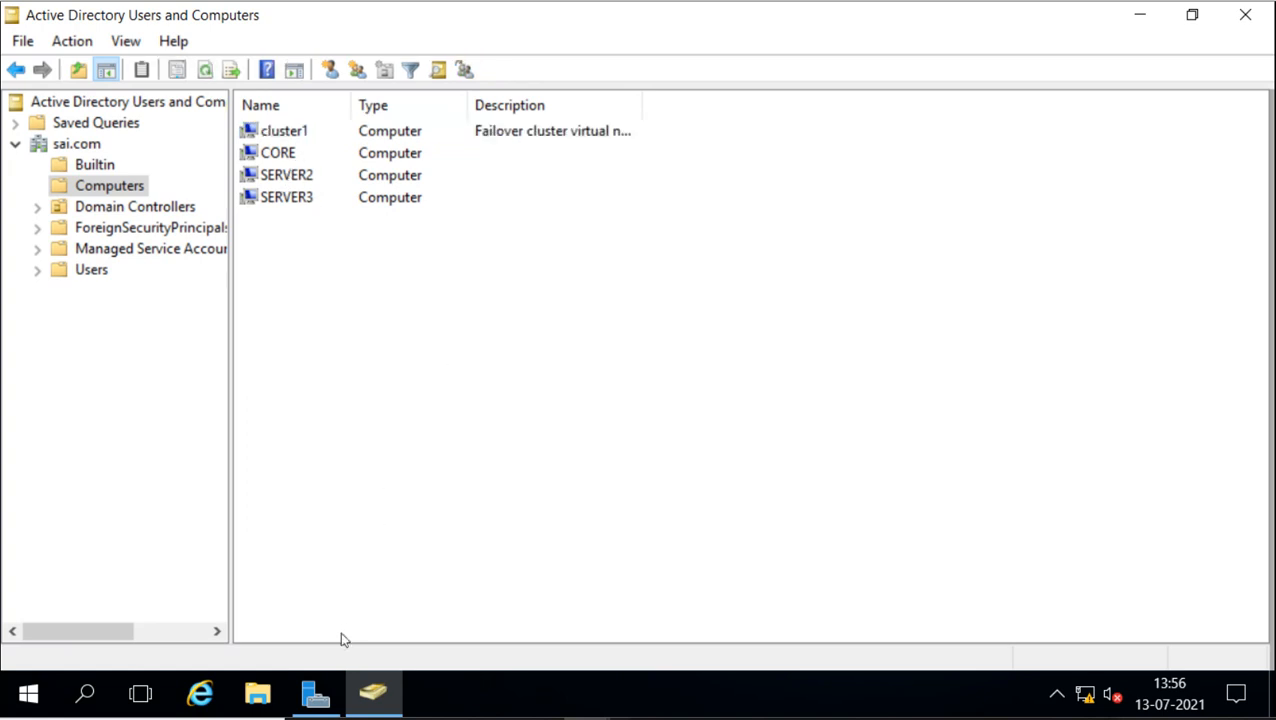
Step: Open DNS Manager on server1 and check the cluster1 host record in the sai.com forward lookup zone
left_click(315, 695)
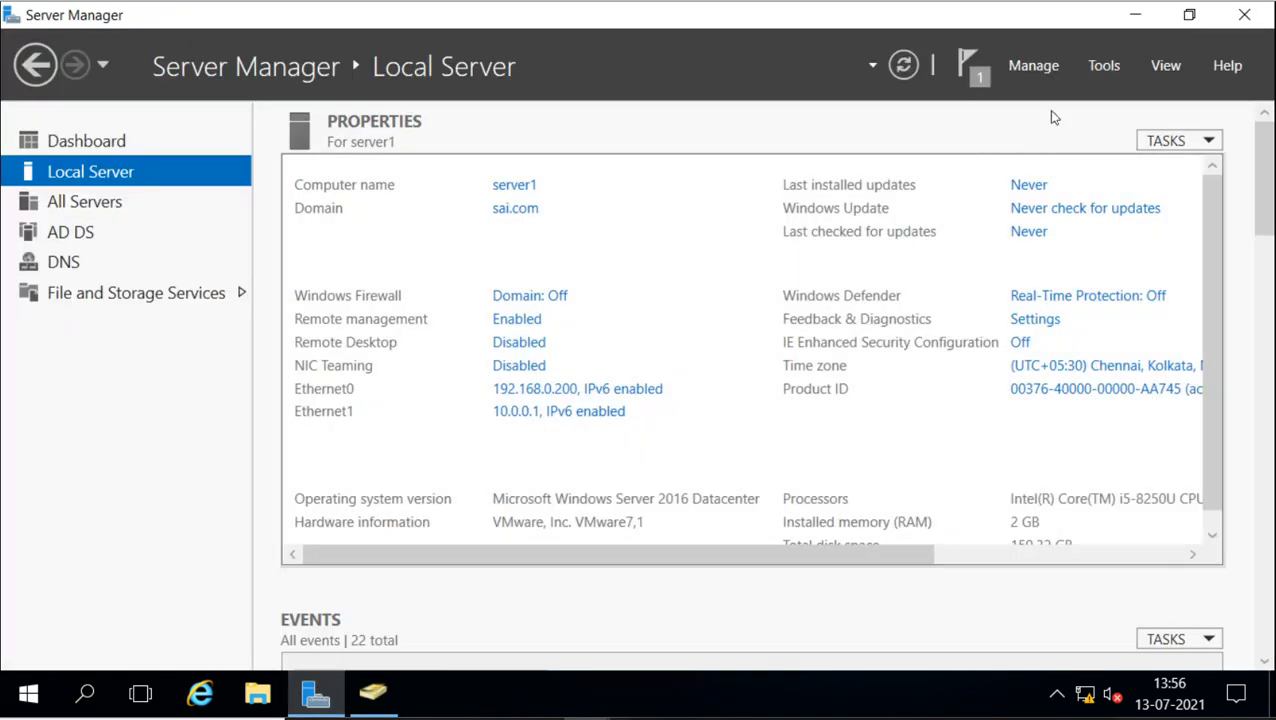
left_click(1105, 66)
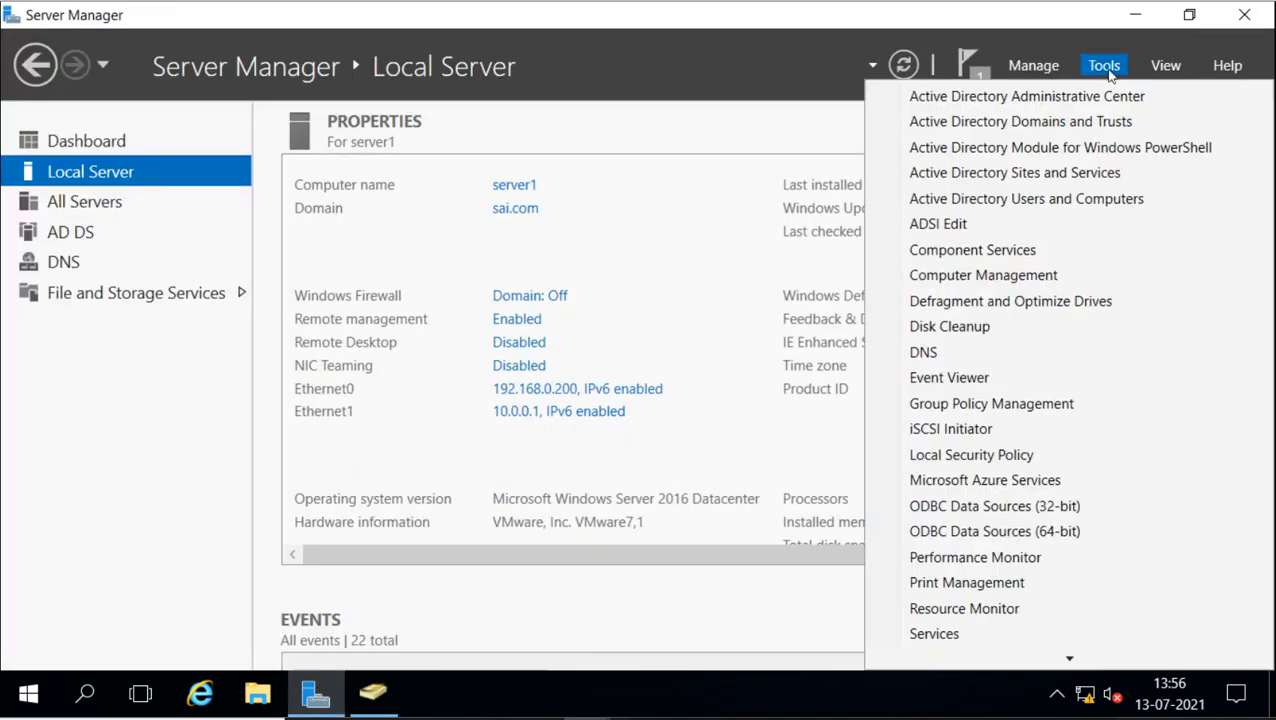
left_click(949, 353)
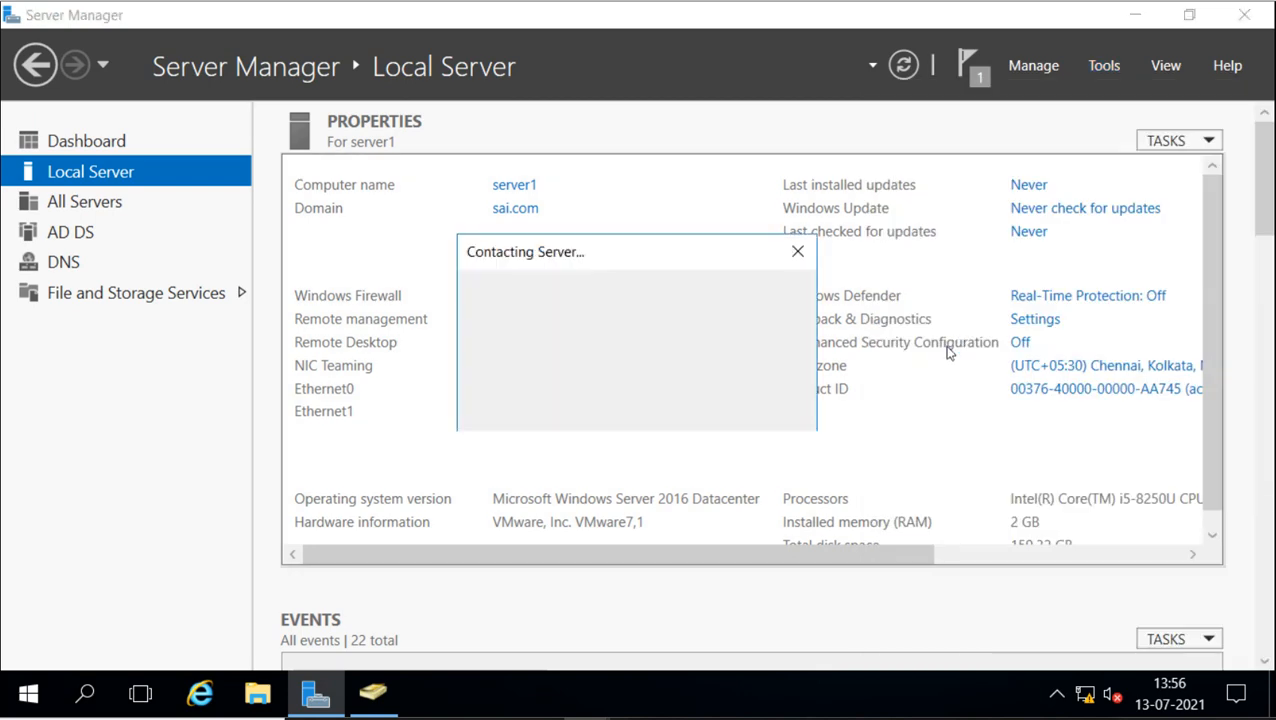
left_click(857, 68)
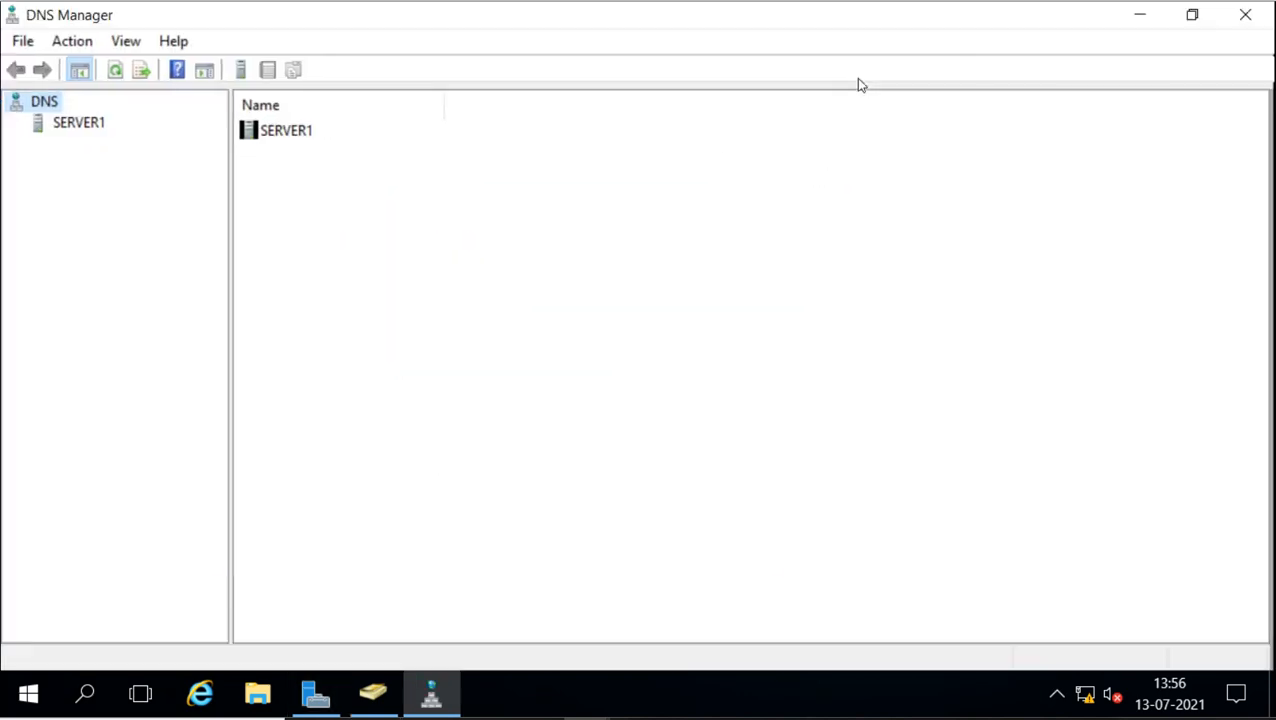
left_click(65, 132)
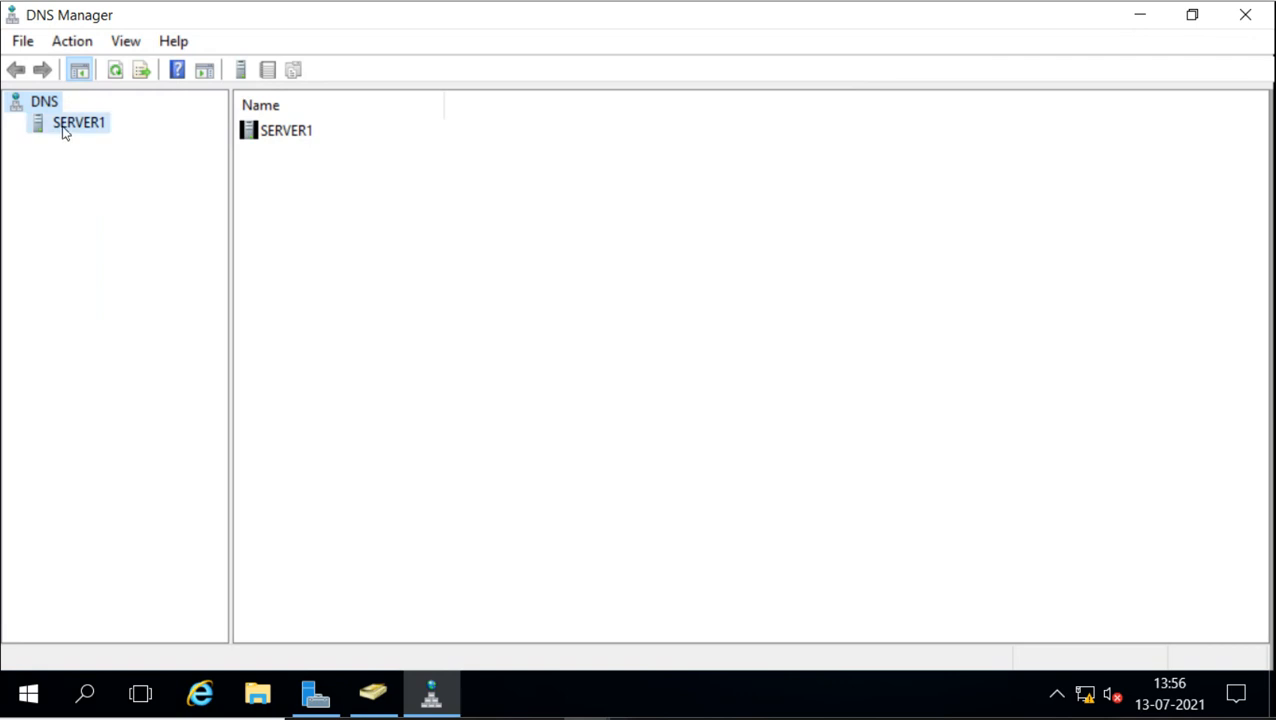
left_click(17, 124)
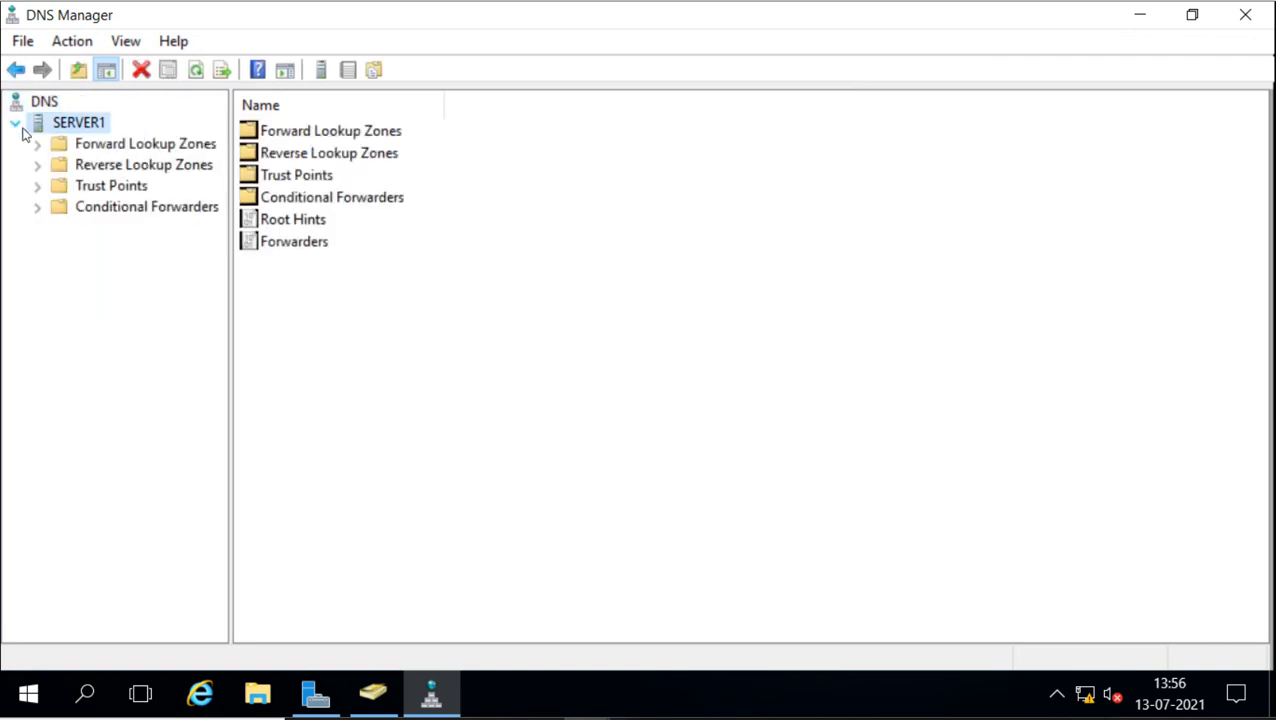
left_click(40, 146)
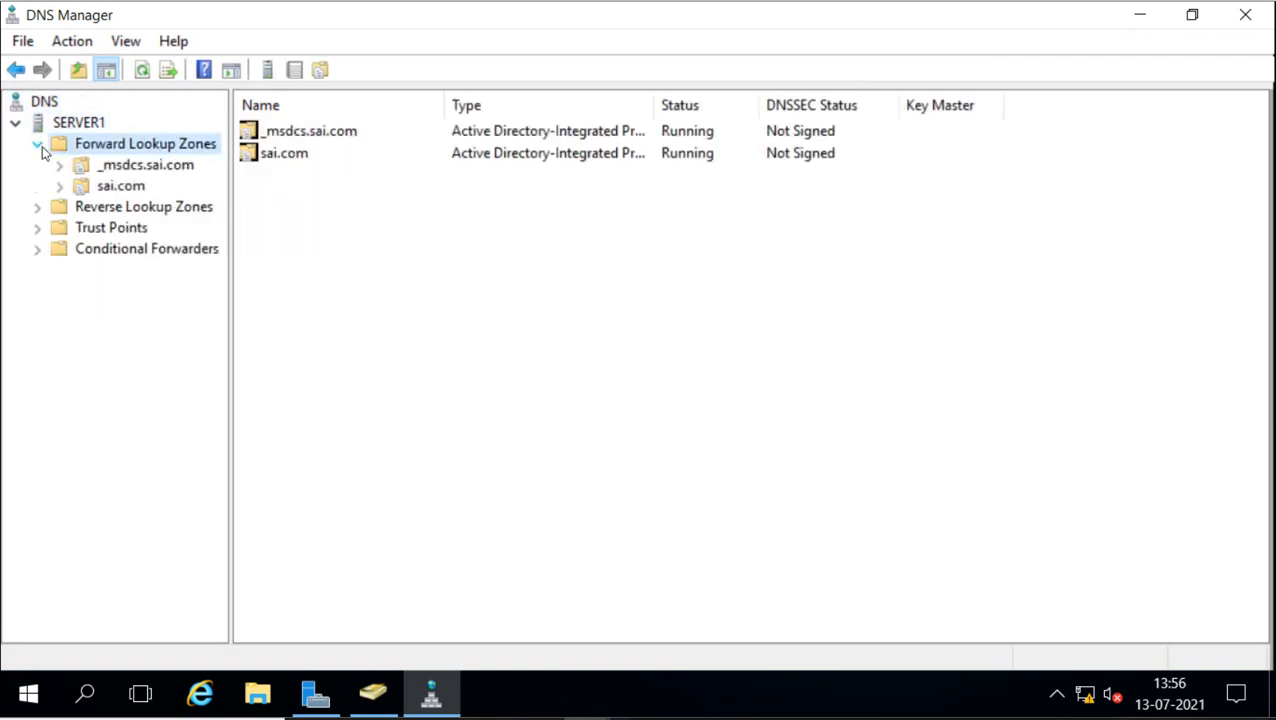
left_click(80, 188)
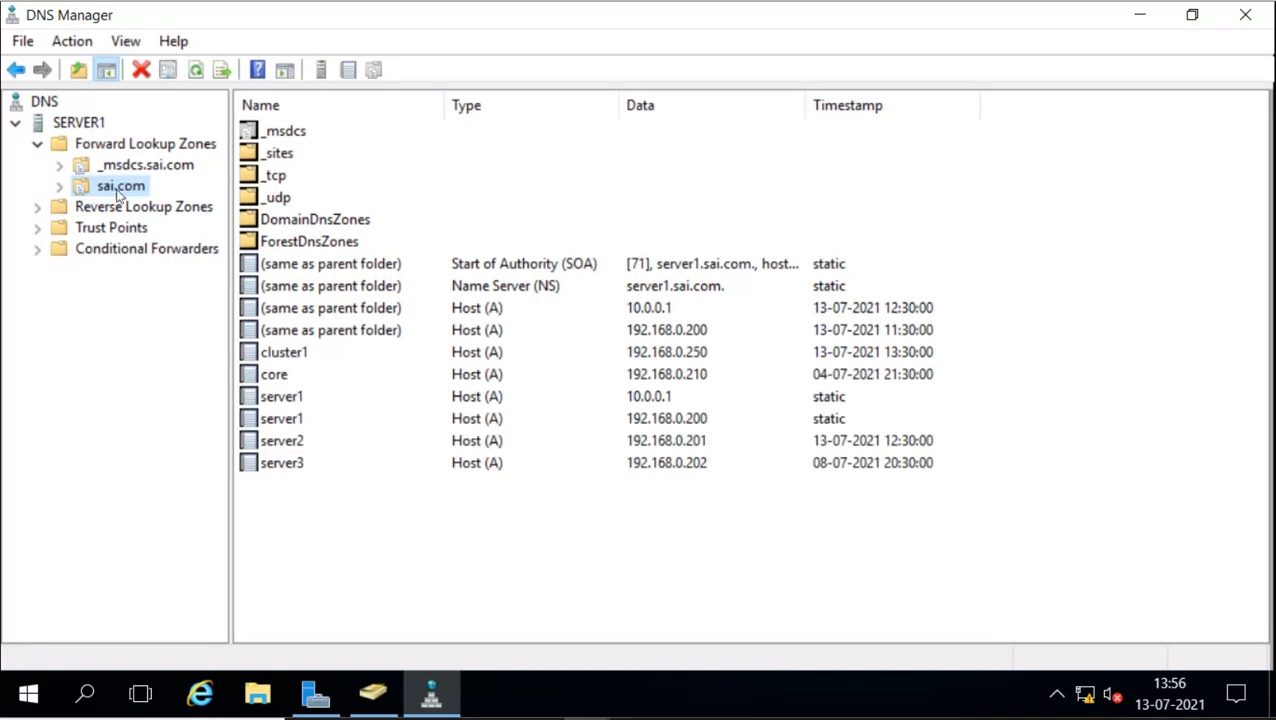
left_click(285, 360)
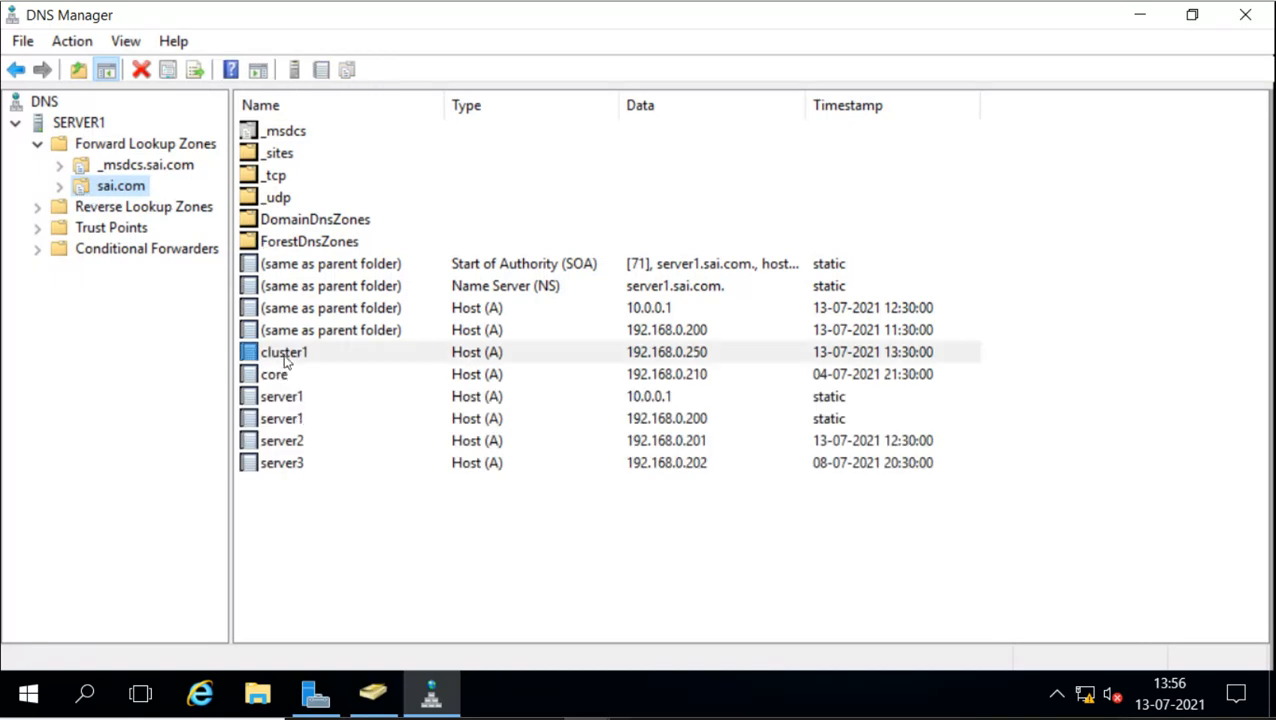